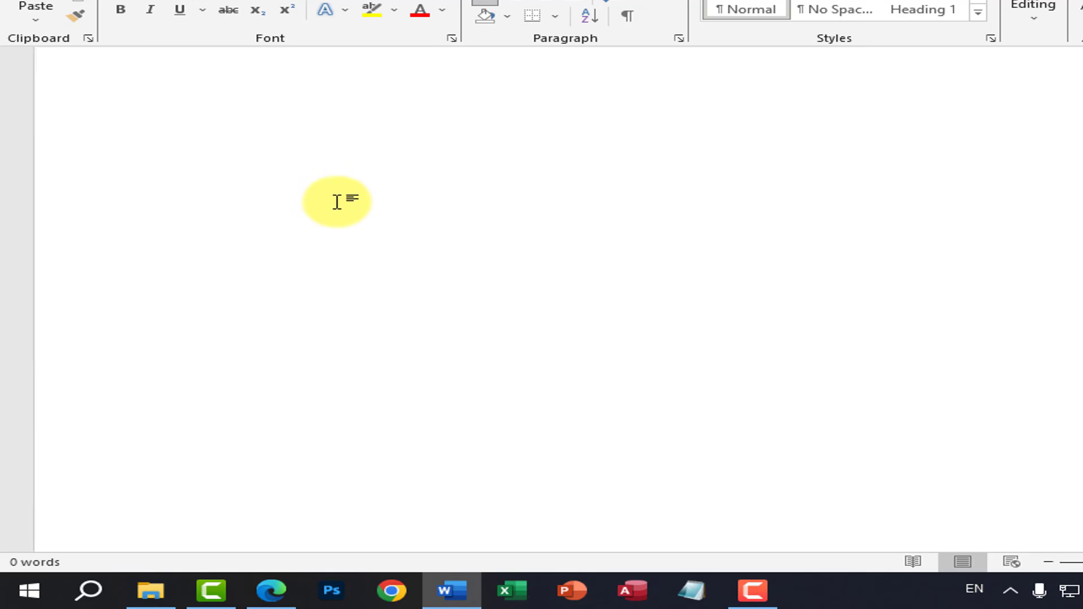
- Enter the title Computer and beneath it a numbered list with the items Hardware and Software
{"action": "type", "text": "Computer"}
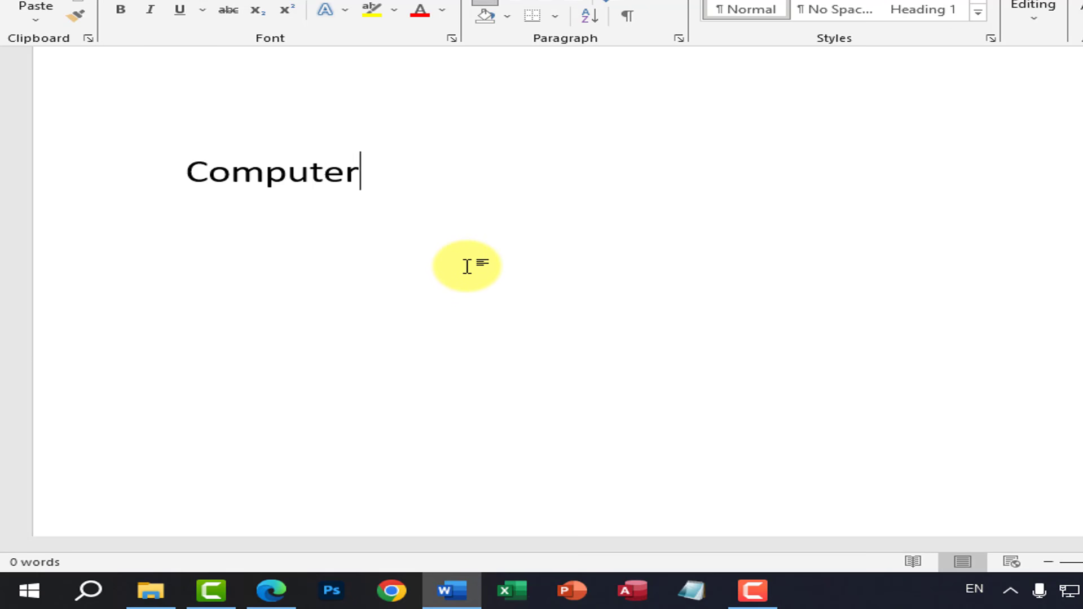
{"action": "key", "text": "Return"}
{"action": "type", "text": "1."}
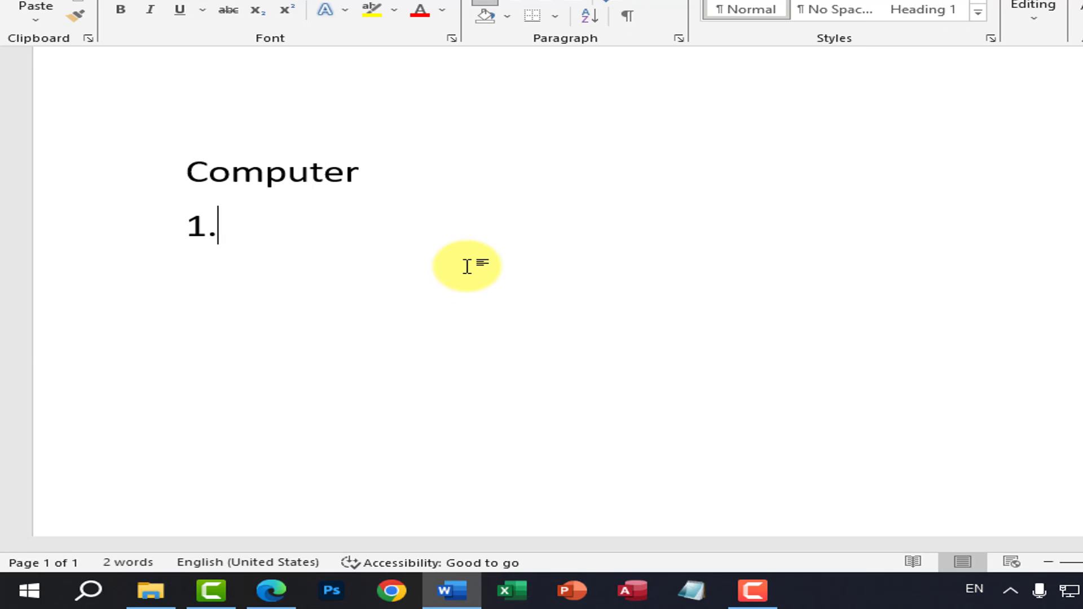
{"action": "type", "text": " Hardware"}
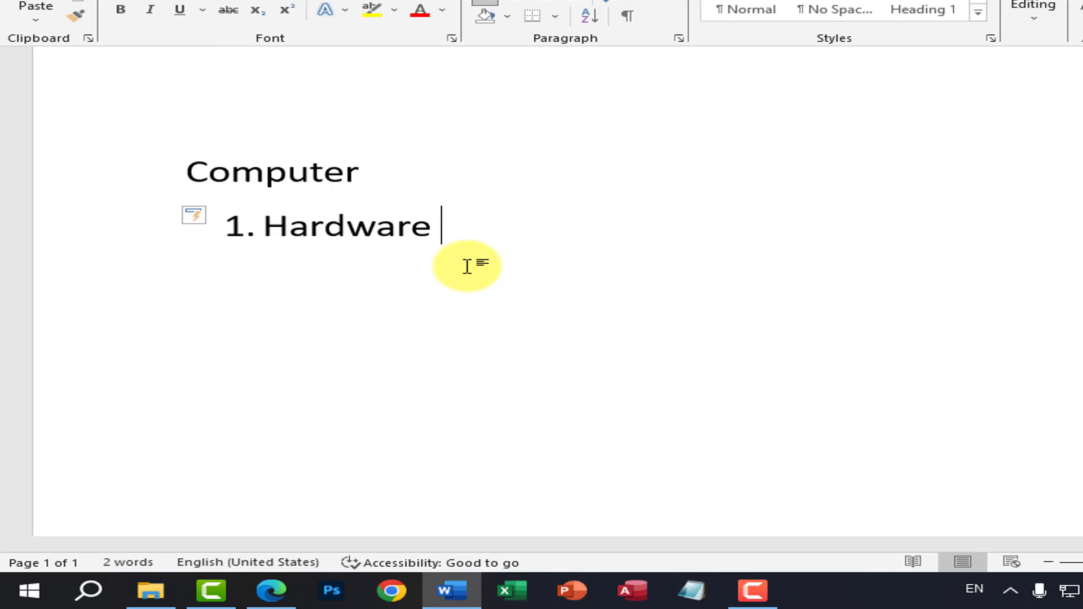
{"action": "key", "text": "Return"}
{"action": "type", "text": "Software"}
{"action": "key", "text": "BackSpace"}
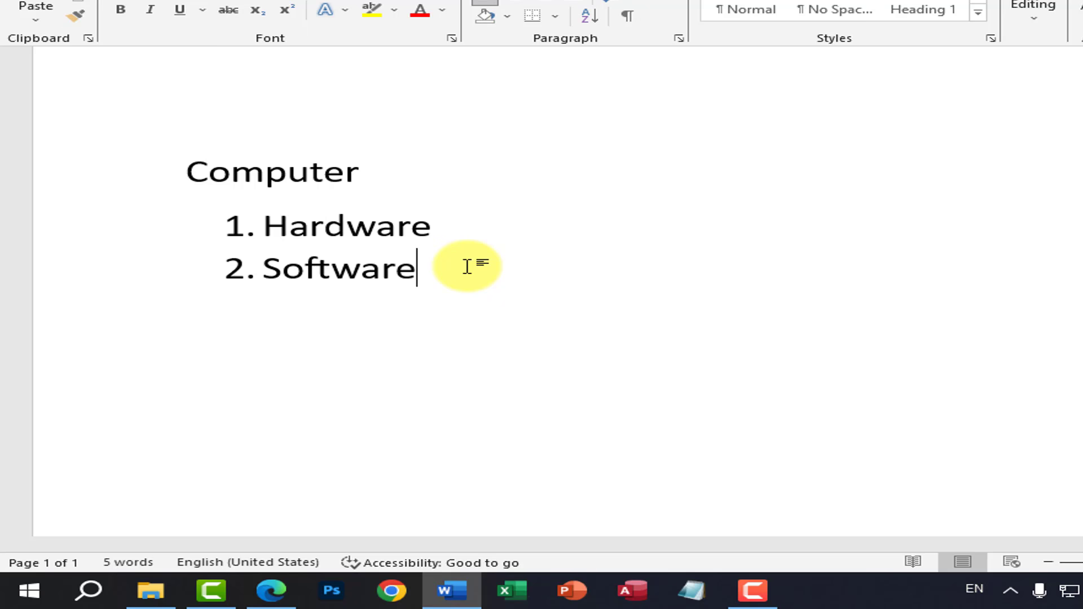
- Insert an empty second-level list item beneath Hardware
{"action": "key", "text": "Up"}
{"action": "key", "text": "Return"}
{"action": "key", "text": "Tab"}
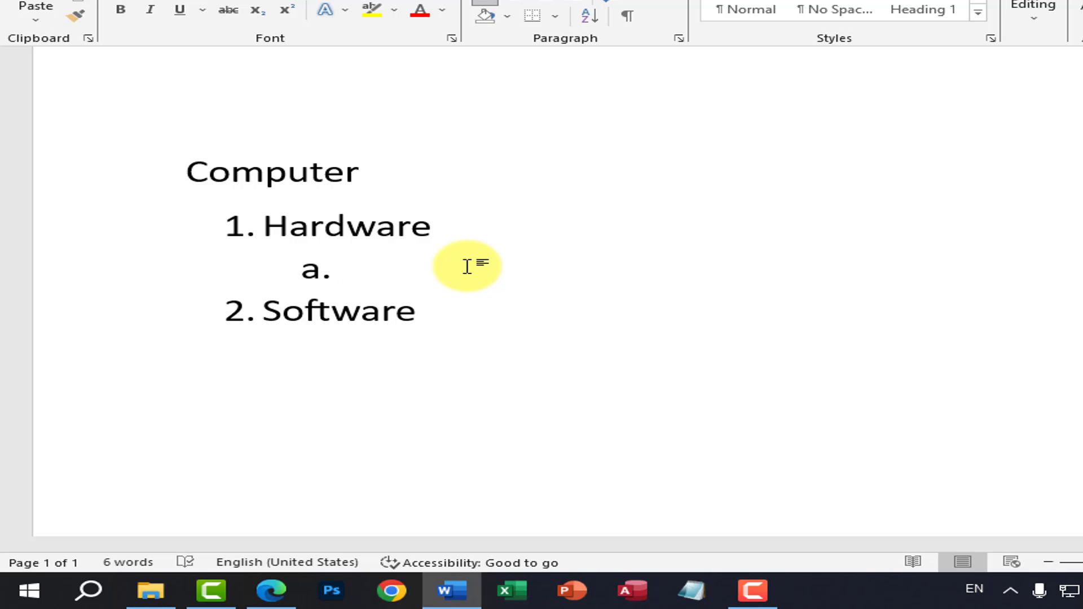
- Add System and Application as second-level list items beneath Software
{"action": "key", "text": "Down"}
{"action": "key", "text": "Delete"}
{"action": "key", "text": "ctrl+z"}
{"action": "key", "text": "End"}
{"action": "key", "text": "Return"}
{"action": "key", "text": "Tab"}
{"action": "type", "text": "System"}
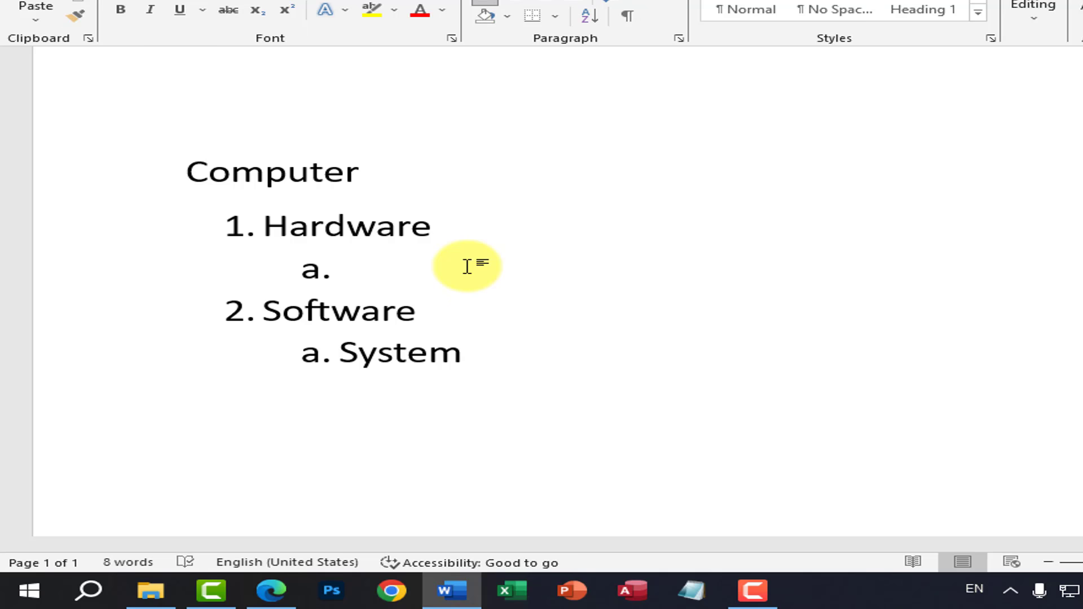
{"action": "key", "text": "Return"}
{"action": "type", "text": "Application"}
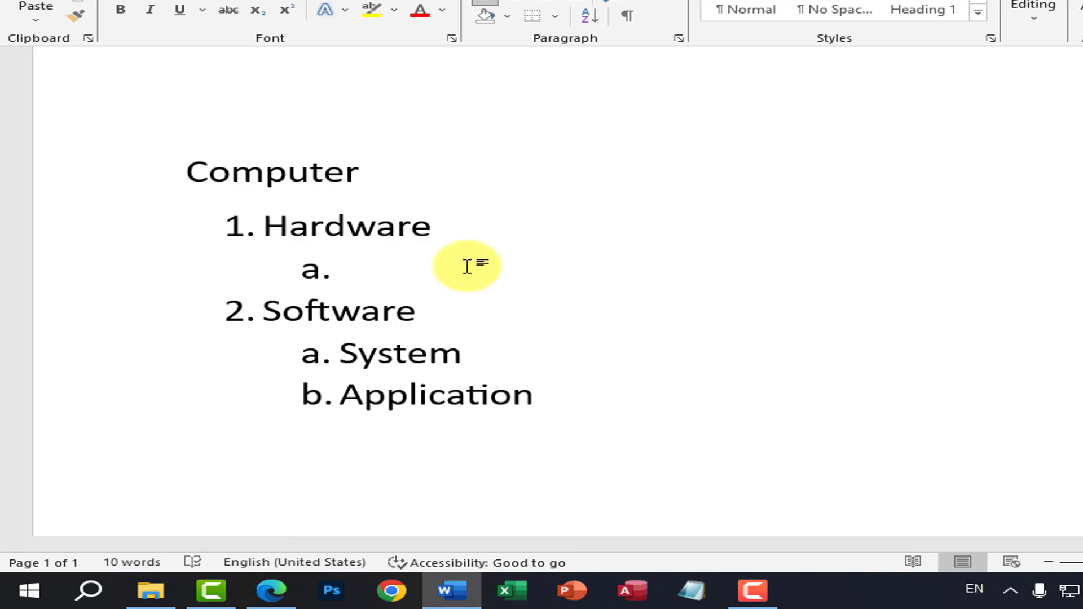
- Add Utility as the third second-level item beneath Software
{"action": "key", "text": "Return"}
{"action": "type", "text": "Unitl"}
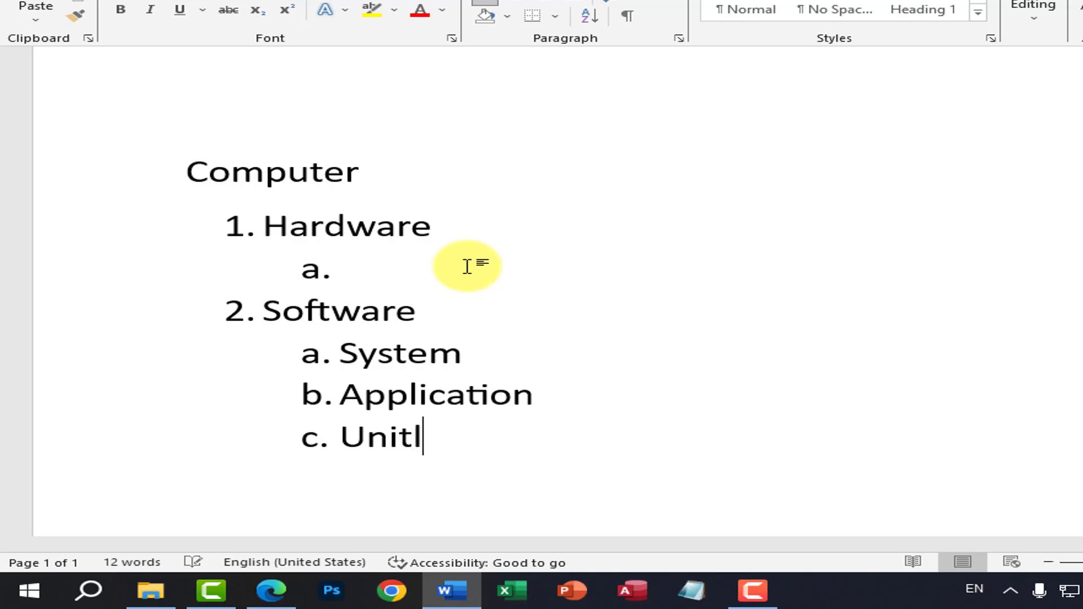
{"action": "key", "text": "BackSpace"}
{"action": "key", "text": "BackSpace"}
{"action": "key", "text": "BackSpace"}
{"action": "key", "text": "BackSpace"}
{"action": "key", "text": "BackSpace"}
{"action": "type", "text": "t"}
{"action": "key", "text": "BackSpace"}
{"action": "type", "text": "Utility"}
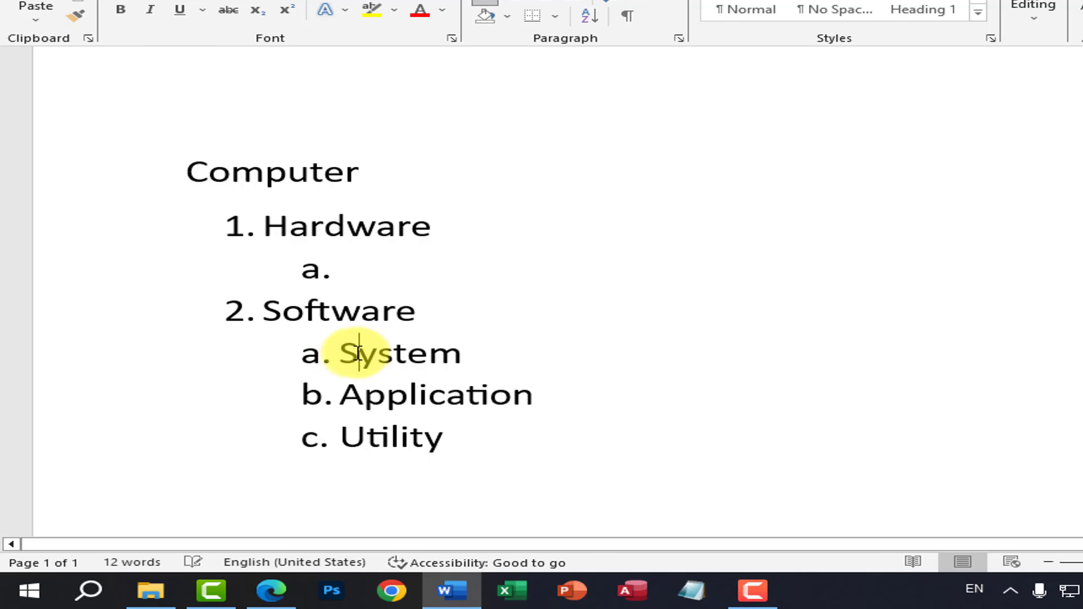
{"action": "left_click", "coordinate": [338, 354]}
{"action": "double_click", "coordinate": [395, 348]}
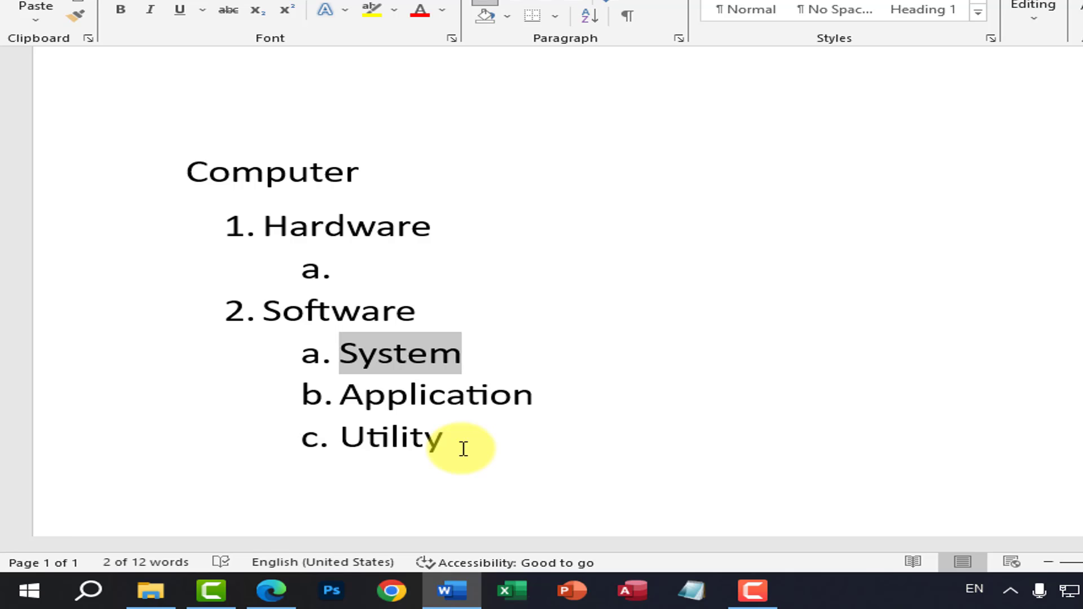
{"action": "left_click_drag", "start_coordinate": [341, 438], "coordinate": [453, 439]}
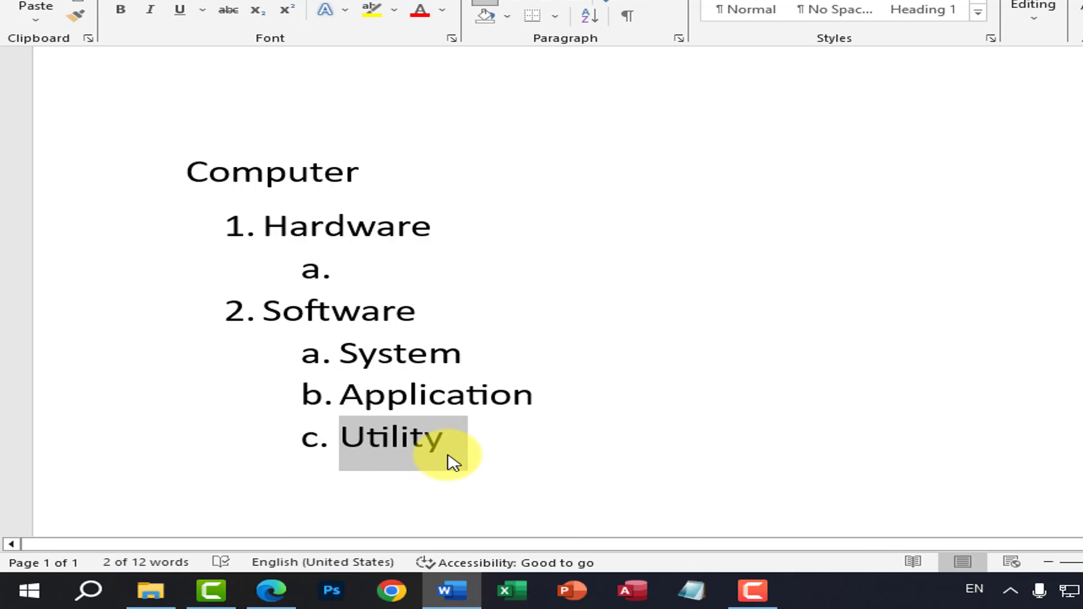
{"action": "left_click", "coordinate": [449, 458]}
{"action": "left_click_drag", "start_coordinate": [443, 440], "coordinate": [346, 437]}
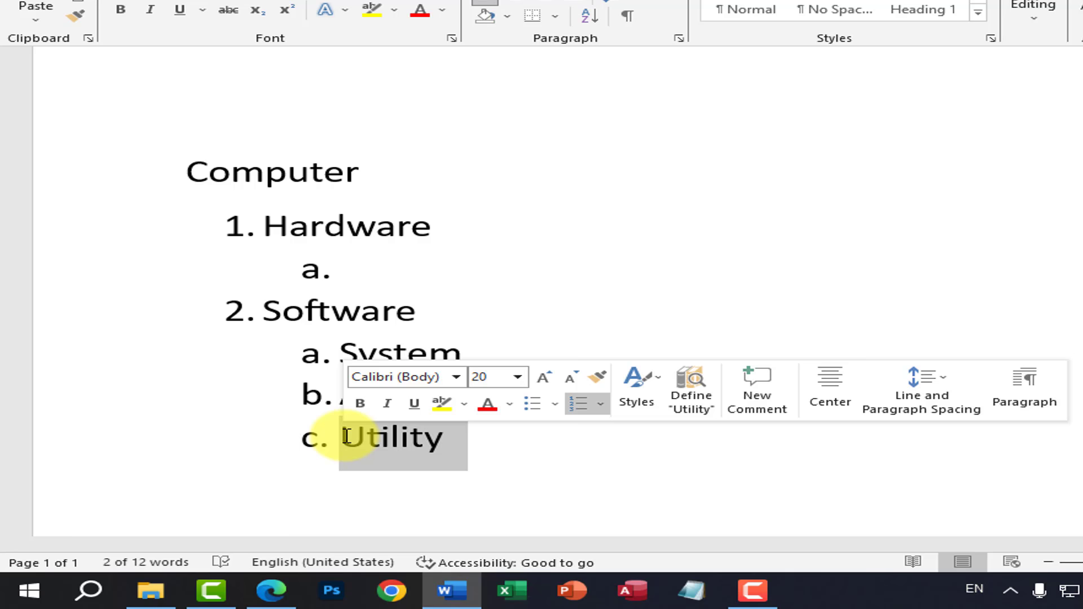
{"action": "left_click_drag", "start_coordinate": [346, 434], "coordinate": [438, 433]}
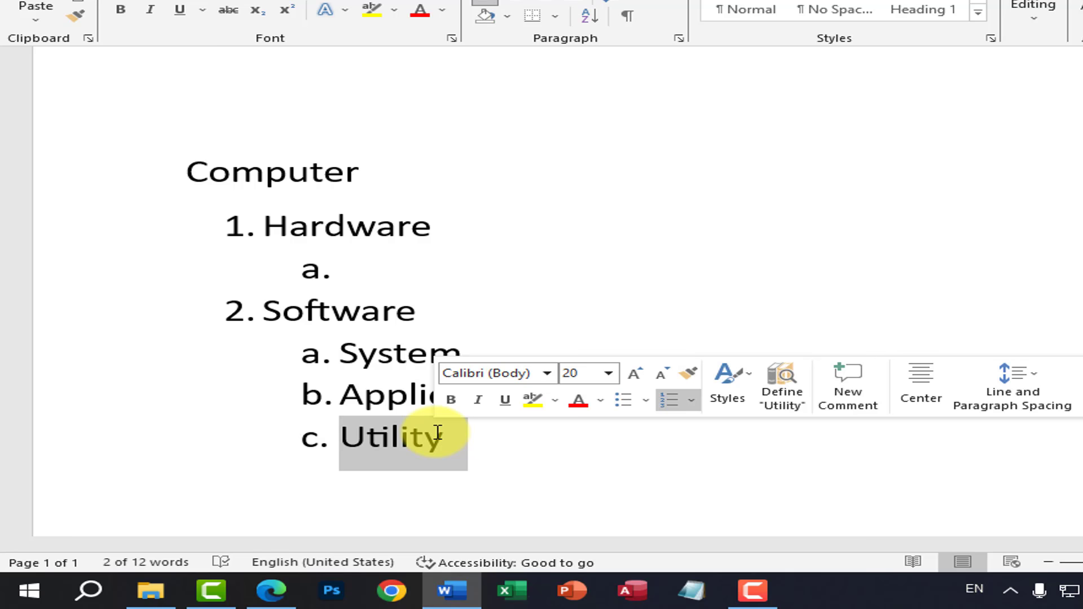
{"action": "left_click", "coordinate": [438, 434]}
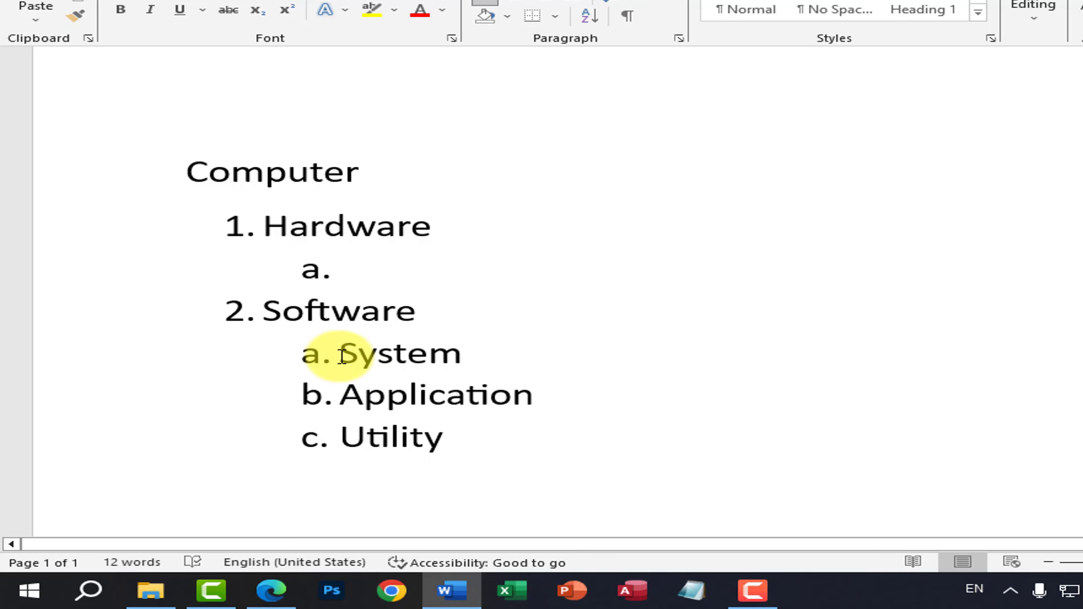
{"action": "left_click_drag", "start_coordinate": [343, 356], "coordinate": [461, 342]}
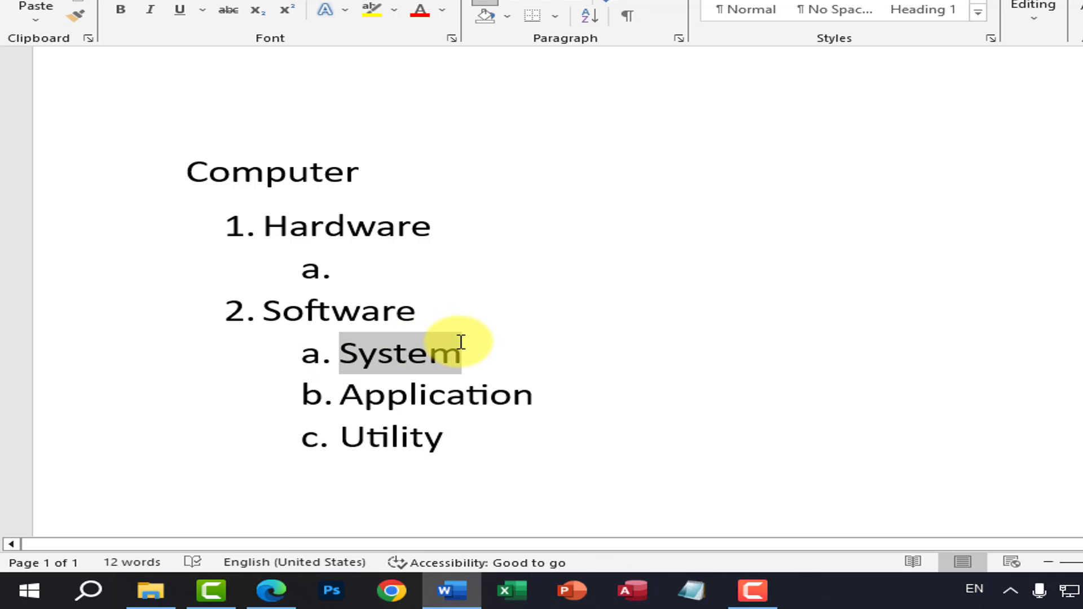
{"action": "left_click_drag", "start_coordinate": [430, 438], "coordinate": [342, 435]}
{"action": "left_click", "coordinate": [378, 449]}
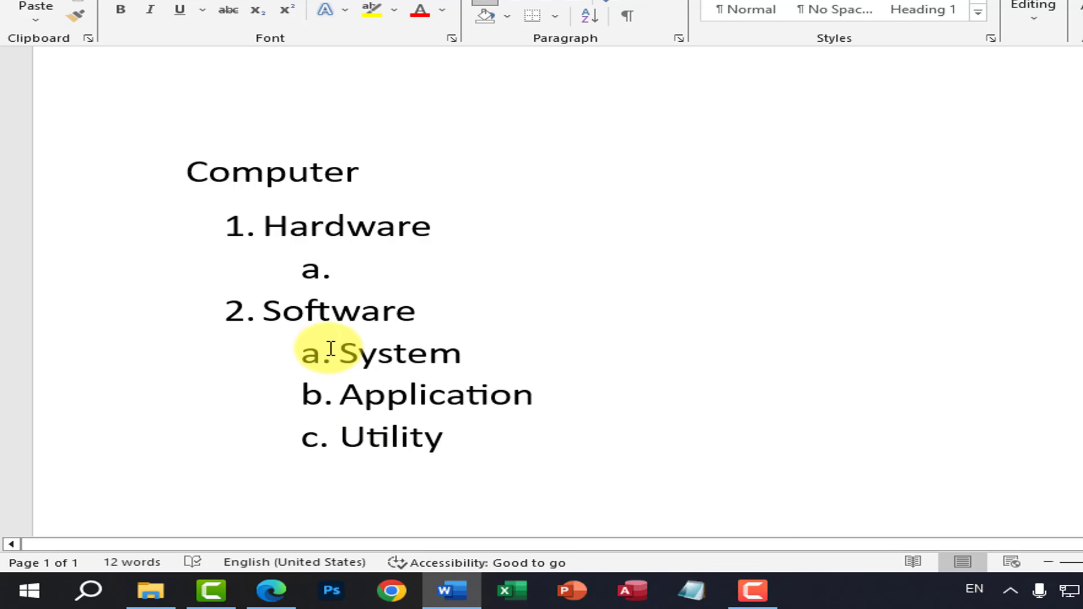
{"action": "left_click_drag", "start_coordinate": [332, 348], "coordinate": [422, 342]}
{"action": "key", "text": "ctrl+z"}
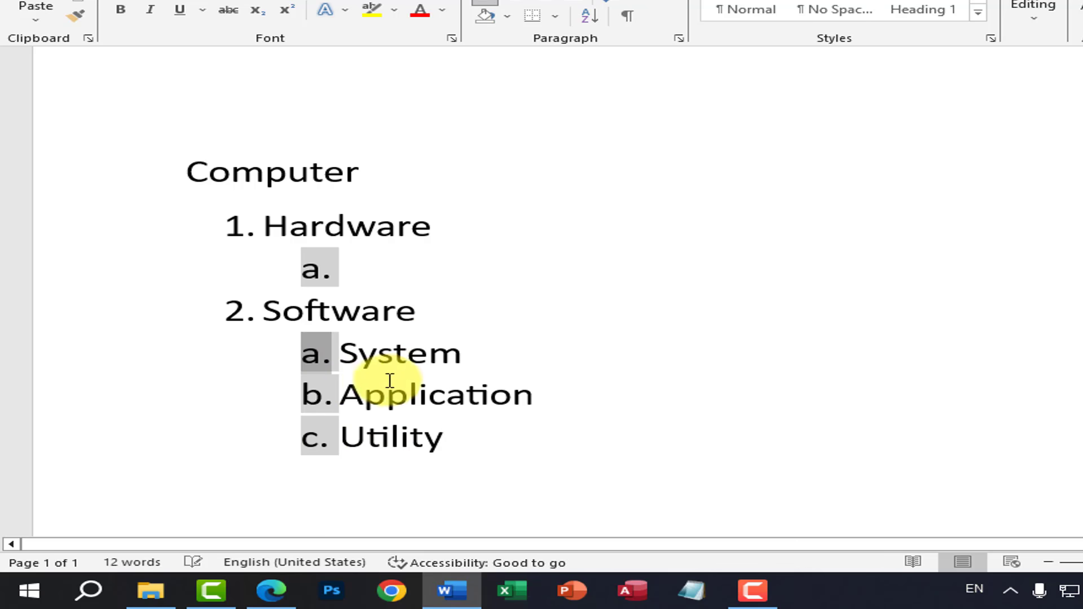
{"action": "left_click", "coordinate": [361, 389]}
{"action": "left_click_drag", "start_coordinate": [343, 395], "coordinate": [540, 395]}
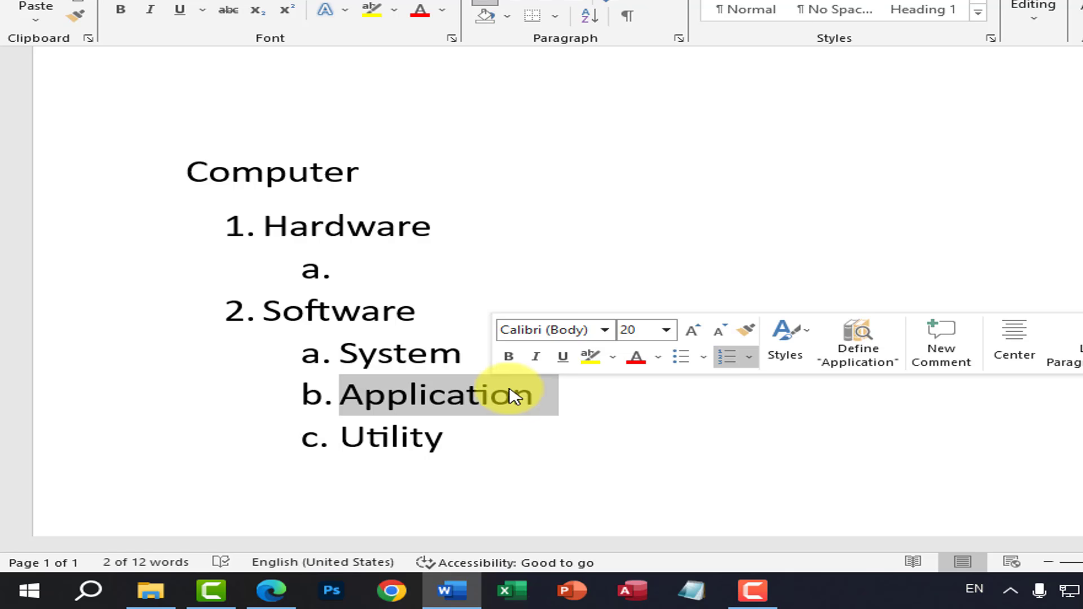
{"action": "left_click", "coordinate": [344, 354]}
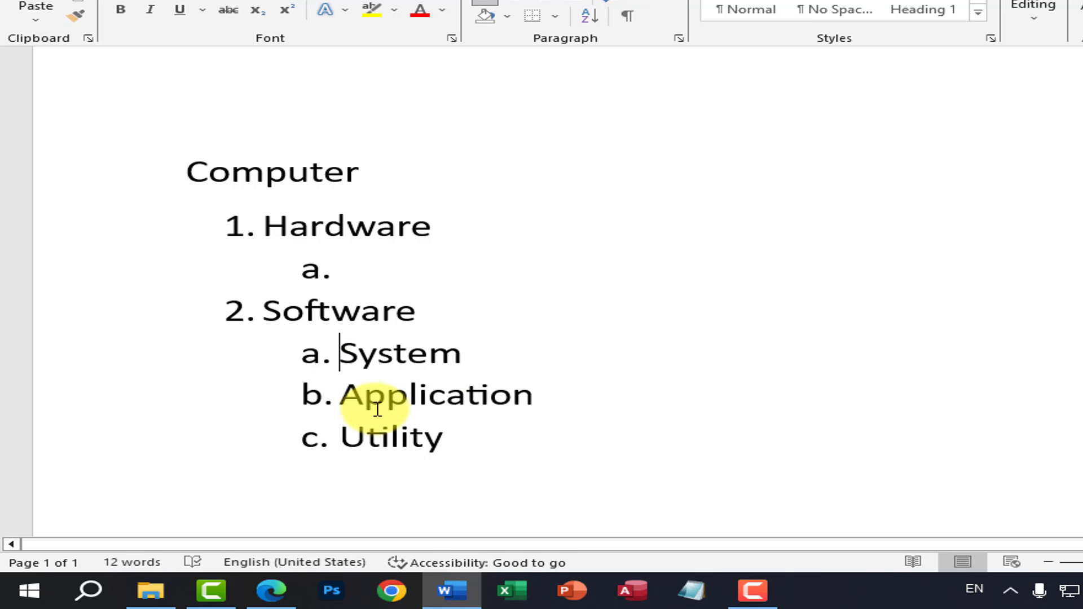
{"action": "left_click_drag", "start_coordinate": [364, 395], "coordinate": [506, 389]}
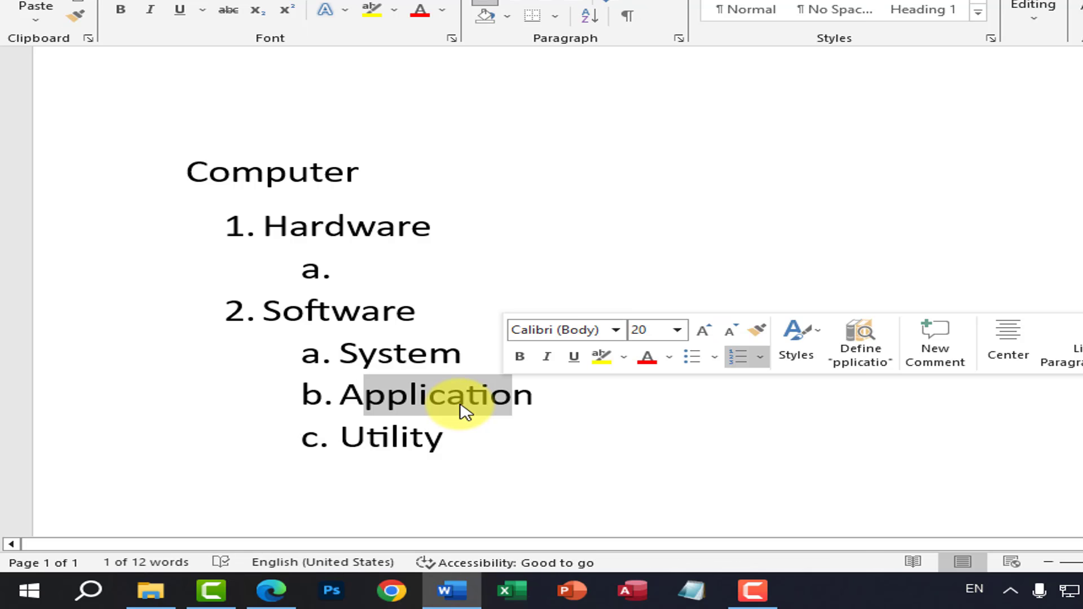
{"action": "left_click_drag", "start_coordinate": [455, 438], "coordinate": [345, 439]}
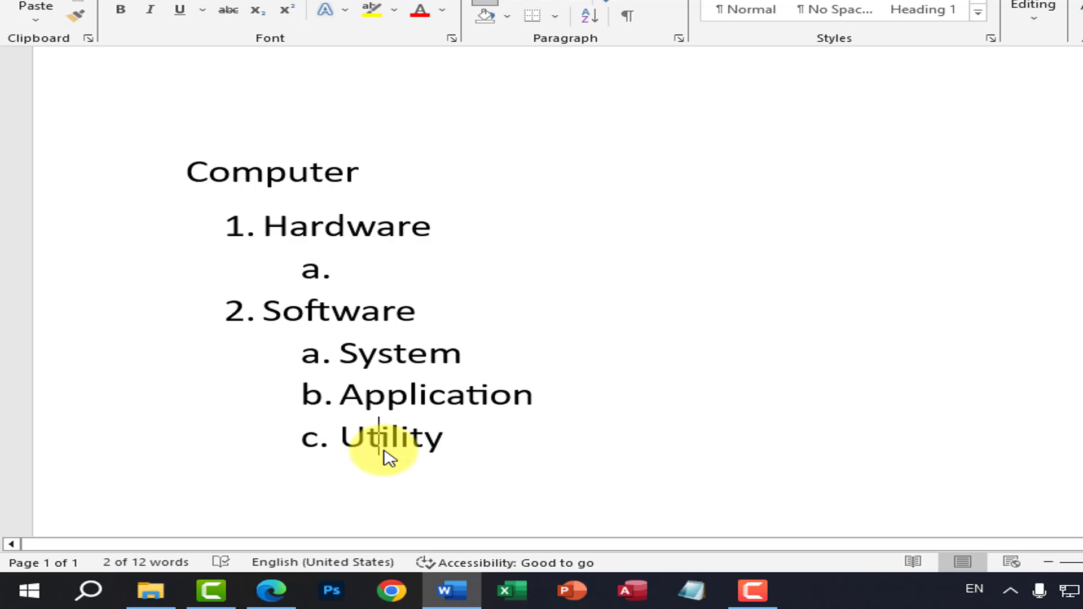
{"action": "left_click_drag", "start_coordinate": [344, 439], "coordinate": [453, 436]}
{"action": "left_click", "coordinate": [453, 436]}
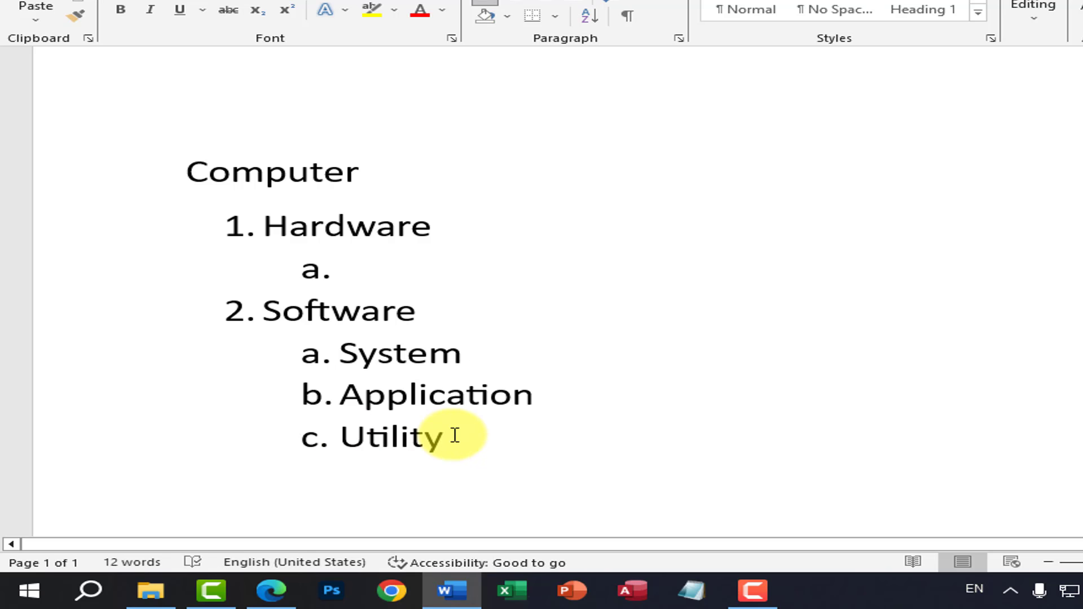
- Extend the System item with a dash, the text Operating System and an empty pair of parentheses
{"action": "left_click", "coordinate": [491, 363]}
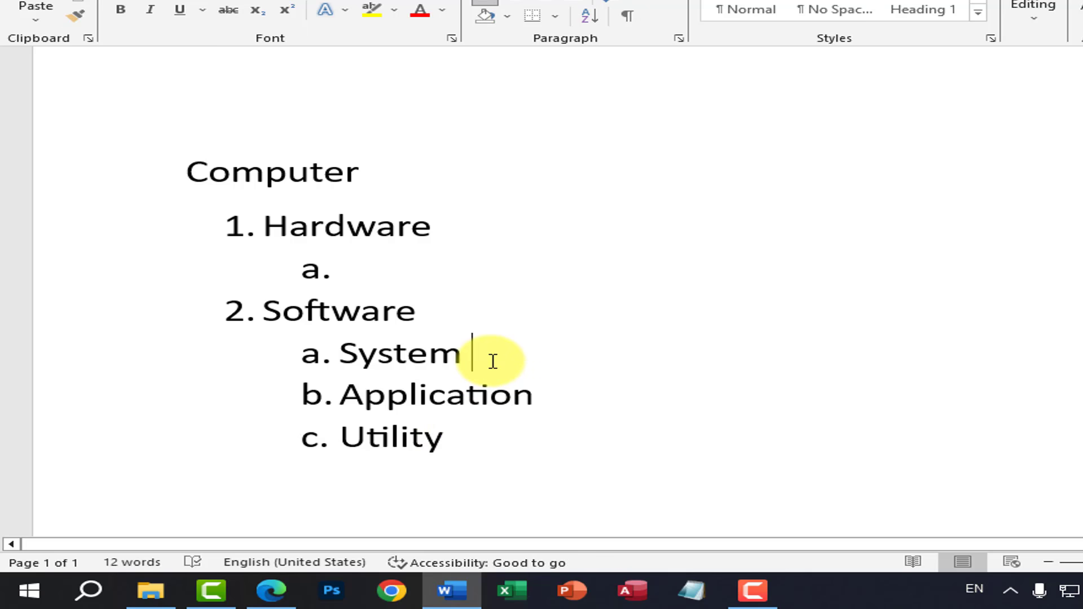
{"action": "type", "text": "- Op"}
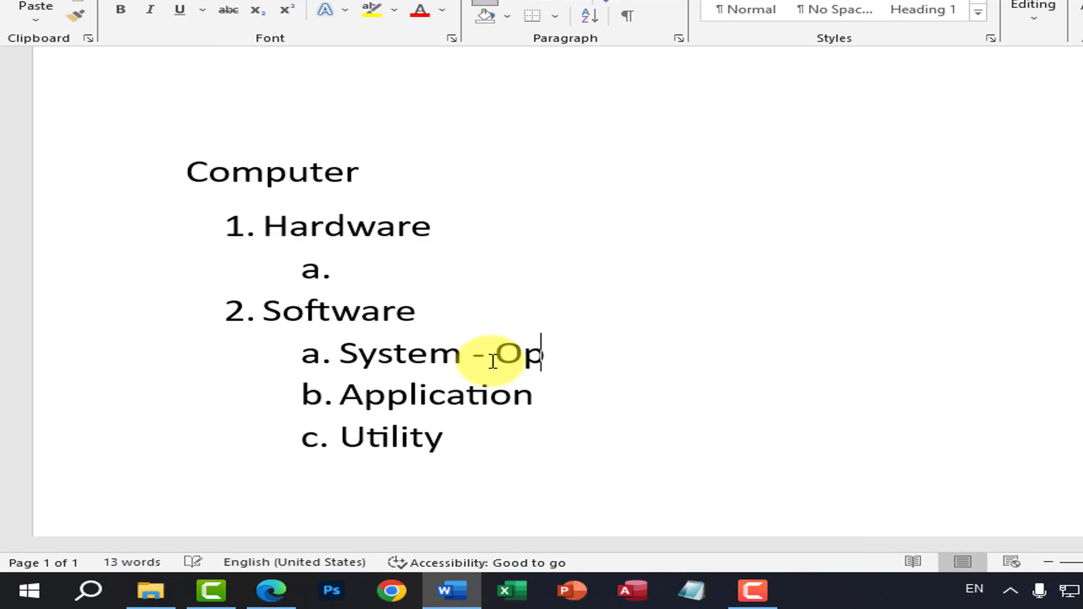
{"action": "type", "text": "erating Syste"}
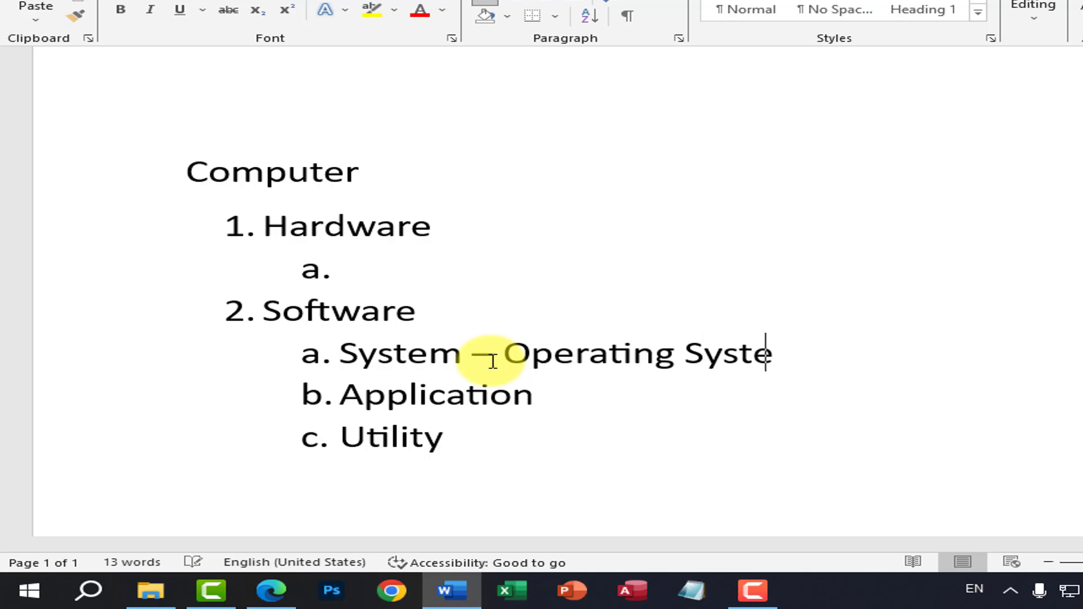
{"action": "type", "text": "m ()"}
- Enter Andriod inside the parentheses of the System item
{"action": "key", "text": "Left"}
{"action": "type", "text": "Adn"}
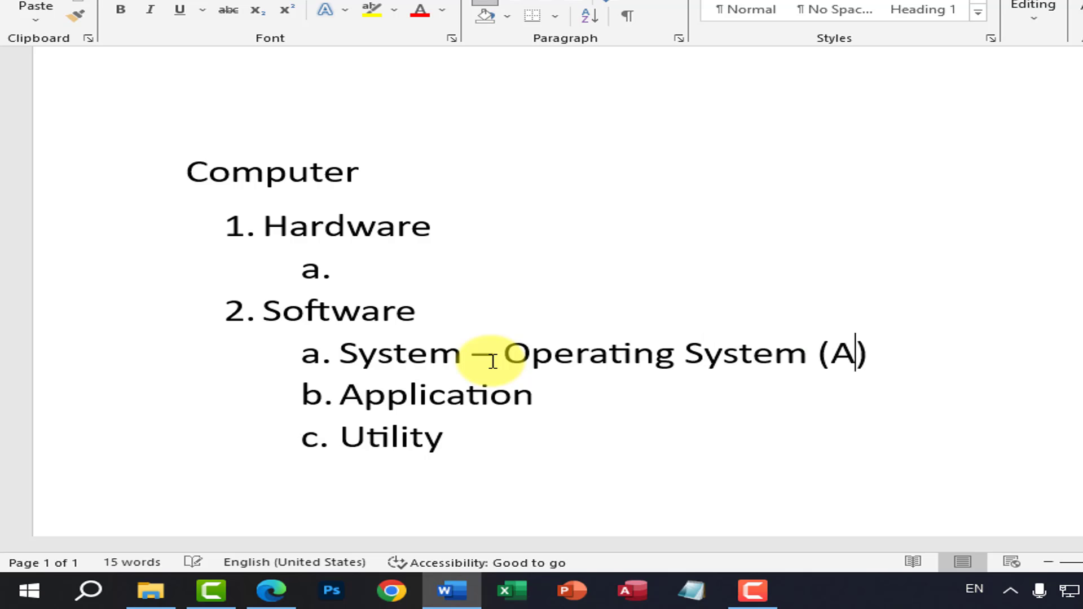
{"action": "type", "text": "r"}
{"action": "key", "text": "BackSpace"}
{"action": "key", "text": "BackSpace"}
{"action": "type", "text": "ndr"}
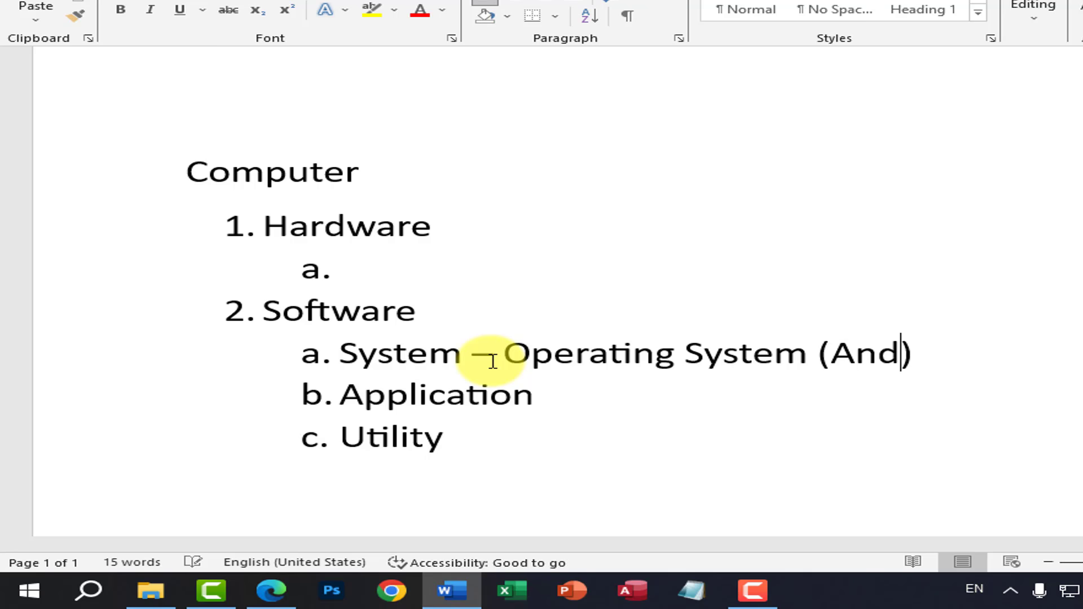
{"action": "type", "text": "iod"}
{"action": "key", "text": "BackSpace"}
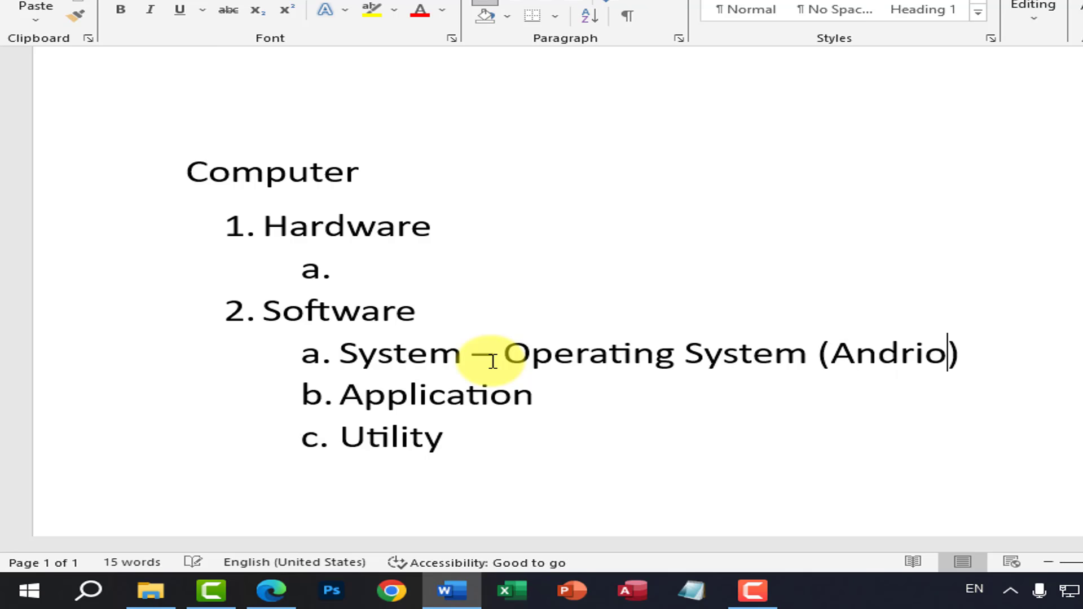
{"action": "type", "text": "d"}
{"action": "left_click", "coordinate": [867, 453]}
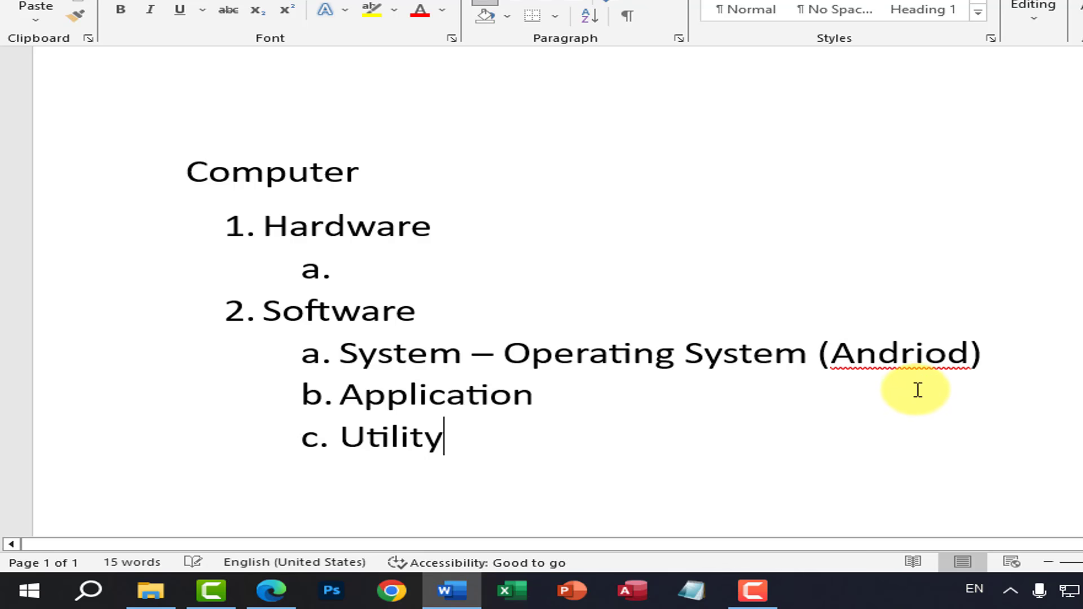
- Correct the spelling of the word in parentheses in the System item to Android
{"action": "left_click_drag", "start_coordinate": [925, 361], "coordinate": [916, 360]}
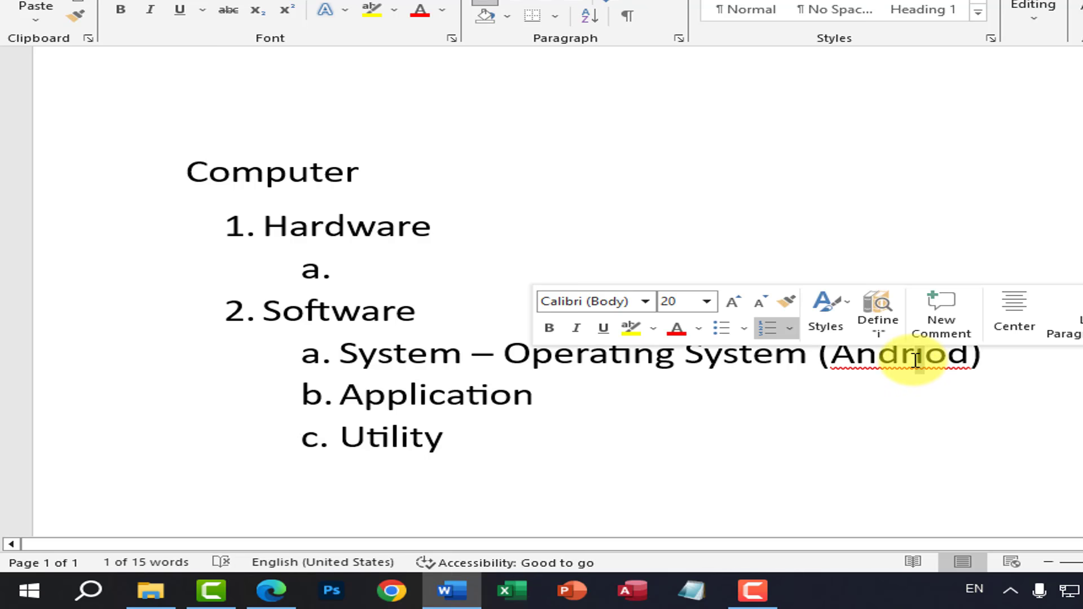
{"action": "key", "text": "BackSpace"}
{"action": "key", "text": "Right"}
{"action": "type", "text": "i"}
{"action": "key", "text": "Down"}
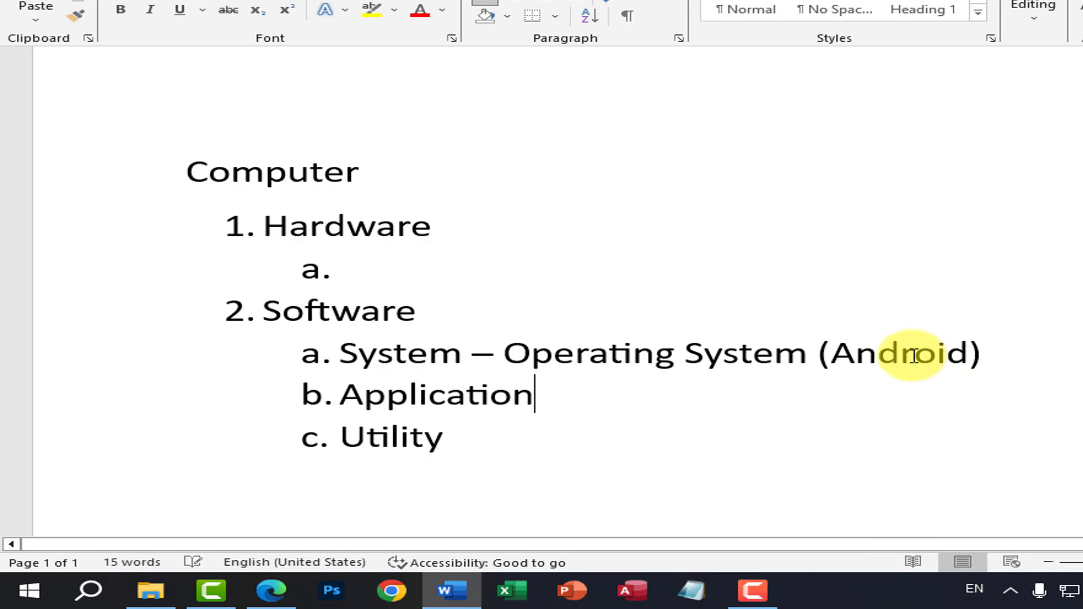
- Add /Windows after Android inside the parentheses of the System item
{"action": "left_click", "coordinate": [917, 343]}
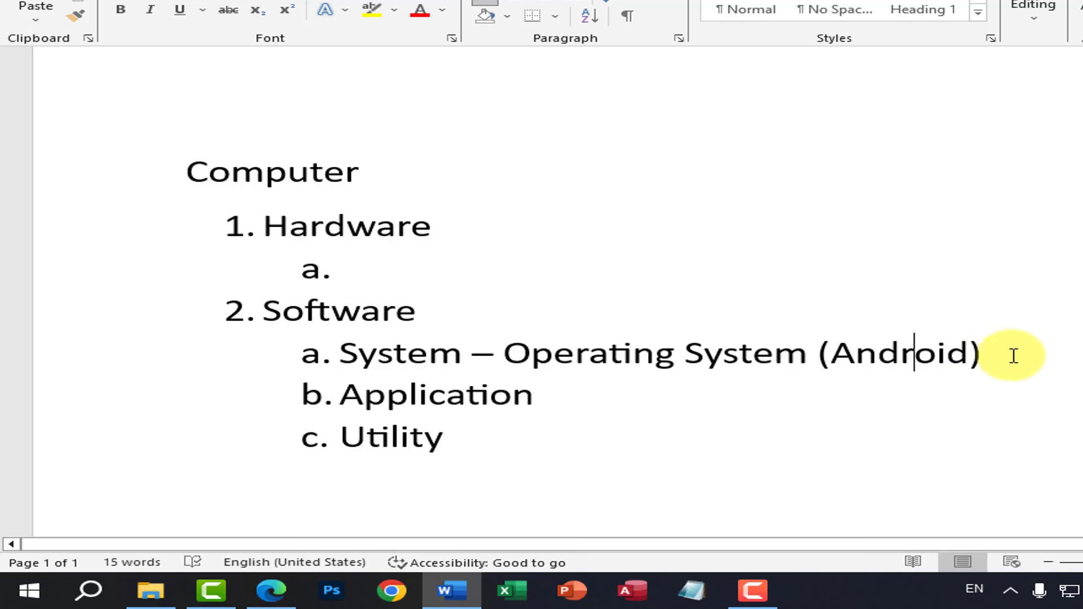
{"action": "left_click", "coordinate": [972, 353]}
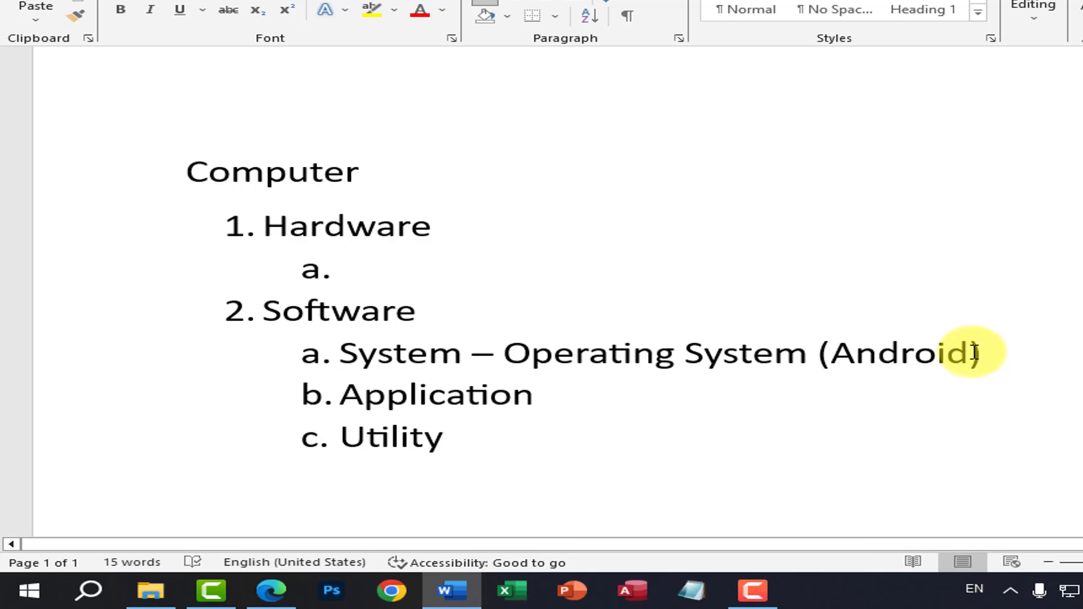
{"action": "type", "text": "/Windo"}
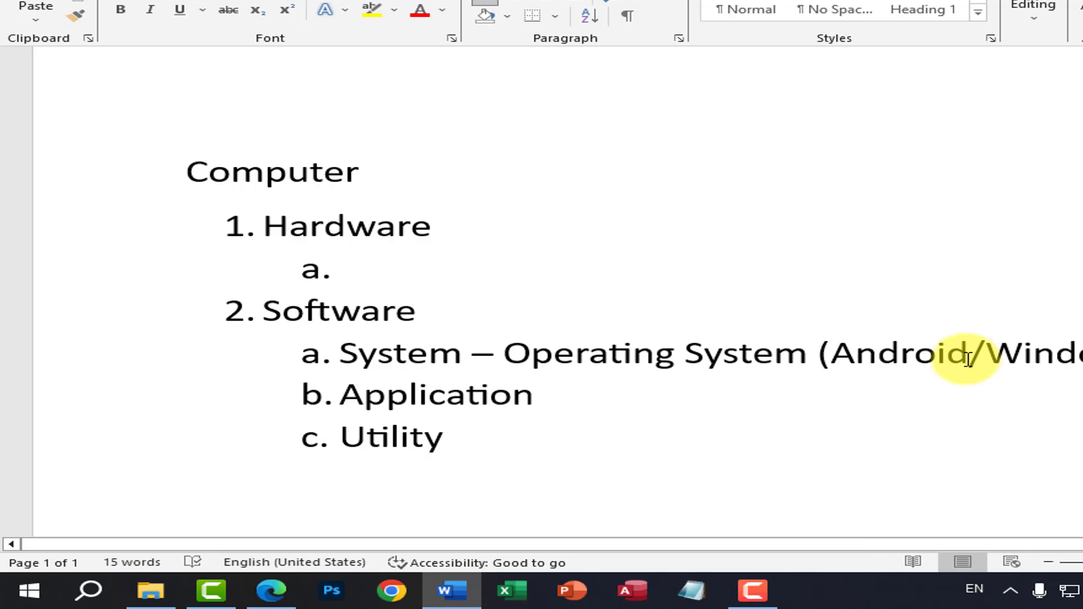
{"action": "type", "text": "ws"}
{"action": "scroll", "coordinate": [902, 363], "scroll_direction": "down", "scroll_amount": 1}
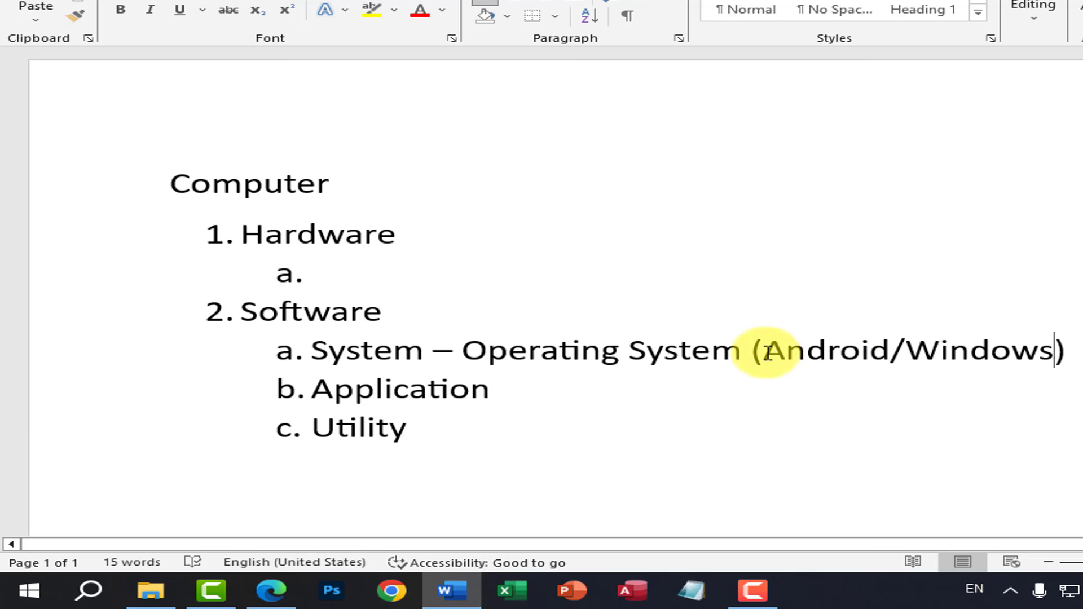
{"action": "left_click_drag", "start_coordinate": [764, 350], "coordinate": [885, 350]}
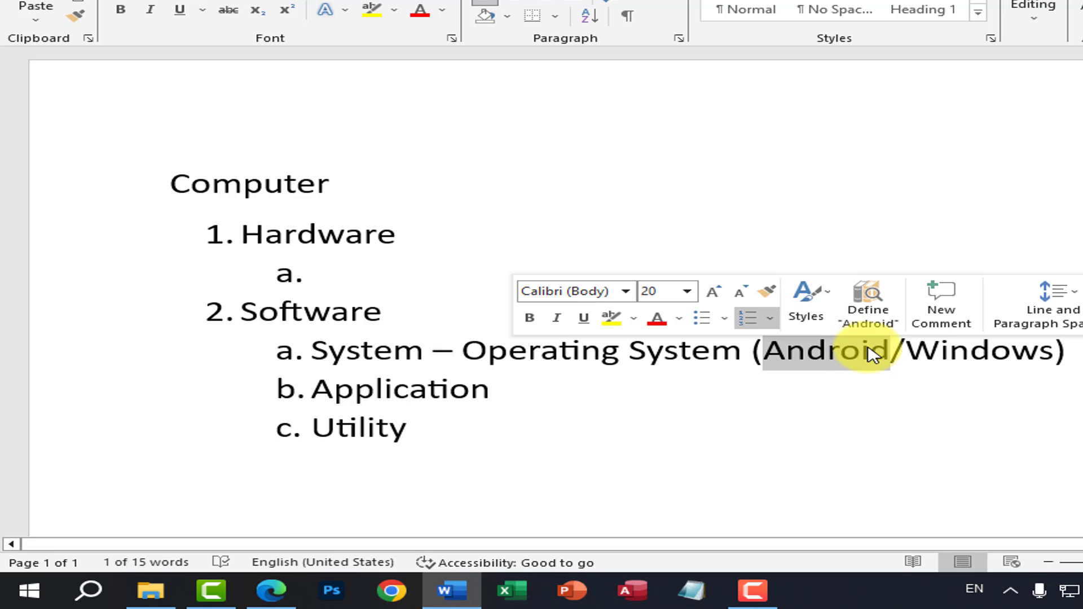
{"action": "left_click_drag", "start_coordinate": [434, 351], "coordinate": [578, 346]}
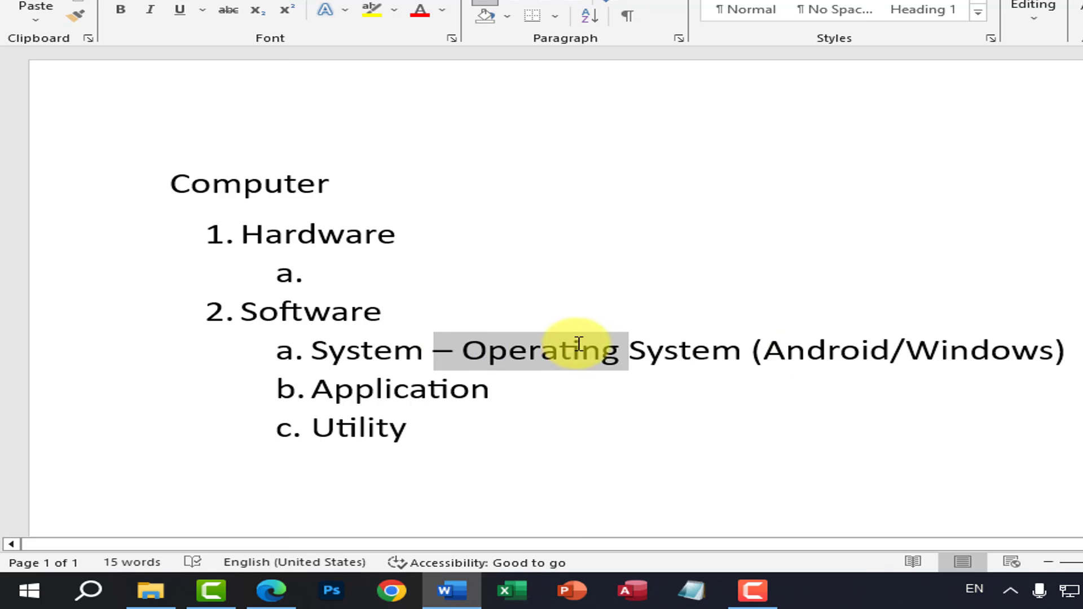
{"action": "mouse_move", "coordinate": [298, 358]}
{"action": "left_mouse_down"}
{"action": "mouse_move", "coordinate": [363, 353]}
{"action": "mouse_move", "coordinate": [283, 354]}
{"action": "left_mouse_up"}
- Extend the Application item under Software with a dash and the text MS Office
{"action": "left_click", "coordinate": [377, 388]}
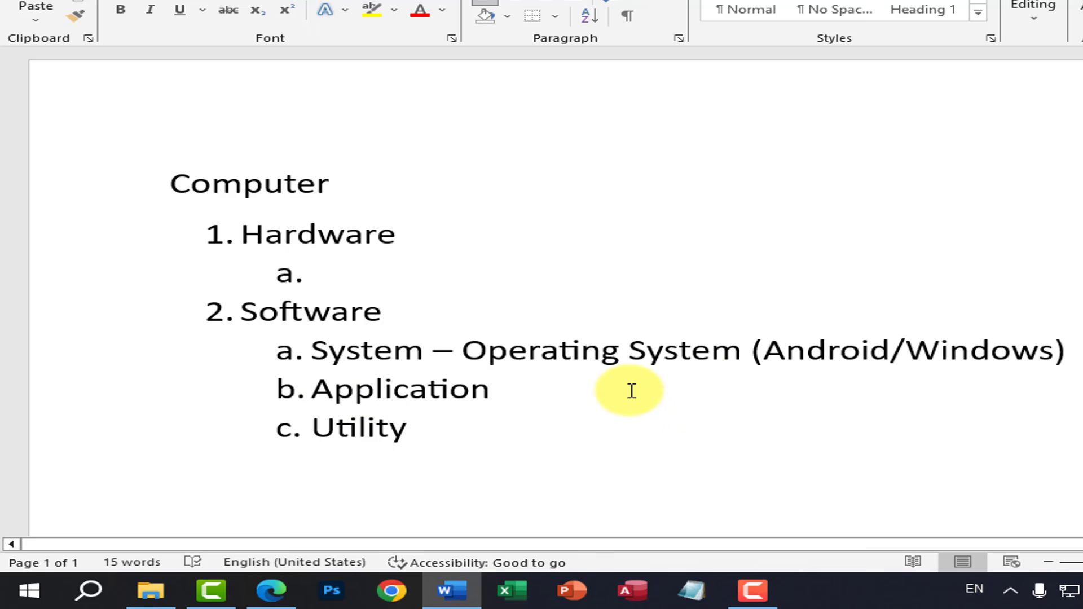
{"action": "type", "text": "-"}
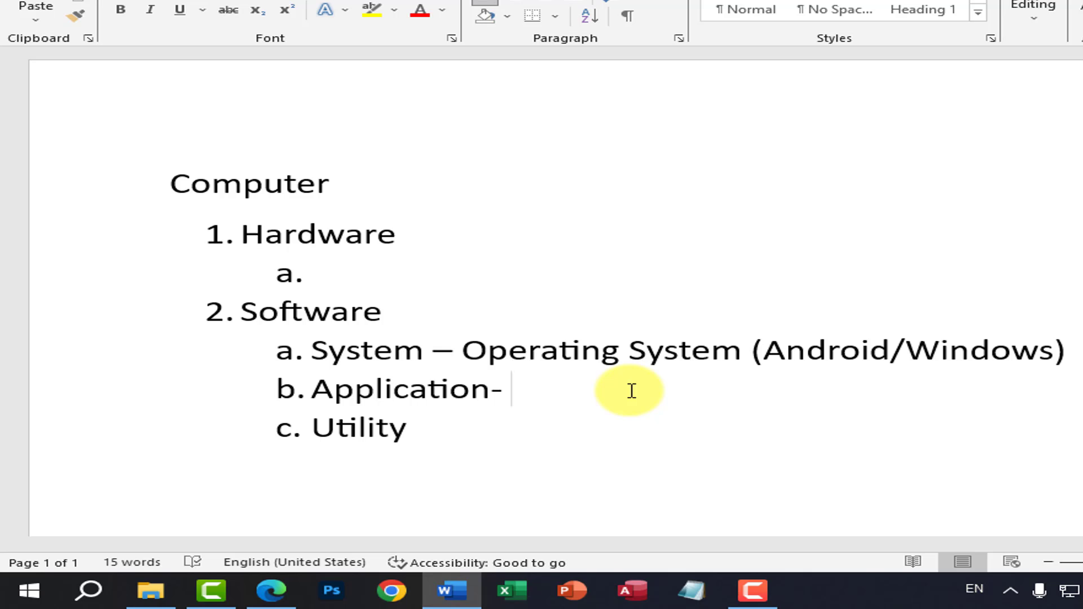
{"action": "type", "text": "MS OFF"}
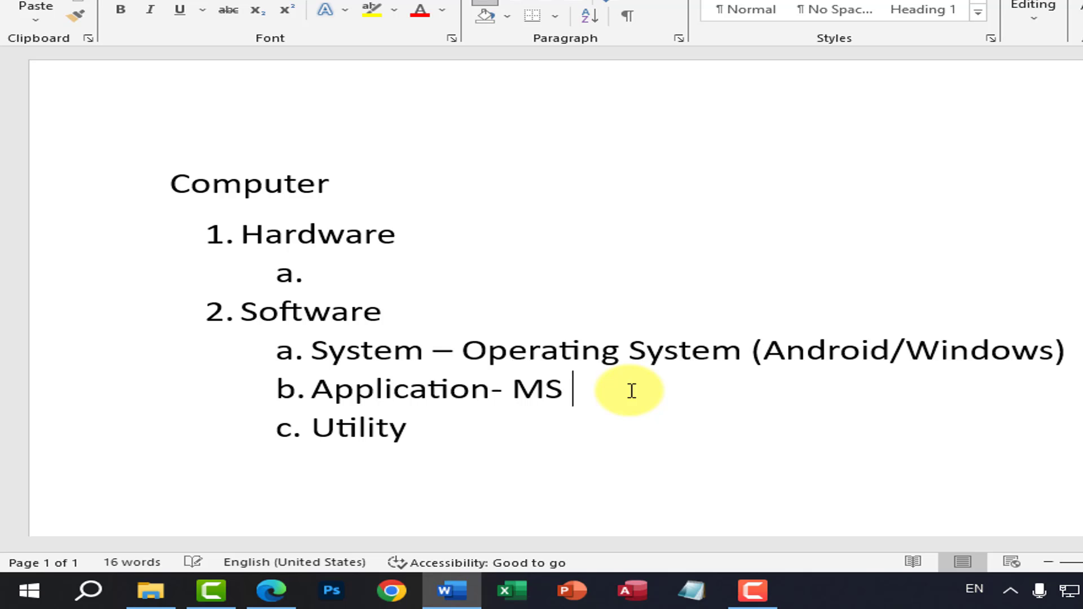
{"action": "key", "text": "BackSpace"}
{"action": "key", "text": "BackSpace"}
{"action": "type", "text": "ffice"}
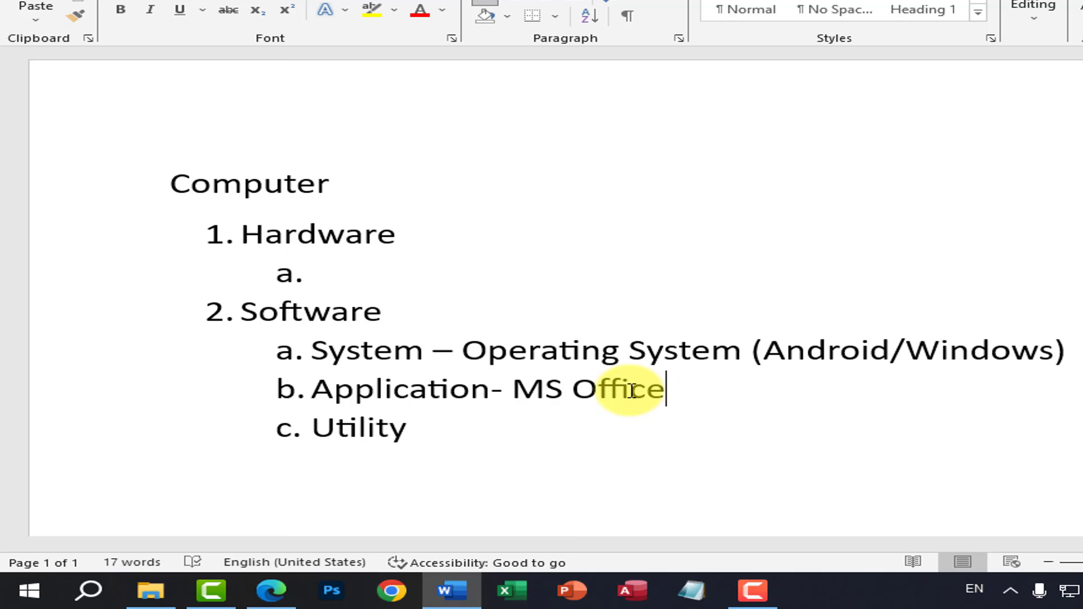
- Add Photoshop and Corel Draw after MS Office in the Application item, separated by commas
{"action": "left_click_drag", "start_coordinate": [312, 347], "coordinate": [422, 344]}
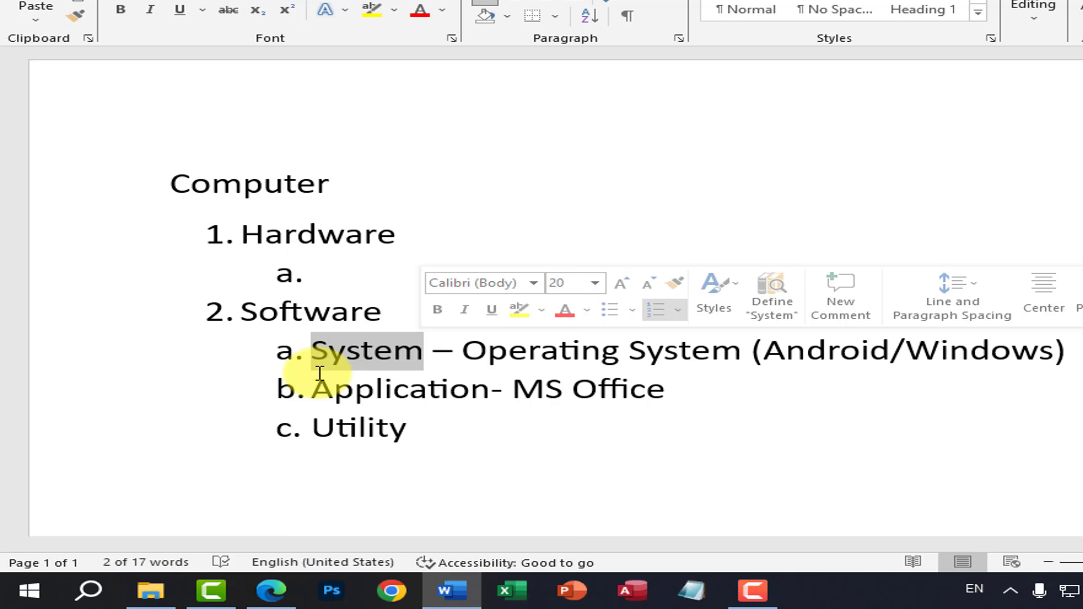
{"action": "left_click", "coordinate": [512, 390]}
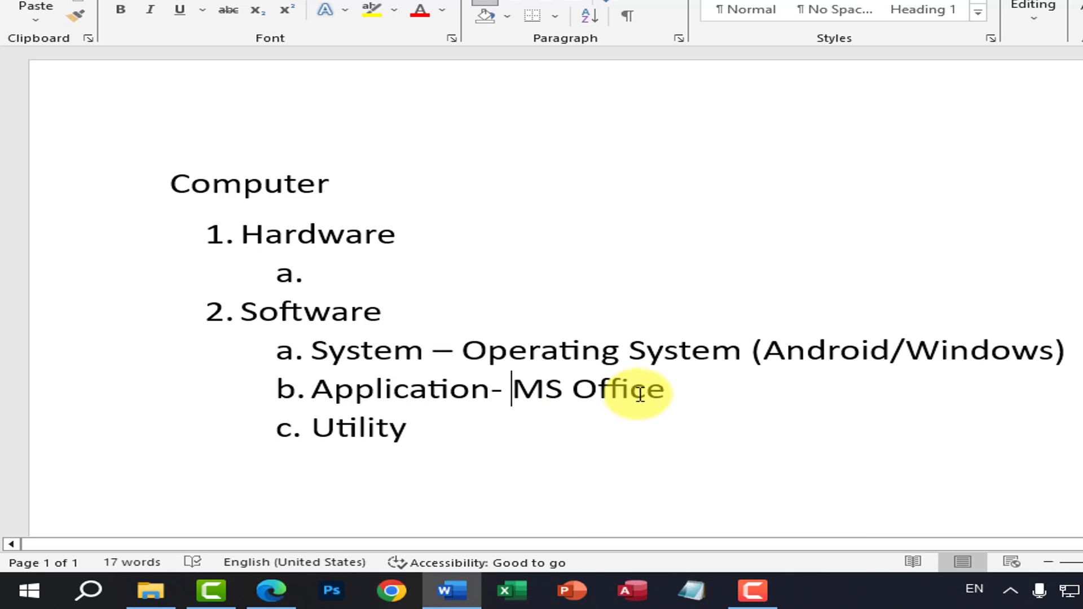
{"action": "left_click", "coordinate": [687, 392]}
{"action": "type", "text": ", "}
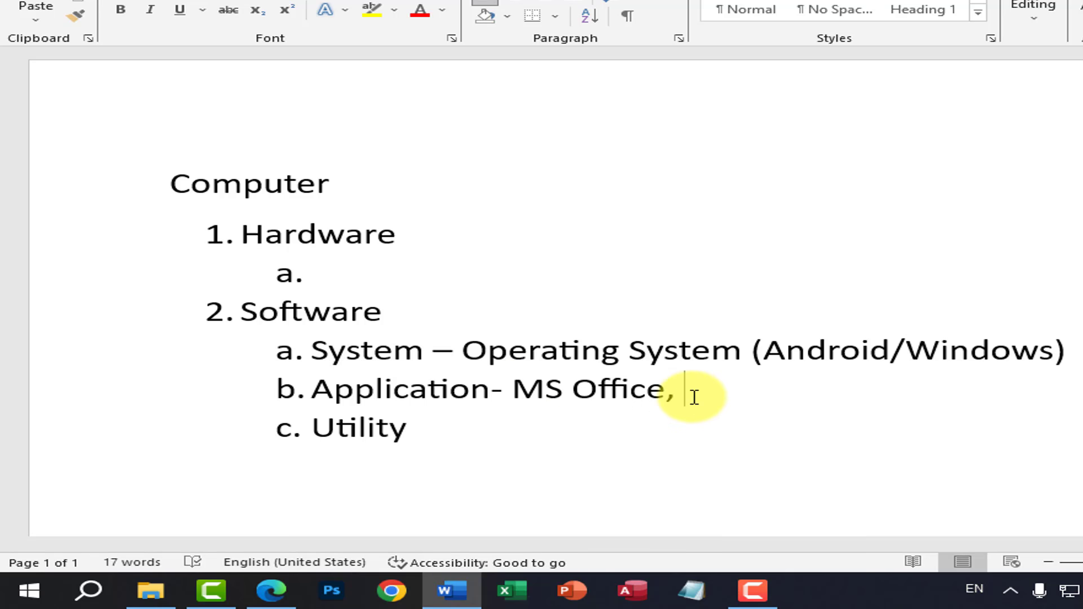
{"action": "type", "text": "Photoshop"}
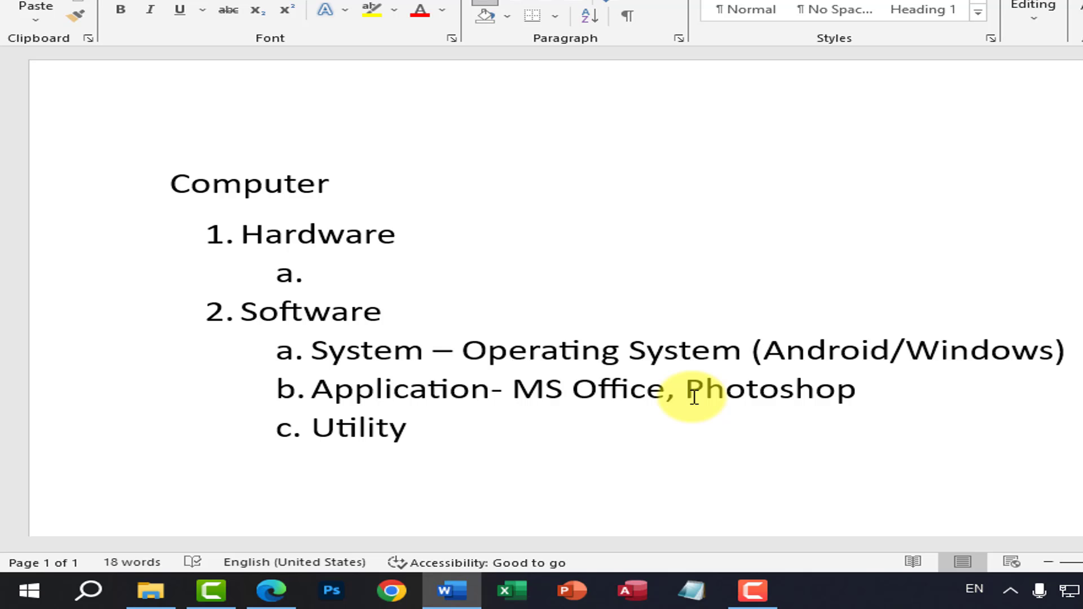
{"action": "type", "text": ", Corel Dr"}
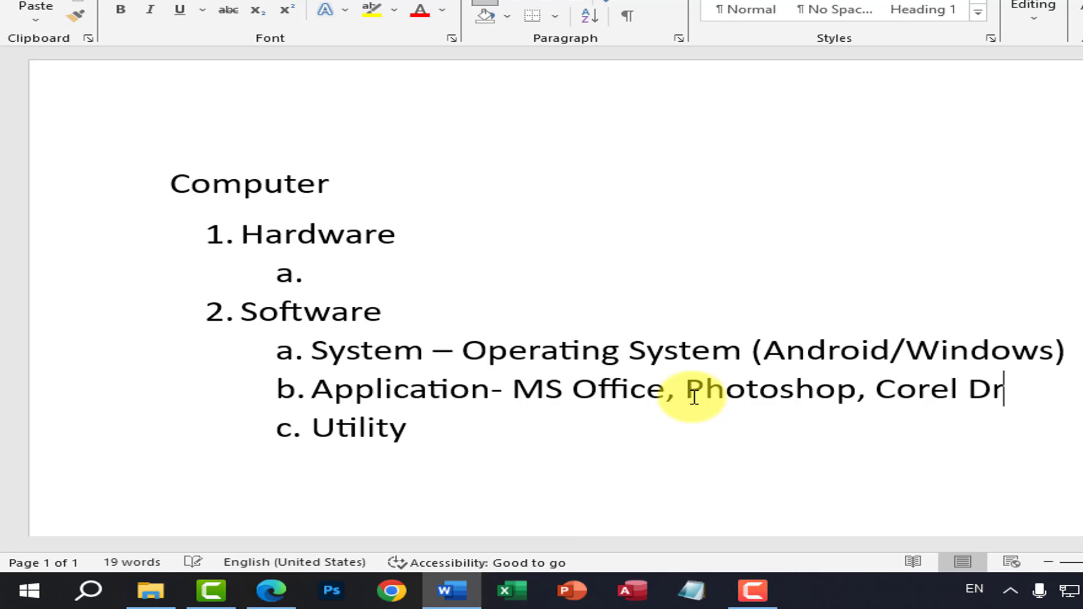
{"action": "type", "text": "aw"}
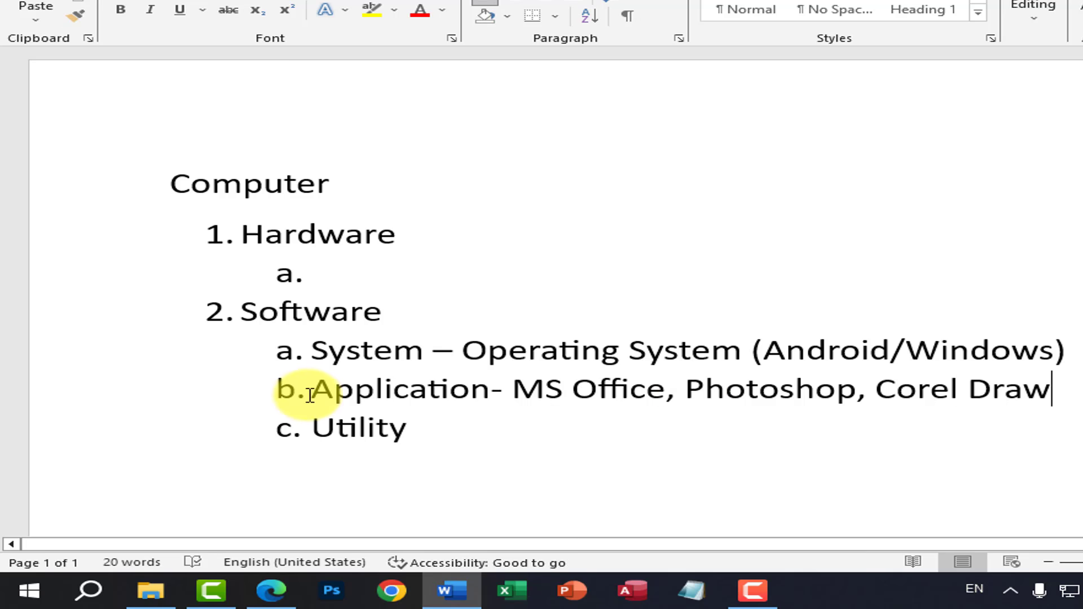
- Extend the Utility item under Software with a dash and the text Anti Virus
{"action": "left_click_drag", "start_coordinate": [310, 394], "coordinate": [428, 394]}
{"action": "left_click", "coordinate": [442, 428]}
{"action": "type", "text": "-"}
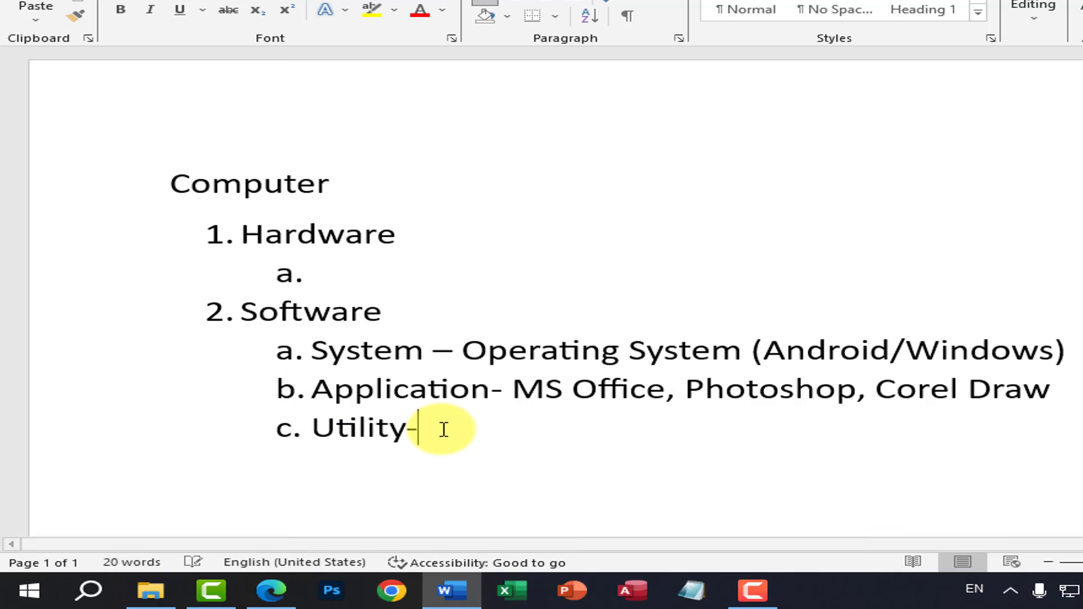
{"action": "scroll", "coordinate": [525, 497], "scroll_direction": "up", "scroll_amount": 1}
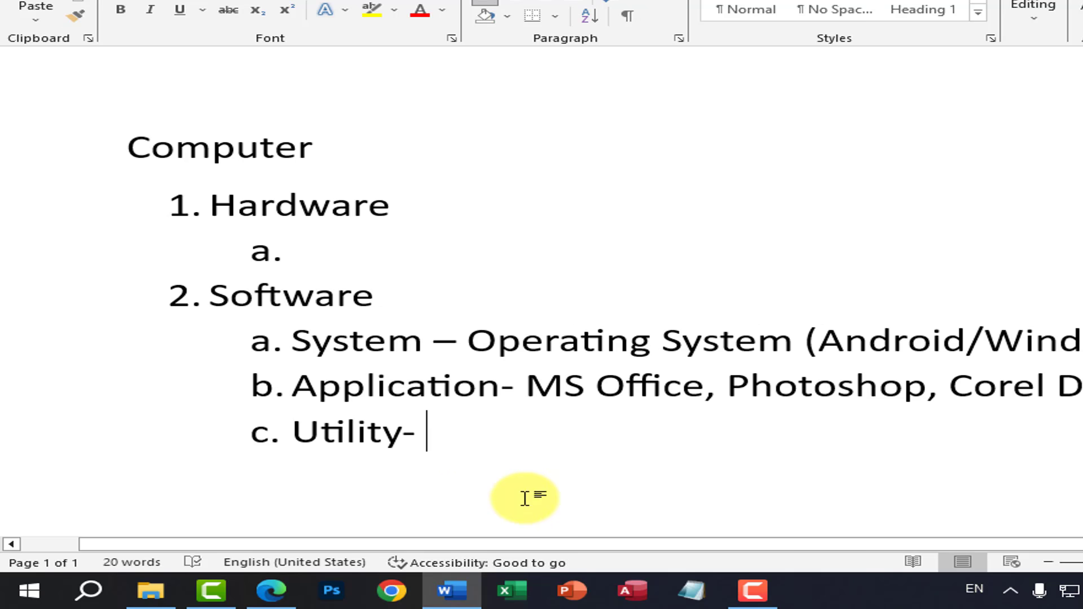
{"action": "type", "text": "Anti V"}
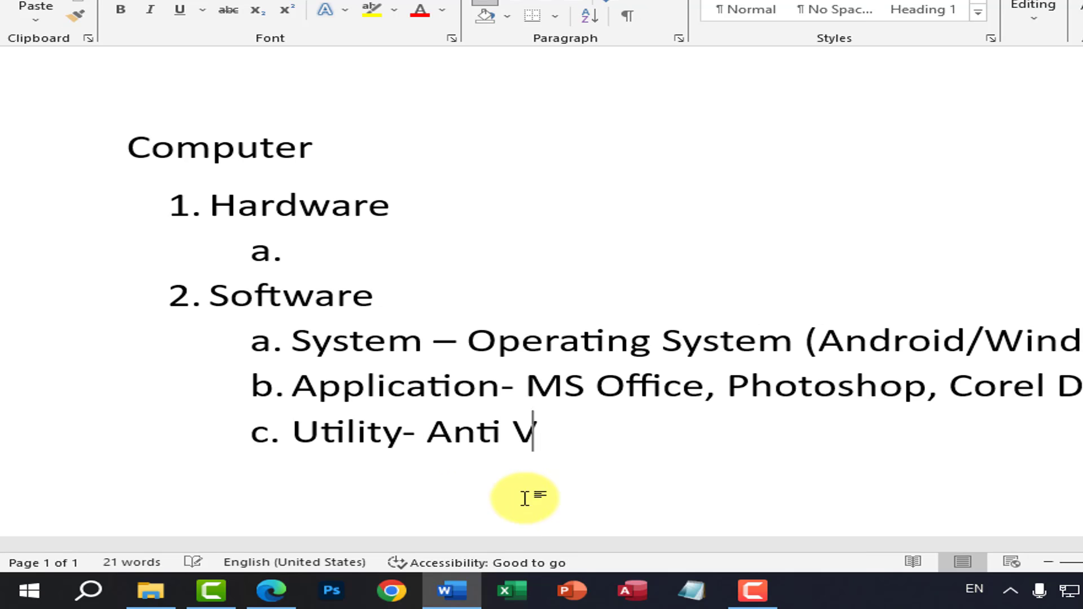
{"action": "type", "text": "irus"}
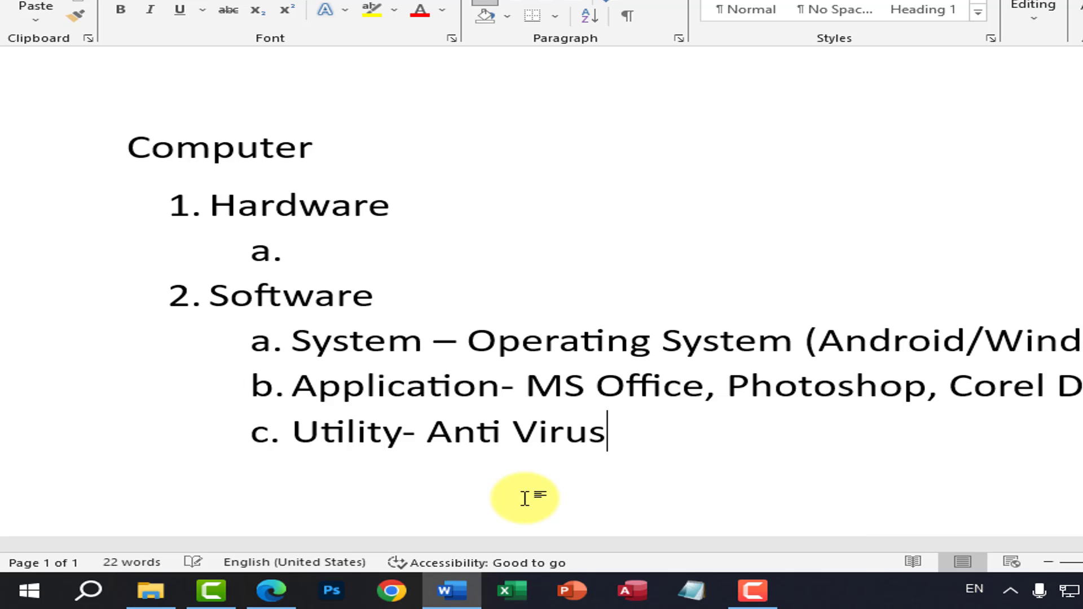
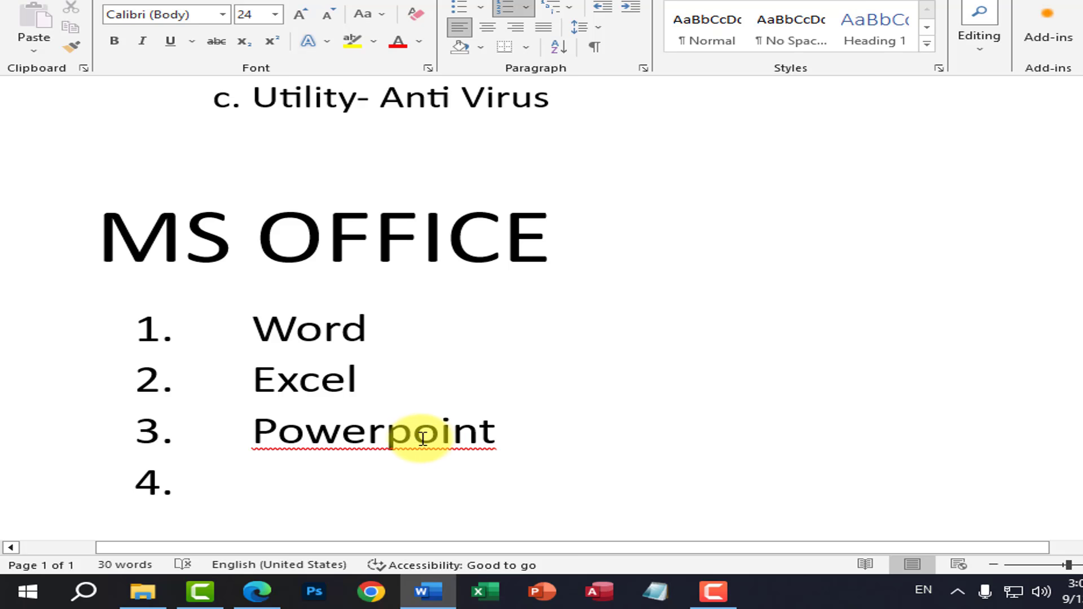
- Correct the third item of the MS OFFICE list to PowerPoint and enter Access as the fourth item
{"action": "right_click", "coordinate": [412, 435]}
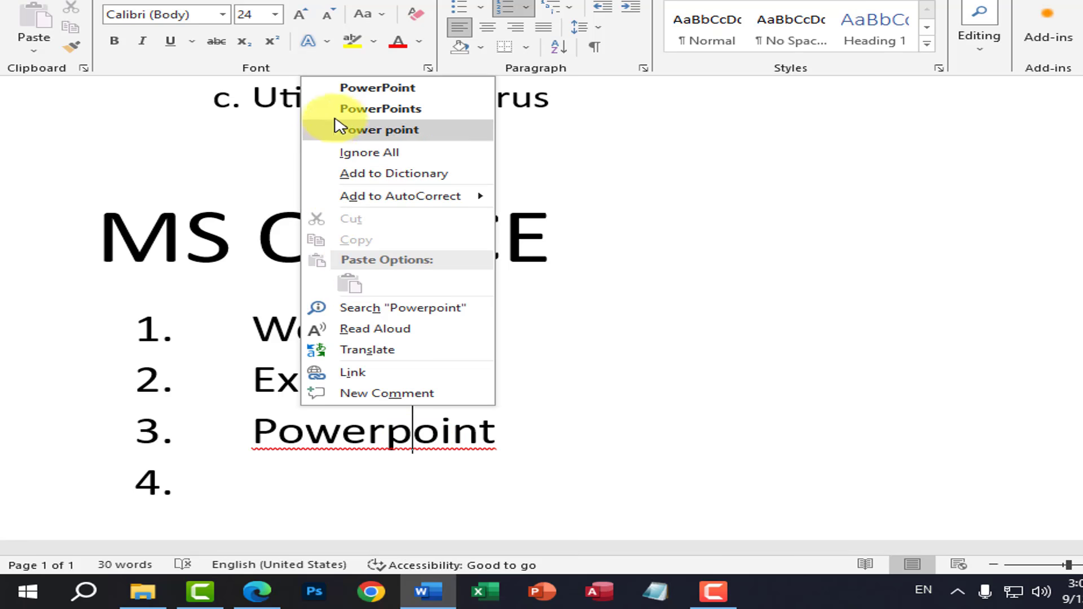
{"action": "left_click", "coordinate": [395, 90]}
{"action": "left_click", "coordinate": [271, 502]}
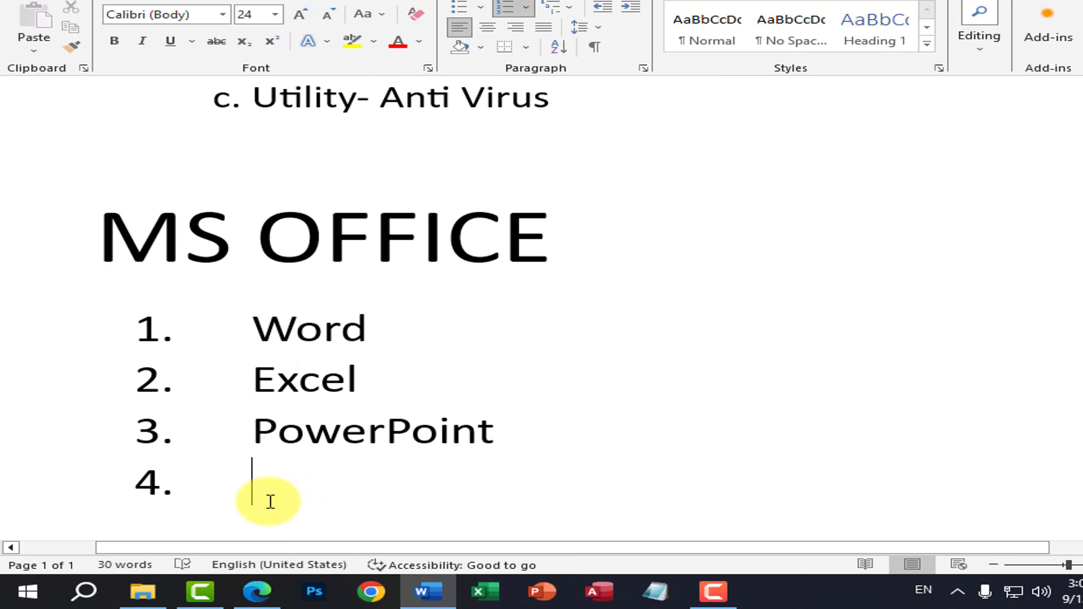
{"action": "type", "text": "Access"}
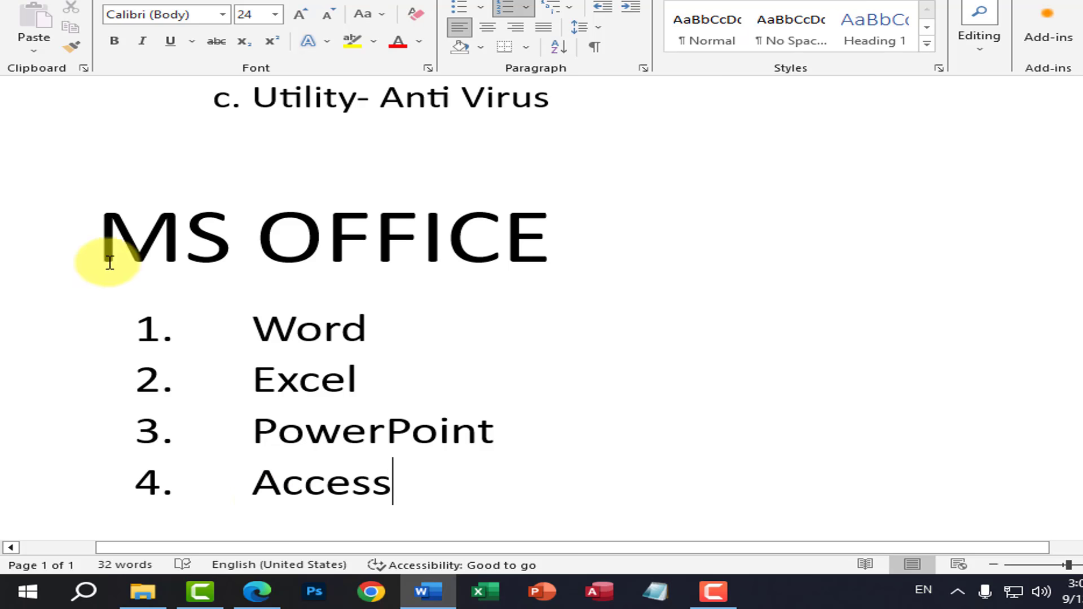
- Add Outlook as the fifth item of the MS OFFICE list
{"action": "scroll", "coordinate": [593, 272], "scroll_direction": "down", "scroll_amount": 2}
{"action": "key", "text": "Return"}
{"action": "type", "text": "Ou"}
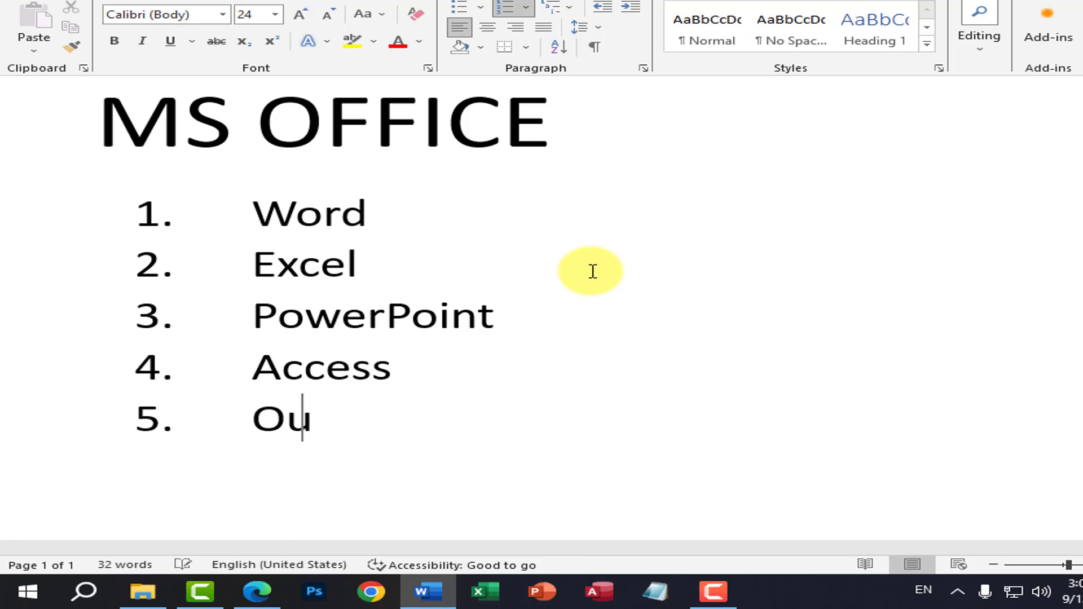
{"action": "type", "text": "tlook"}
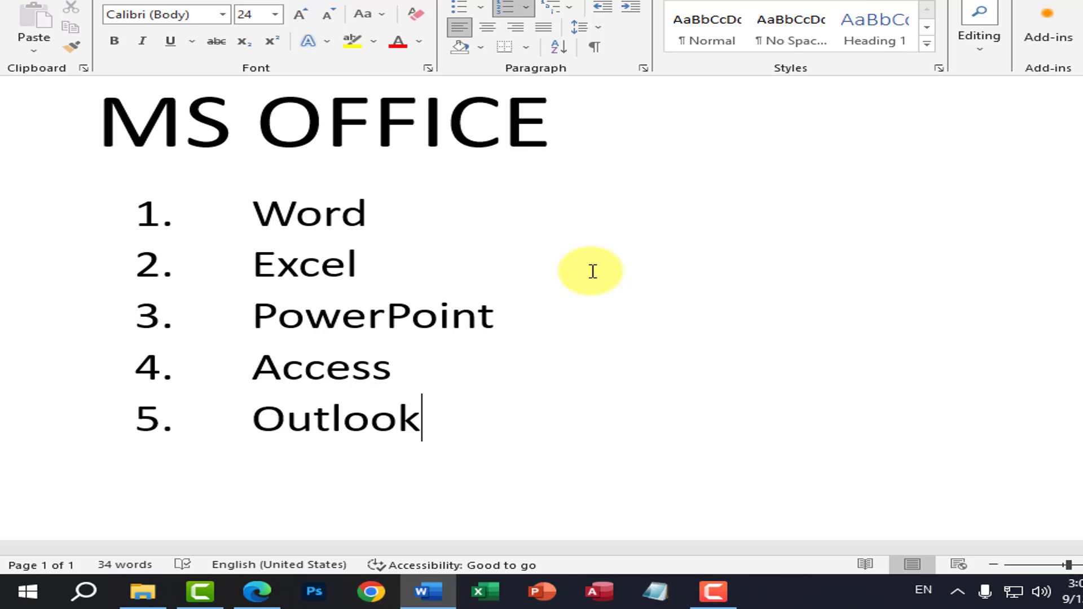
- Add One Note as the sixth item of the MS OFFICE list
{"action": "key", "text": "Return"}
{"action": "type", "text": "On"}
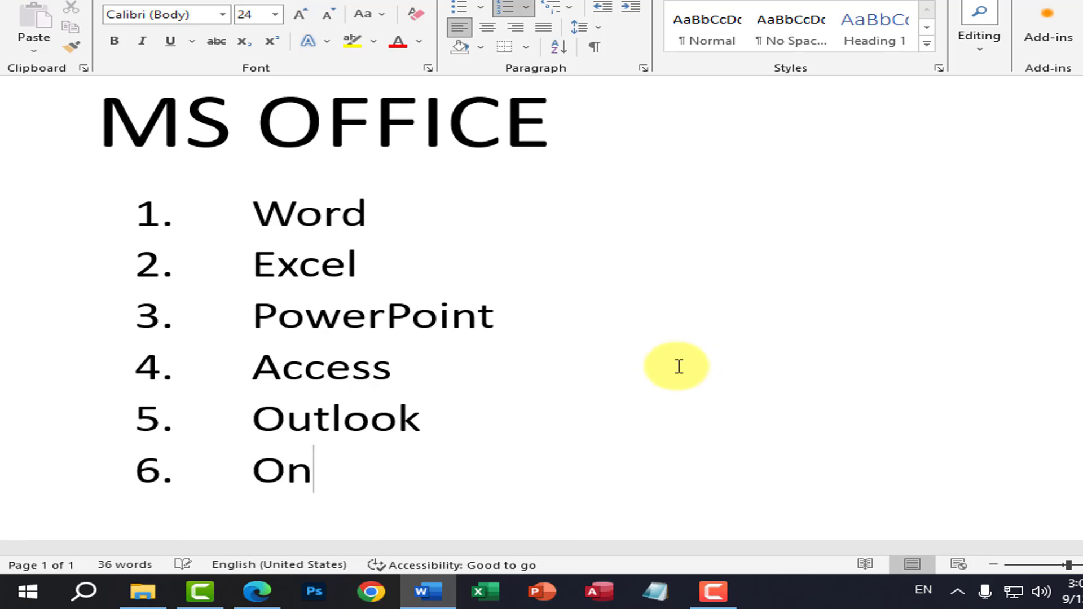
{"action": "type", "text": "w"}
{"action": "key", "text": "BackSpace"}
{"action": "key", "text": "BackSpace"}
{"action": "type", "text": "e "}
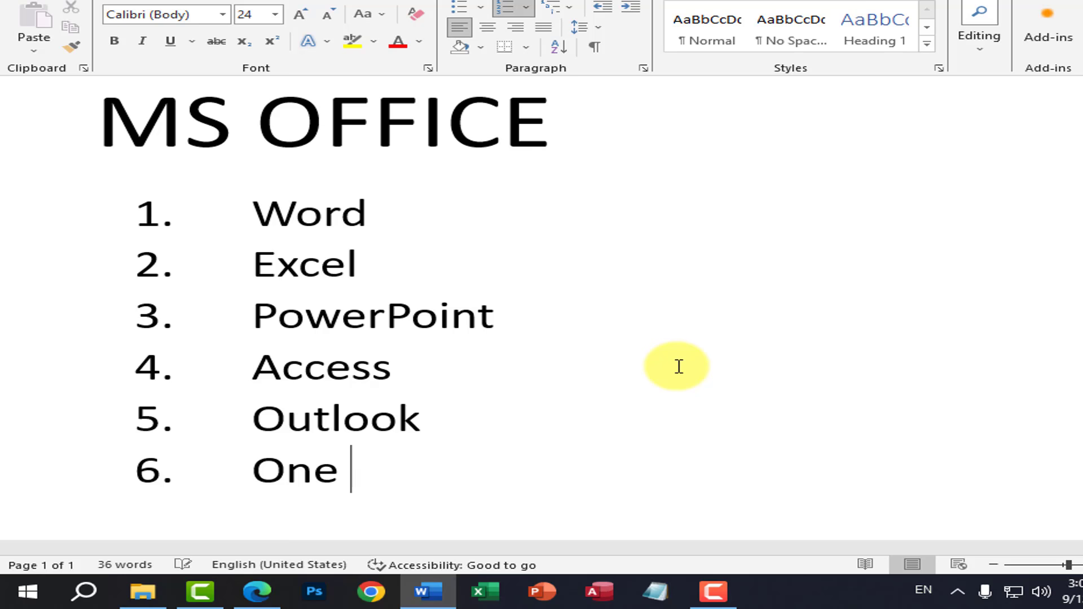
{"action": "type", "text": "Note"}
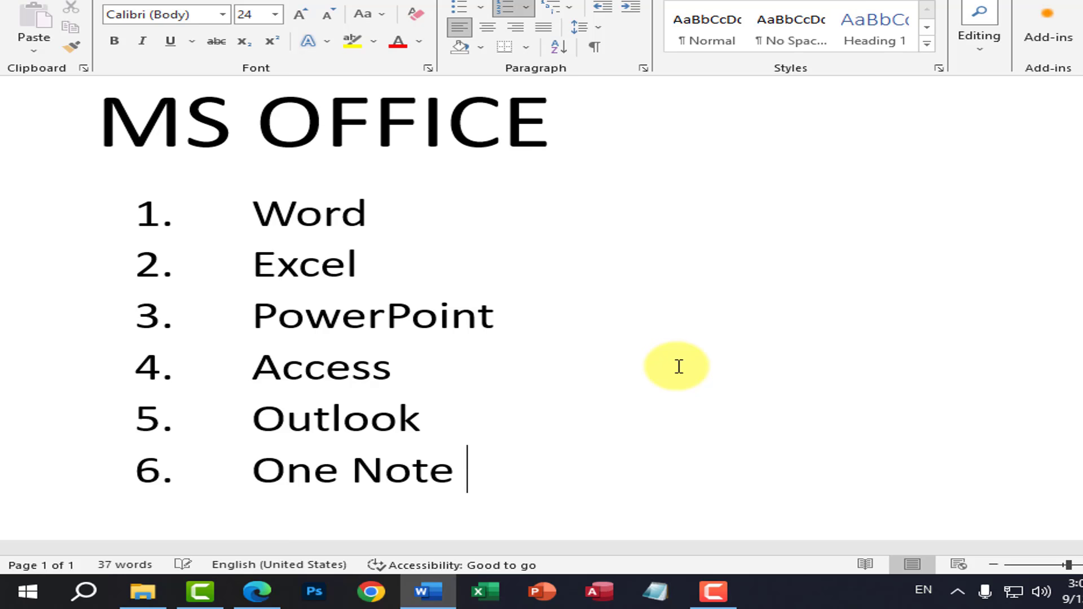
{"action": "key", "text": "BackSpace"}
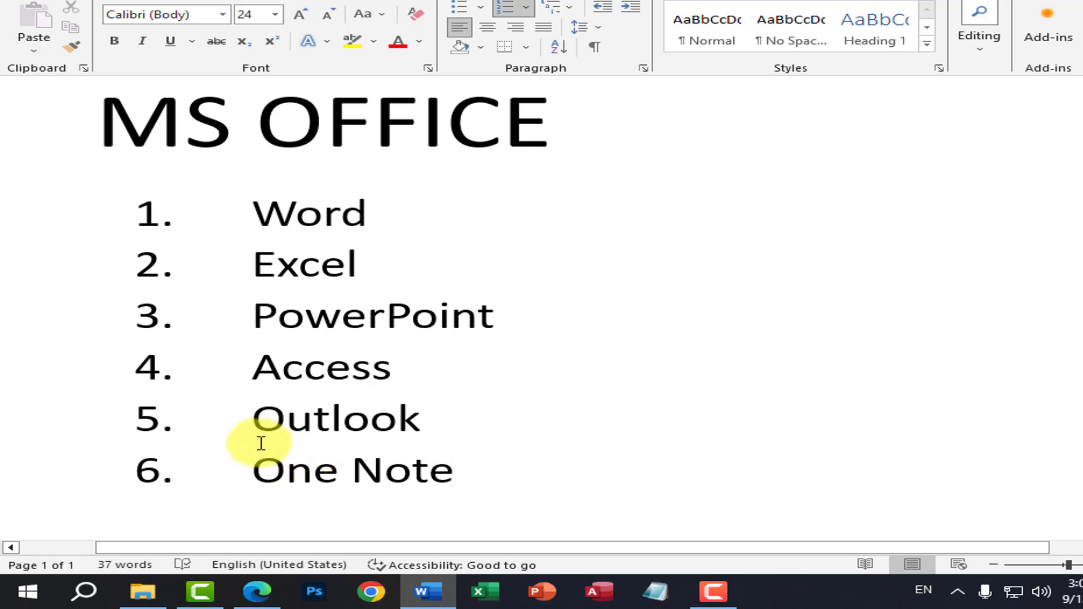
- End the numbered list after One Note, leave a blank line and enter the heading MS Word below it
{"action": "key", "text": "Return"}
{"action": "key", "text": "Return"}
{"action": "key", "text": "Return"}
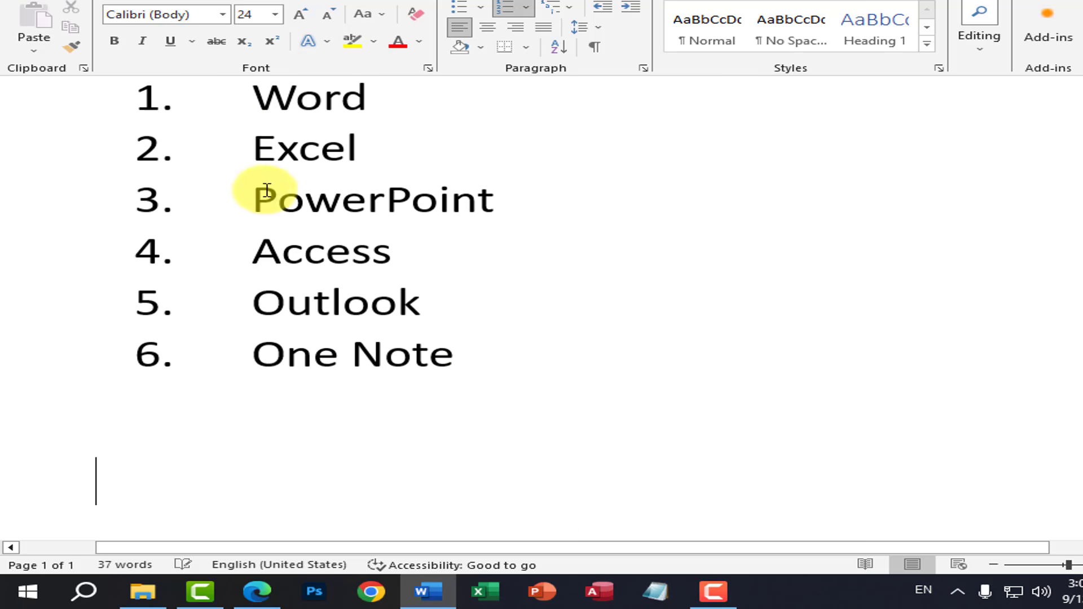
{"action": "scroll", "coordinate": [282, 226], "scroll_direction": "up", "scroll_amount": 3}
{"action": "left_click_drag", "start_coordinate": [263, 268], "coordinate": [473, 276]}
{"action": "left_click", "coordinate": [472, 277]}
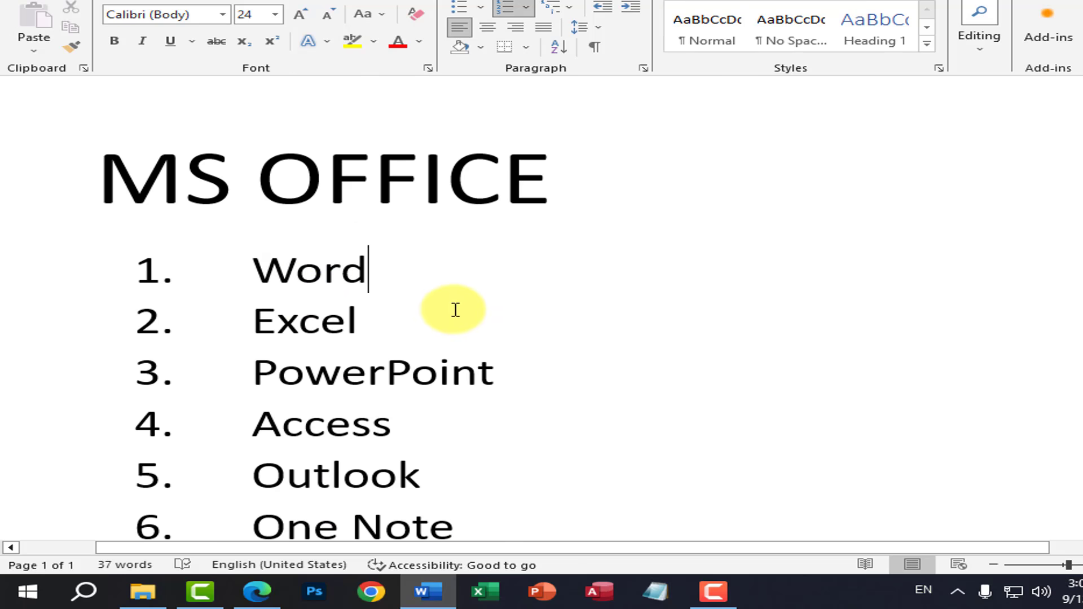
{"action": "scroll", "coordinate": [458, 312], "scroll_direction": "down", "scroll_amount": 3}
{"action": "left_click", "coordinate": [371, 455]}
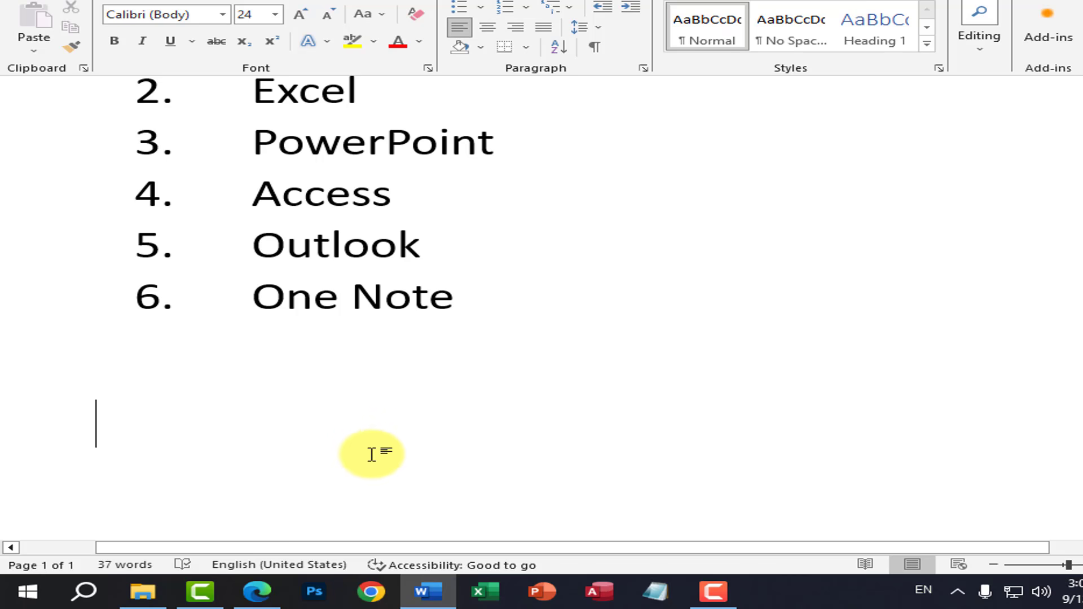
{"action": "type", "text": "MS Word"}
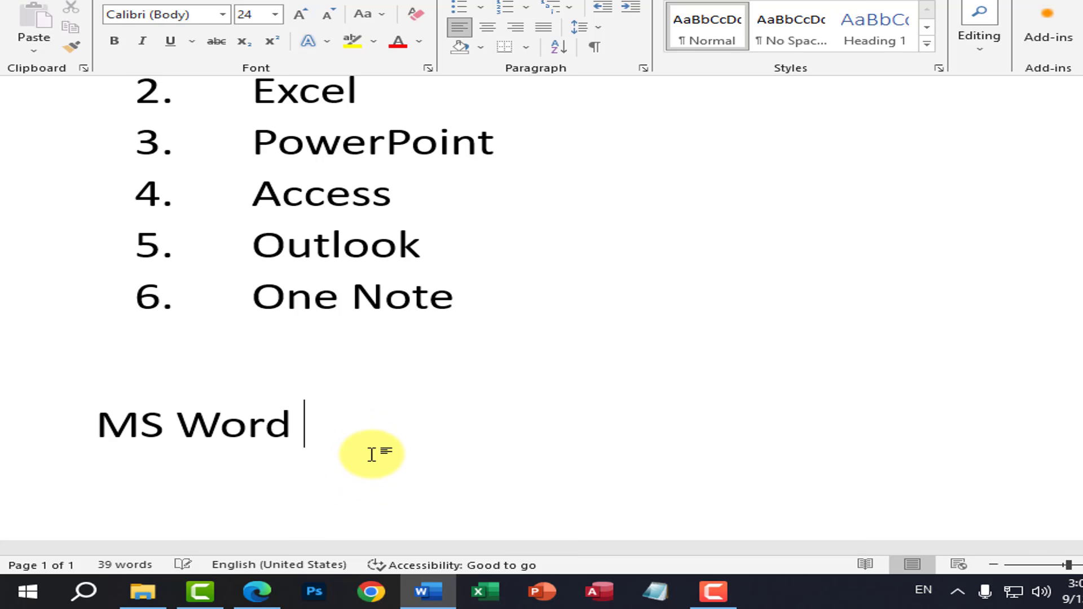
- Enlarge the MS Word heading to font size 36
{"action": "triple_click", "coordinate": [372, 455]}
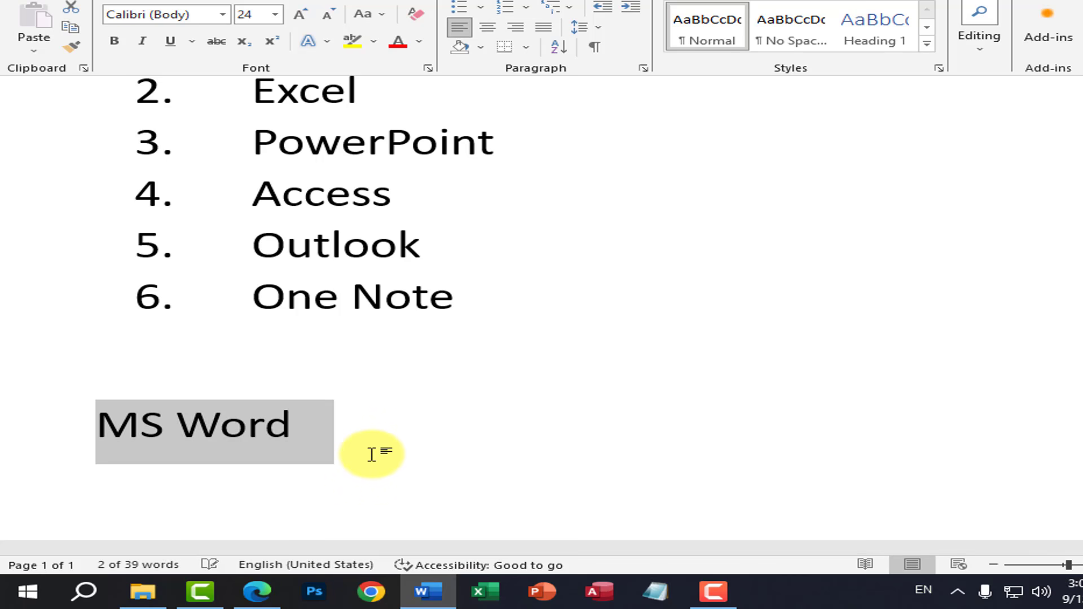
{"action": "key", "text": "ctrl+shift+period"}
{"action": "key", "text": "ctrl+shift+period"}
{"action": "key", "text": "ctrl+shift+period"}
{"action": "key", "text": "End"}
- Enter Word Processing on a new line below the MS Word heading
{"action": "key", "text": "Return"}
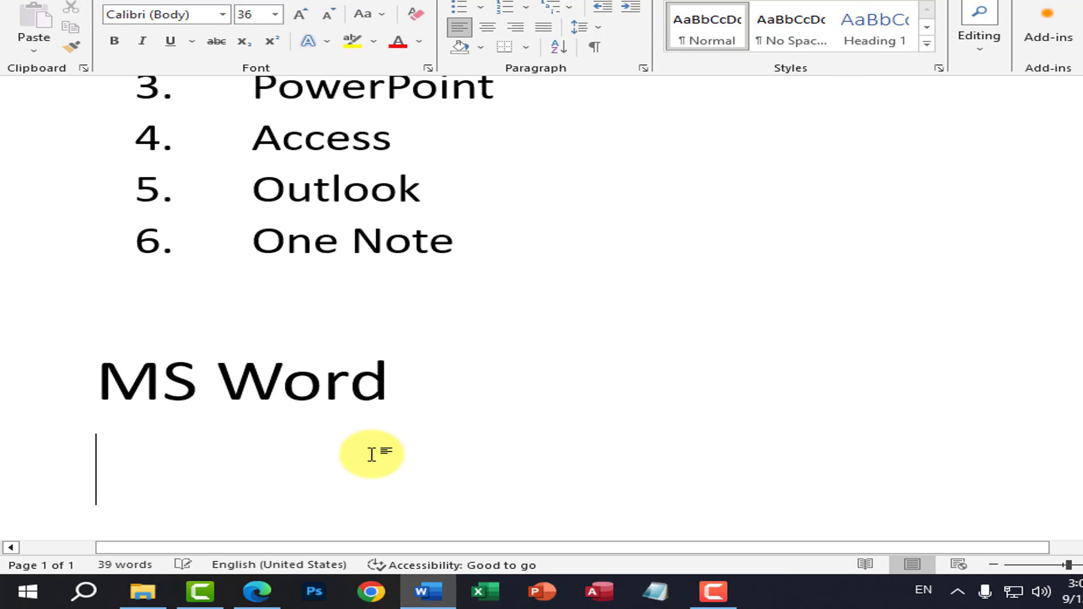
{"action": "scroll", "coordinate": [372, 455], "scroll_direction": "down", "scroll_amount": 1}
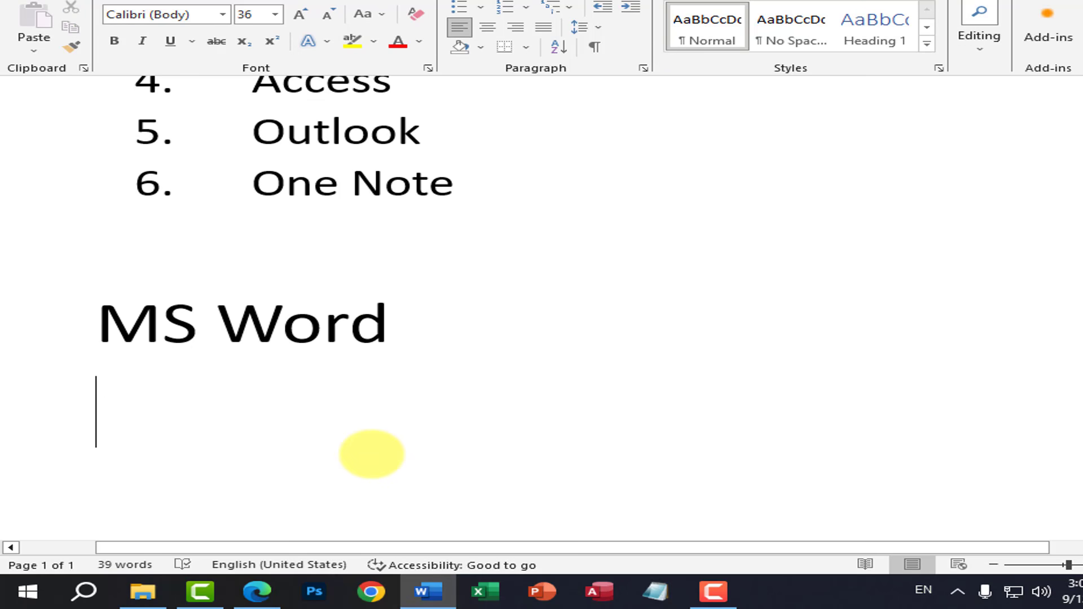
{"action": "type", "text": "Word Proc"}
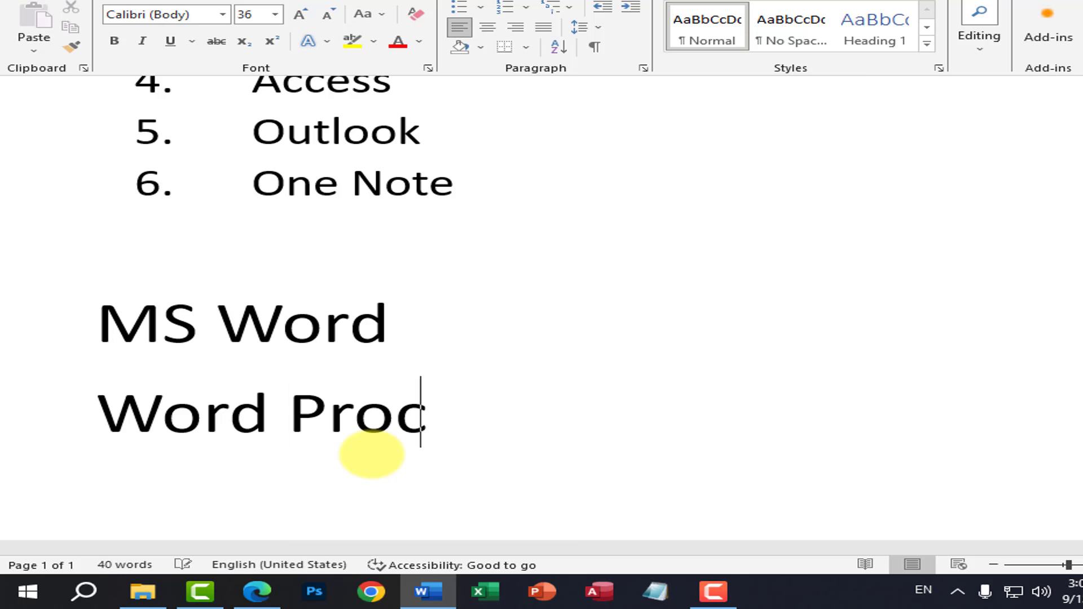
{"action": "type", "text": "essing"}
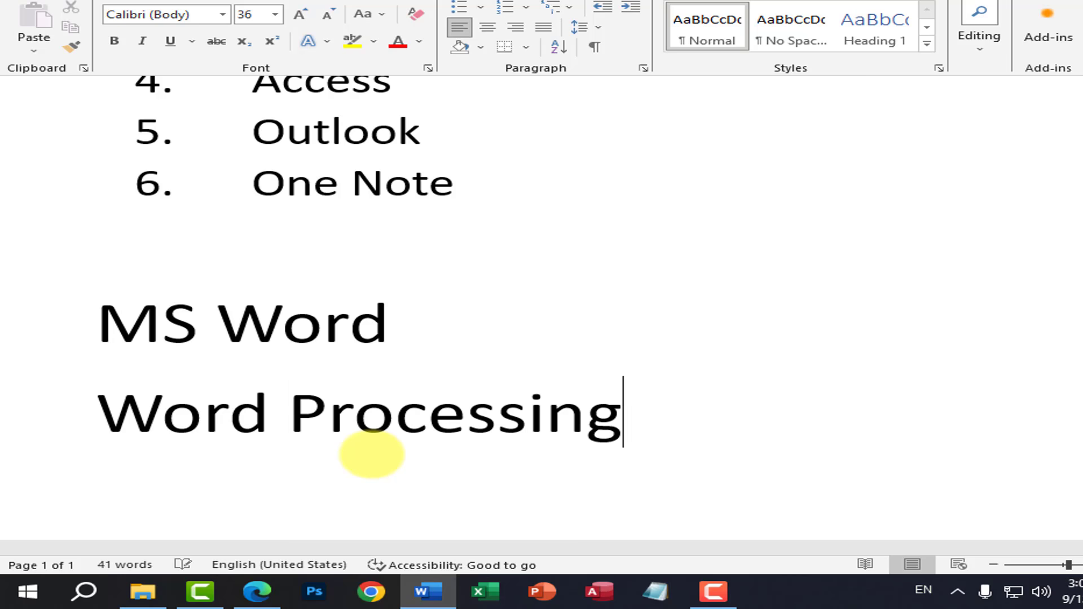
- Insert a page break after Word Processing and enter Education on the new page
{"action": "scroll", "coordinate": [371, 454], "scroll_direction": "down", "scroll_amount": 1}
{"action": "left_click_drag", "start_coordinate": [100, 364], "coordinate": [267, 366]}
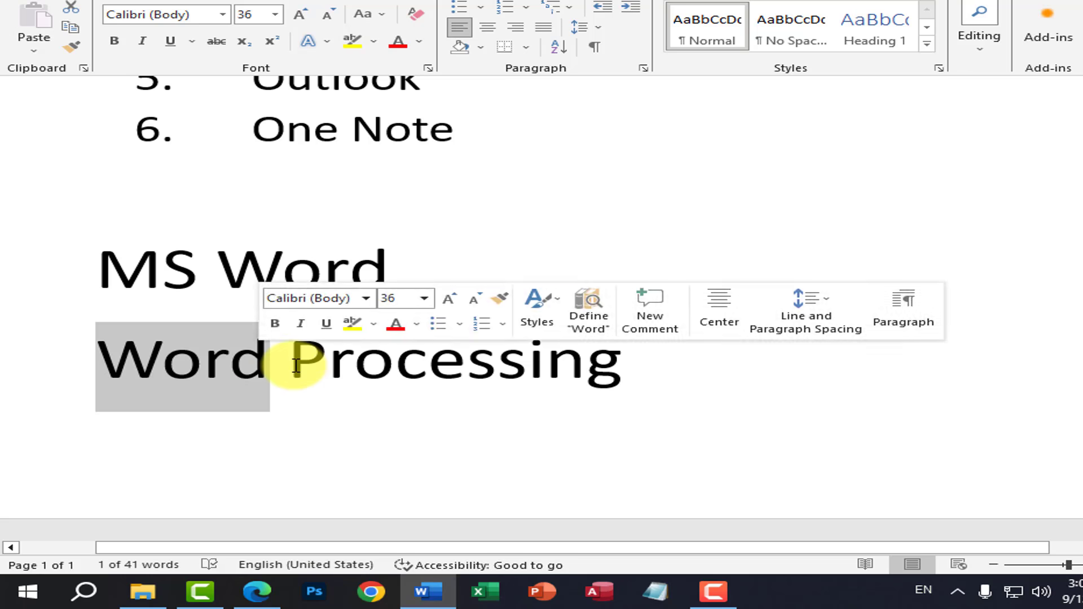
{"action": "key", "text": "End"}
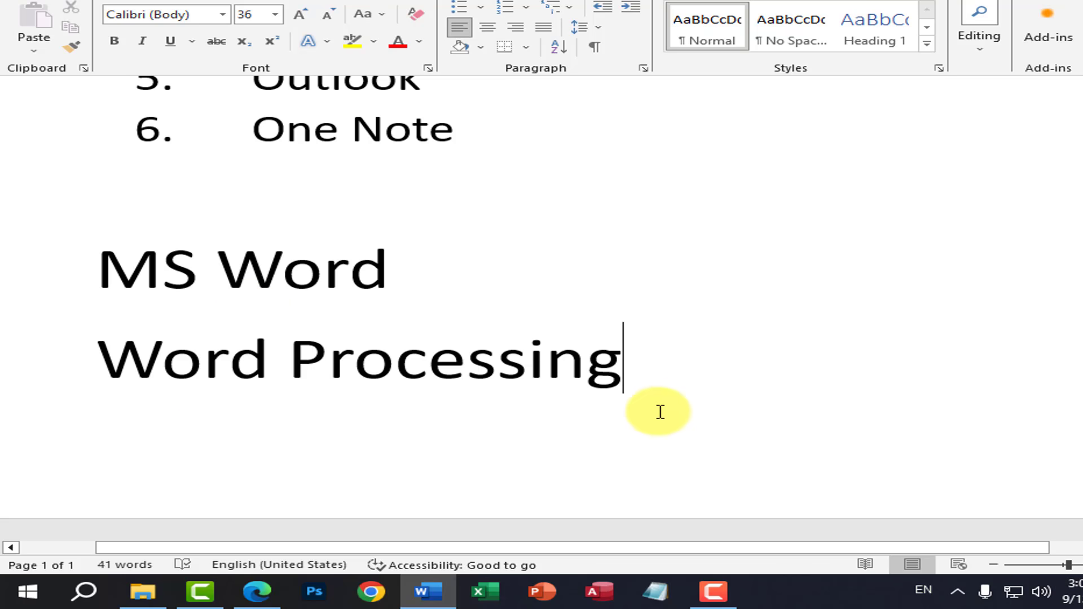
{"action": "key", "text": "ctrl+Return"}
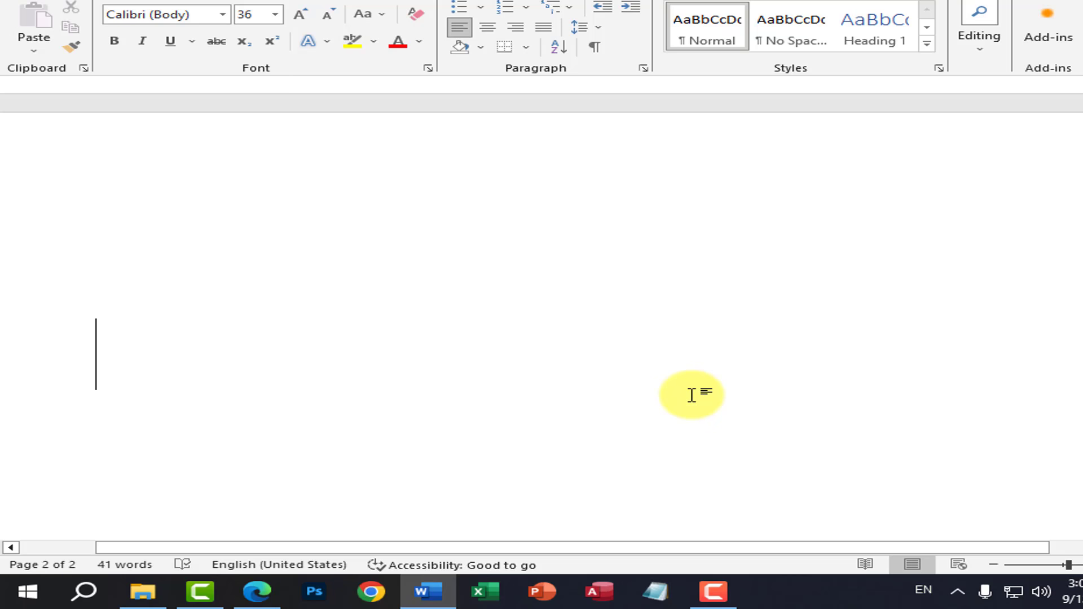
{"action": "type", "text": "Education"}
- Make the word Education bold and enlarge it to font size 72
{"action": "key", "text": "shift+Home"}
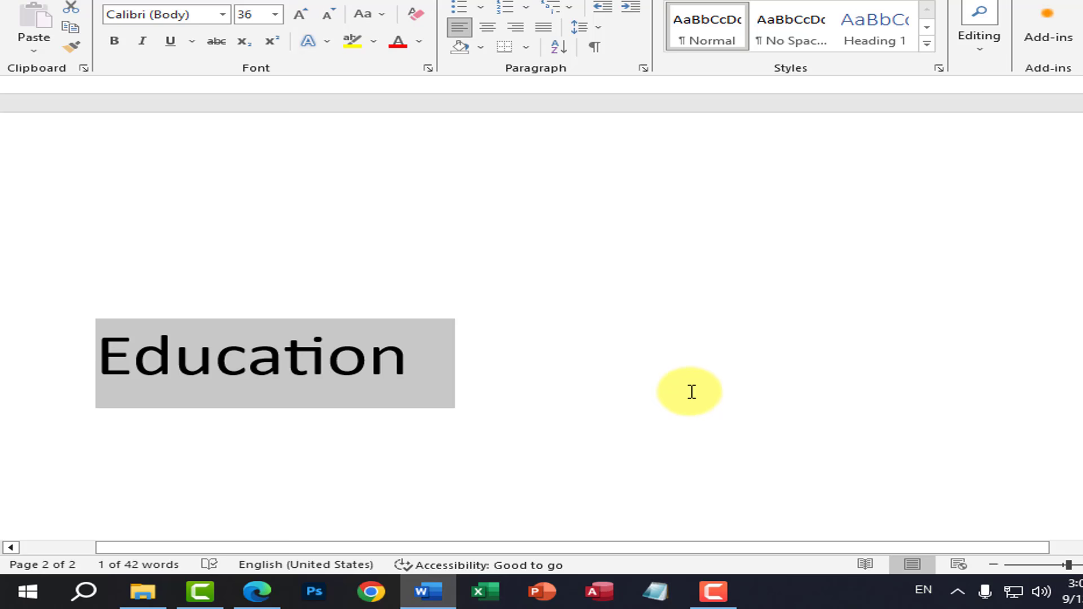
{"action": "left_click", "coordinate": [116, 42]}
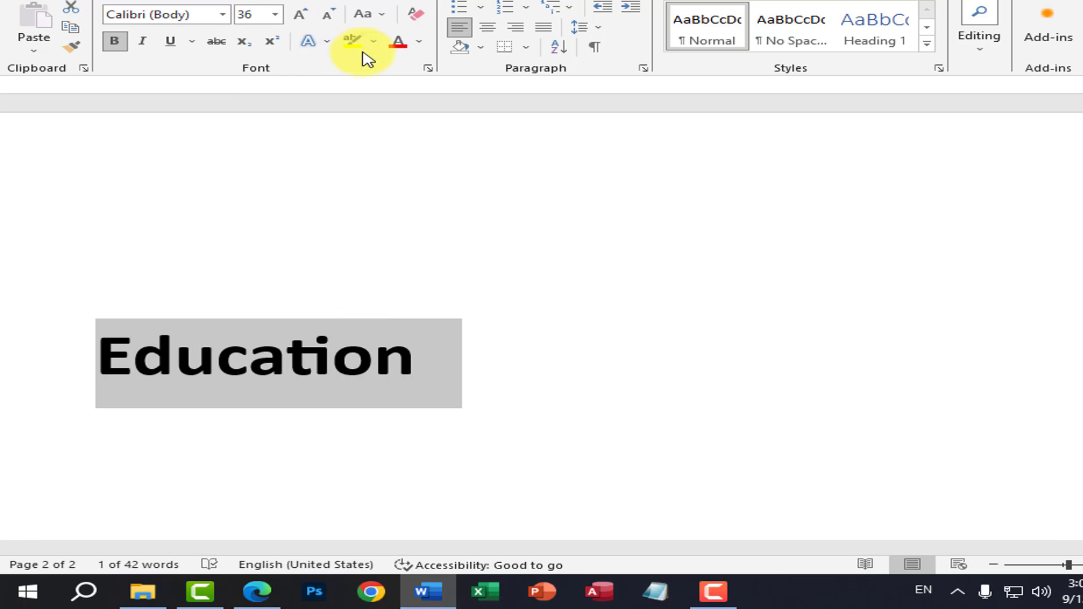
{"action": "left_click", "coordinate": [302, 12]}
{"action": "left_click", "coordinate": [302, 13]}
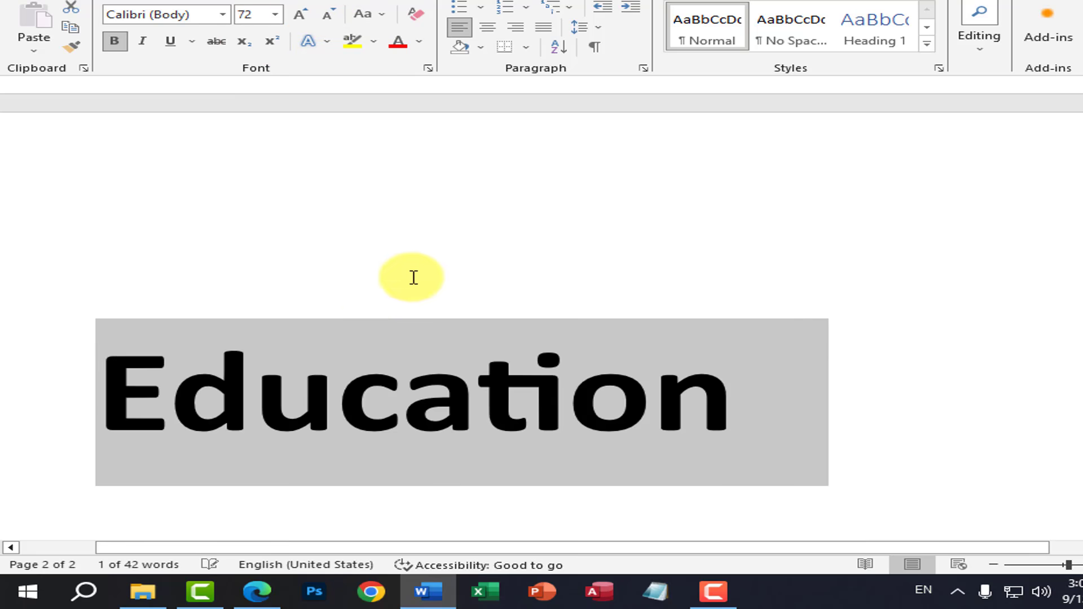
- Replace the letter a in Education with e and start a new line below the word
{"action": "left_click", "coordinate": [443, 389]}
{"action": "key", "text": "shift+Left"}
{"action": "type", "text": "e"}
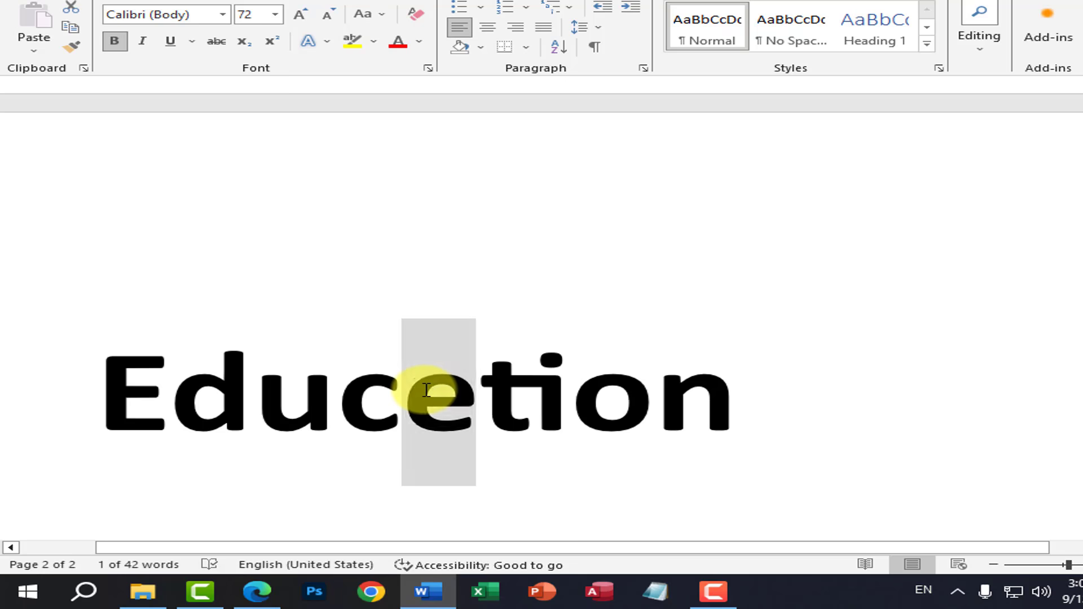
{"action": "left_click", "coordinate": [755, 459]}
{"action": "key", "text": "Return"}
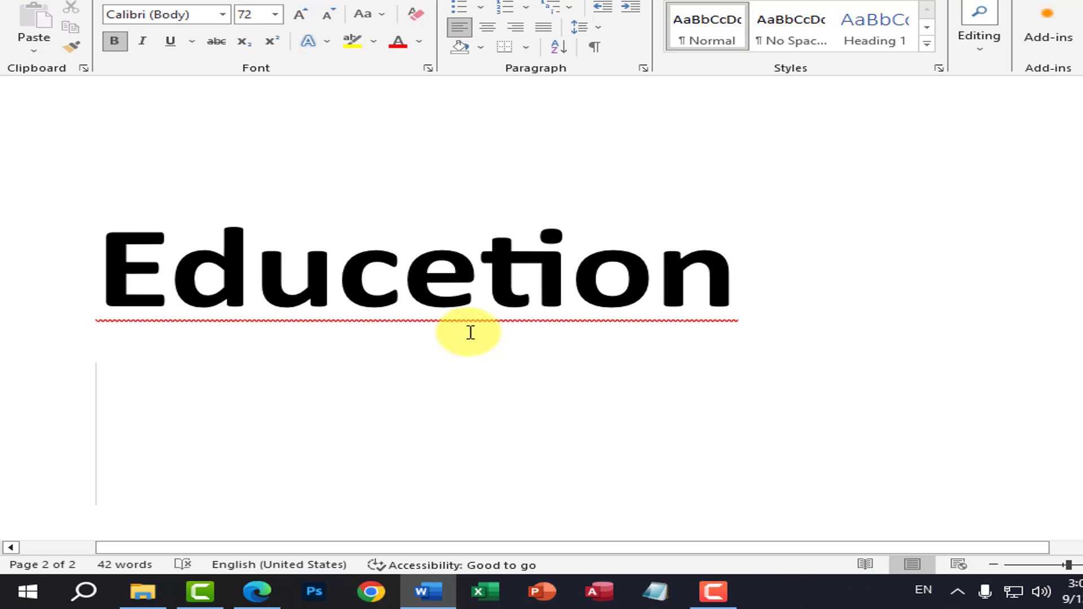
- Correct the misspelled Educetion back to Education
{"action": "left_click", "coordinate": [476, 294]}
{"action": "key", "text": "BackSpace"}
{"action": "type", "text": "a"}
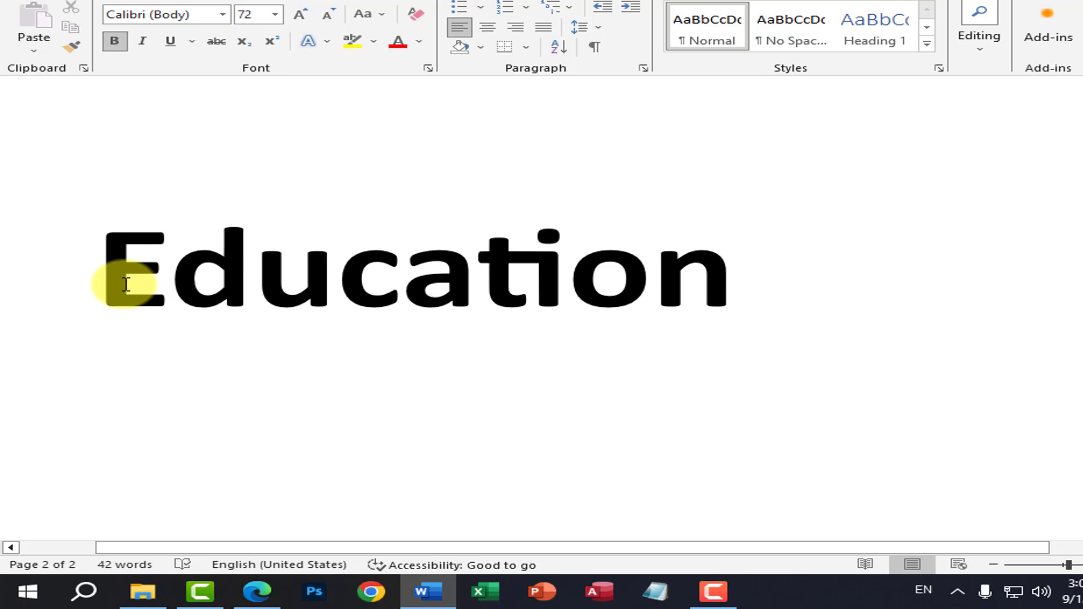
- Format the word Education at font size 80 in red with a yellow highlight
{"action": "left_click_drag", "start_coordinate": [126, 284], "coordinate": [796, 292]}
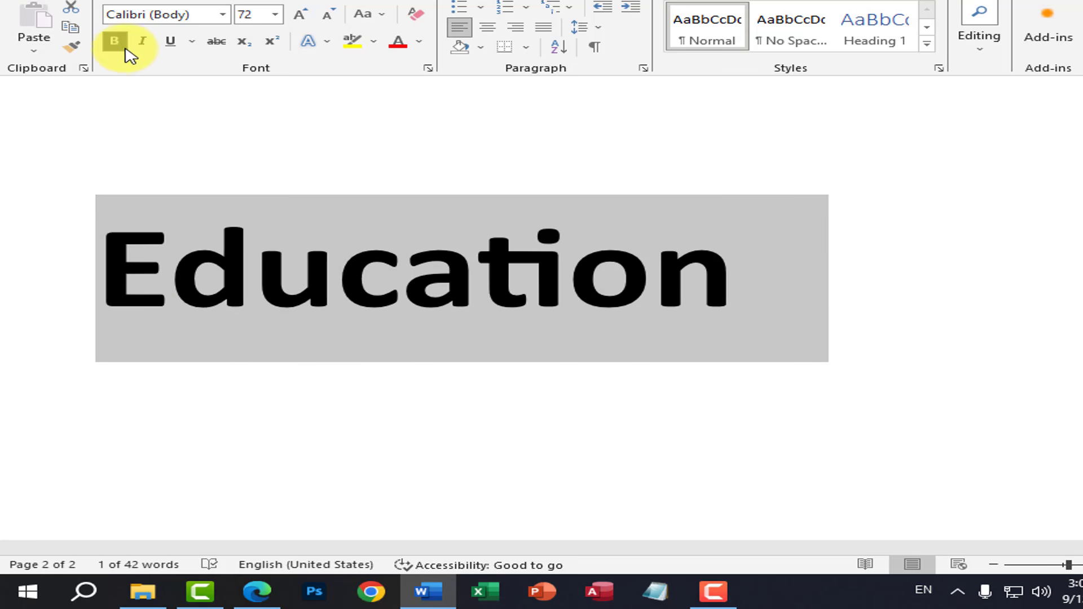
{"action": "left_click", "coordinate": [303, 17]}
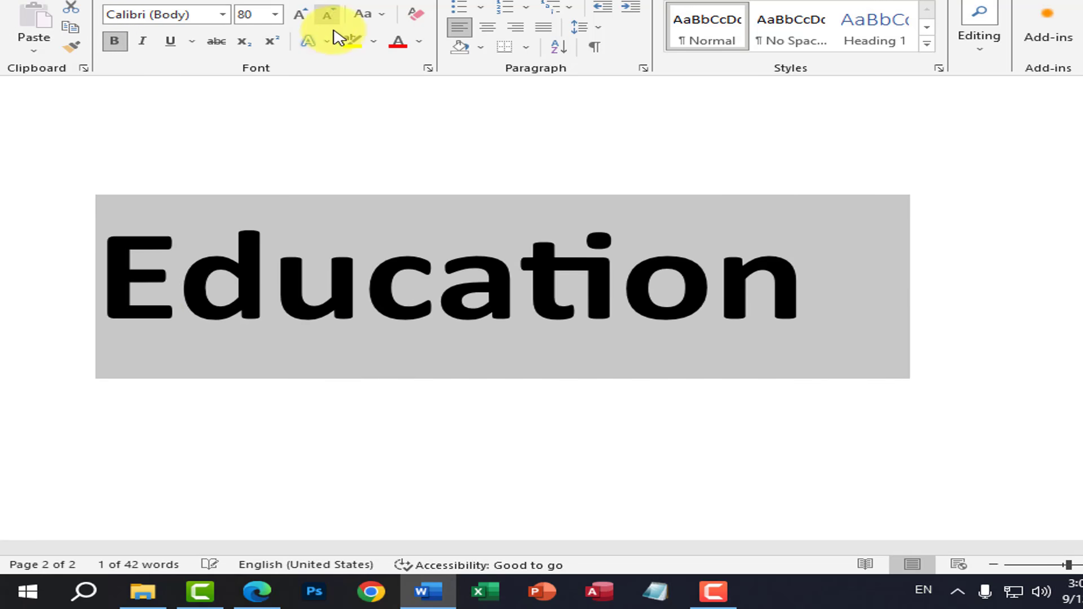
{"action": "left_click", "coordinate": [397, 45]}
{"action": "left_click", "coordinate": [352, 44]}
{"action": "left_click", "coordinate": [709, 304]}
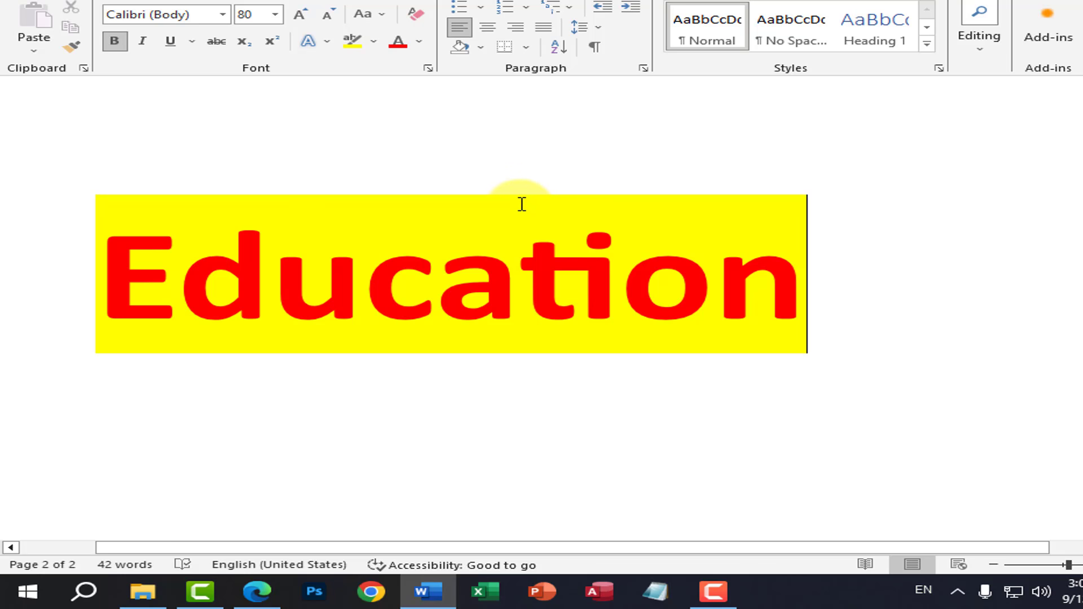
{"action": "left_click_drag", "start_coordinate": [498, 249], "coordinate": [476, 261]}
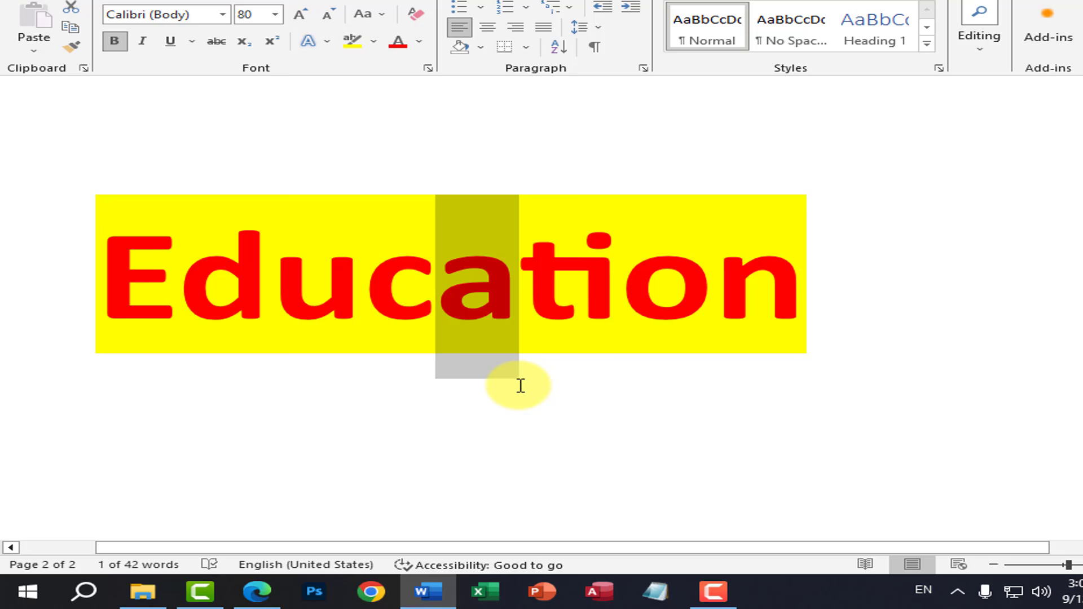
{"action": "left_click", "coordinate": [872, 290]}
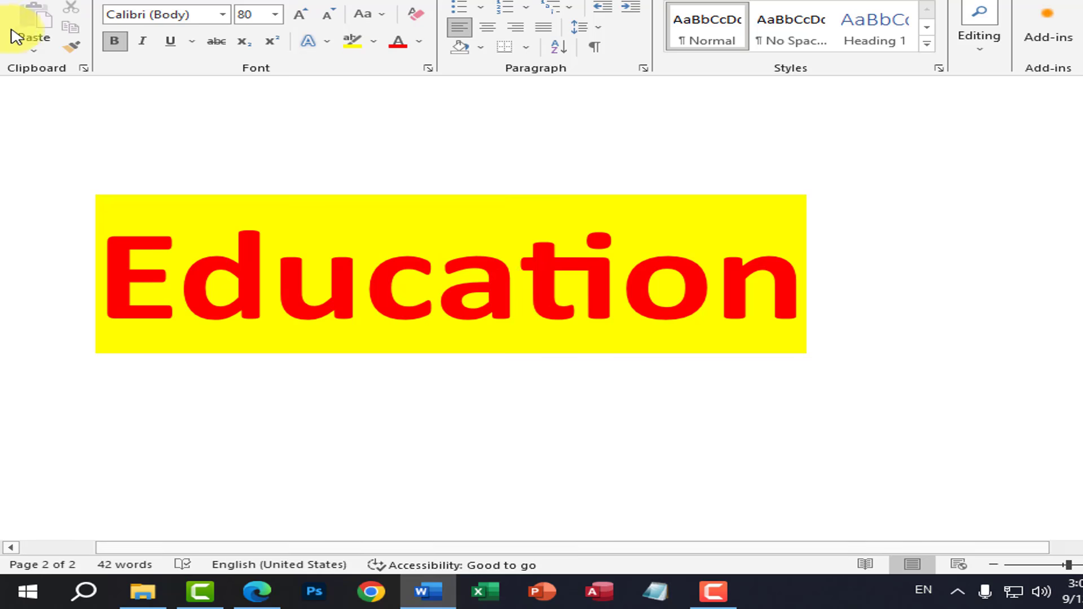
- Look at the file commands for saving and at the print settings and preview, and return to the document
{"action": "left_click", "coordinate": [22, 1]}
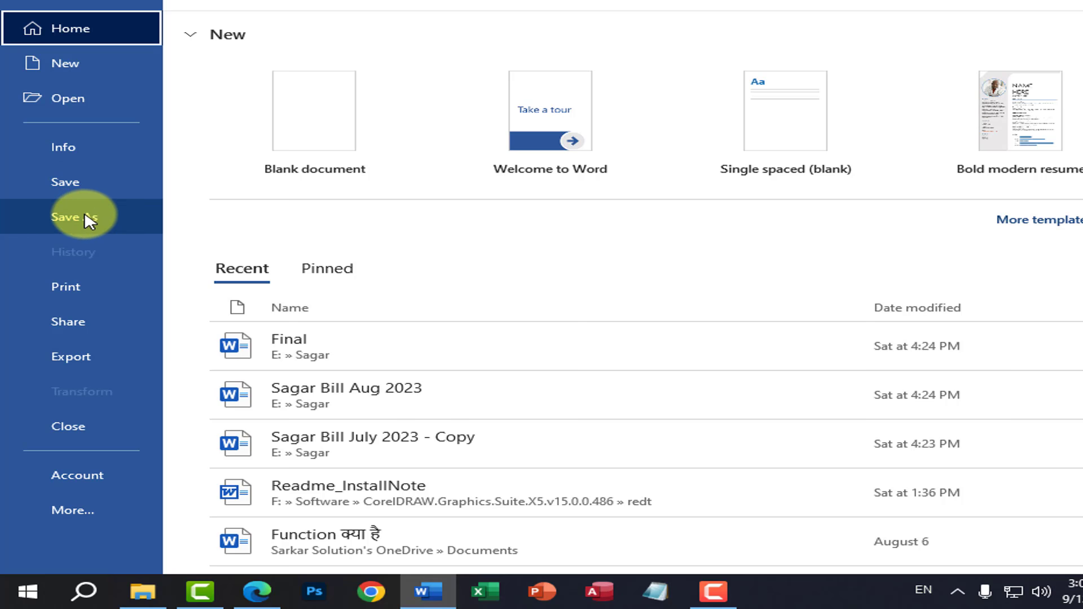
{"action": "left_click", "coordinate": [35, 3]}
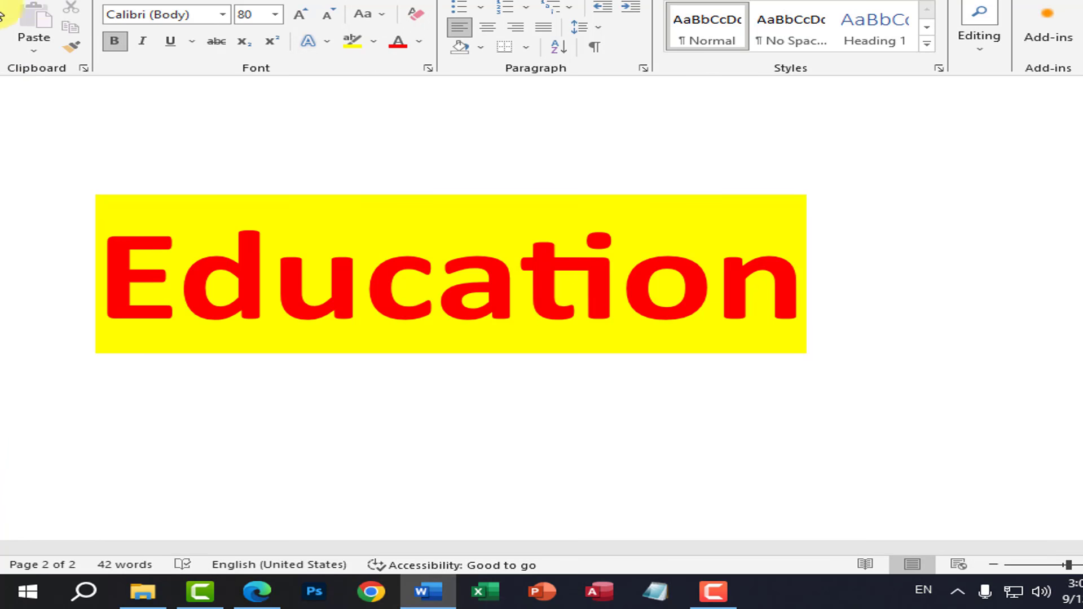
{"action": "left_click", "coordinate": [37, 1]}
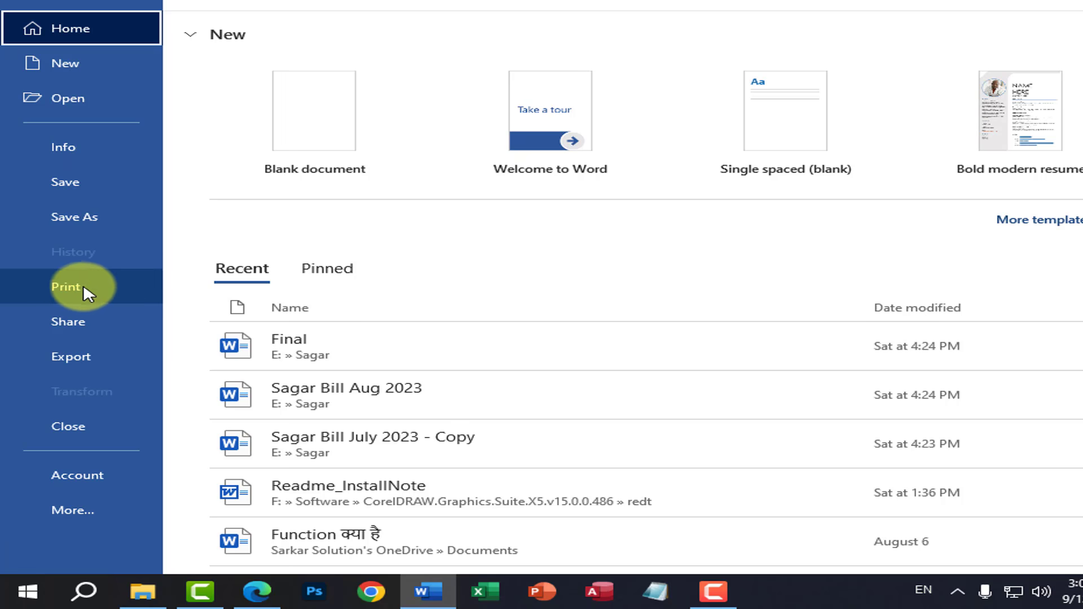
{"action": "left_click", "coordinate": [67, 289]}
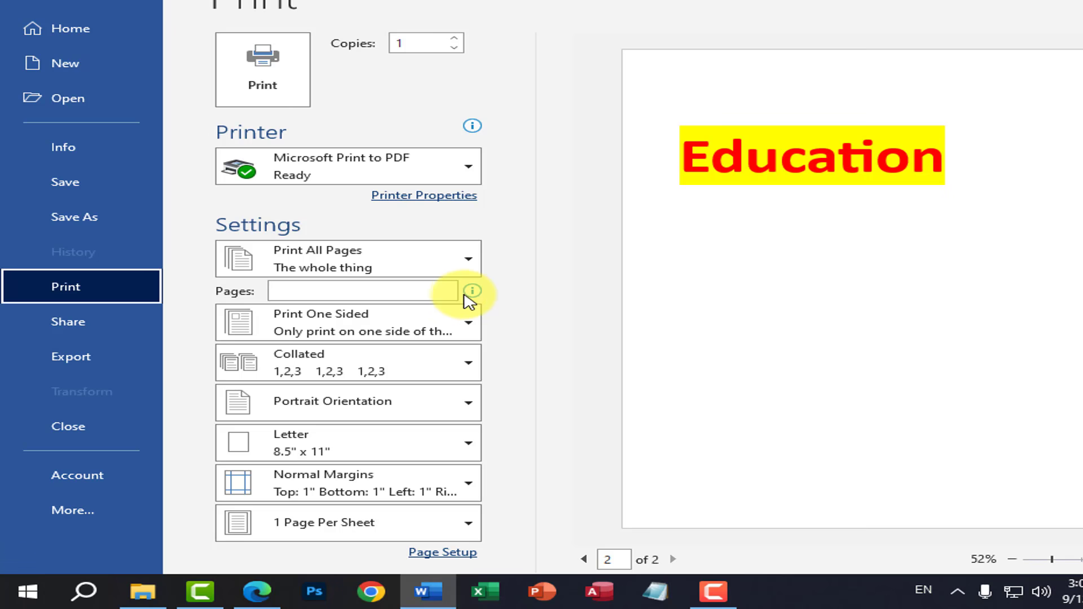
{"action": "left_click", "coordinate": [28, 1]}
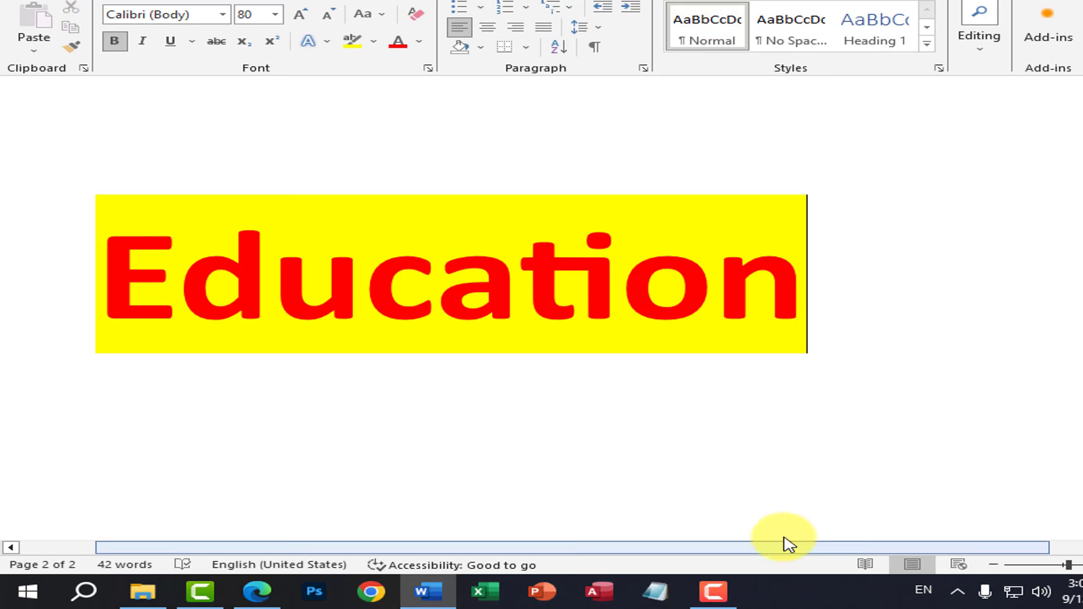
- Enter the placeholder text dg below the Education heading and reduce it to font size 36
{"action": "scroll", "coordinate": [865, 433], "scroll_direction": "down", "scroll_amount": 4}
{"action": "type", "text": "dg"}
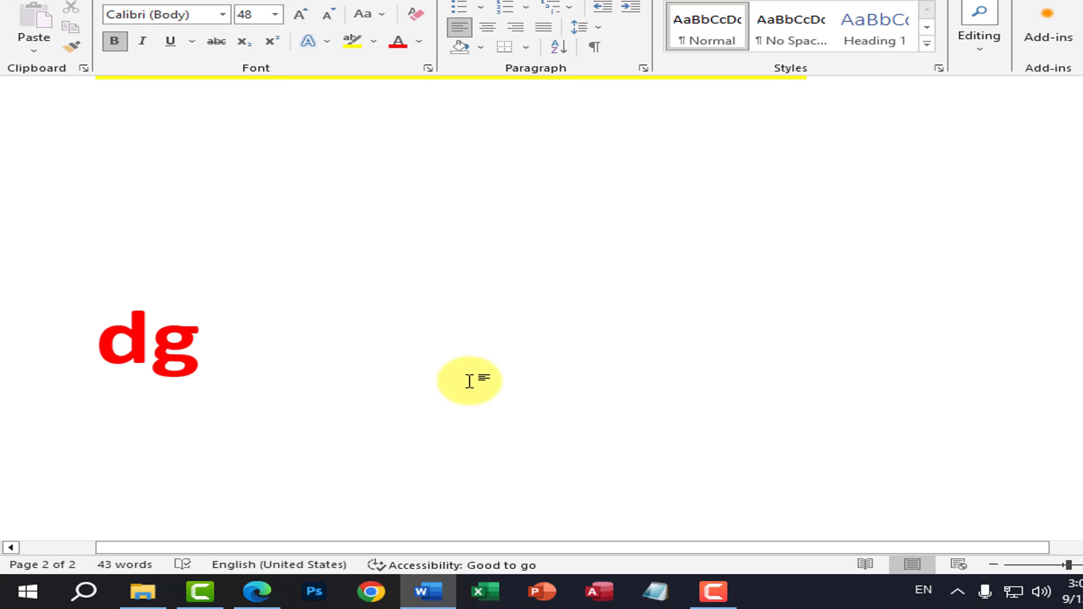
{"action": "key", "text": "shift+Home"}
{"action": "key", "text": "ctrl+shift+comma"}
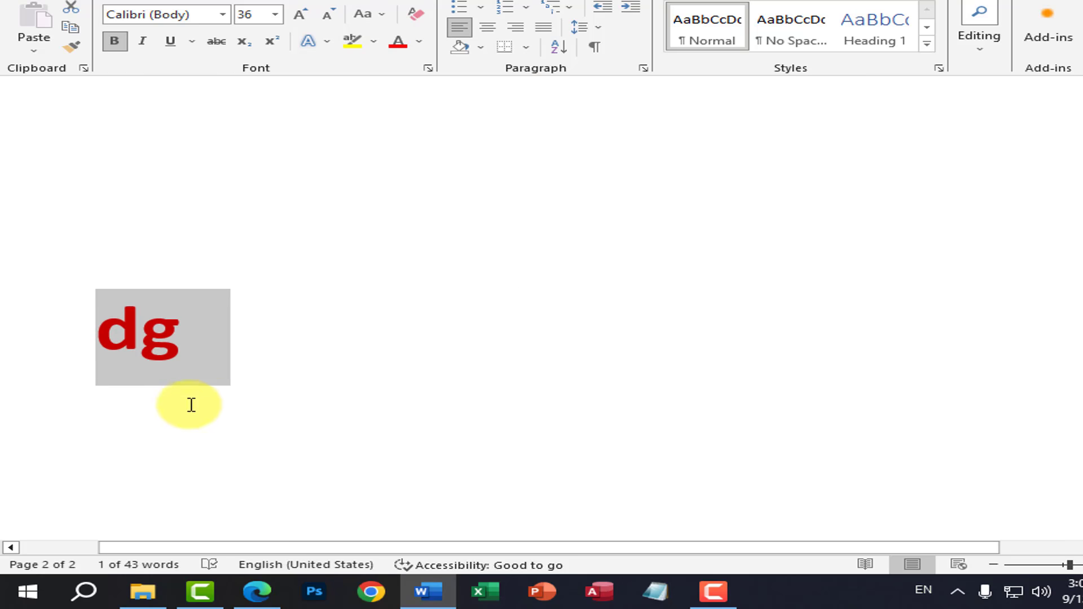
- Replace the placeholder text dg with Typing
{"action": "left_click", "coordinate": [211, 338]}
{"action": "double_click", "coordinate": [116, 334]}
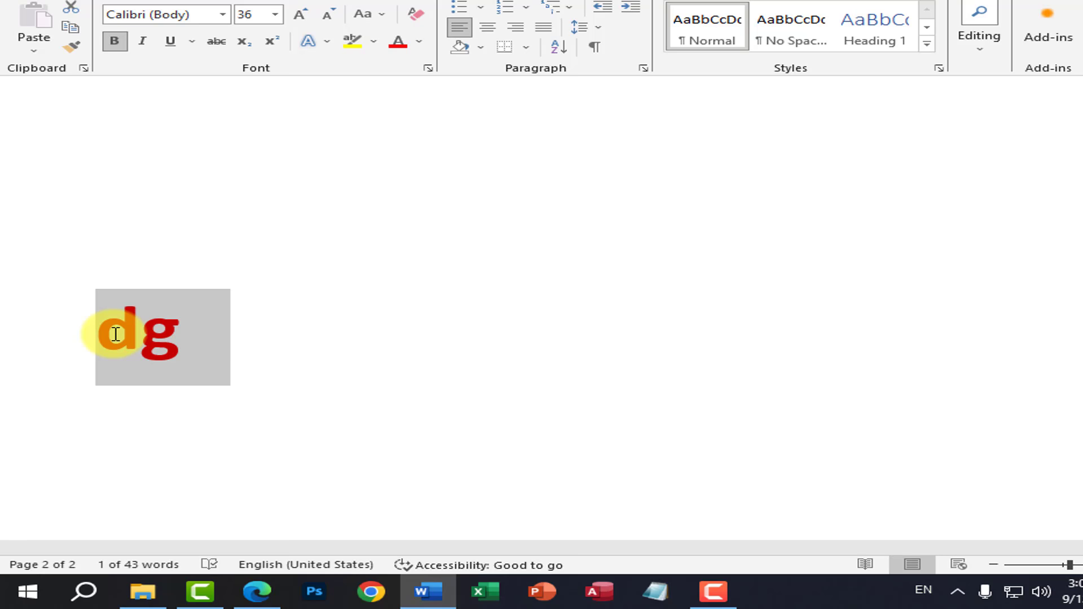
{"action": "type", "text": "t"}
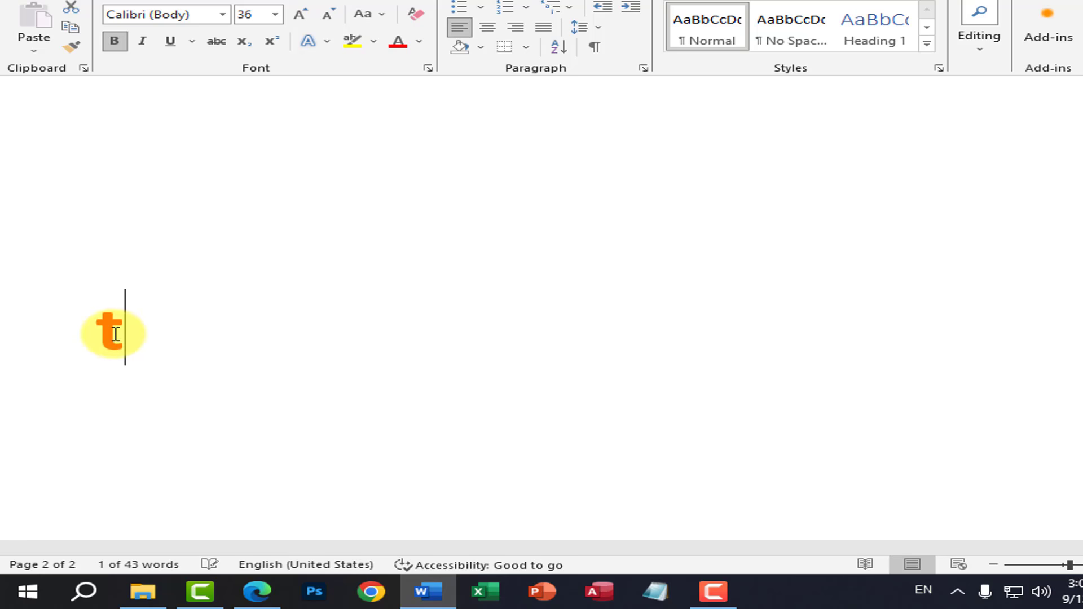
{"action": "key", "text": "BackSpace"}
{"action": "type", "text": "Typing"}
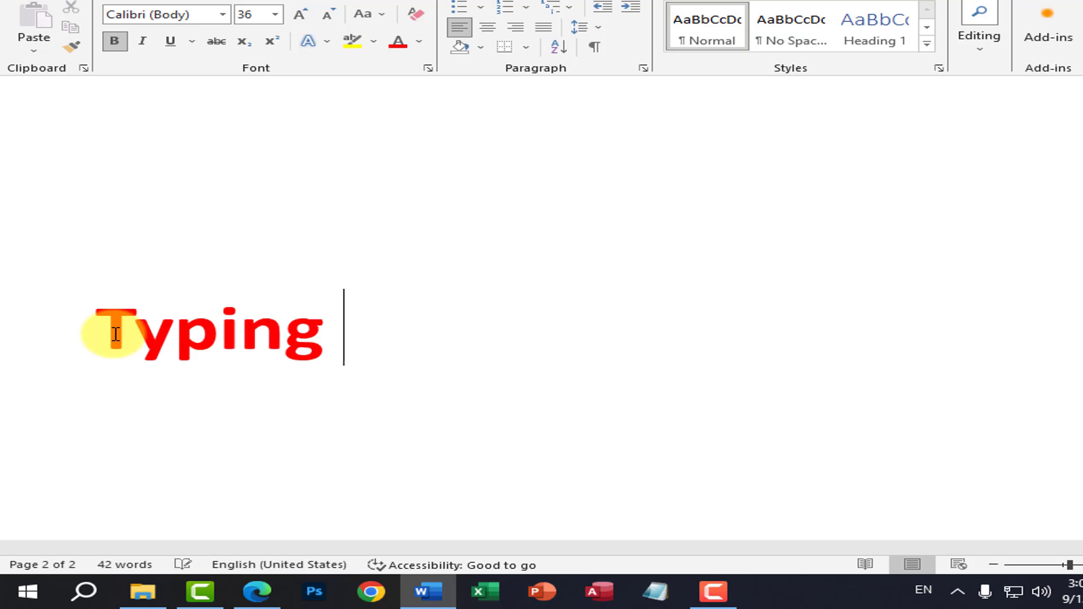
- Add the lines Editing and Formatting below Typing
{"action": "key", "text": "BackSpace"}
{"action": "key", "text": "Return"}
{"action": "type", "text": "Editing"}
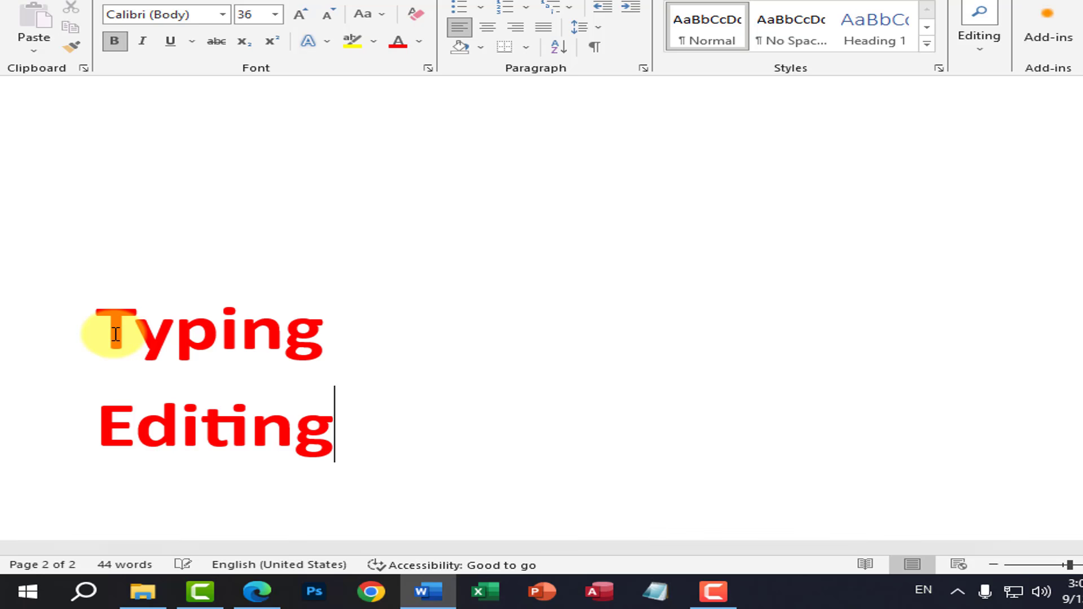
{"action": "key", "text": "Return"}
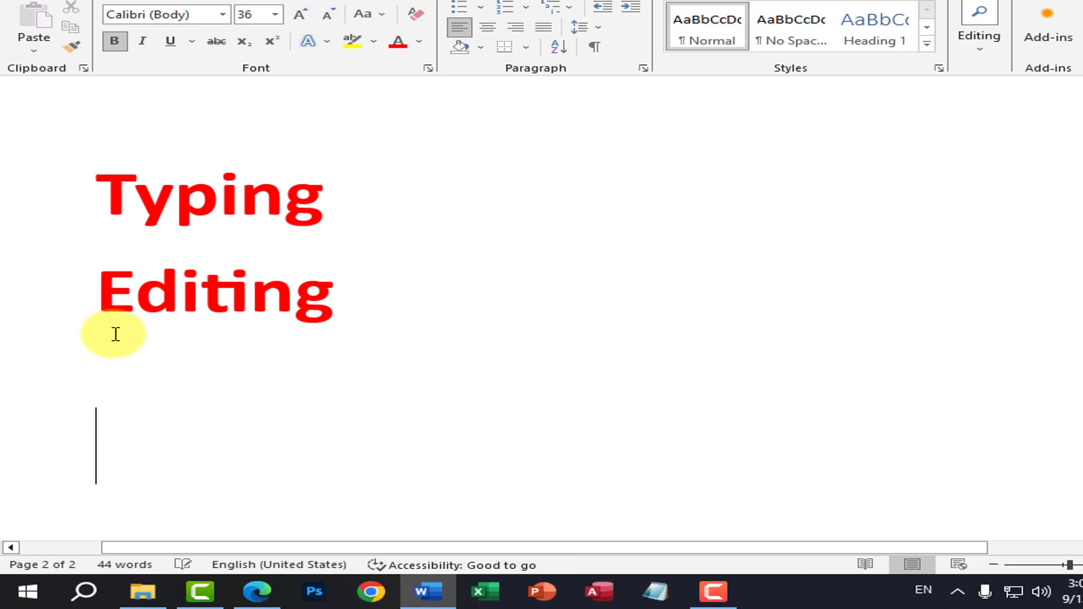
{"action": "type", "text": "Formatting"}
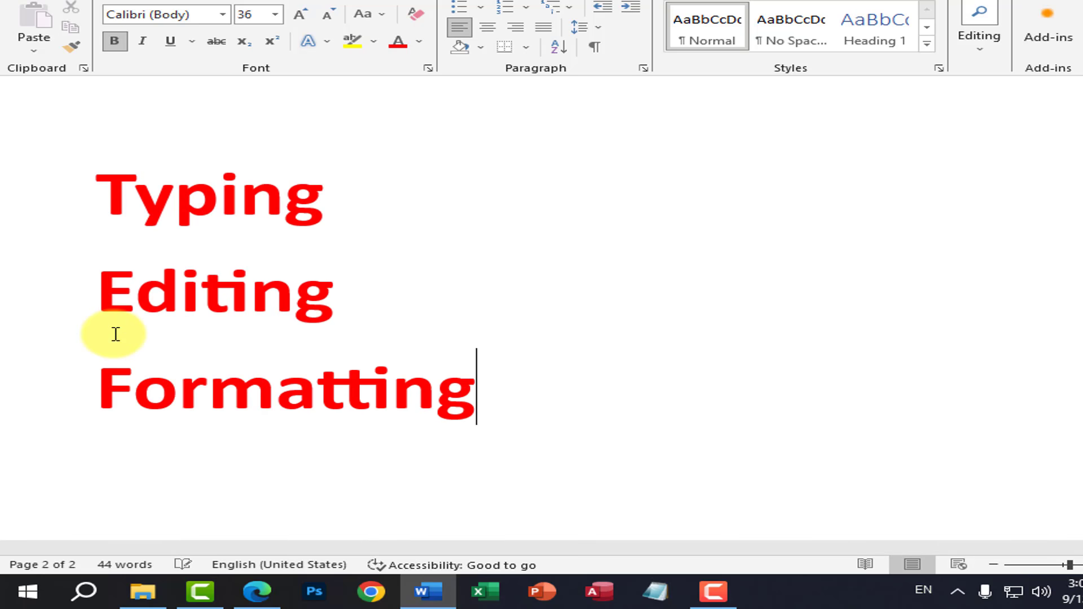
- Add the lines Saving and Printing below Formatting
{"action": "key", "text": "Return"}
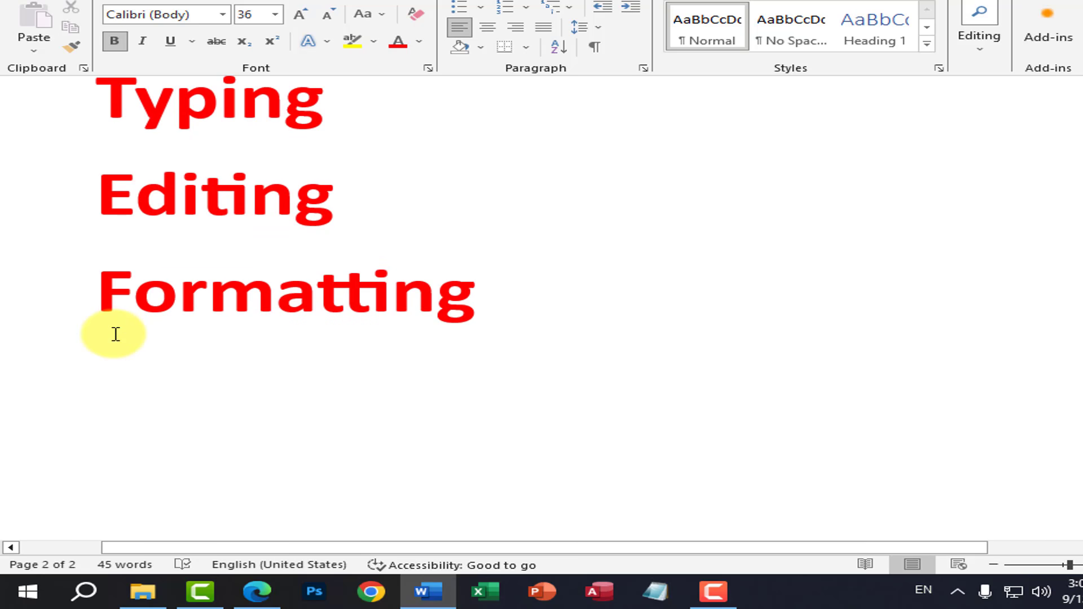
{"action": "type", "text": "Save"}
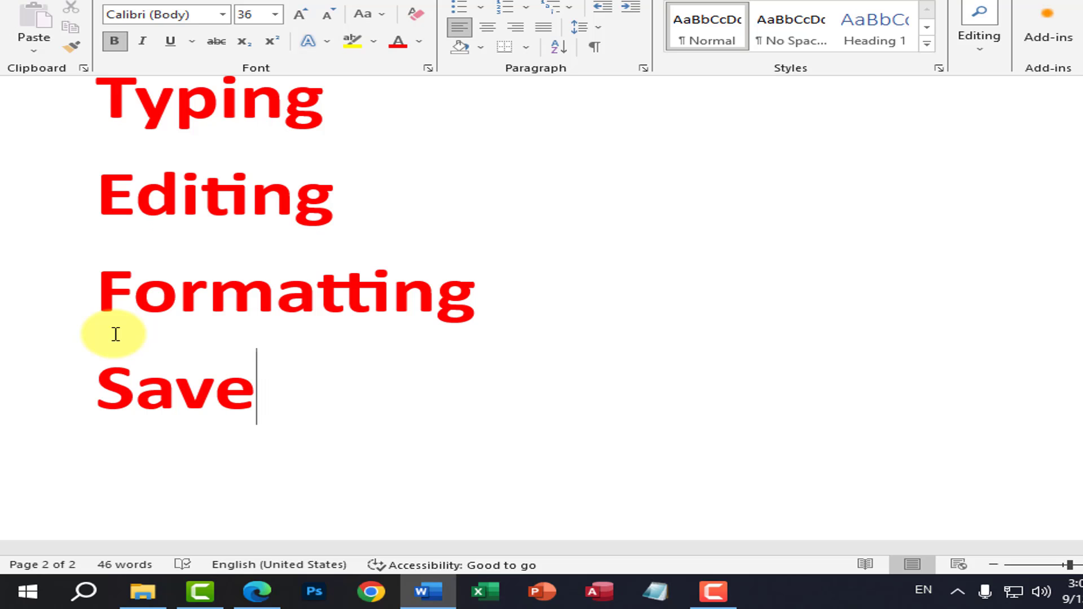
{"action": "key", "text": "BackSpace"}
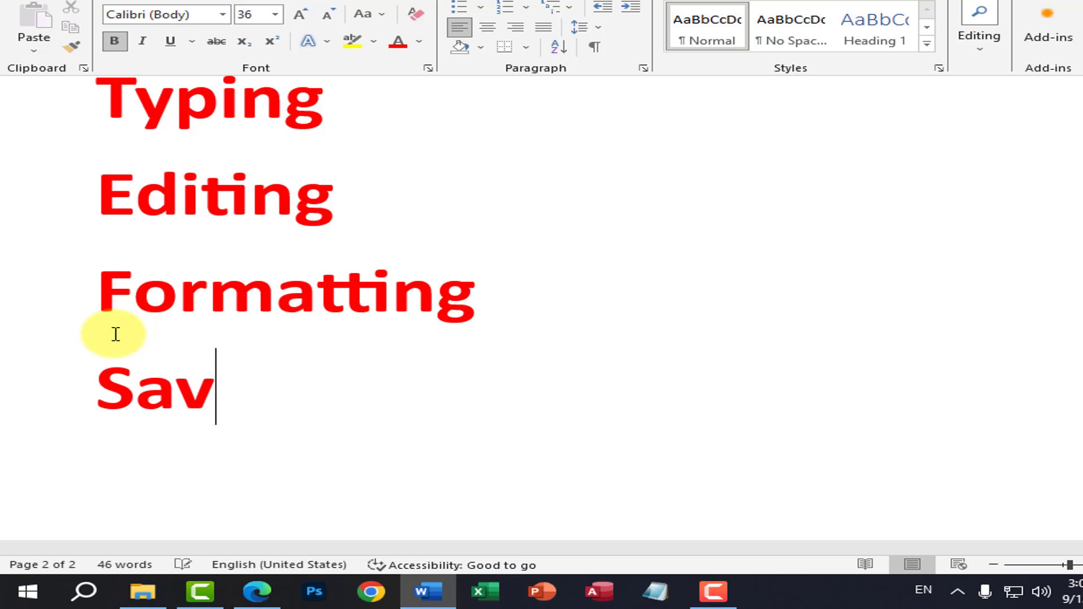
{"action": "type", "text": "ing"}
{"action": "key", "text": "Return"}
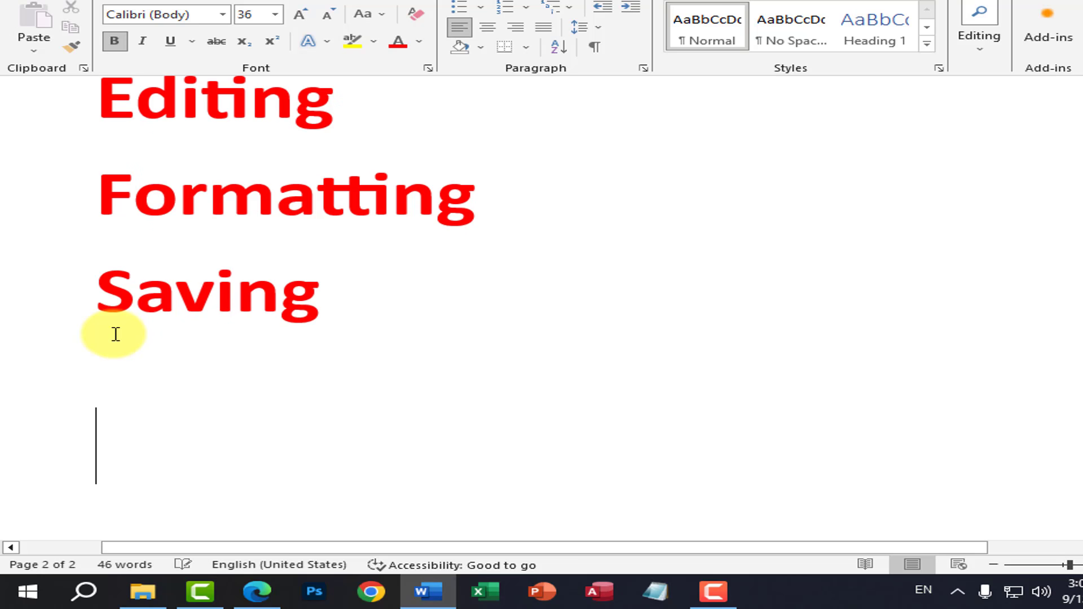
{"action": "type", "text": "Printing"}
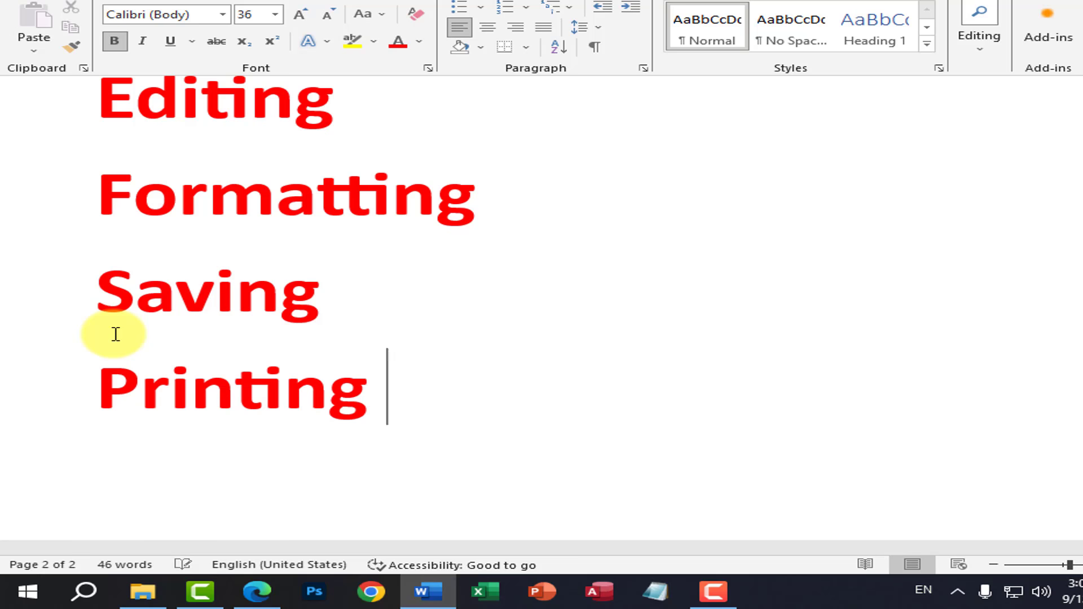
{"action": "key", "text": "BackSpace"}
- Copy the Word Processing line below the MS Word heading on the first page
{"action": "scroll", "coordinate": [181, 435], "scroll_direction": "down", "scroll_amount": 3}
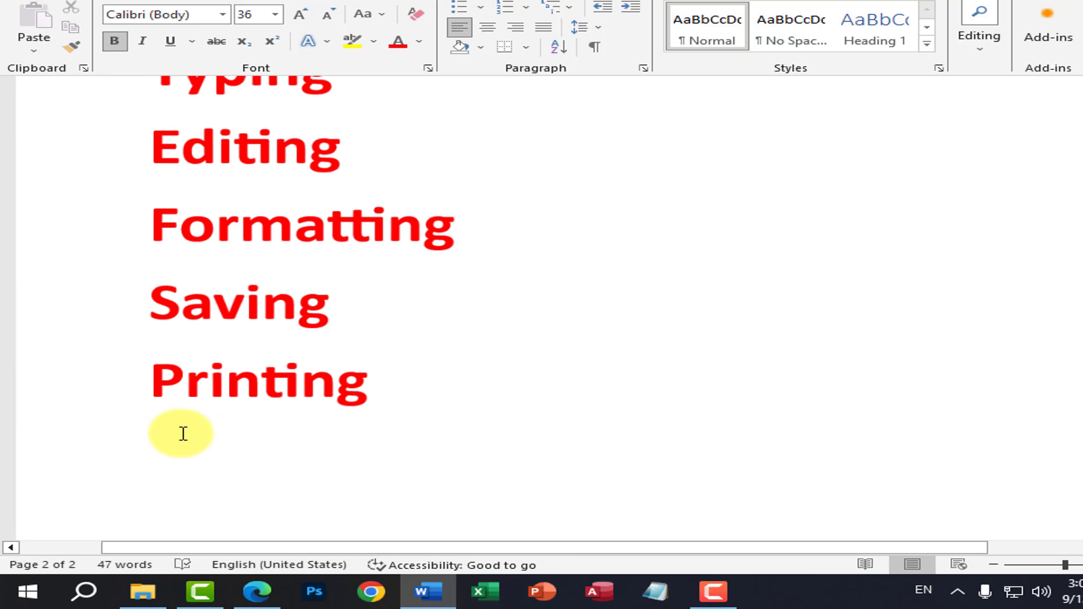
{"action": "scroll", "coordinate": [237, 435], "scroll_direction": "up", "scroll_amount": 2}
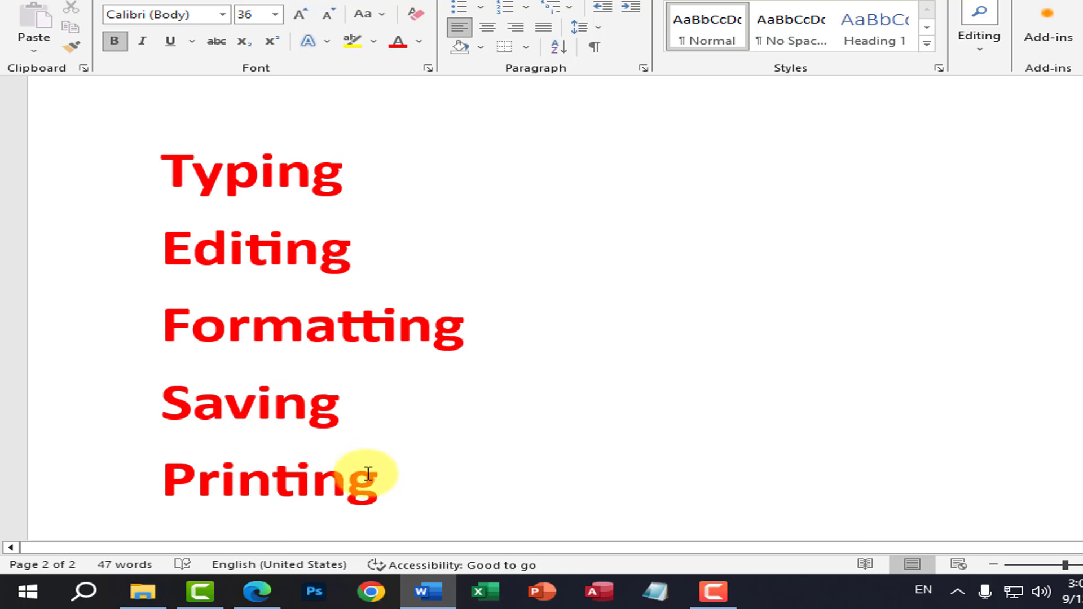
{"action": "scroll", "coordinate": [488, 435], "scroll_direction": "up", "scroll_amount": 2}
{"action": "scroll", "coordinate": [488, 435], "scroll_direction": "up", "scroll_amount": 2}
{"action": "left_click", "coordinate": [282, 428]}
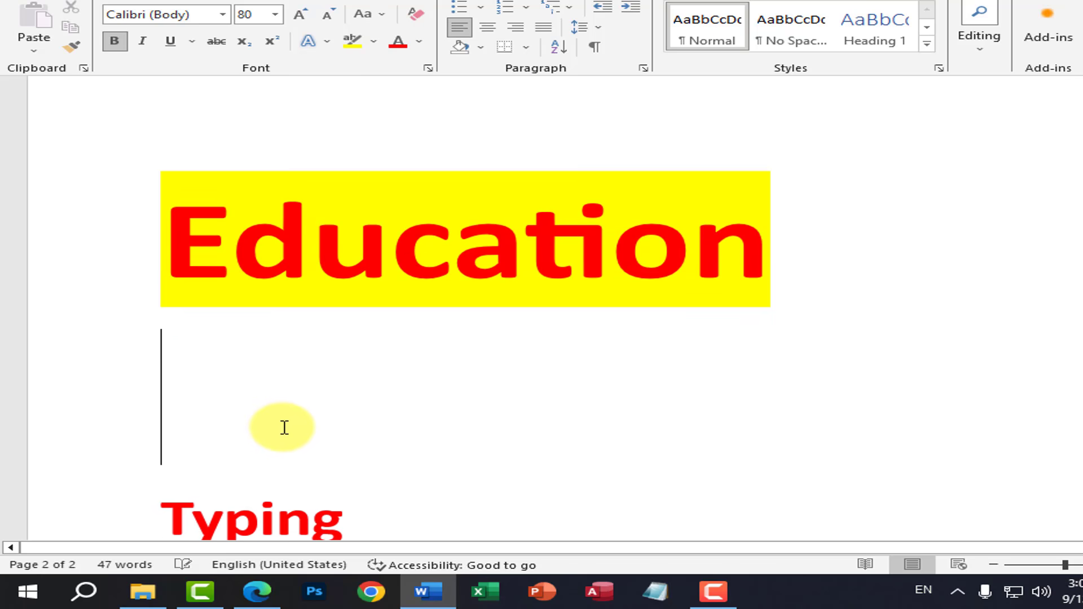
{"action": "scroll", "coordinate": [285, 418], "scroll_direction": "up", "scroll_amount": 5}
{"action": "left_click", "coordinate": [150, 288]}
{"action": "key", "text": "ctrl+c"}
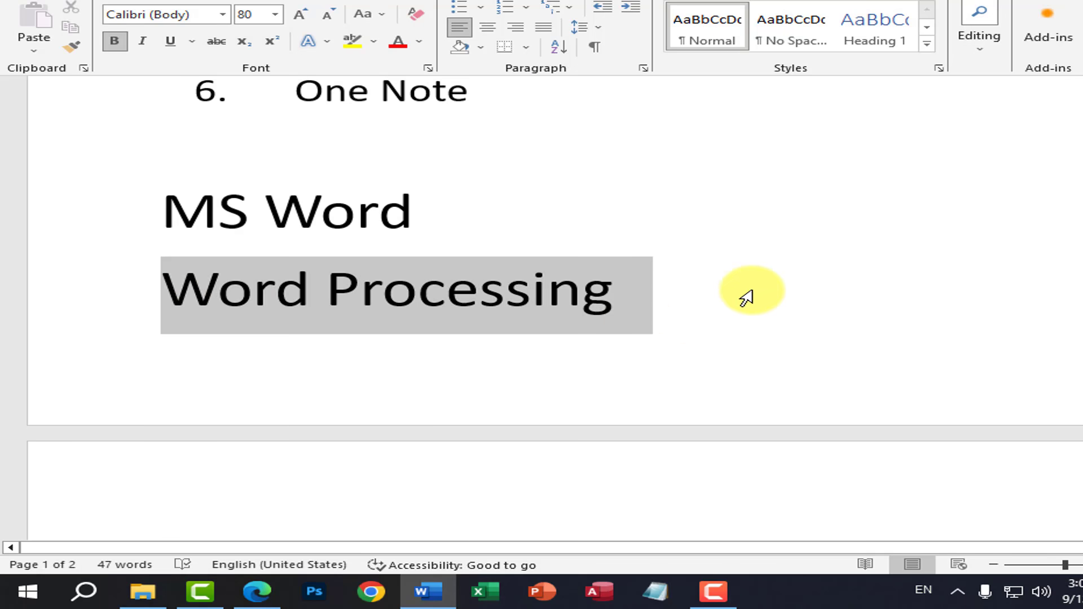
- Paste Word Processing between the Education heading and Typing, and remove the extra line break after it
{"action": "scroll", "coordinate": [637, 319], "scroll_direction": "down", "scroll_amount": 7}
{"action": "scroll", "coordinate": [429, 311], "scroll_direction": "down", "scroll_amount": 2}
{"action": "left_click", "coordinate": [301, 288]}
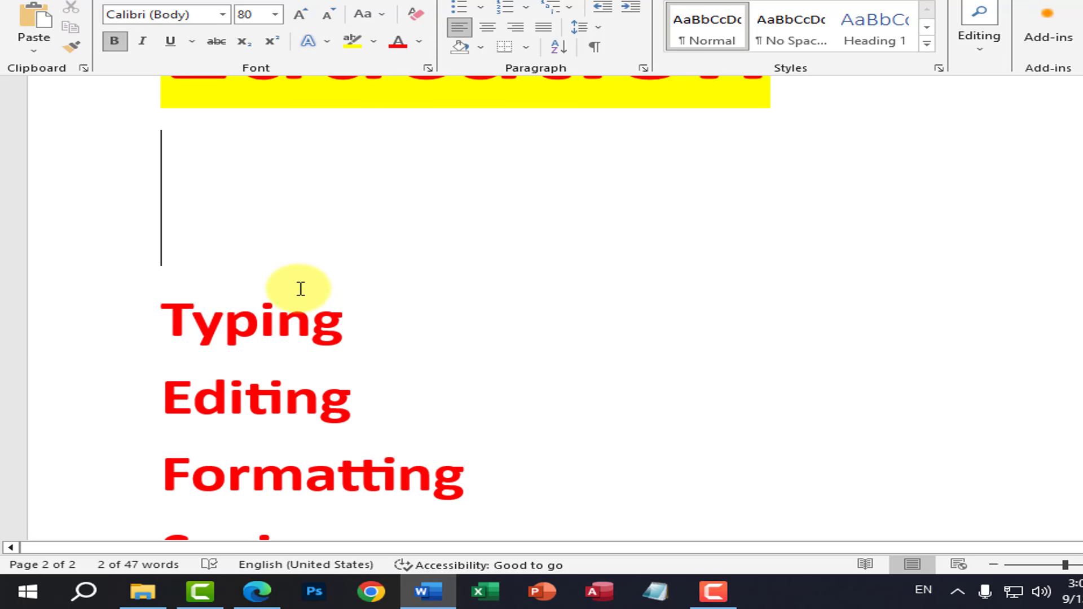
{"action": "key", "text": "ctrl+v"}
{"action": "scroll", "coordinate": [419, 339], "scroll_direction": "down", "scroll_amount": 1}
{"action": "key", "text": "BackSpace"}
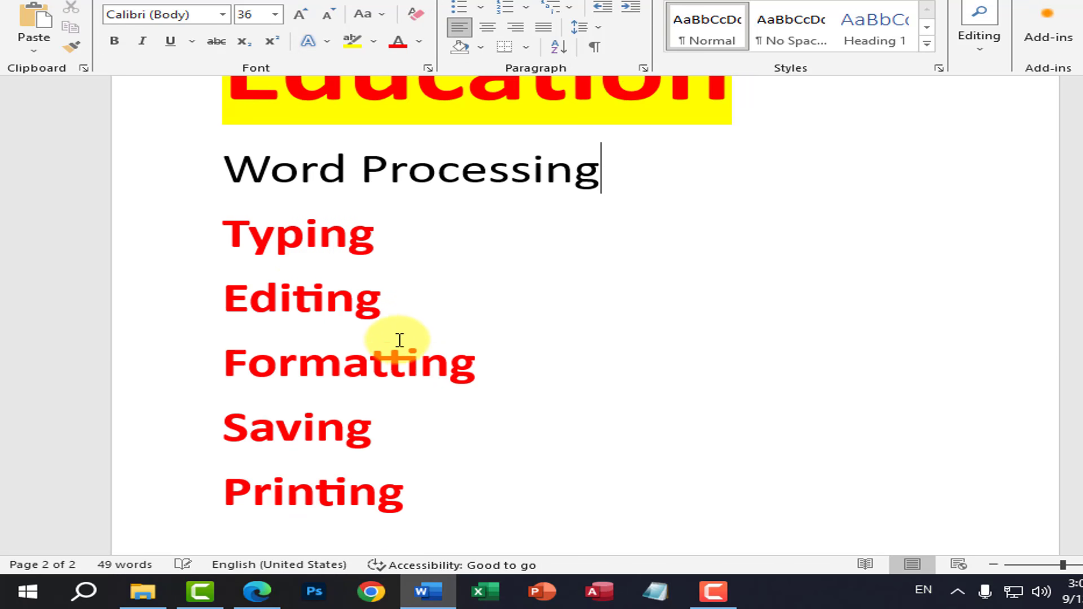
- Extend the line below the MS Word heading to read Word Processing Software
{"action": "left_click_drag", "start_coordinate": [222, 163], "coordinate": [581, 181]}
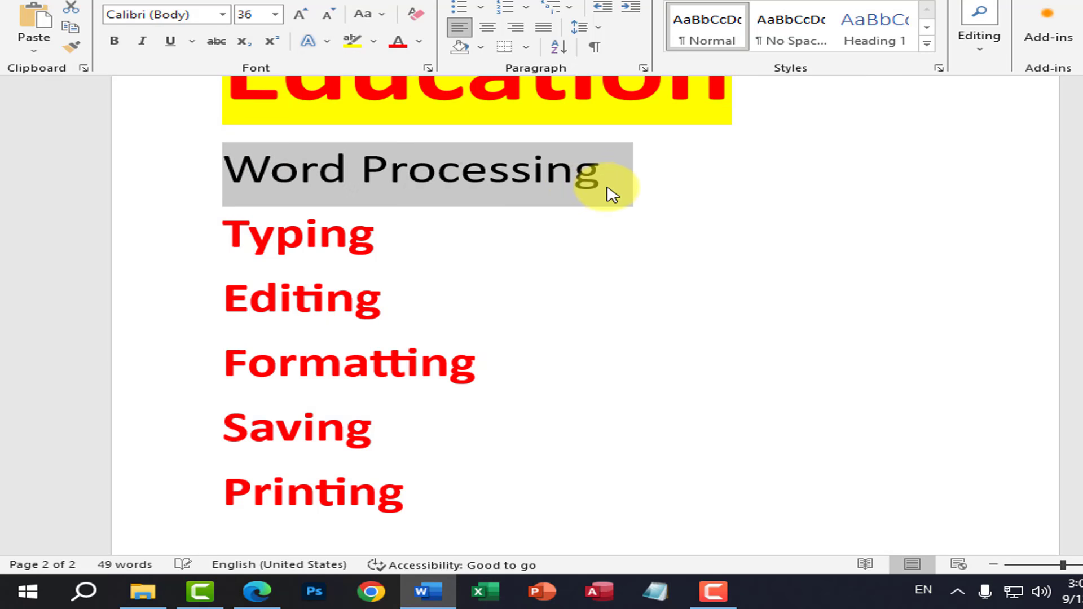
{"action": "left_click", "coordinate": [604, 191]}
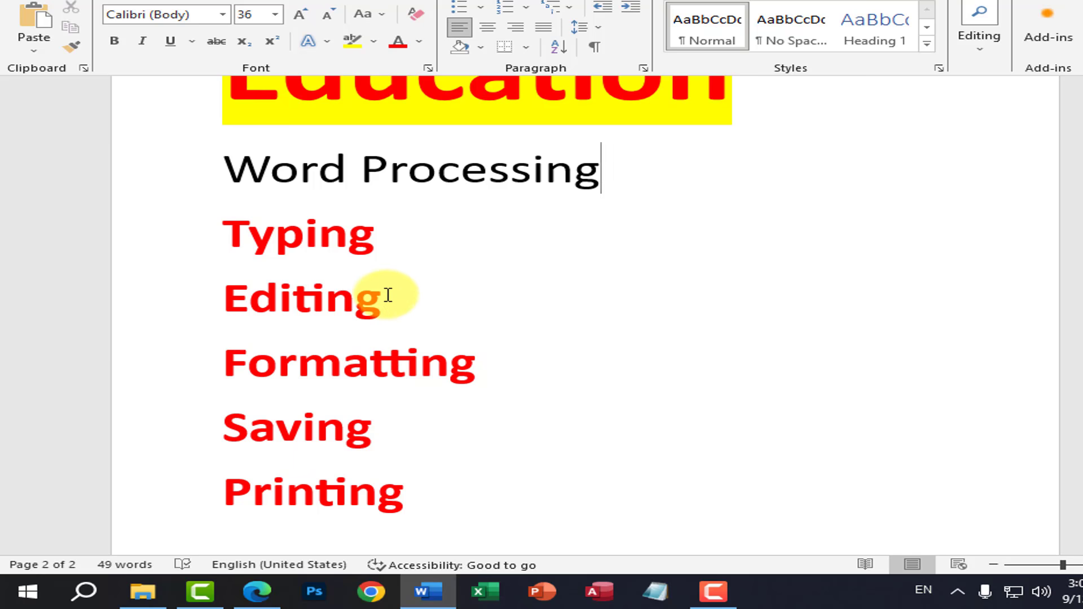
{"action": "scroll", "coordinate": [388, 294], "scroll_direction": "up", "scroll_amount": 10}
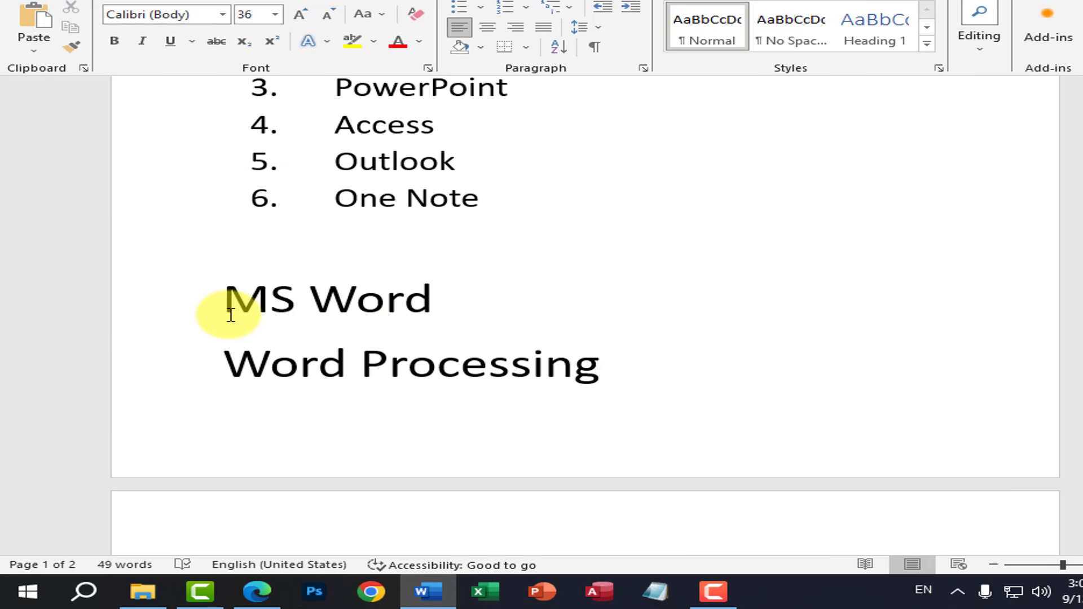
{"action": "left_click_drag", "start_coordinate": [231, 314], "coordinate": [451, 303]}
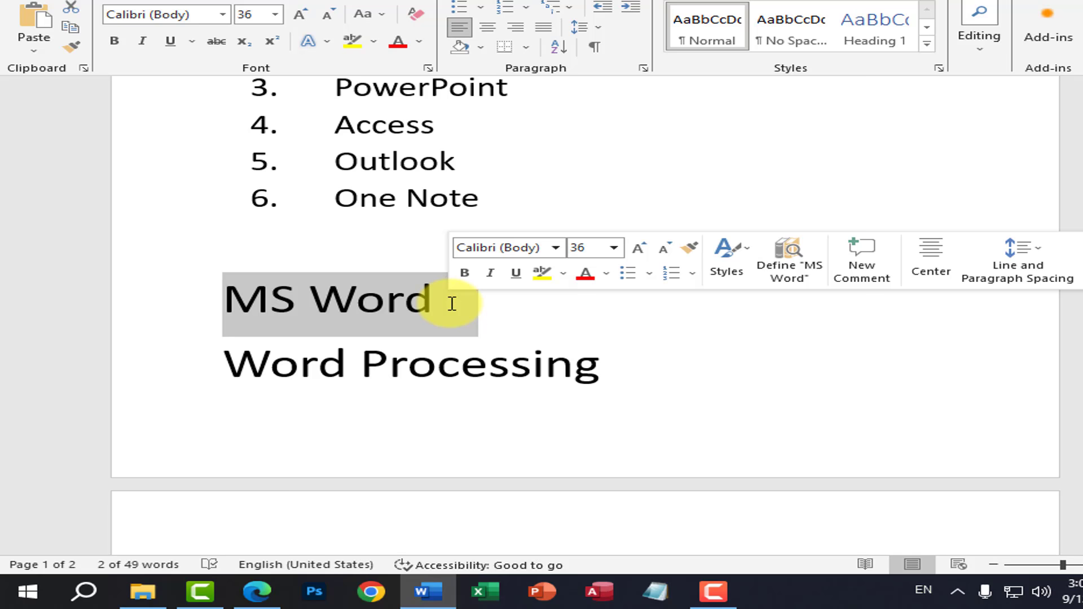
{"action": "left_click", "coordinate": [452, 303]}
{"action": "left_click", "coordinate": [605, 351]}
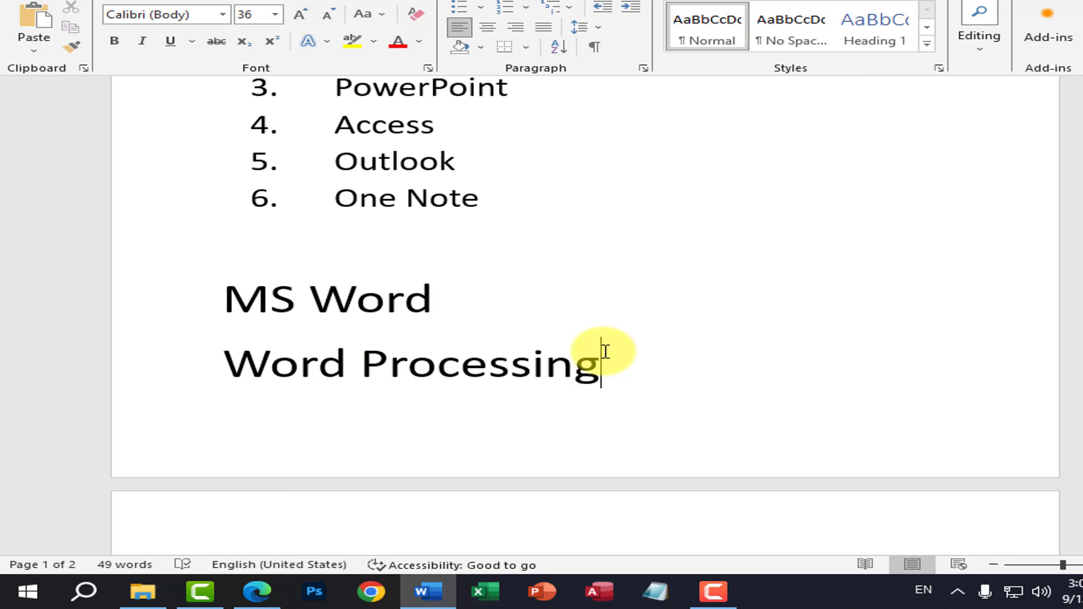
{"action": "type", "text": "Software"}
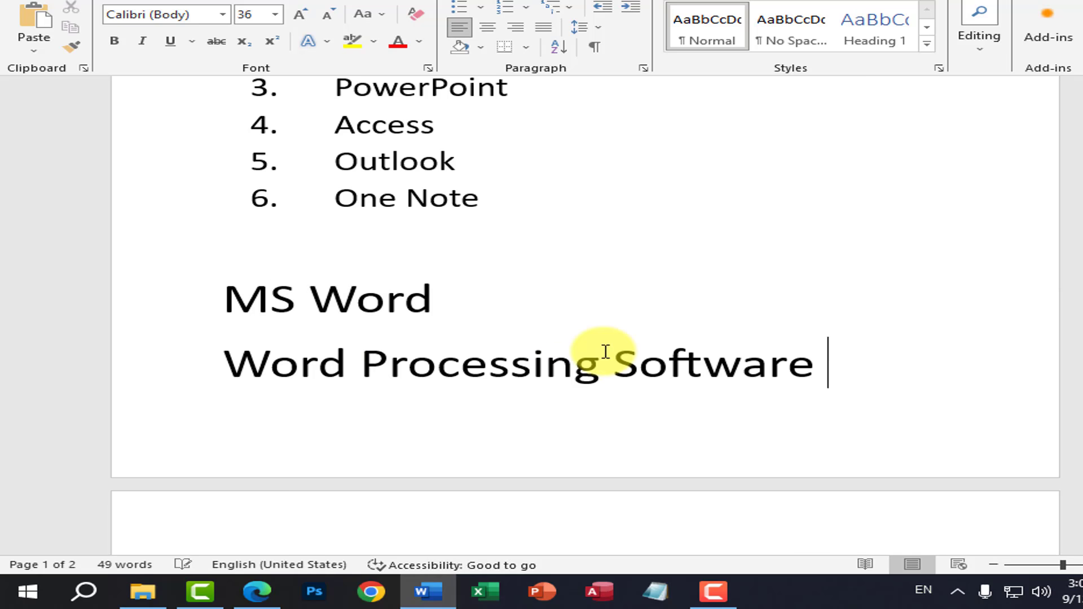
{"action": "key", "text": "BackSpace"}
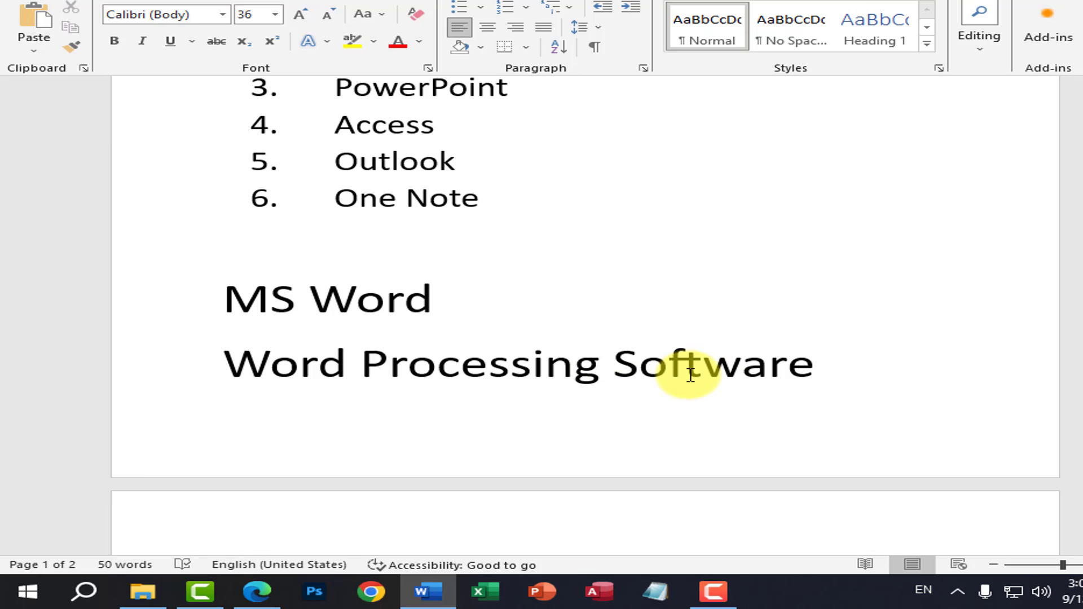
{"action": "scroll", "coordinate": [669, 371], "scroll_direction": "down", "scroll_amount": 10}
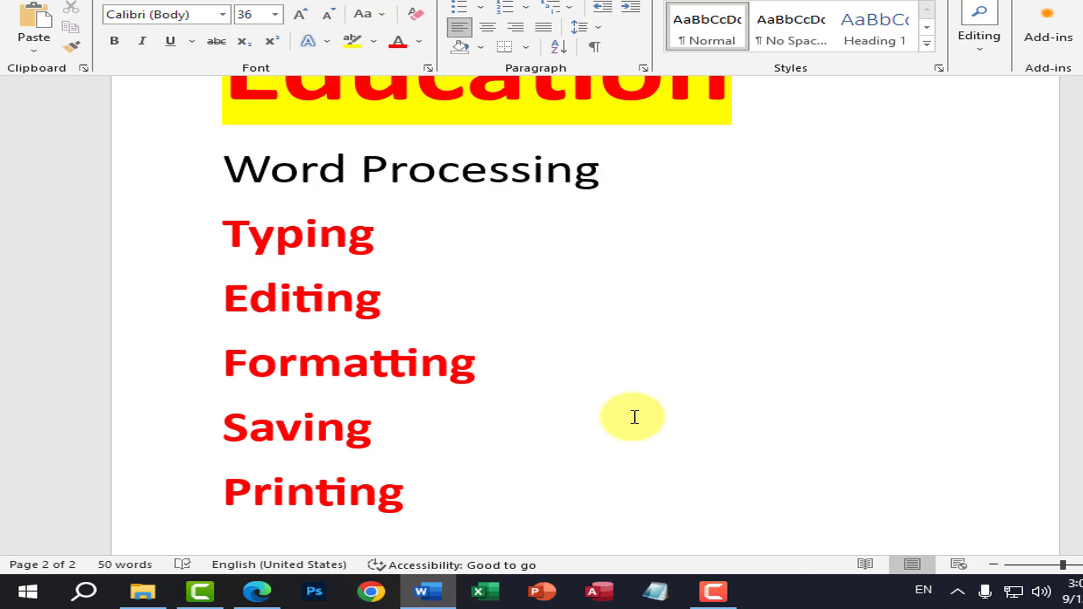
{"action": "left_click_drag", "start_coordinate": [229, 243], "coordinate": [404, 257]}
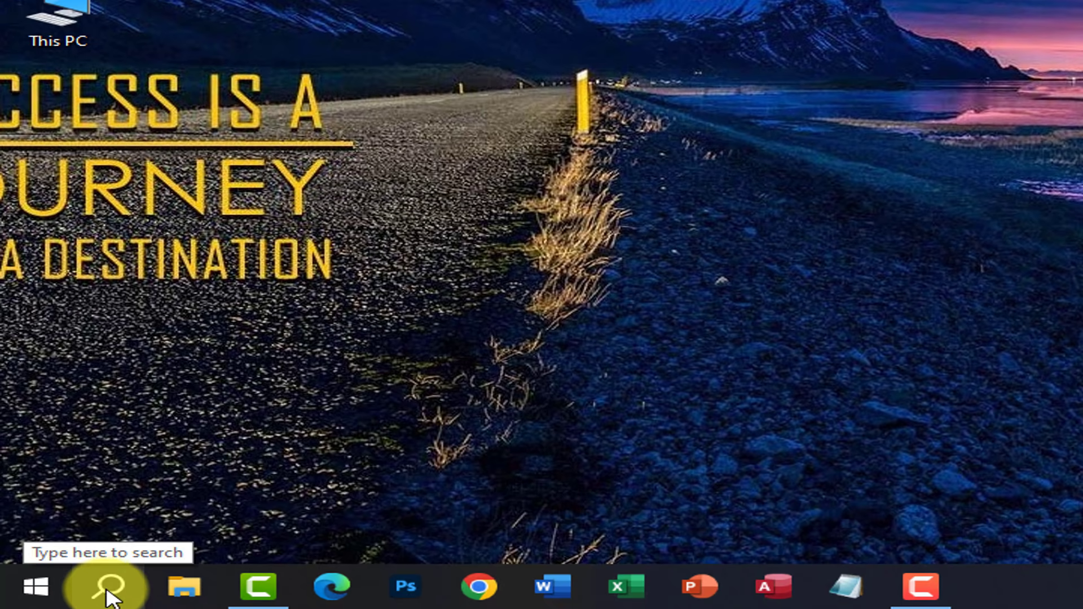
- Look through the installed apps, search Windows for word and launch the Word app
{"action": "left_click", "coordinate": [109, 595]}
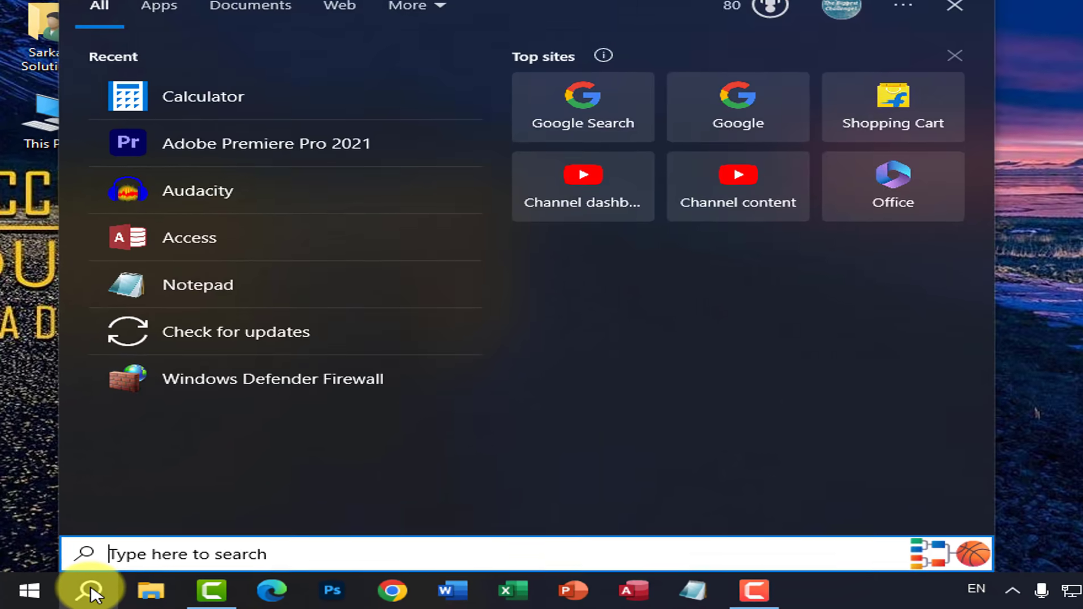
{"action": "left_click", "coordinate": [29, 590]}
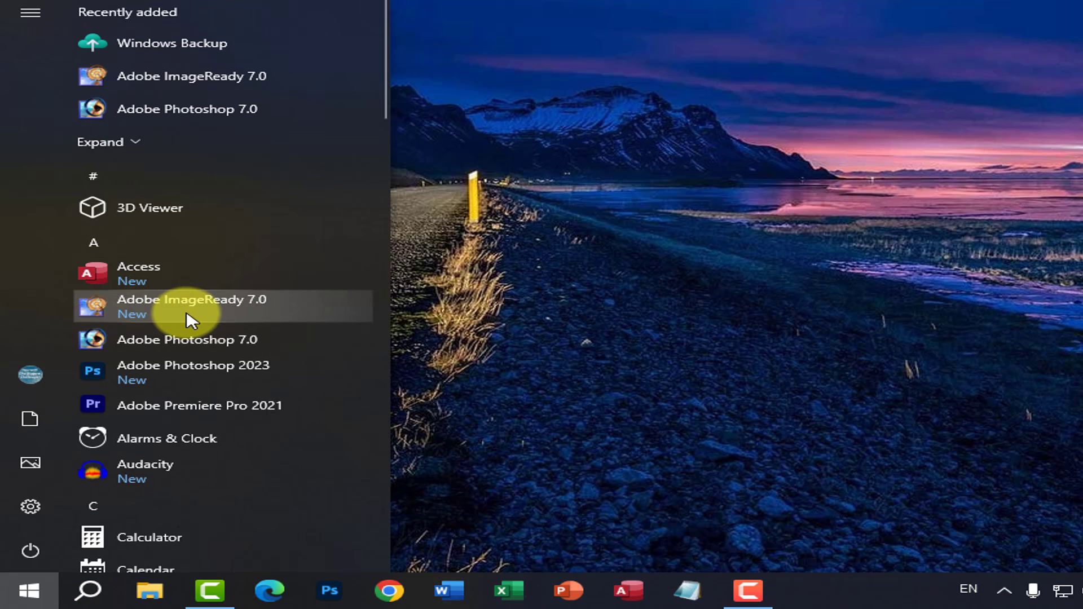
{"action": "scroll", "coordinate": [192, 310], "scroll_direction": "down", "scroll_amount": 10}
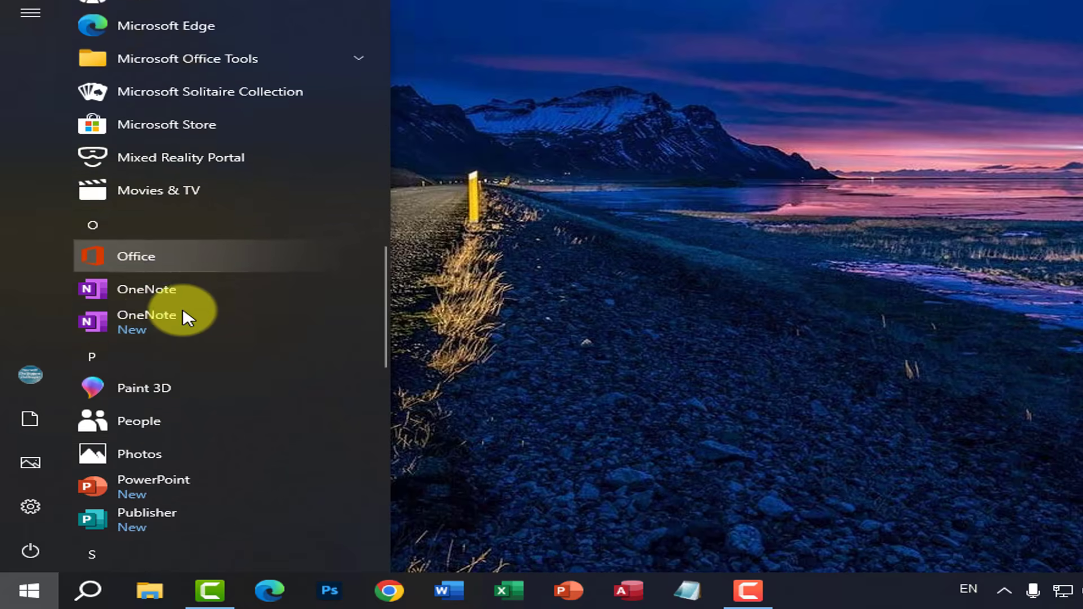
{"action": "scroll", "coordinate": [186, 308], "scroll_direction": "down", "scroll_amount": 10}
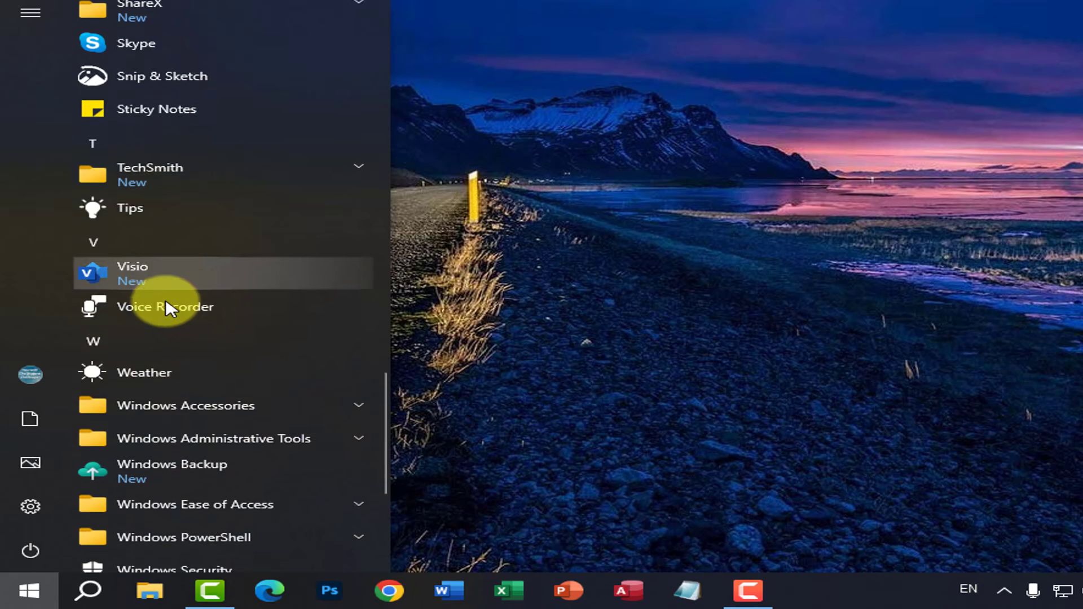
{"action": "scroll", "coordinate": [189, 325], "scroll_direction": "up", "scroll_amount": 15}
{"action": "scroll", "coordinate": [195, 332], "scroll_direction": "up", "scroll_amount": 10}
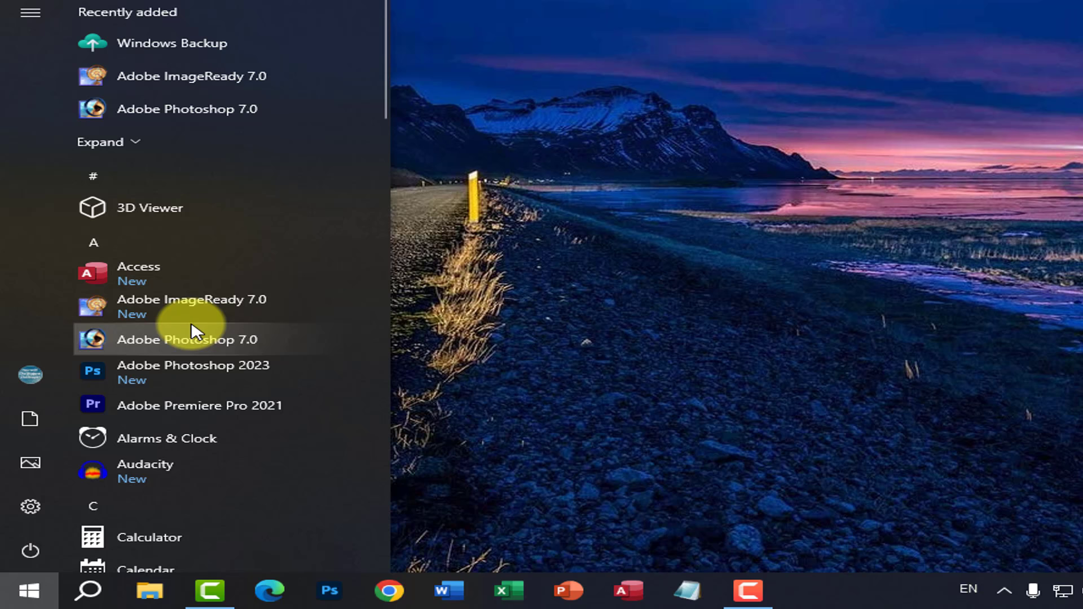
{"action": "left_click", "coordinate": [90, 590]}
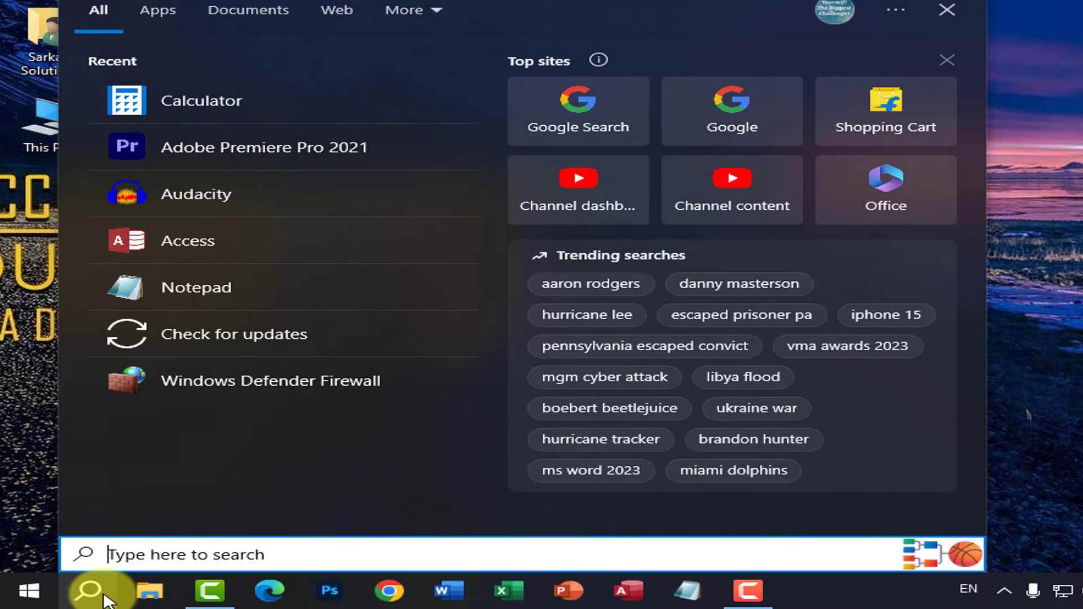
{"action": "type", "text": "word"}
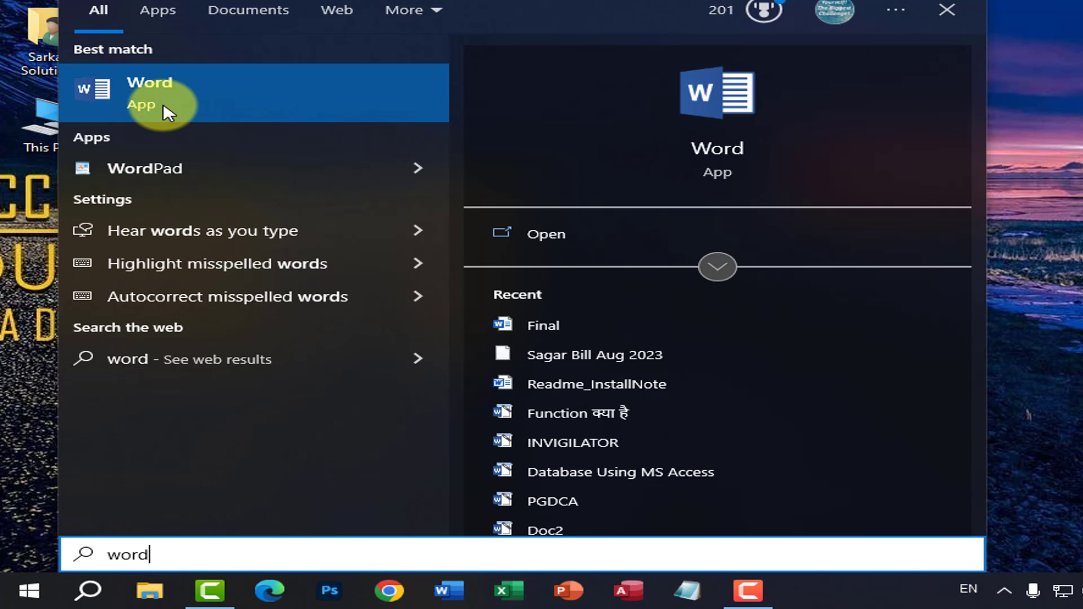
{"action": "left_click", "coordinate": [136, 96]}
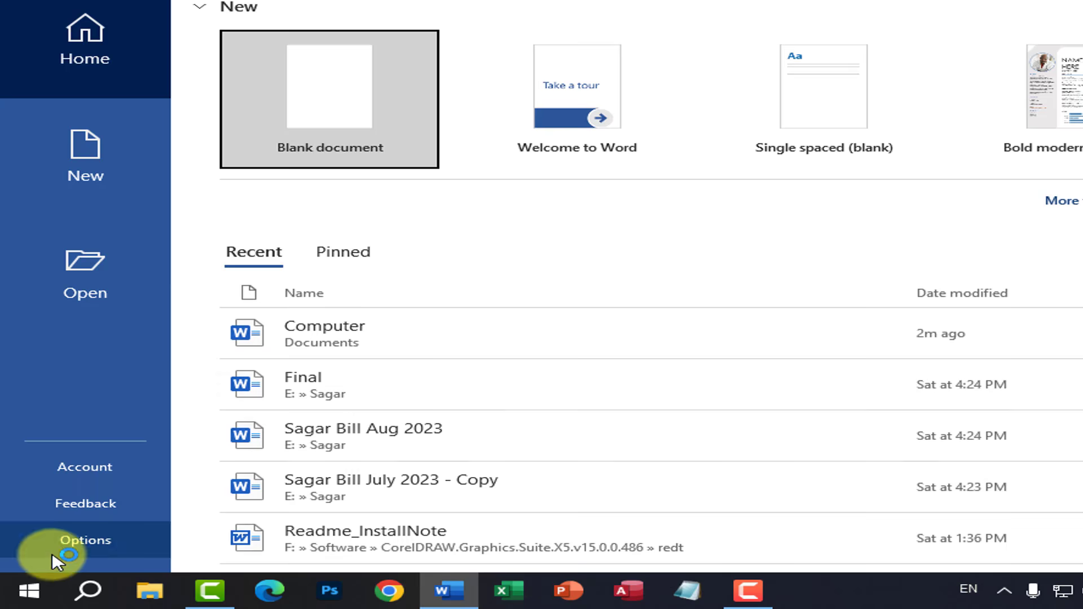
{"action": "left_click", "coordinate": [35, 597]}
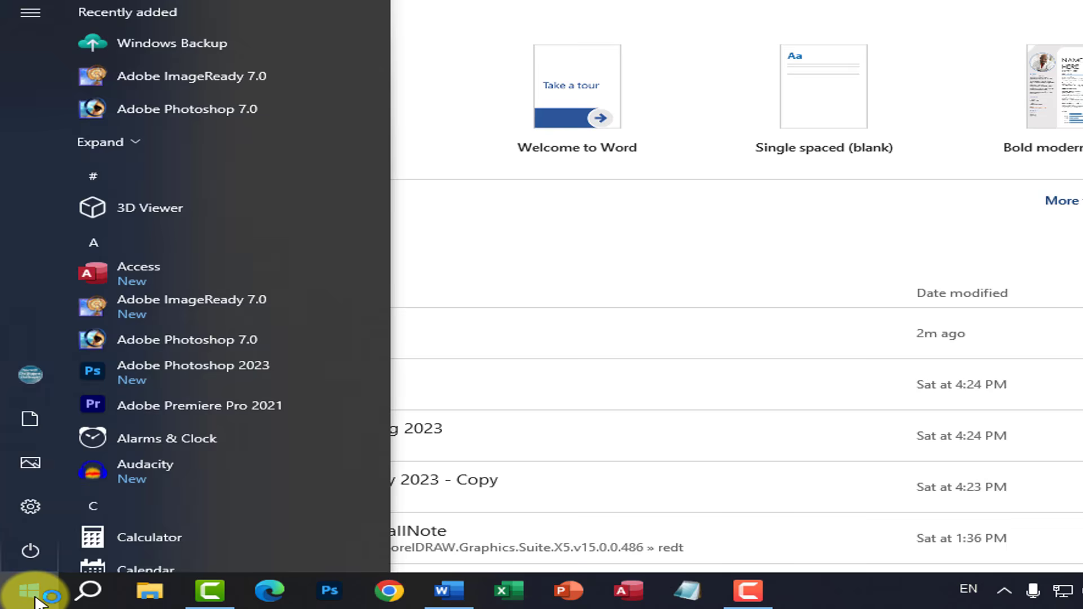
{"action": "type", "text": "word"}
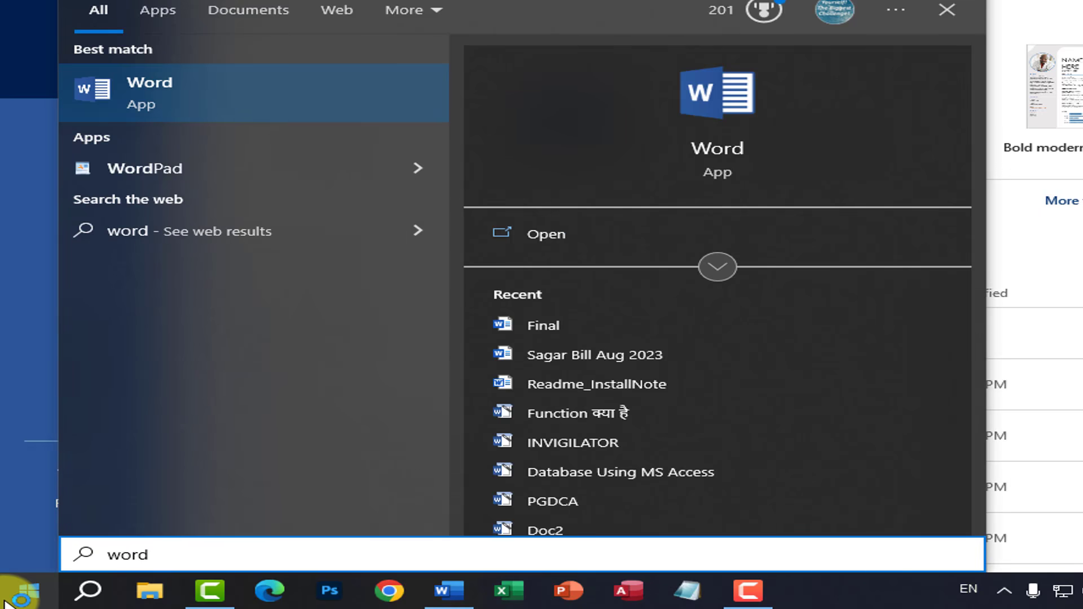
{"action": "left_click", "coordinate": [4, 135]}
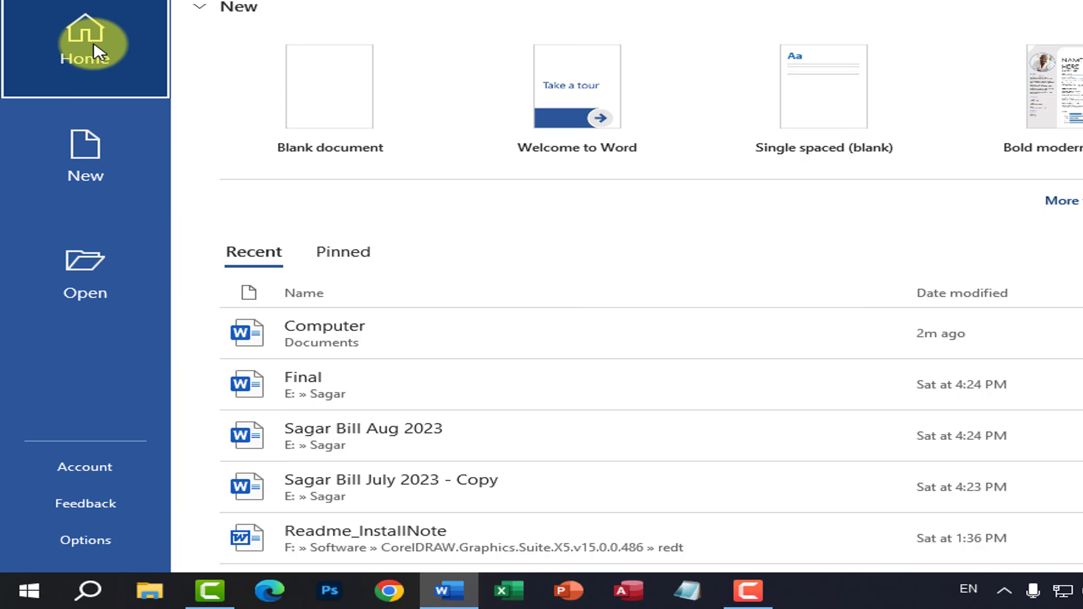
- Look through the templates for new documents and the list of recent documents available to open
{"action": "left_click", "coordinate": [93, 154]}
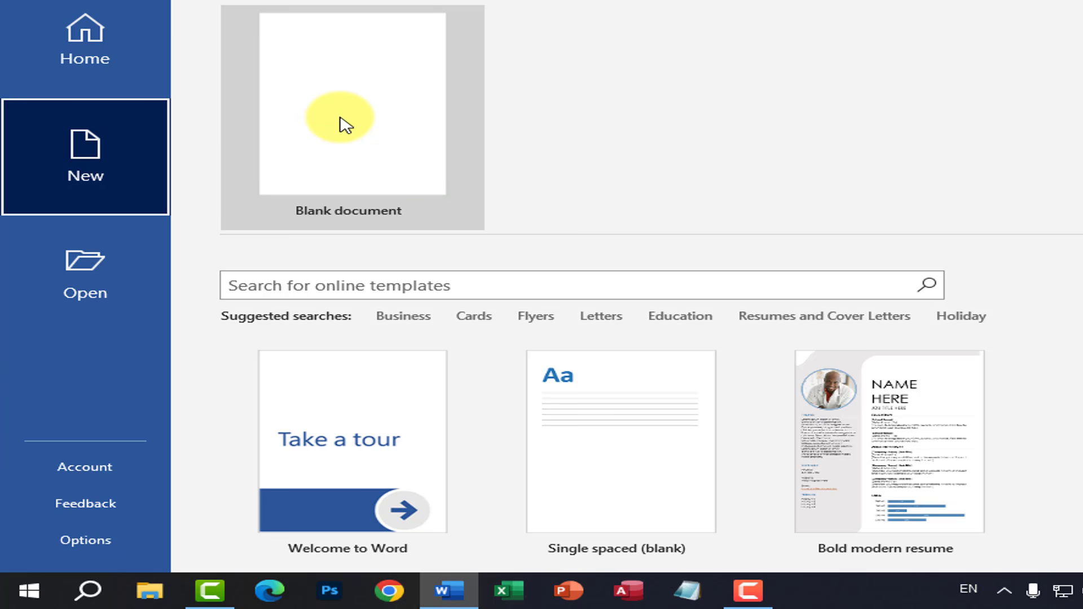
{"action": "scroll", "coordinate": [822, 411], "scroll_direction": "down", "scroll_amount": 10}
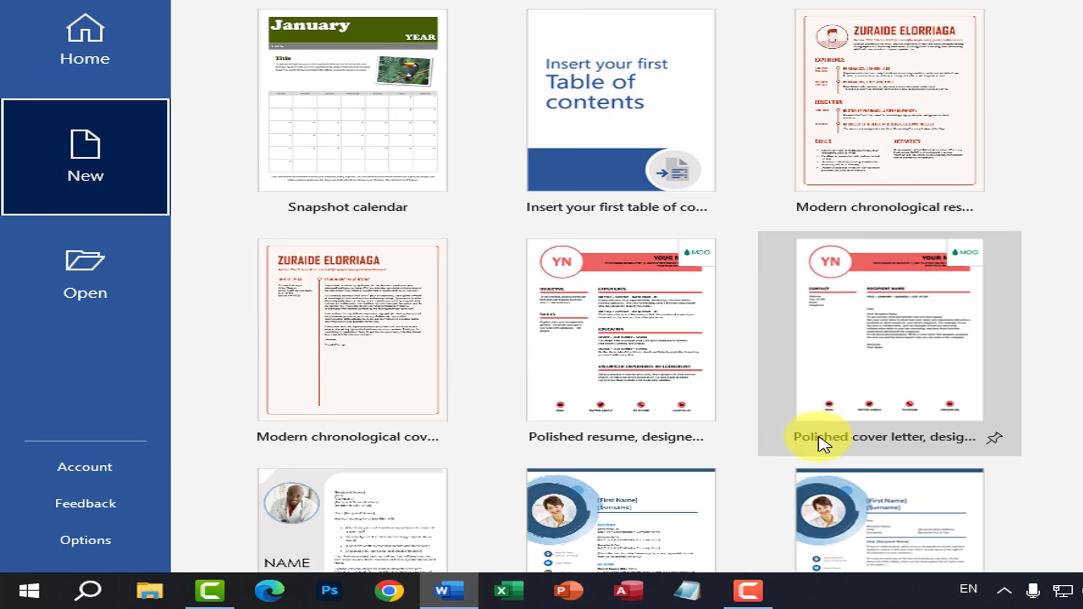
{"action": "scroll", "coordinate": [842, 416], "scroll_direction": "up", "scroll_amount": 10}
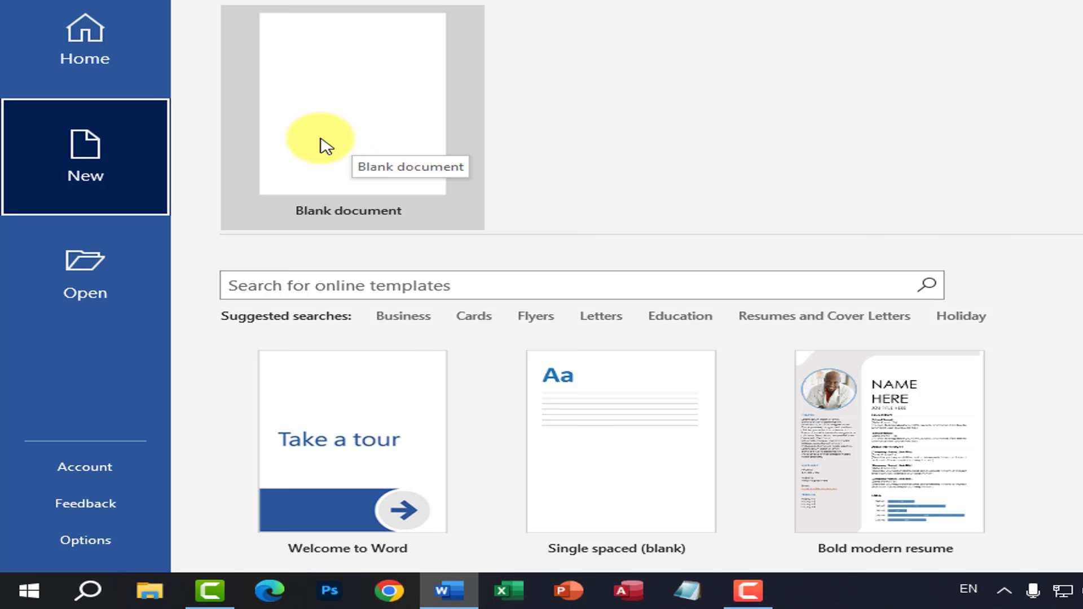
{"action": "left_click", "coordinate": [97, 273]}
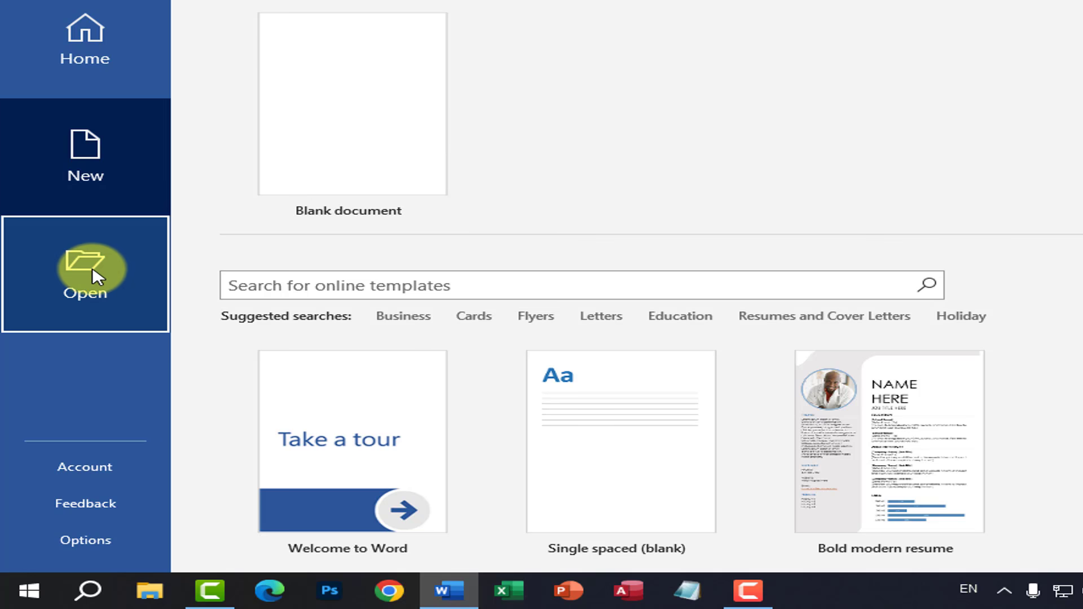
{"action": "scroll", "coordinate": [858, 277], "scroll_direction": "down", "scroll_amount": 5}
{"action": "scroll", "coordinate": [858, 280], "scroll_direction": "down", "scroll_amount": 5}
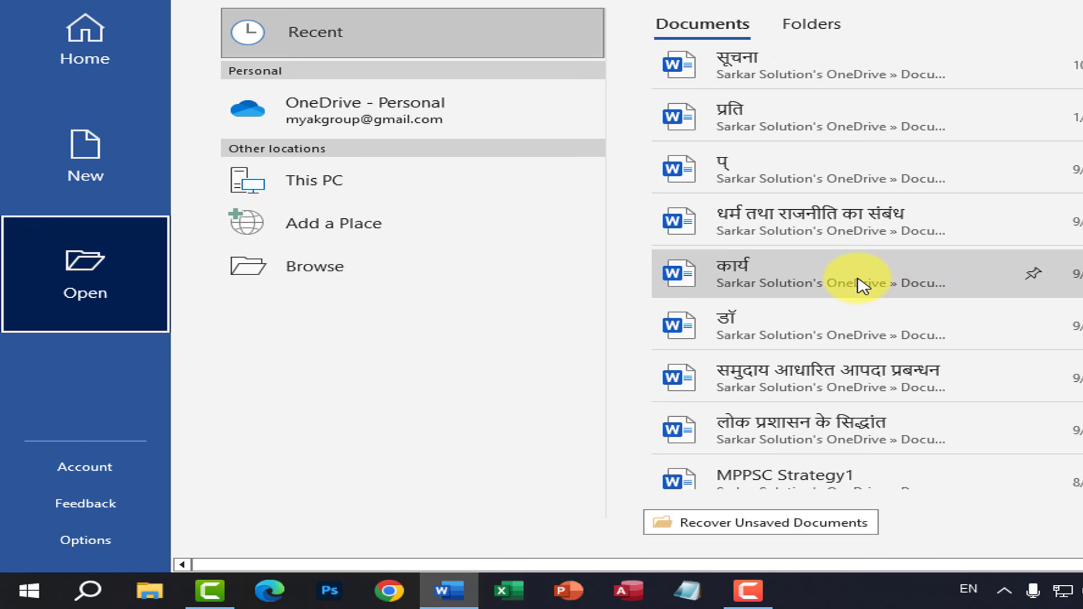
{"action": "scroll", "coordinate": [857, 281], "scroll_direction": "up", "scroll_amount": 12}
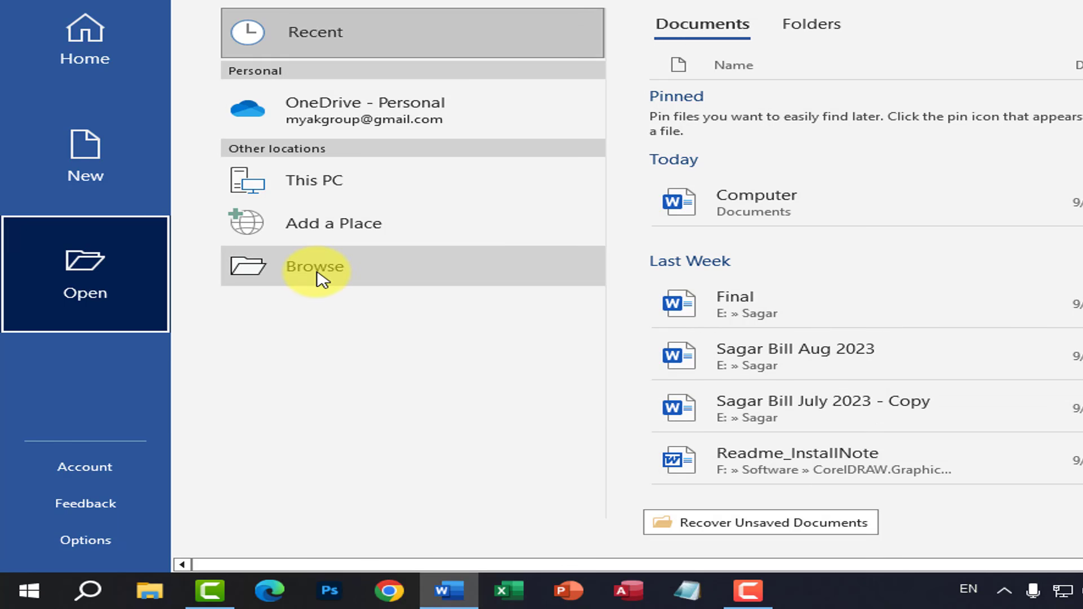
- Create a new blank document and start a second line in it
{"action": "left_click", "coordinate": [100, 169]}
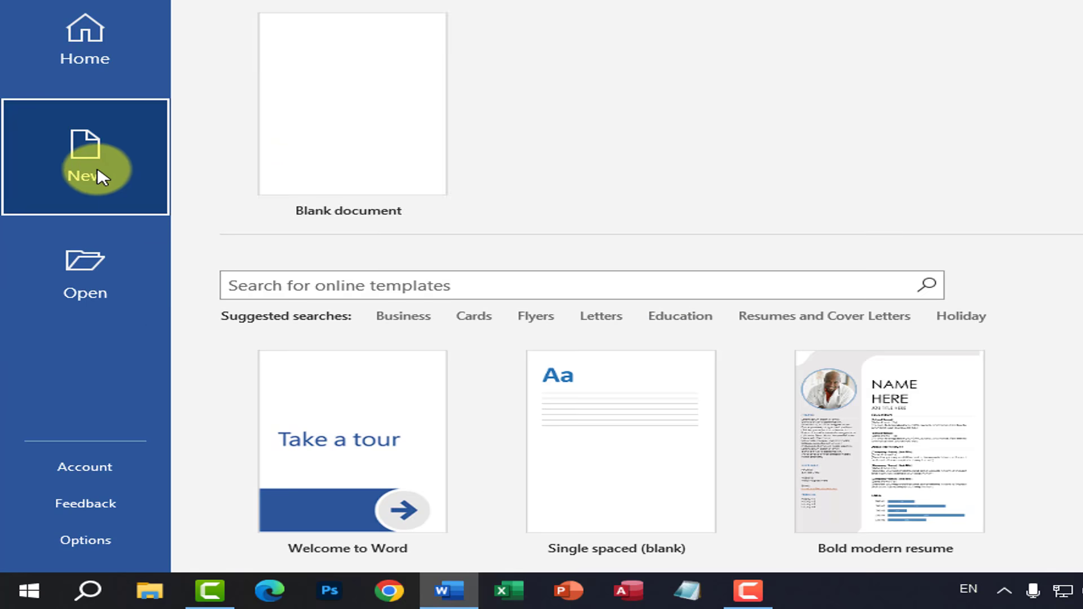
{"action": "left_click", "coordinate": [400, 113]}
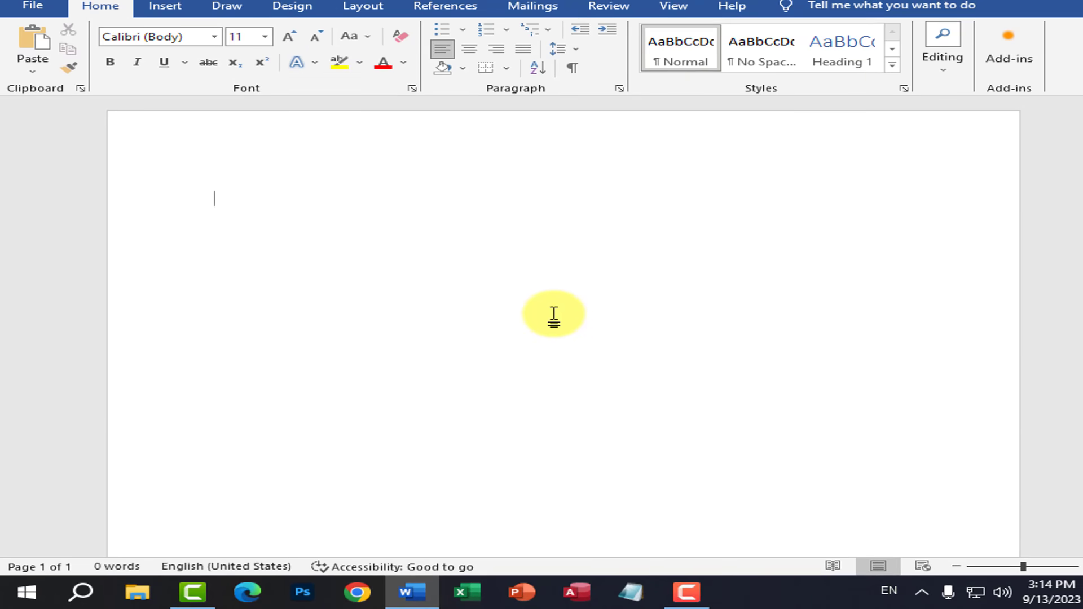
{"action": "key", "text": "Return"}
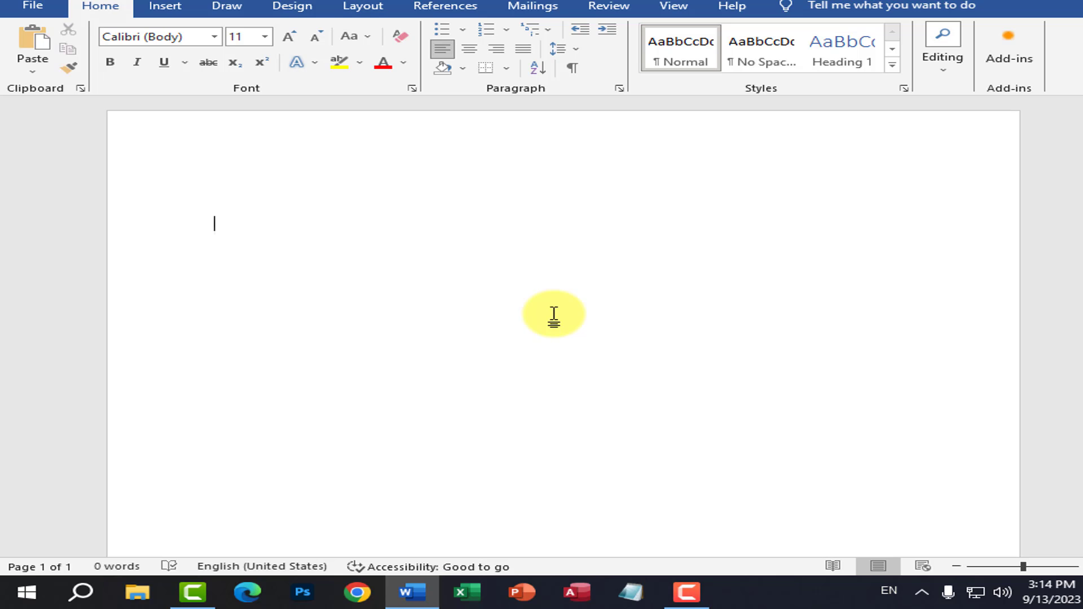
- Remove the empty lines from the blank document so that text starts on its first line
{"action": "key", "text": "Return"}
{"action": "key", "text": "Return"}
{"action": "key", "text": "BackSpace"}
{"action": "key", "text": "BackSpace"}
{"action": "key", "text": "BackSpace"}
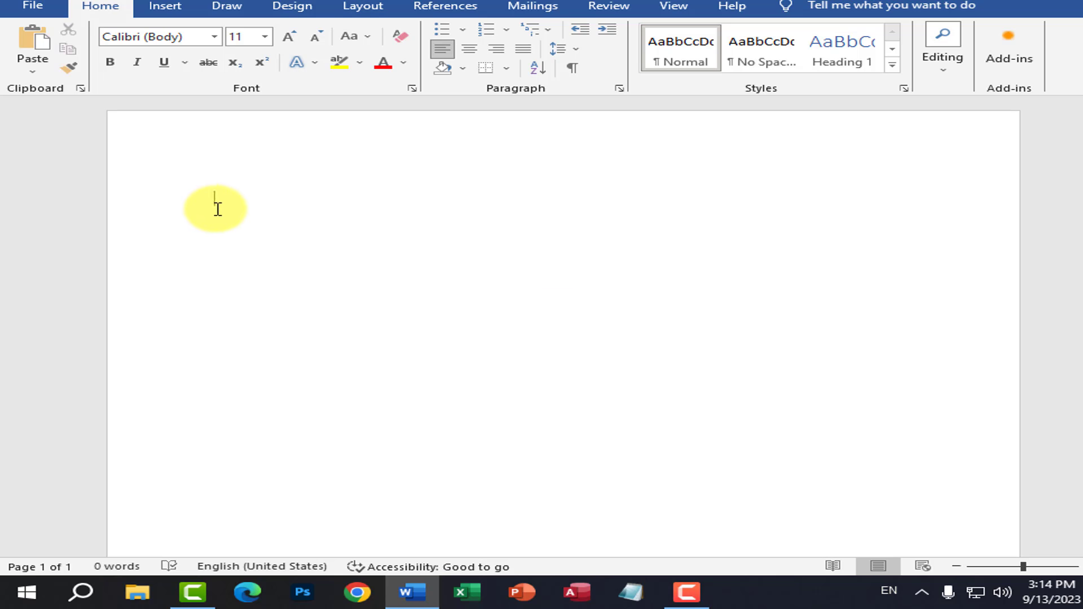
- Increase the font size to 36 and write the heading Computer Education
{"action": "left_click", "coordinate": [288, 37]}
{"action": "left_click", "coordinate": [288, 37]}
{"action": "left_click", "coordinate": [288, 38]}
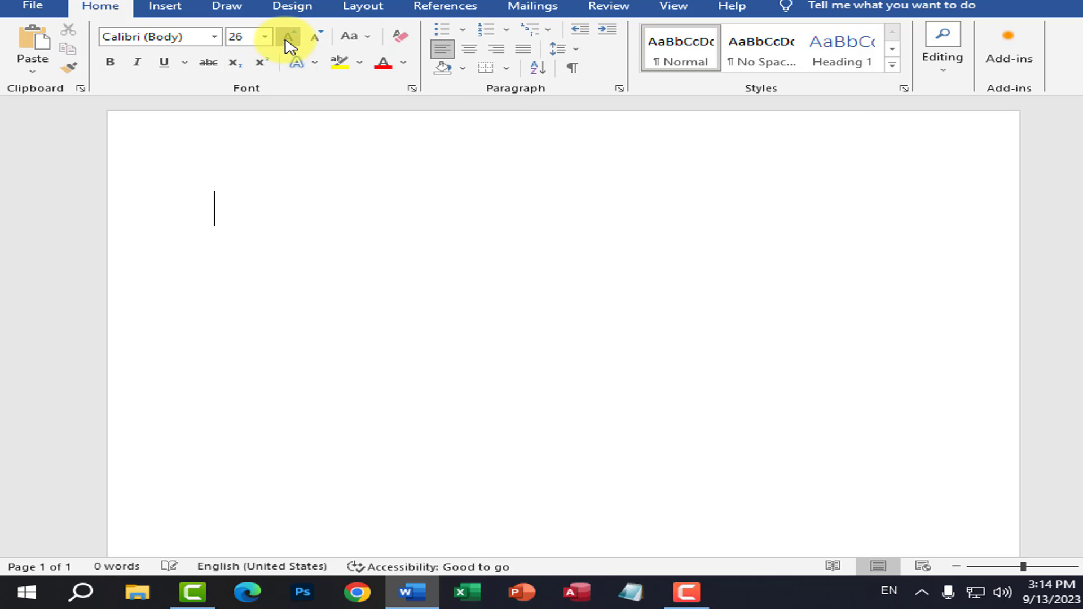
{"action": "left_click", "coordinate": [288, 37]}
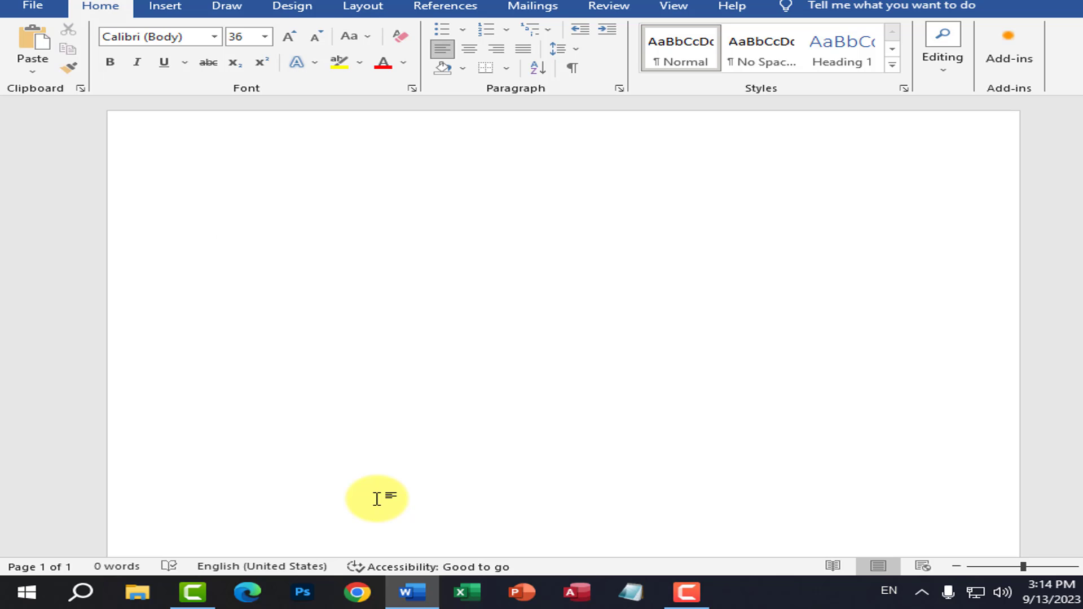
{"action": "type", "text": "Computer"}
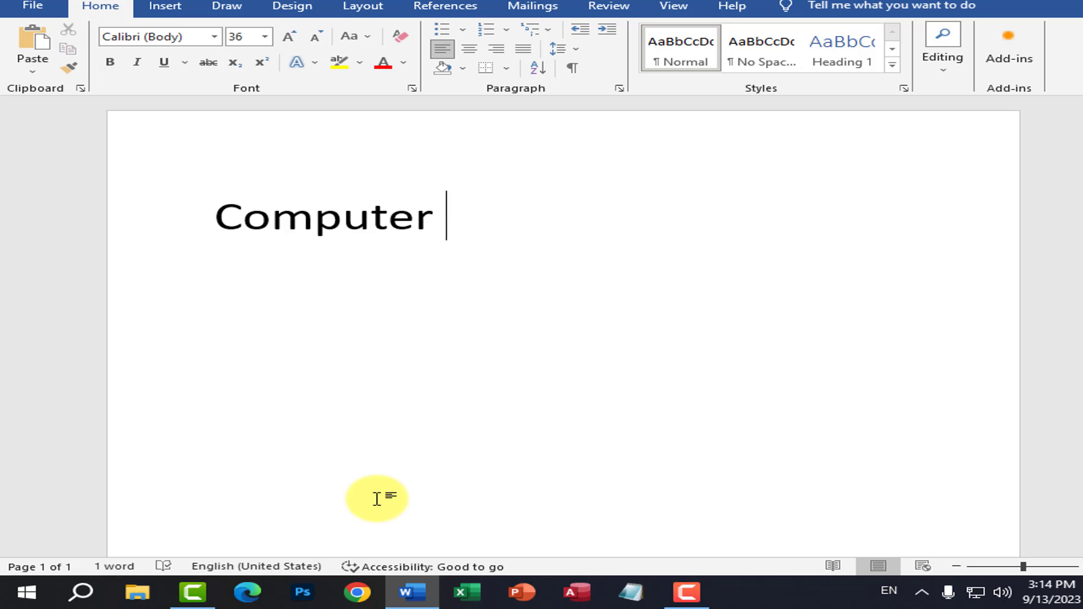
{"action": "type", "text": " Ed"}
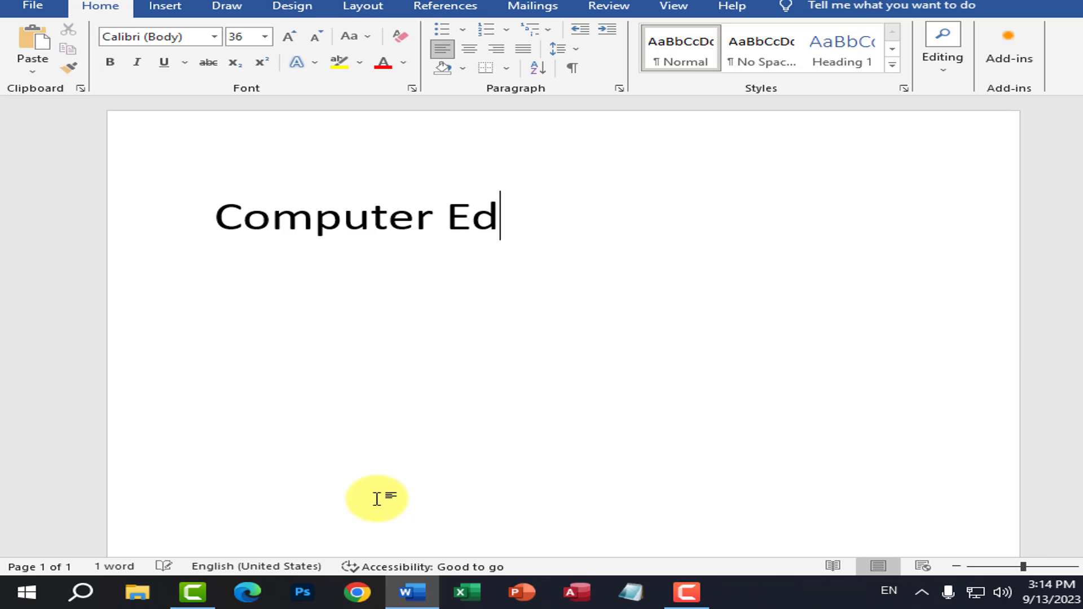
{"action": "type", "text": "ucation"}
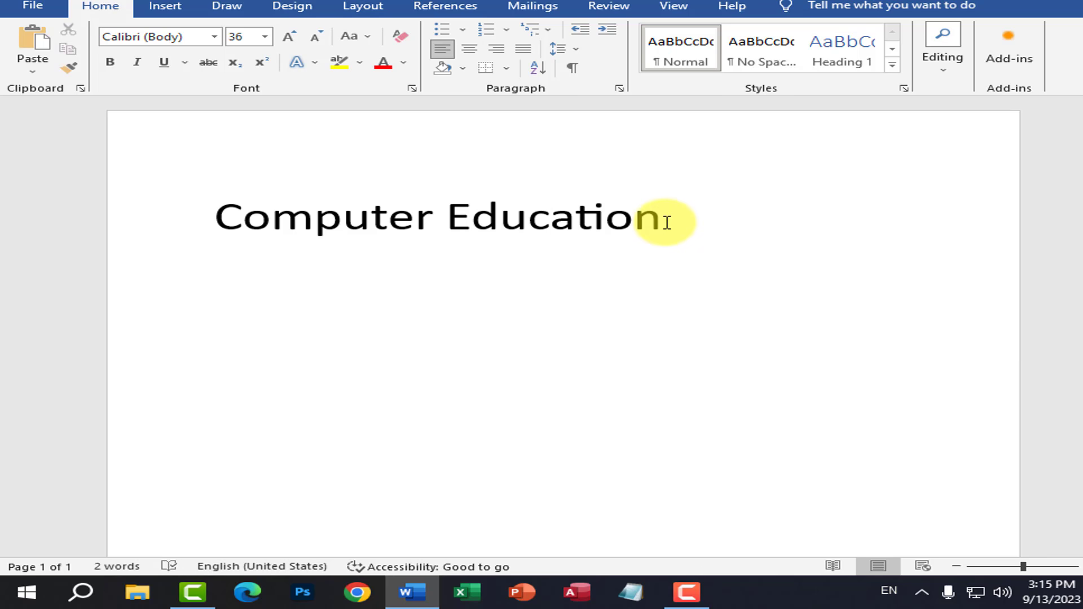
{"action": "left_click_drag", "start_coordinate": [663, 216], "coordinate": [215, 213]}
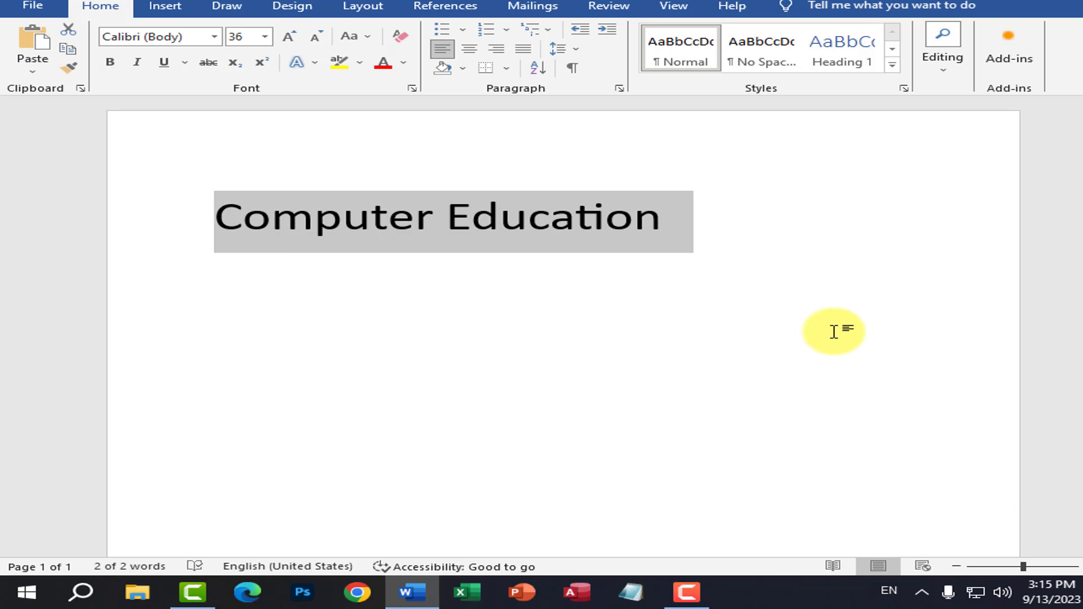
{"action": "left_click", "coordinate": [807, 311]}
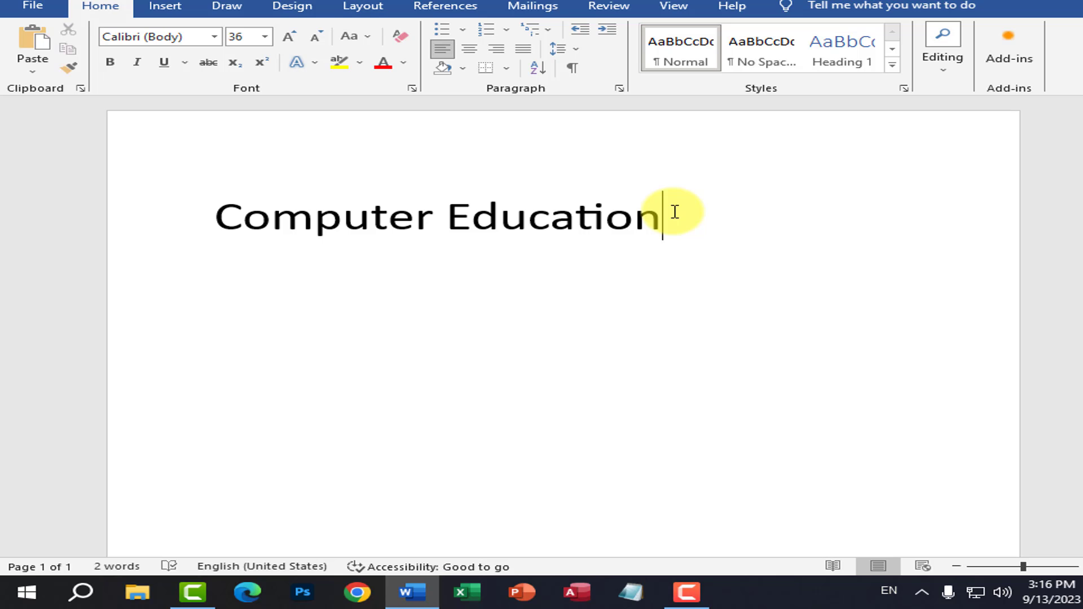
- Write Shift, Ctrl and Alt on separate lines below the Computer Education heading
{"action": "key", "text": "Return"}
{"action": "type", "text": "Shift"}
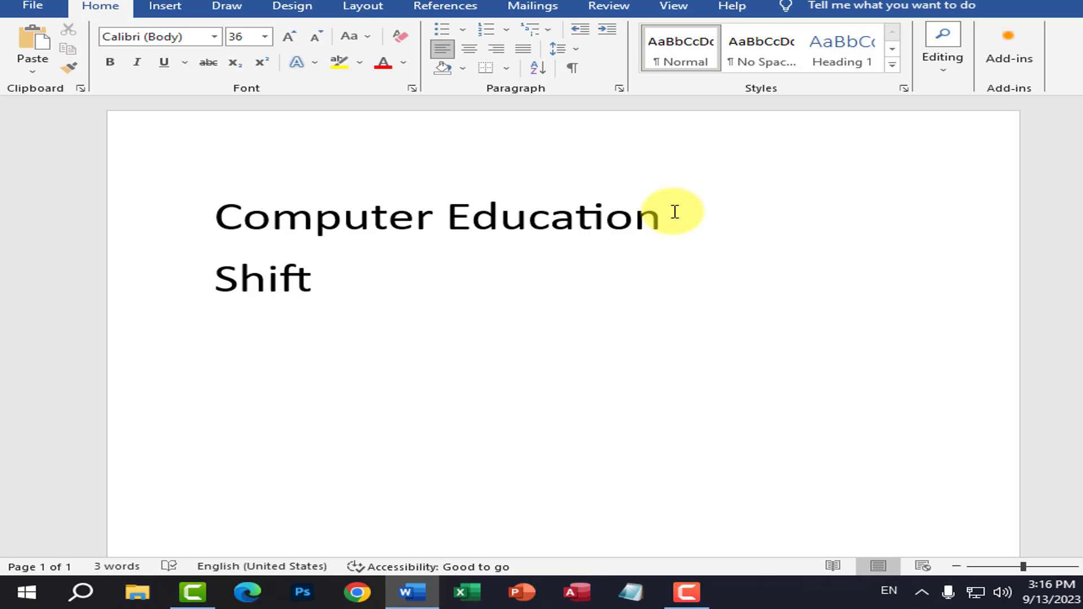
{"action": "key", "text": "Return"}
{"action": "type", "text": "A"}
{"action": "key", "text": "BackSpace"}
{"action": "type", "text": "Ctrl"}
{"action": "key", "text": "Return"}
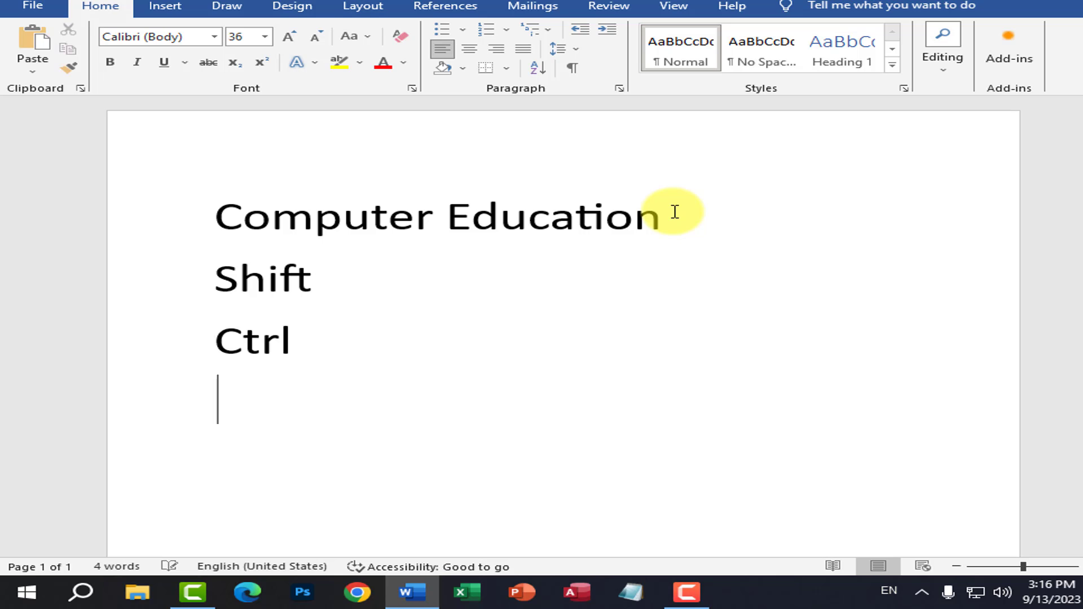
{"action": "type", "text": "Alter"}
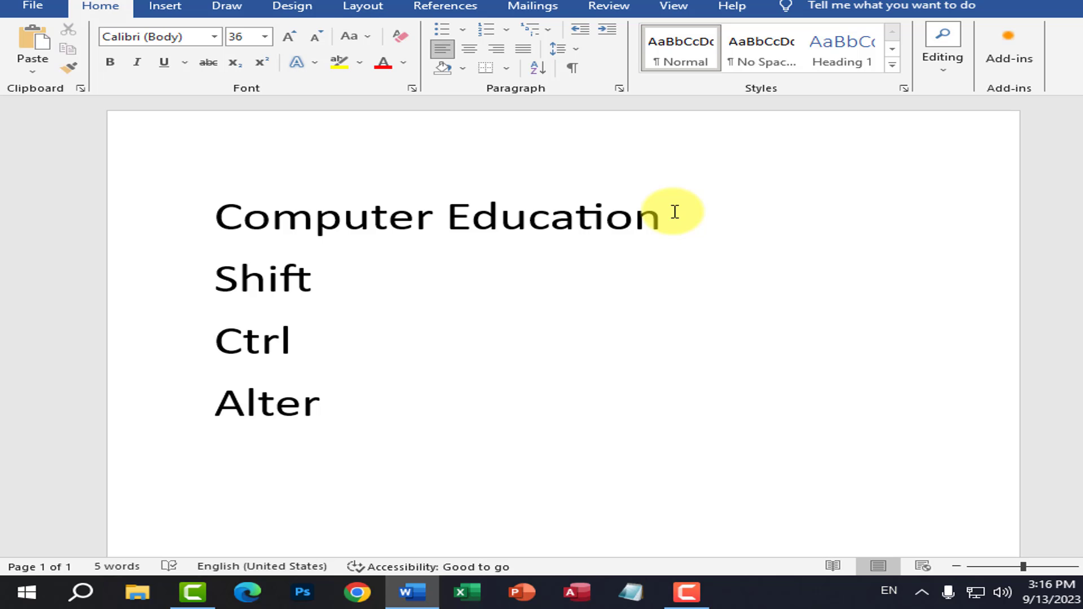
{"action": "key", "text": "BackSpace"}
{"action": "key", "text": "BackSpace"}
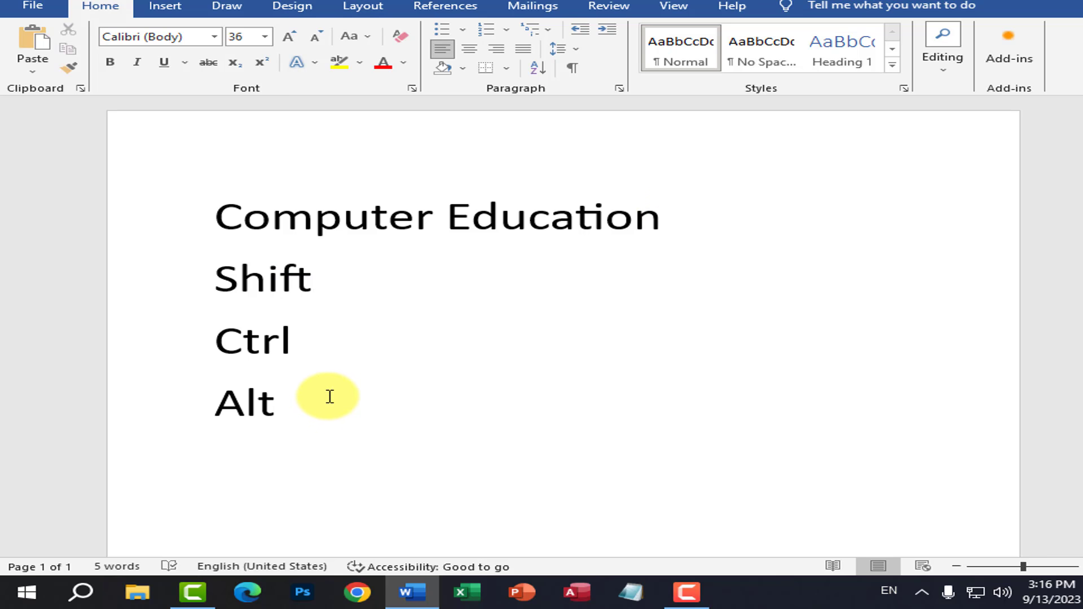
- Write aA on a new line below Alt to compare the lowercase and capital letter
{"action": "key", "text": "Return"}
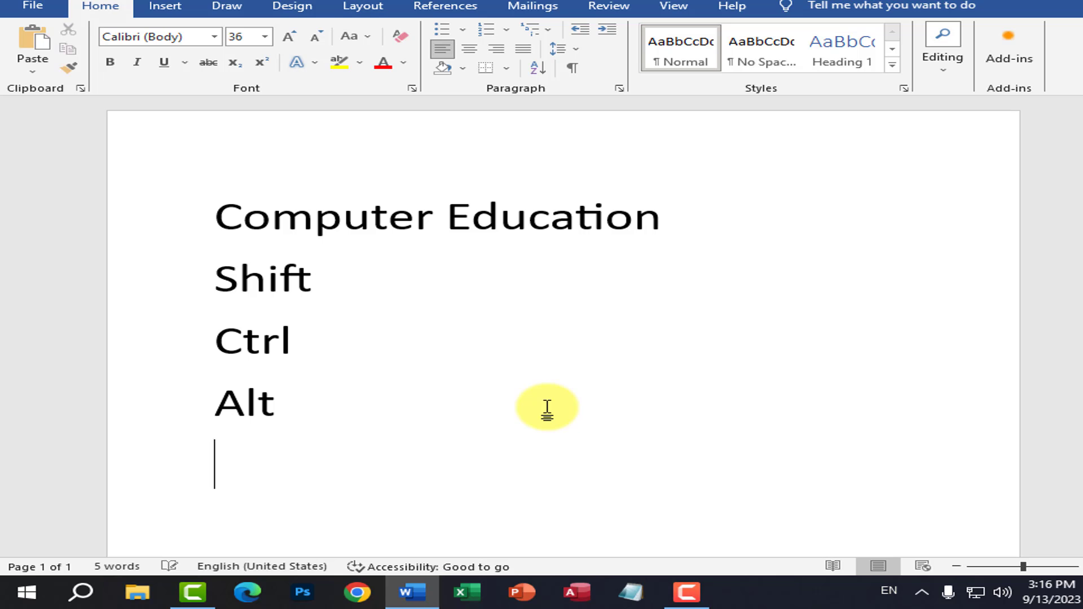
{"action": "type", "text": "A"}
{"action": "key", "text": "BackSpace"}
{"action": "type", "text": "aA"}
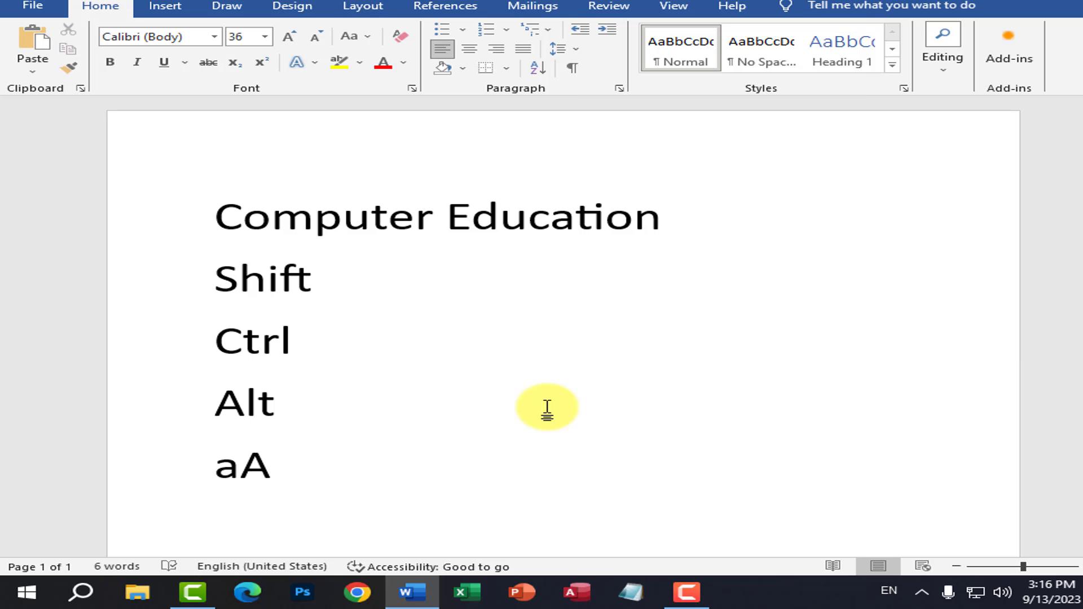
- Select all the text in the document, and open the File page before returning to the document
{"action": "key", "text": "ctrl+a"}
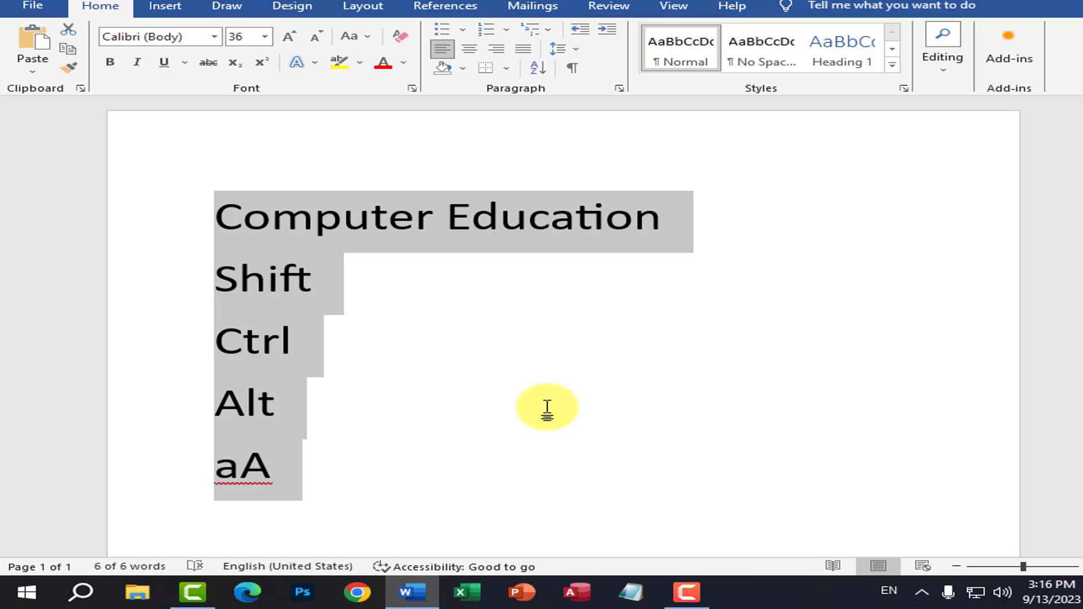
{"action": "left_click", "coordinate": [341, 467]}
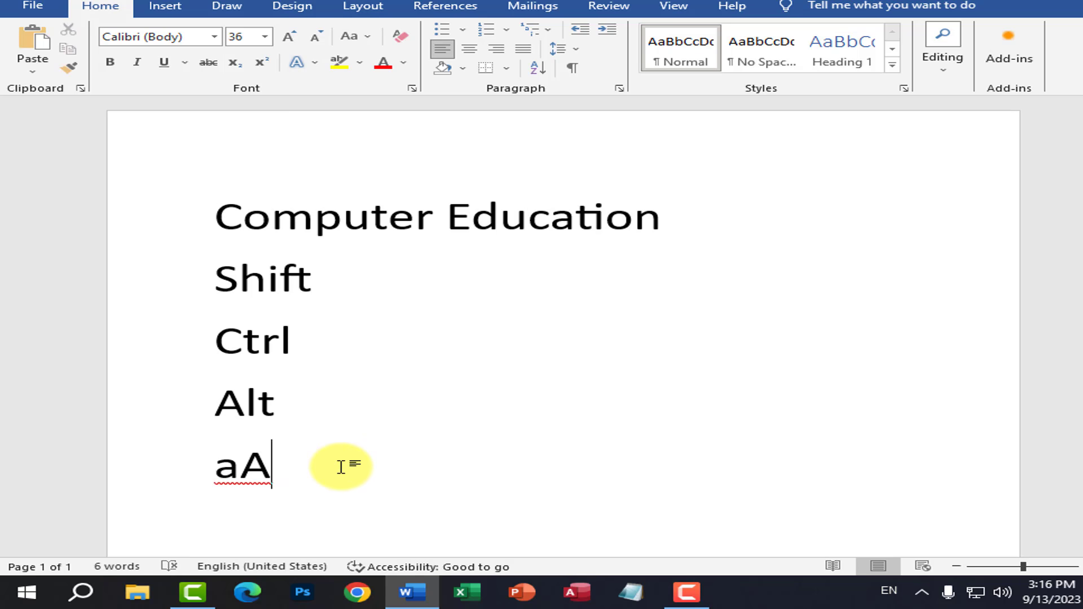
{"action": "key", "text": "alt+a"}
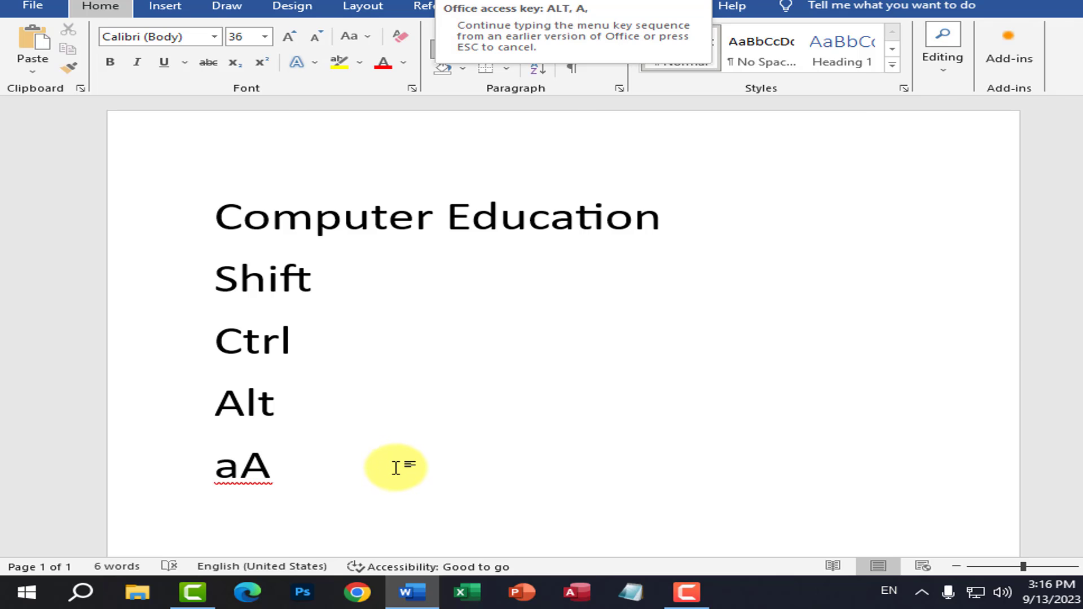
{"action": "key", "text": "Escape"}
{"action": "key", "text": "alt+f"}
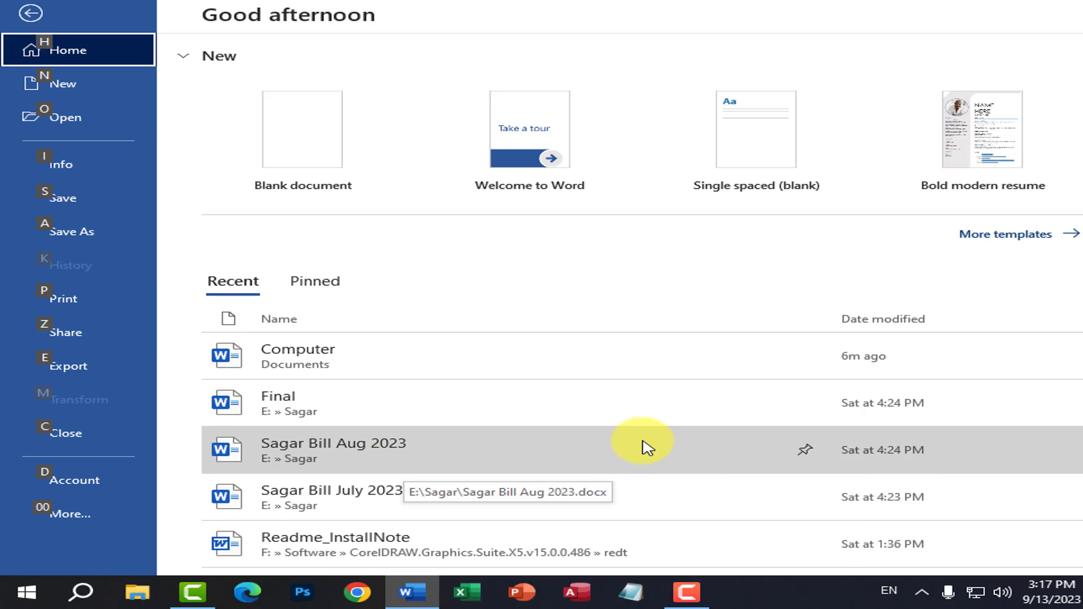
{"action": "key", "text": "Escape"}
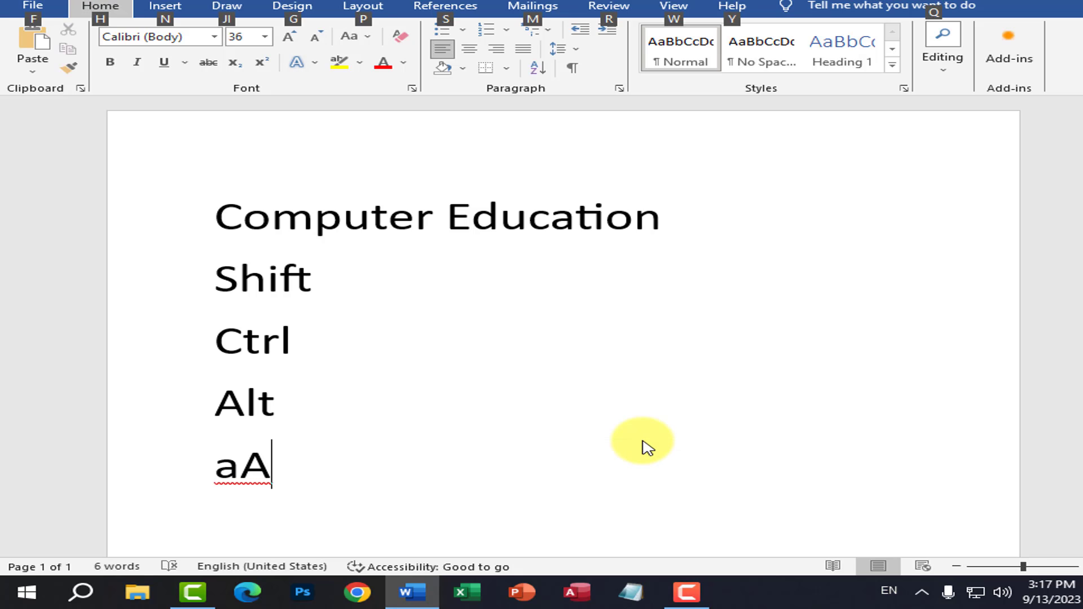
{"action": "key", "text": "Escape"}
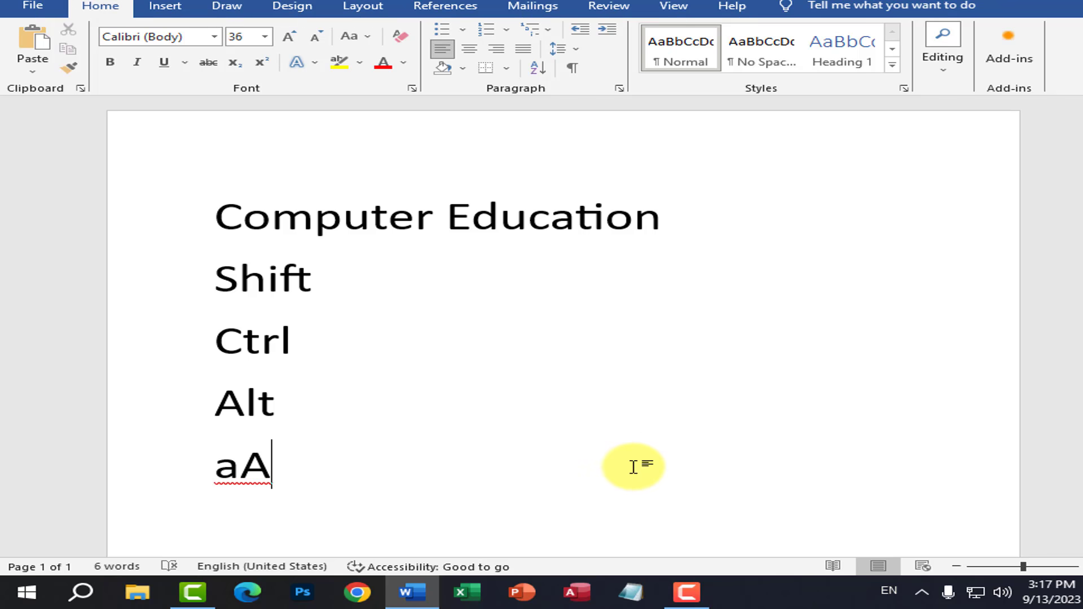
- Delete the text aA below Alt, trying the letter f in its place and removing it too
{"action": "key", "text": "BackSpace"}
{"action": "key", "text": "BackSpace"}
{"action": "type", "text": "f"}
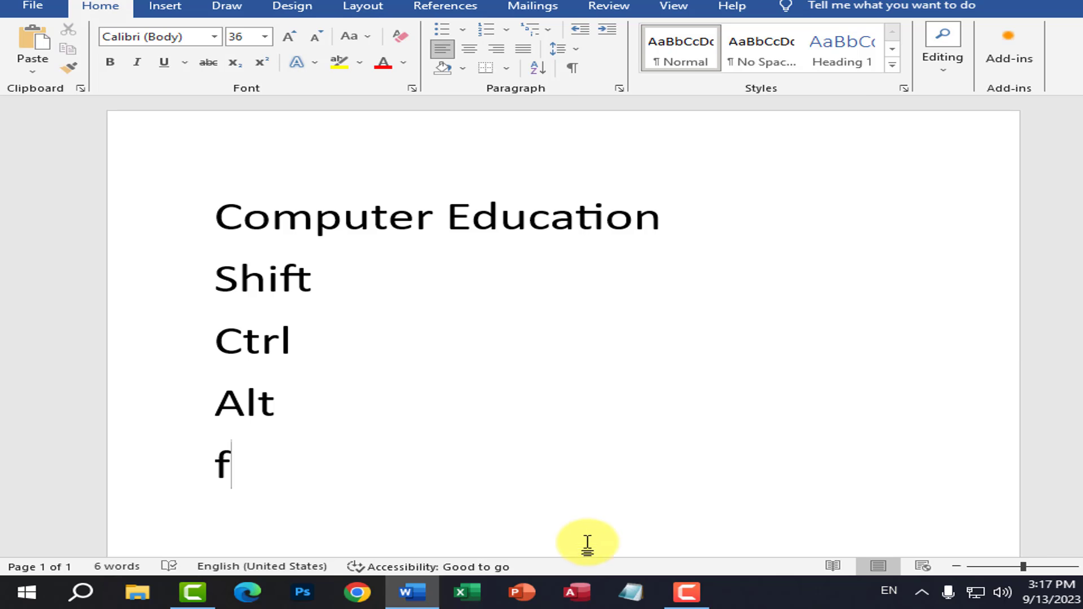
{"action": "key", "text": "BackSpace"}
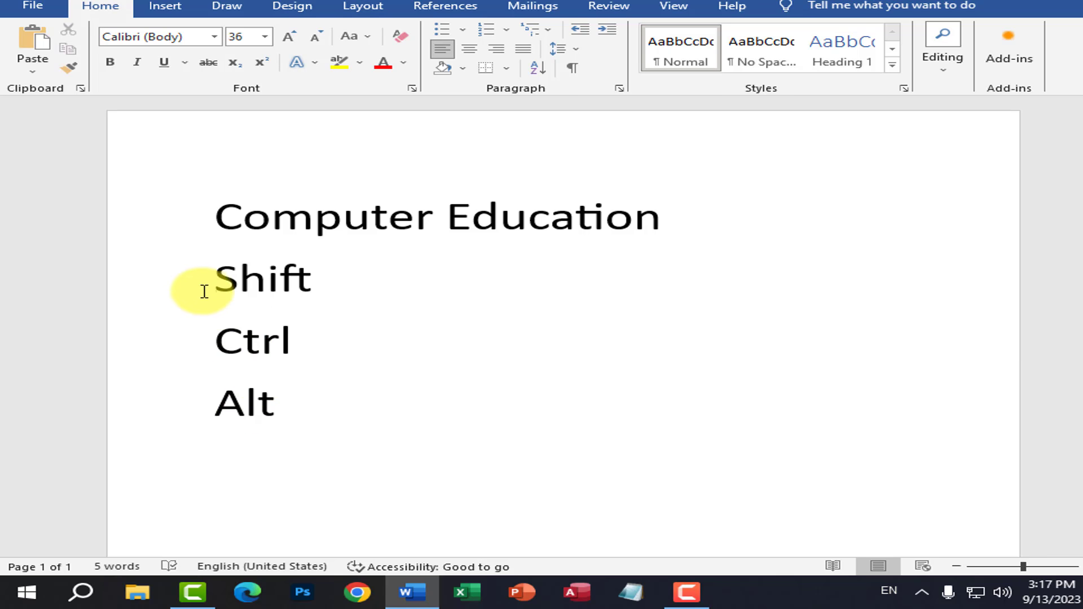
- Select the Shift, Ctrl and Alt lines, and select all four lines including the heading
{"action": "left_click_drag", "start_coordinate": [204, 290], "coordinate": [326, 397]}
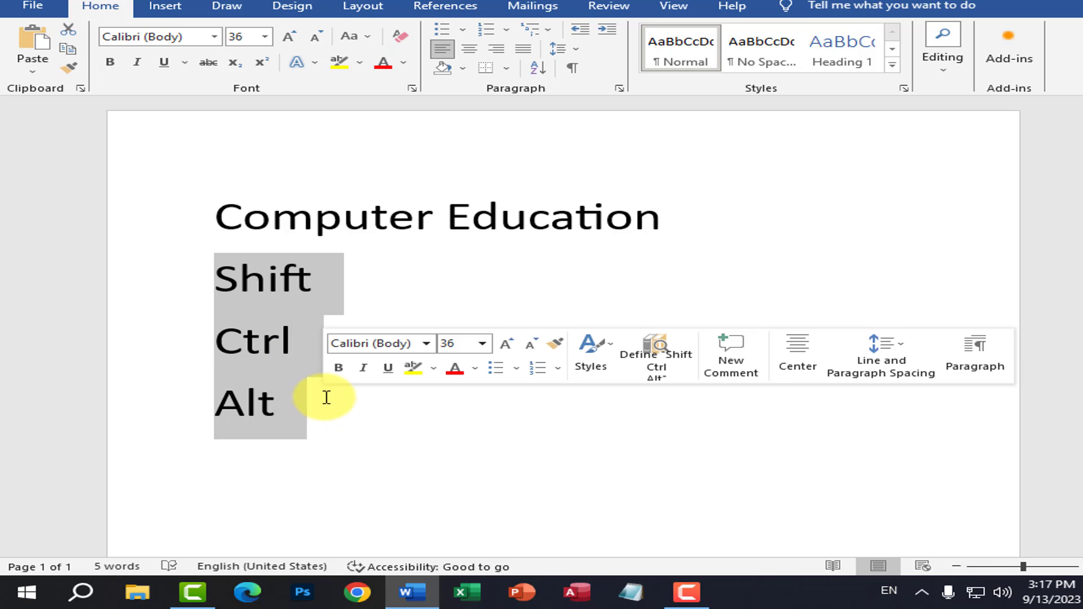
{"action": "left_click", "coordinate": [326, 399]}
{"action": "key", "text": "Return"}
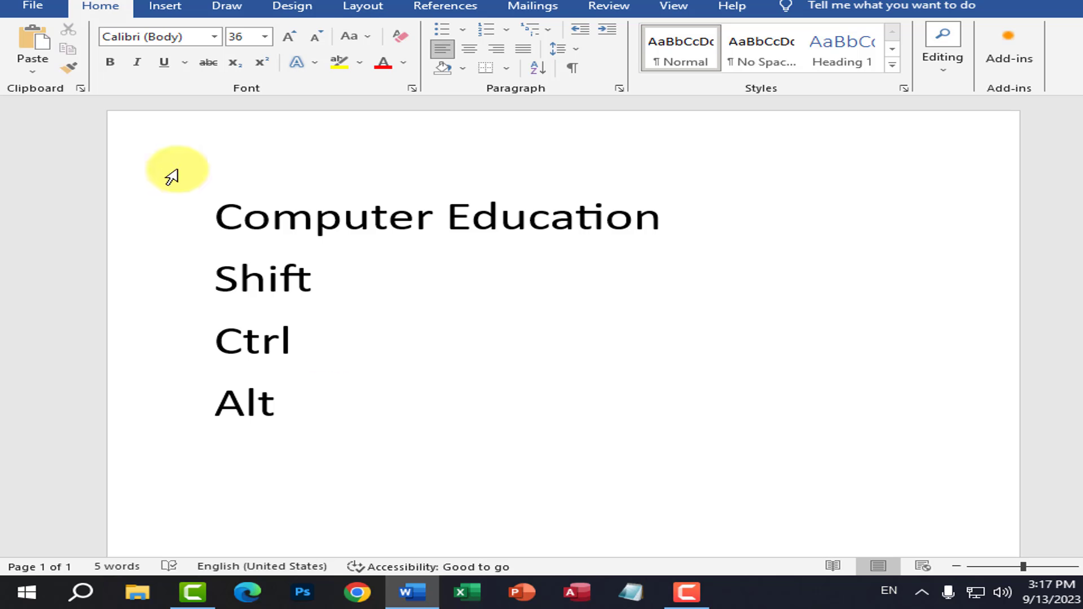
{"action": "left_click_drag", "start_coordinate": [314, 401], "coordinate": [112, 221]}
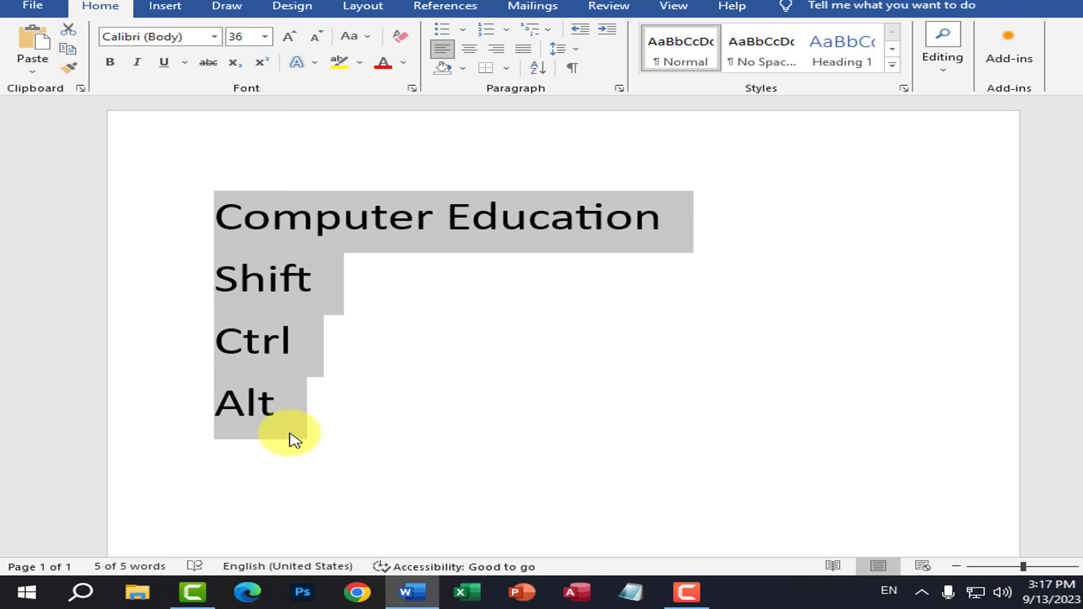
{"action": "left_click_drag", "start_coordinate": [276, 404], "coordinate": [198, 235]}
{"action": "left_click", "coordinate": [296, 314]}
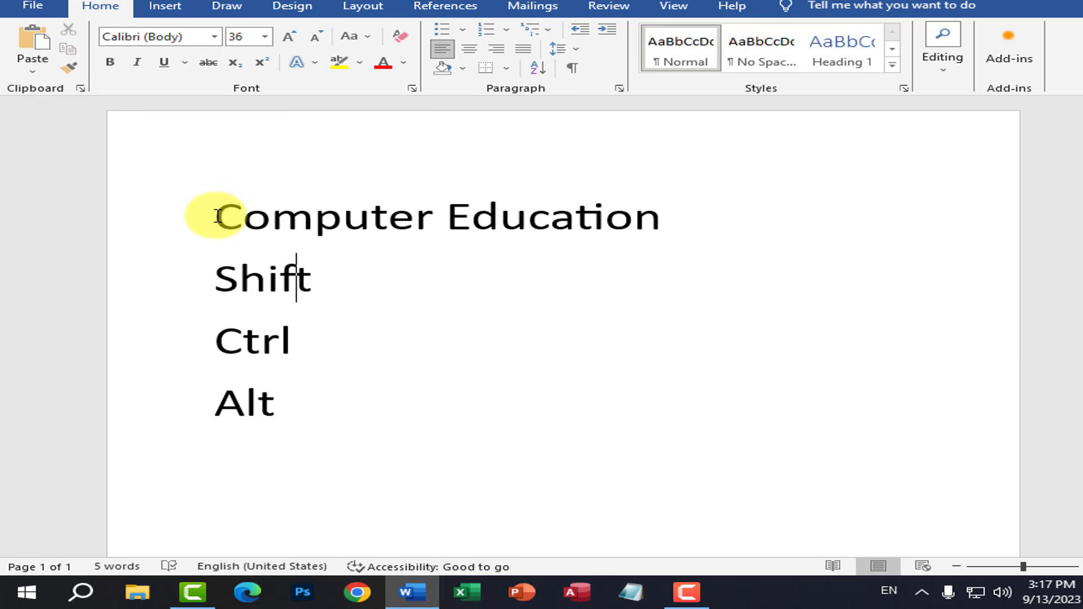
- Select the Computer Education heading letter by letter from its end back to its start
{"action": "left_click", "coordinate": [217, 216]}
{"action": "left_click", "coordinate": [727, 220]}
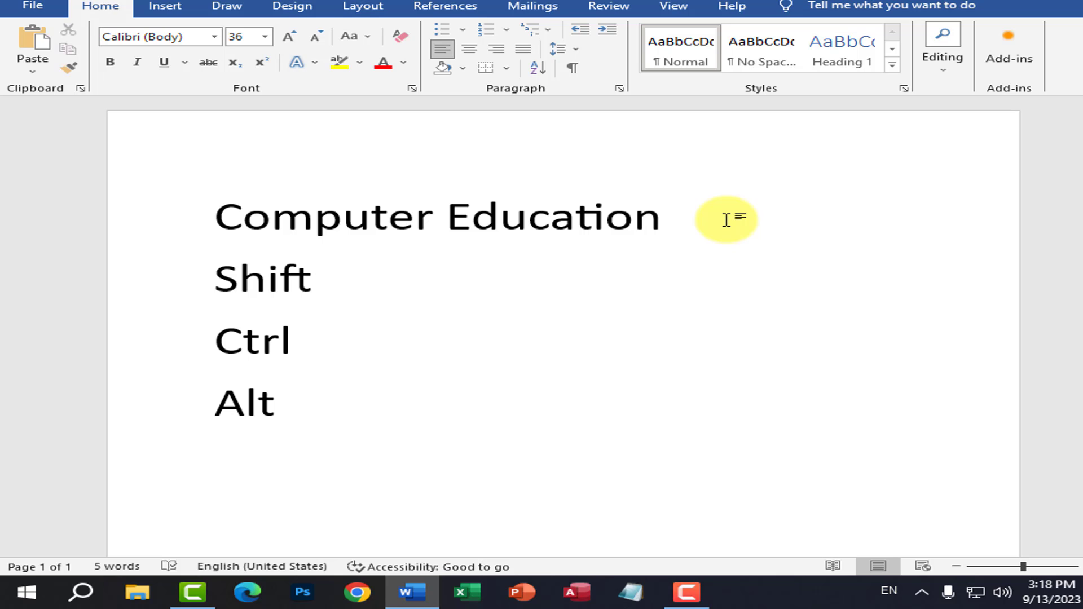
{"action": "key", "text": "shift+Left"}
{"action": "key", "text": "shift+Left"}
{"action": "key", "text": "shift+Left"}
{"action": "key", "text": "shift+Left"}
{"action": "key", "text": "shift+Left"}
{"action": "key", "text": "shift+Left"}
{"action": "key", "text": "shift+Left"}
{"action": "key", "text": "shift+Left"}
{"action": "key", "text": "shift+Left"}
{"action": "key", "text": "shift+Left"}
{"action": "key", "text": "shift+Left"}
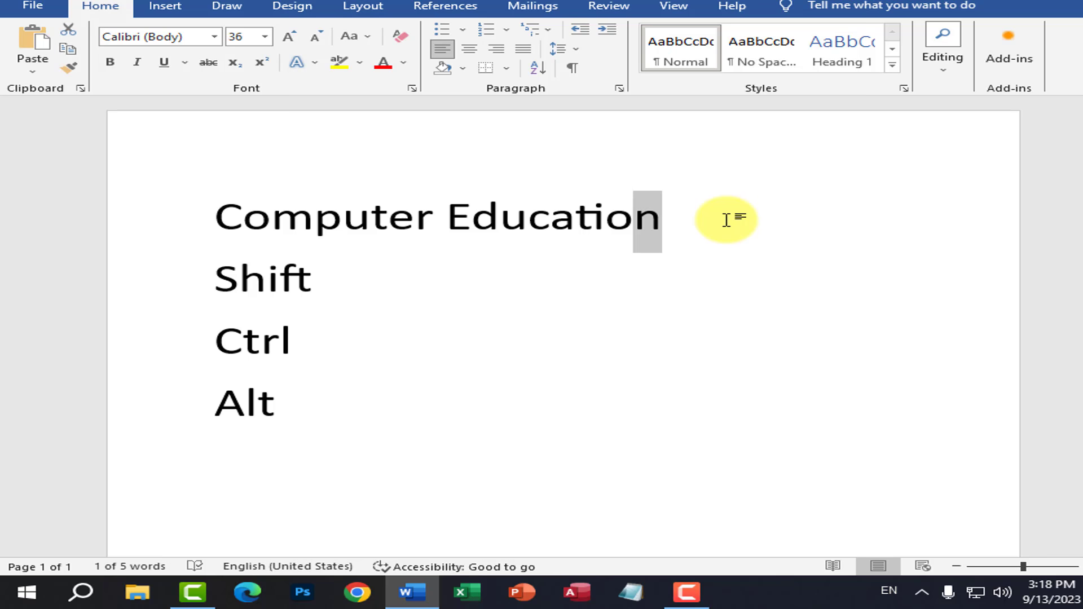
{"action": "key", "text": "shift+Left"}
{"action": "key", "text": "shift+Left"}
{"action": "key", "text": "shift+Left"}
{"action": "key", "text": "shift+Left"}
{"action": "key", "text": "shift+Left"}
{"action": "key", "text": "shift+Left"}
{"action": "key", "text": "shift+Left"}
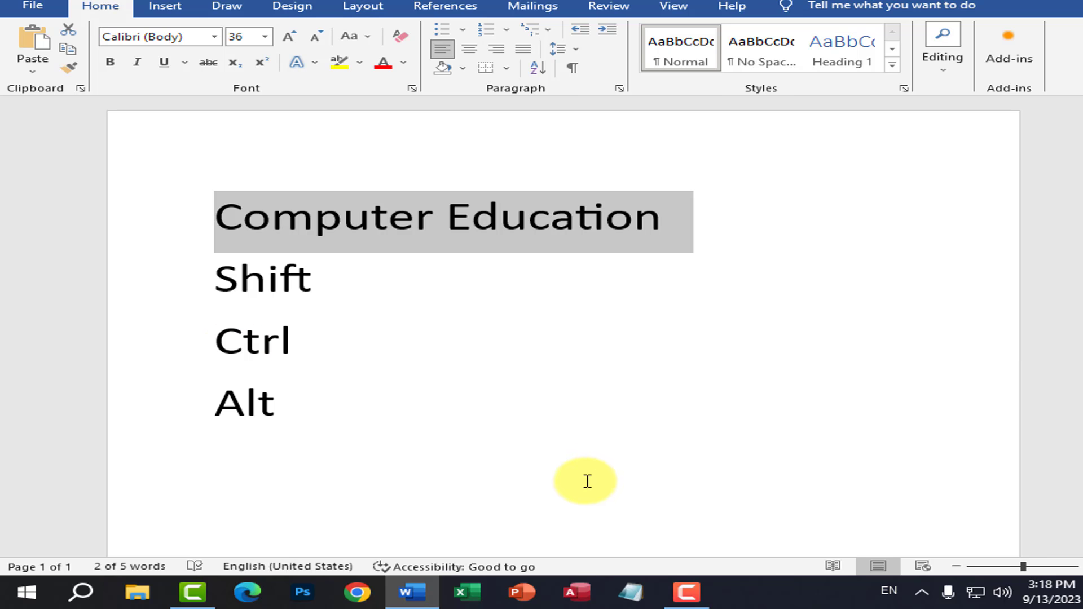
- Add a new line reading < > below Alt
{"action": "left_click", "coordinate": [379, 402]}
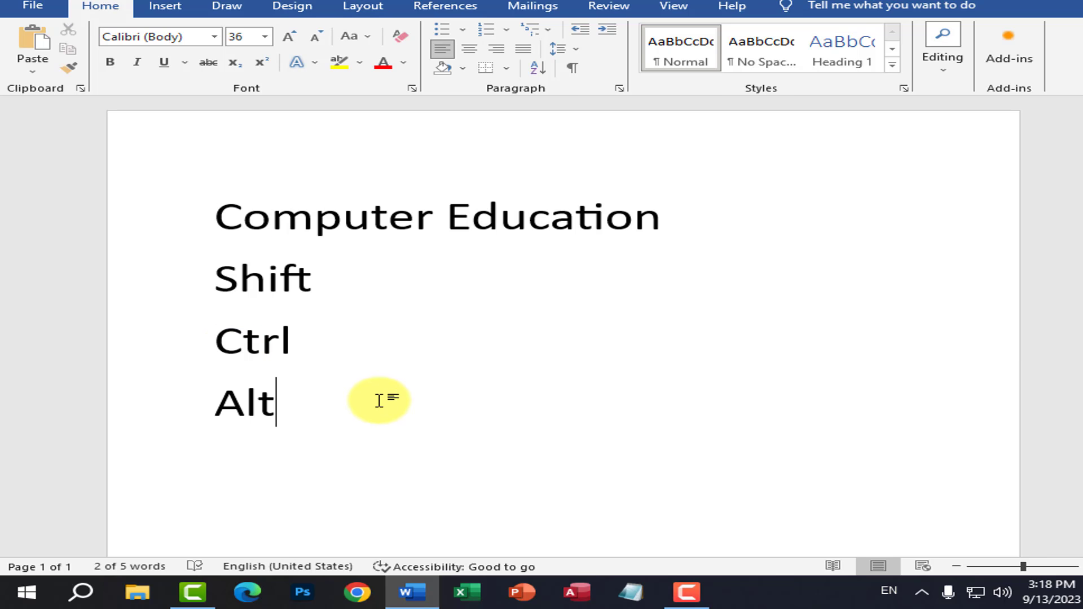
{"action": "key", "text": "Return"}
{"action": "type", "text": "< >"}
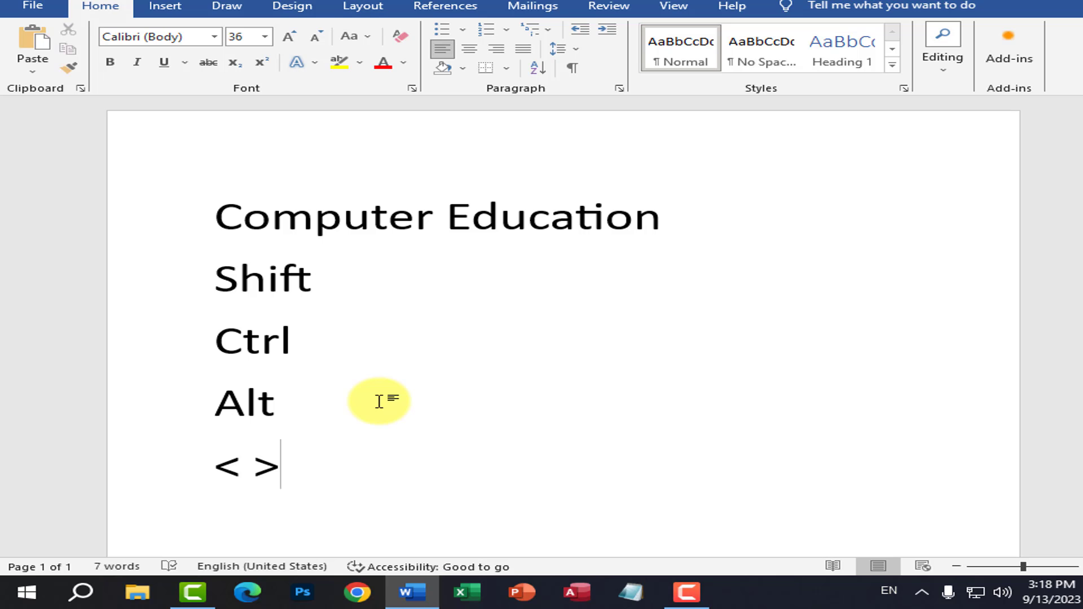
- Insert a line with the letter A between Alt and the < > line
{"action": "left_click", "coordinate": [220, 467]}
{"action": "left_click", "coordinate": [261, 466]}
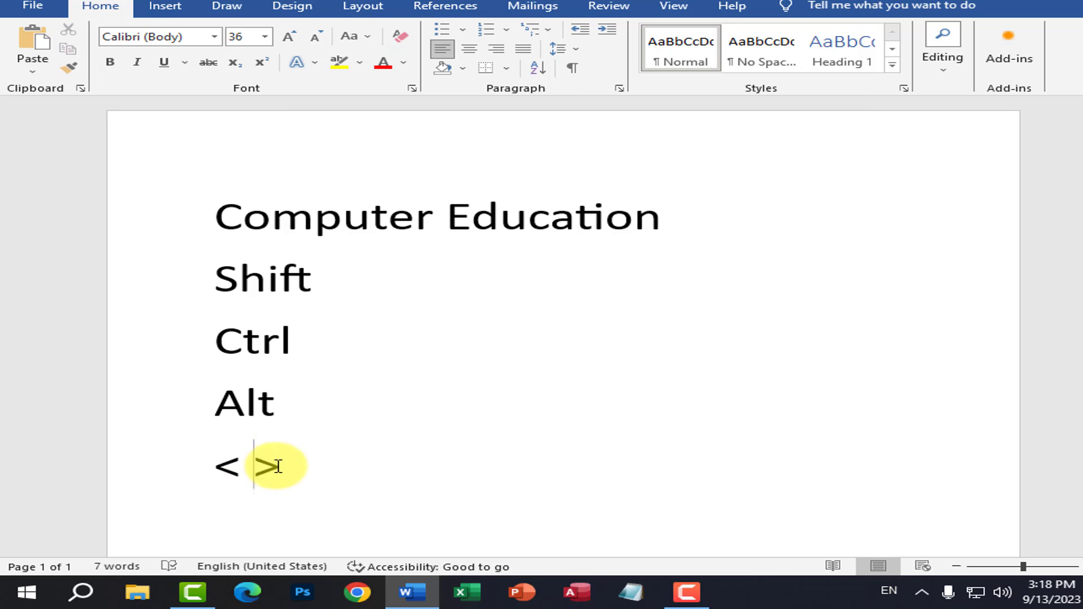
{"action": "double_click", "coordinate": [277, 466]}
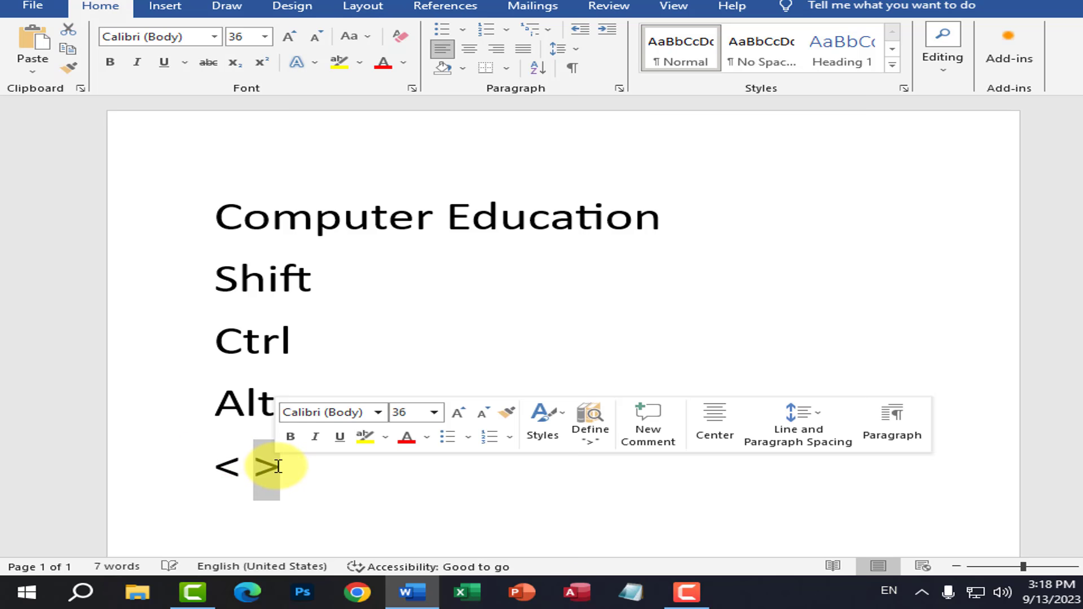
{"action": "left_click", "coordinate": [219, 467]}
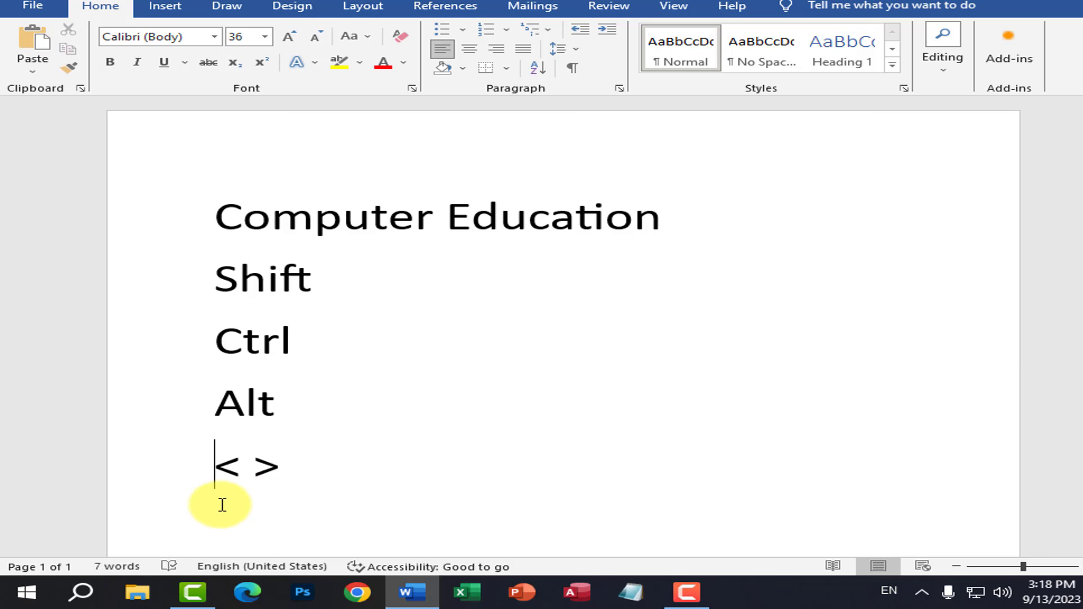
{"action": "key", "text": "Return"}
{"action": "type", "text": "A"}
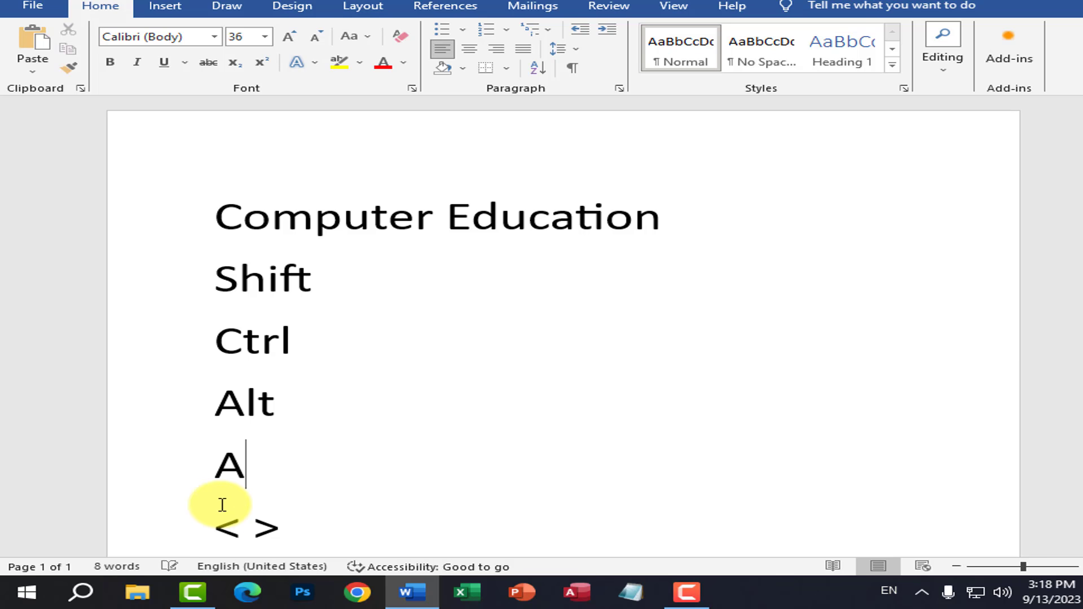
- Extend the A line to A< and add a line reading A> directly below it
{"action": "type", "text": "<"}
{"action": "key", "text": "Return"}
{"action": "type", "text": "A>"}
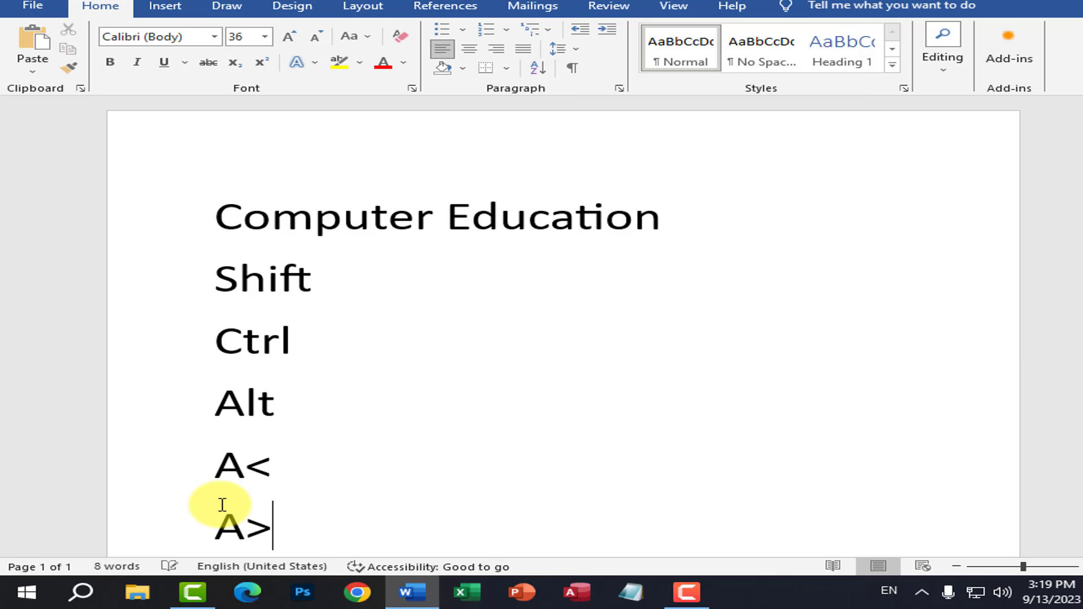
{"action": "scroll", "coordinate": [229, 503], "scroll_direction": "down", "scroll_amount": 2}
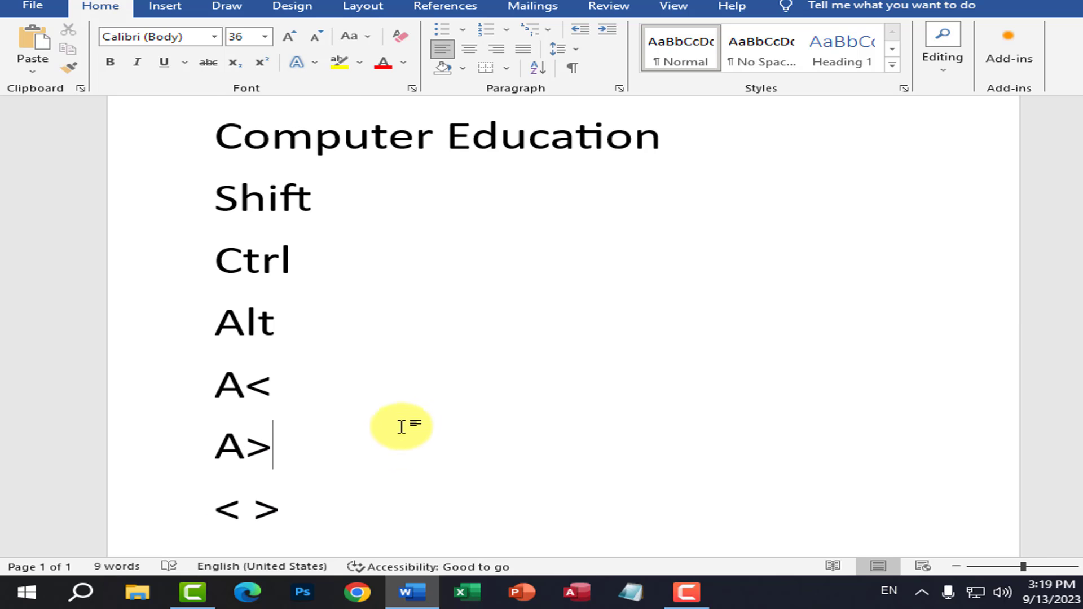
- Examine the < and > signs beside the letter A in the two comparison lines
{"action": "left_click", "coordinate": [251, 386]}
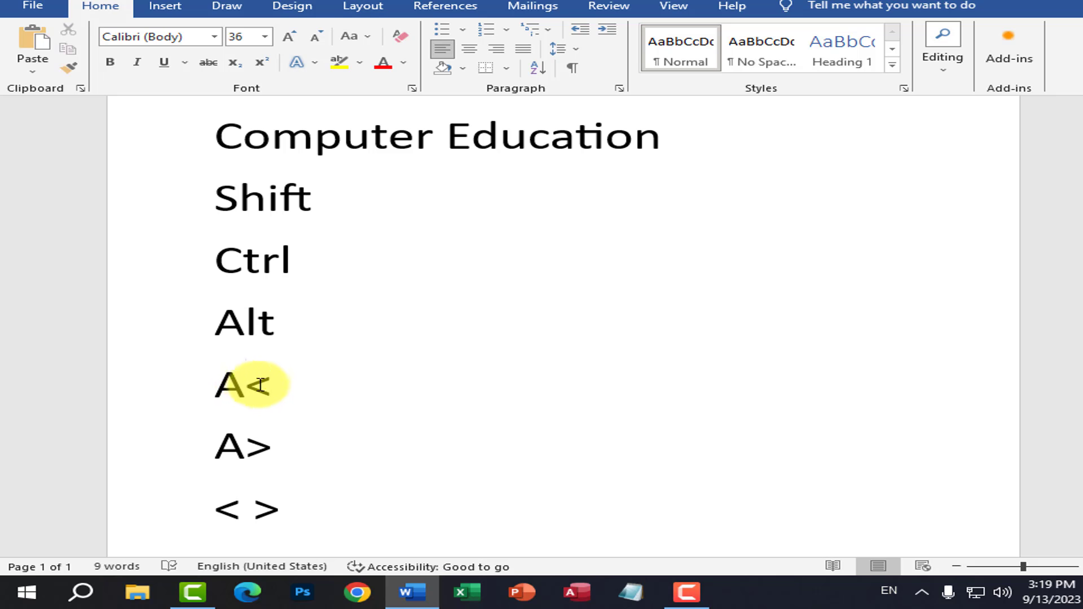
{"action": "left_click", "coordinate": [286, 384]}
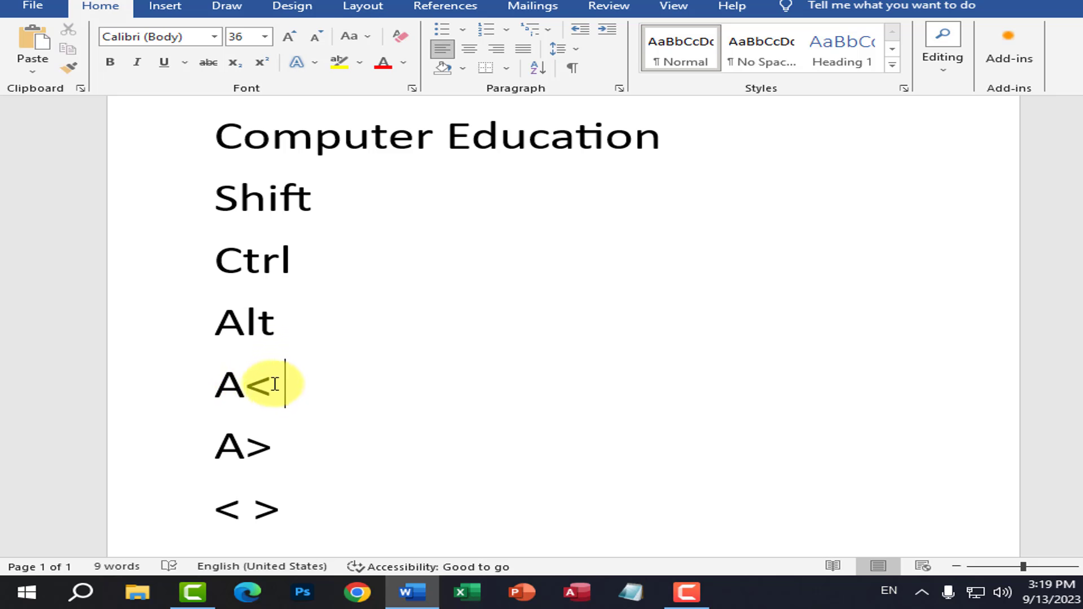
{"action": "left_click", "coordinate": [250, 447]}
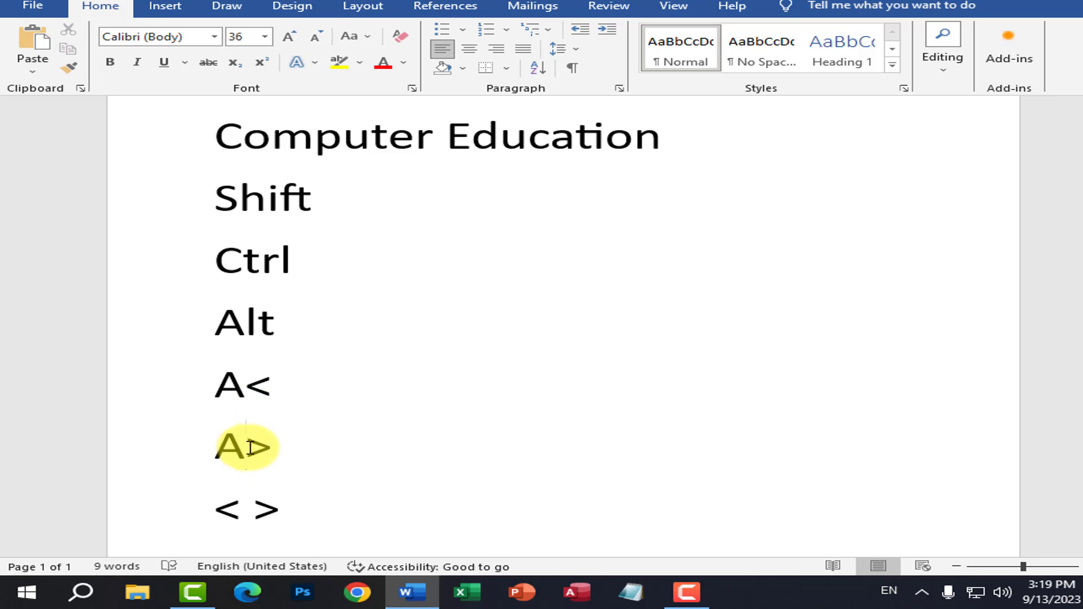
{"action": "left_click", "coordinate": [277, 449]}
{"action": "left_click_drag", "start_coordinate": [270, 452], "coordinate": [243, 445]}
{"action": "left_click", "coordinate": [236, 441]}
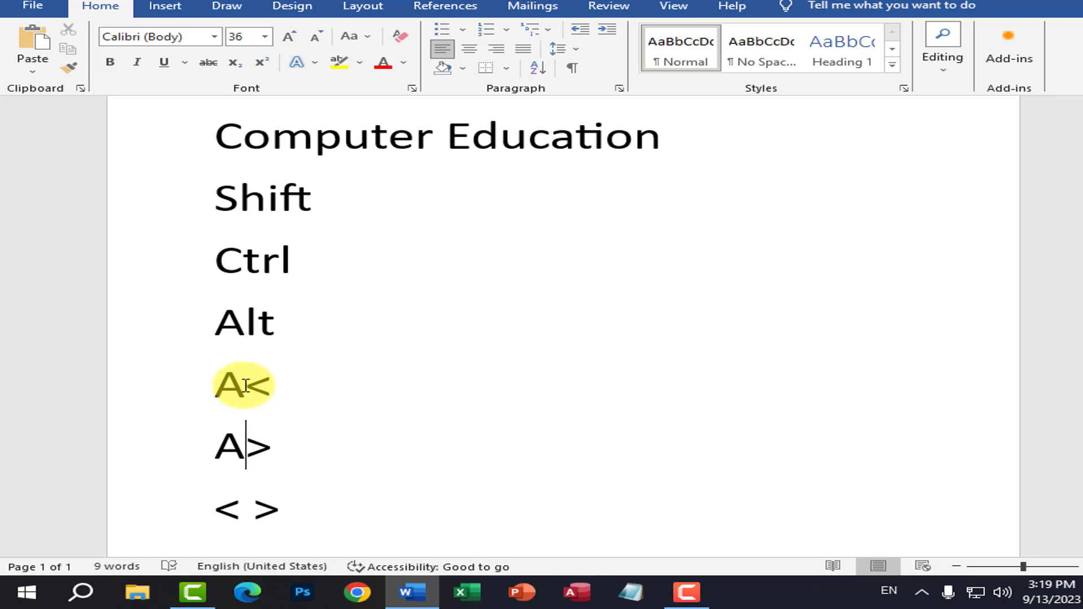
{"action": "left_click", "coordinate": [273, 387]}
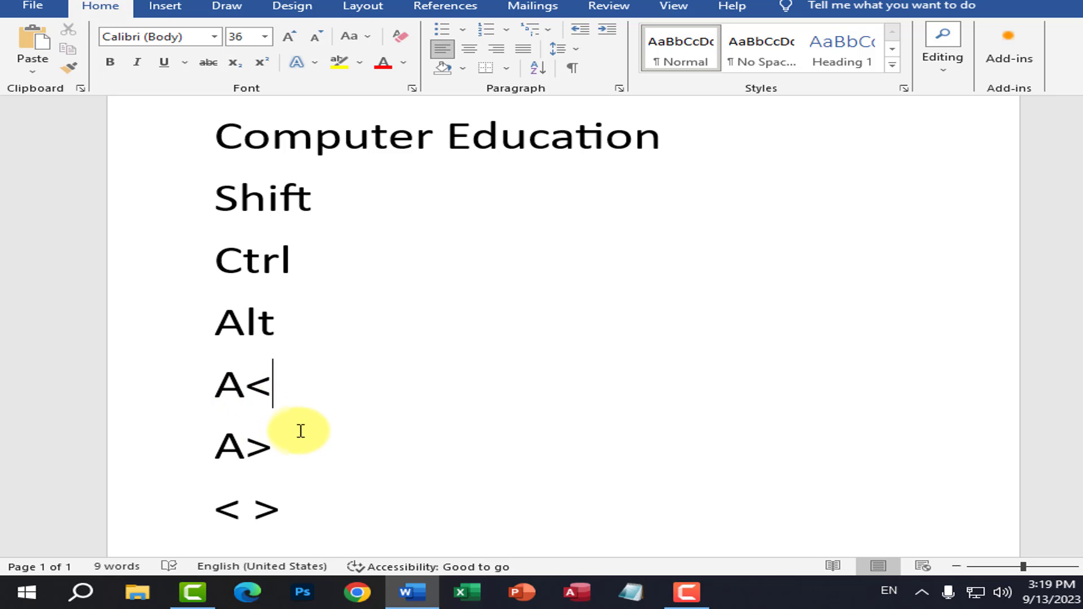
{"action": "left_click", "coordinate": [249, 444]}
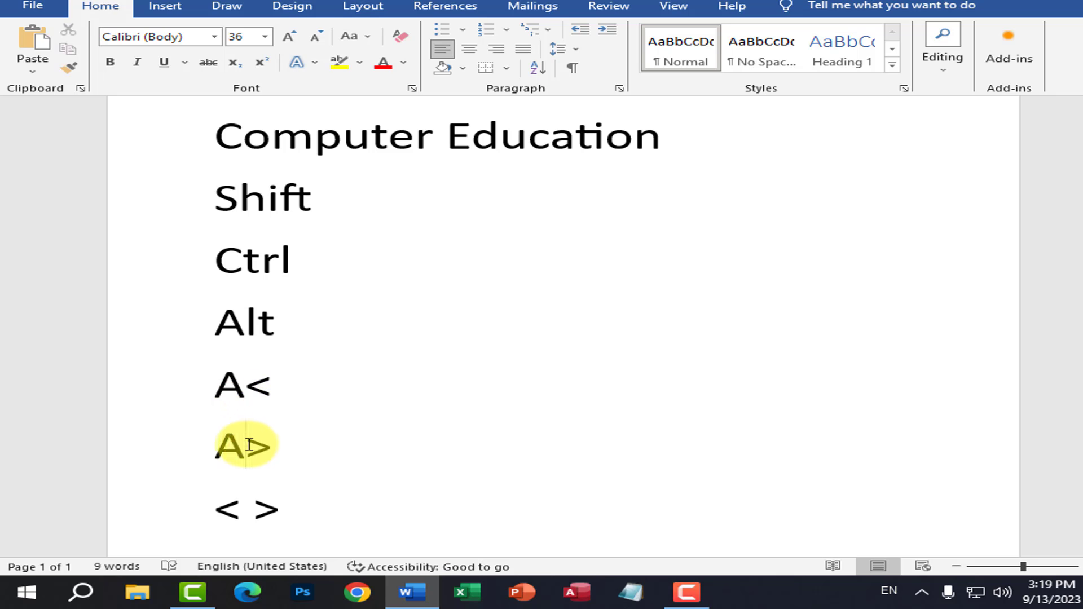
- Complete the two comparison lines so they read A<B and A>B
{"action": "left_click", "coordinate": [279, 389]}
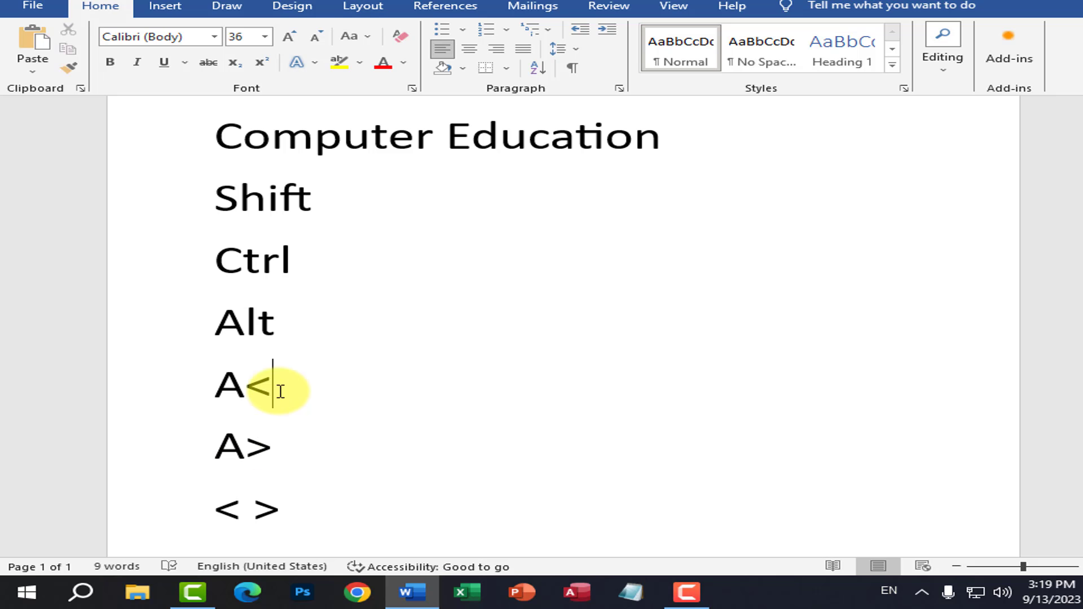
{"action": "type", "text": "B"}
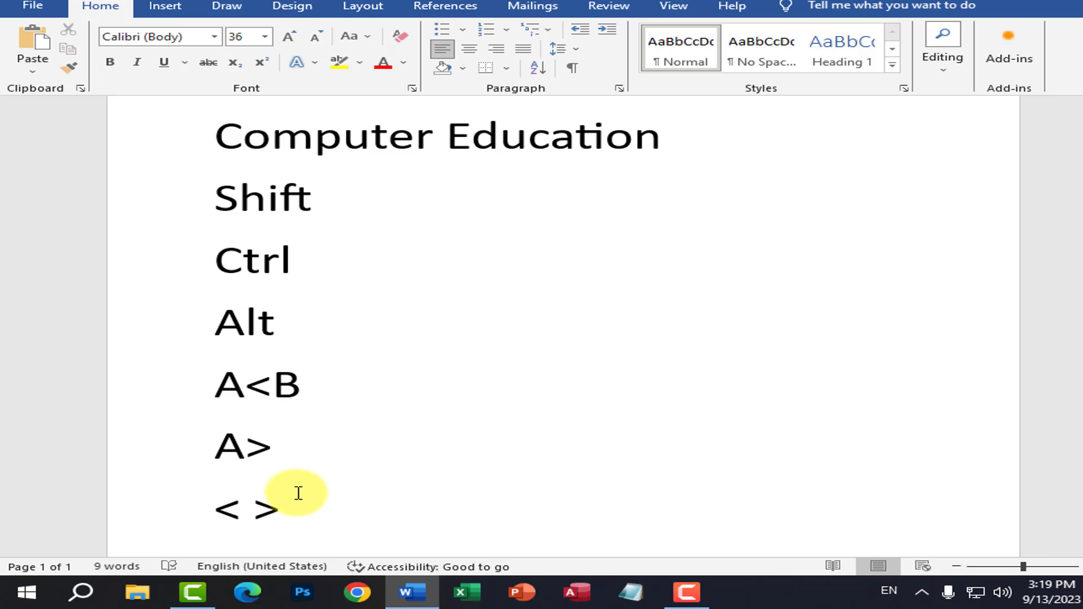
{"action": "scroll", "coordinate": [294, 491], "scroll_direction": "down", "scroll_amount": 1}
{"action": "left_click", "coordinate": [278, 360]}
{"action": "type", "text": "B"}
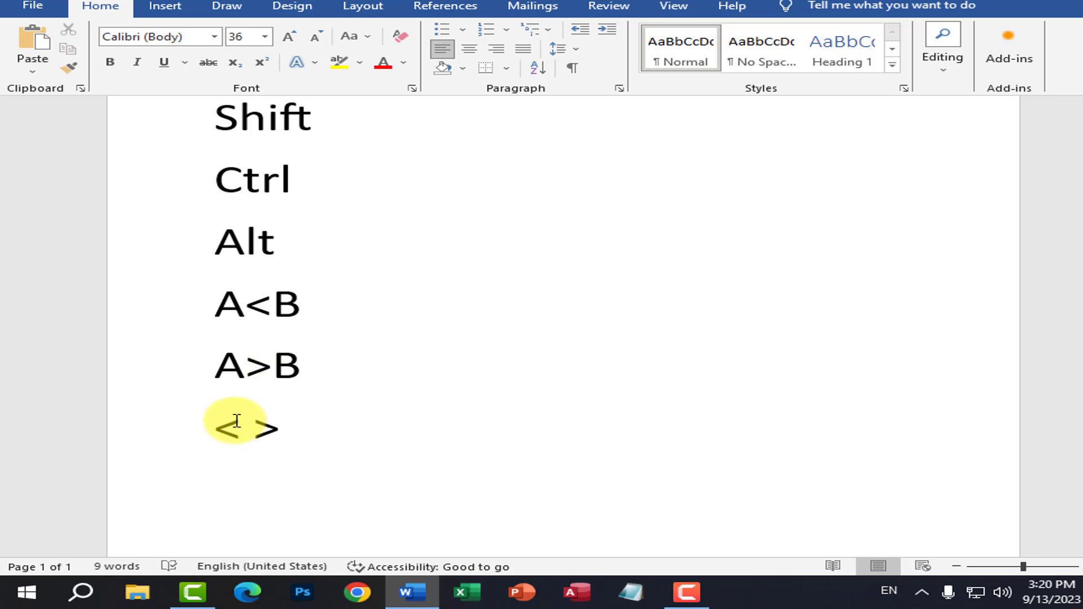
- Extend the second comparison line to A>B<C and briefly select its first letter
{"action": "type", "text": ">C"}
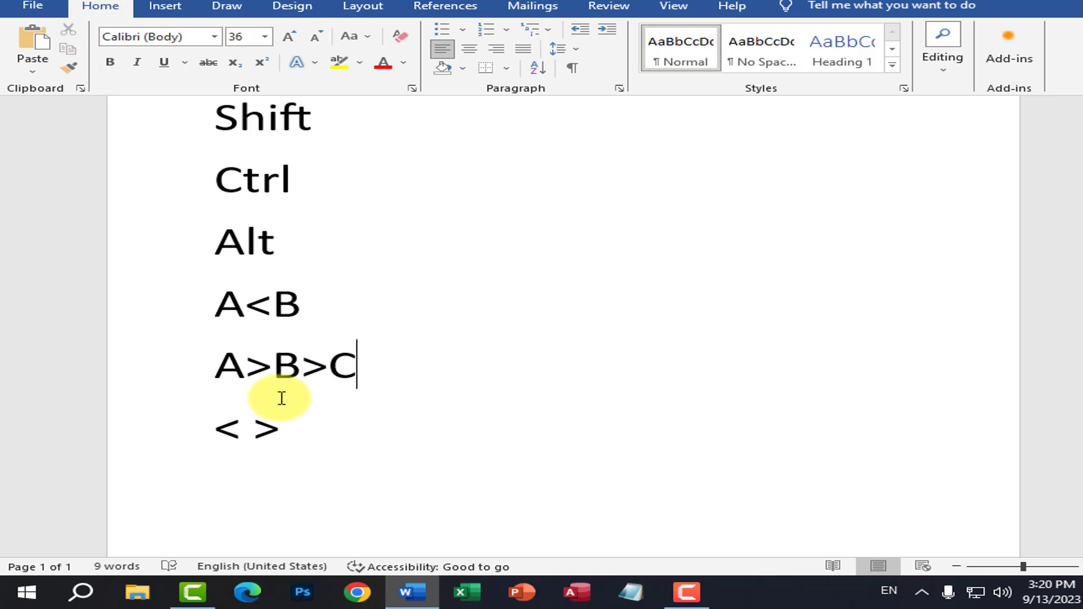
{"action": "key", "text": "BackSpace"}
{"action": "key", "text": "BackSpace"}
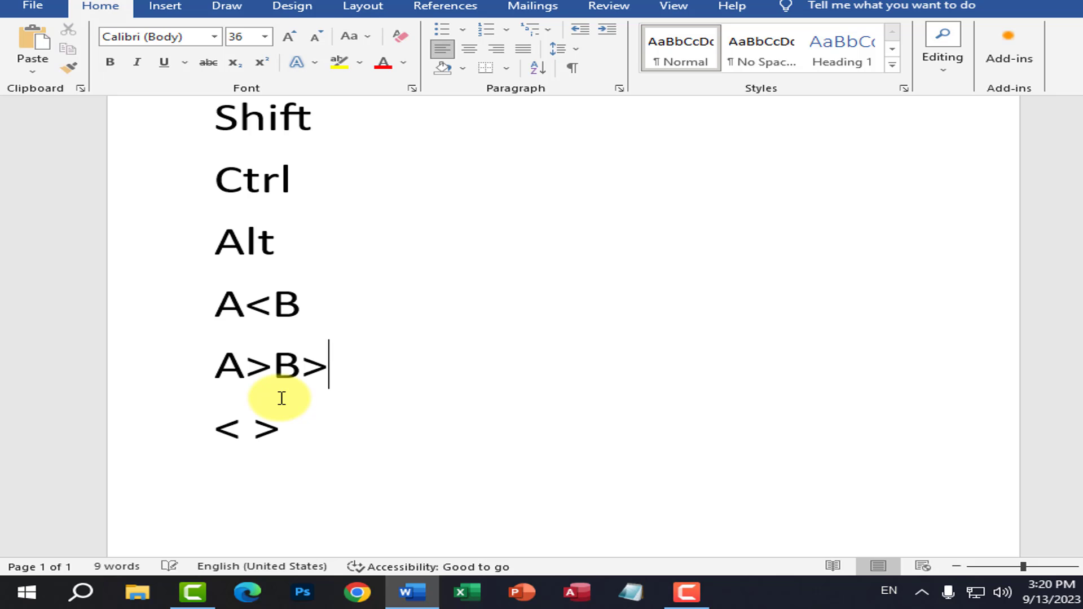
{"action": "type", "text": "<C"}
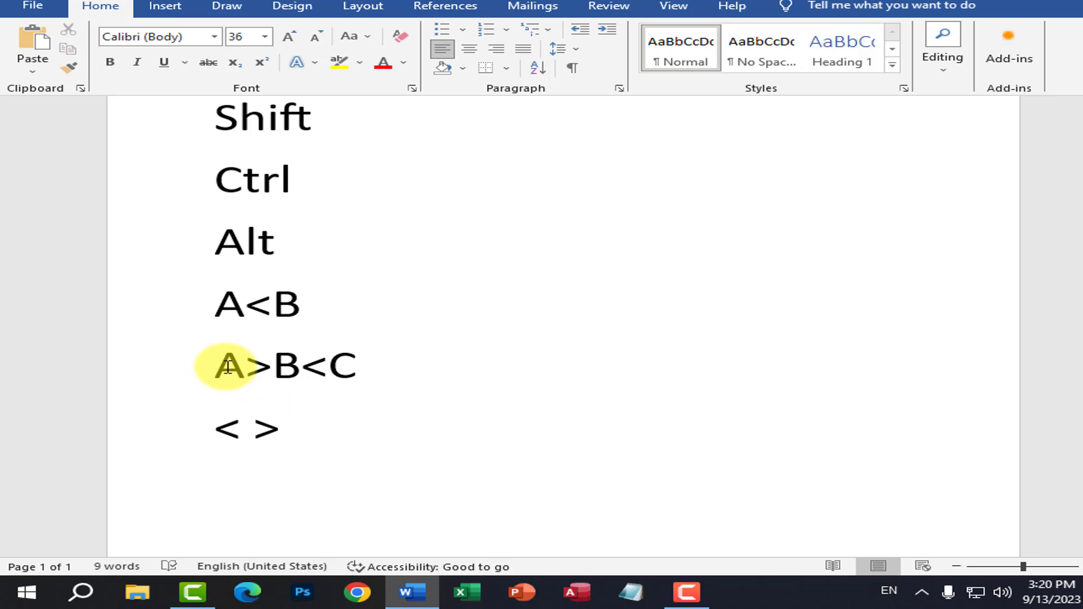
{"action": "left_click_drag", "start_coordinate": [224, 364], "coordinate": [244, 364]}
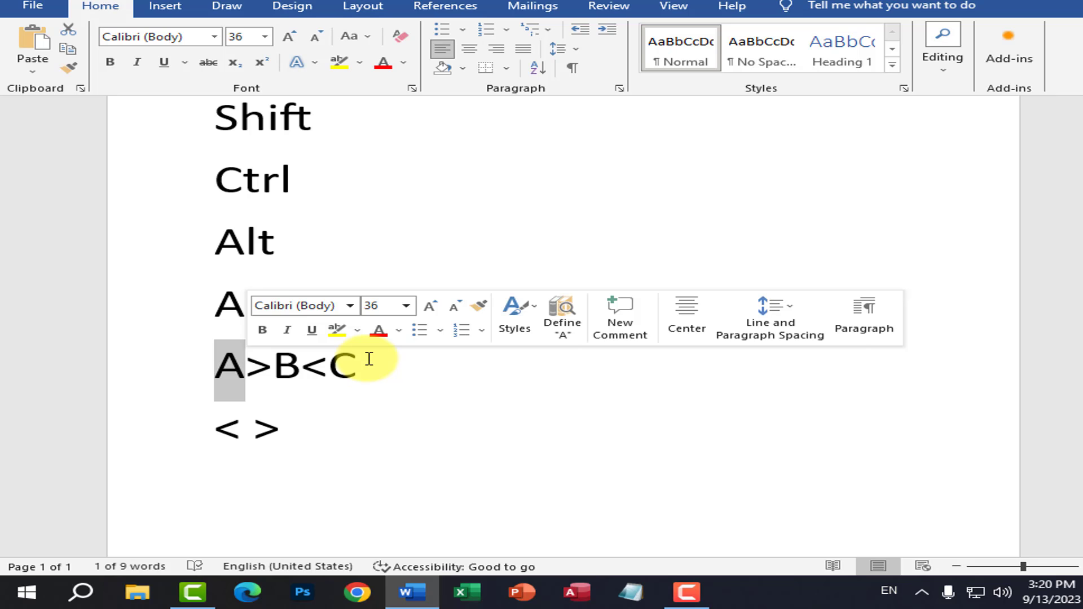
{"action": "left_click", "coordinate": [363, 427]}
- Select the Computer Education heading letter by letter, starting from its first letter
{"action": "scroll", "coordinate": [355, 425], "scroll_direction": "up", "scroll_amount": 2}
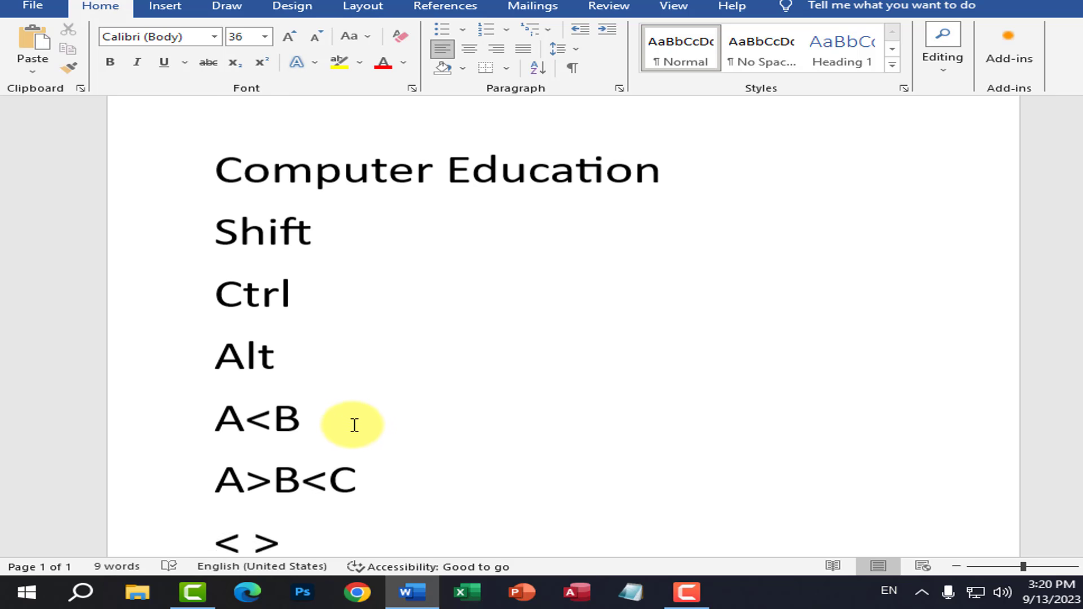
{"action": "scroll", "coordinate": [354, 425], "scroll_direction": "up", "scroll_amount": 1}
{"action": "left_click", "coordinate": [218, 211]}
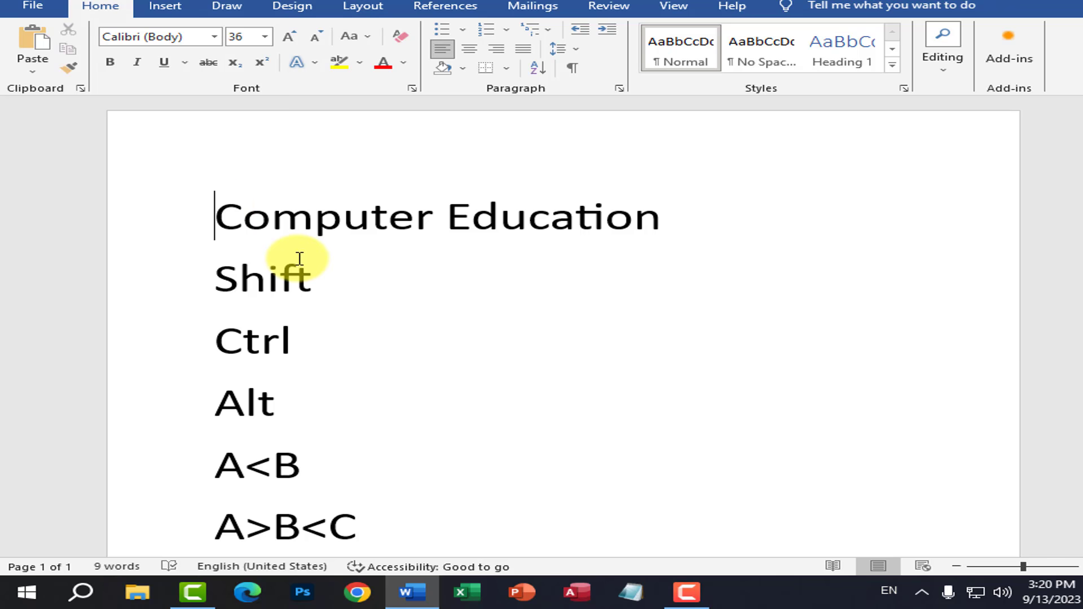
{"action": "key", "text": "shift+Right"}
{"action": "key", "text": "shift+Right"}
{"action": "key", "text": "shift+Right"}
{"action": "key", "text": "shift+Right"}
{"action": "key", "text": "shift+Right"}
{"action": "key", "text": "shift+Right"}
{"action": "key", "text": "shift+Right"}
{"action": "key", "text": "shift+Right"}
{"action": "key", "text": "shift+Right"}
{"action": "key", "text": "shift+Right"}
{"action": "key", "text": "shift+Right"}
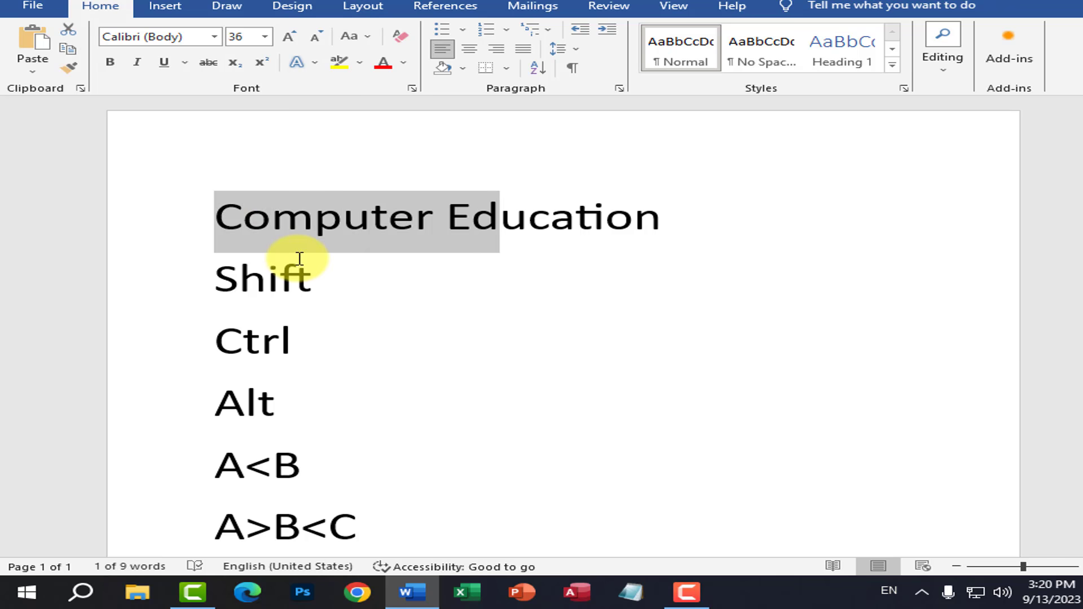
{"action": "key", "text": "shift+Right"}
{"action": "key", "text": "shift+Right"}
{"action": "key", "text": "shift+Right"}
{"action": "key", "text": "shift+Right"}
- Extend a selection upward from the end of the Alt line to the start of the heading
{"action": "key", "text": "Down"}
{"action": "key", "text": "Down"}
{"action": "key", "text": "Down"}
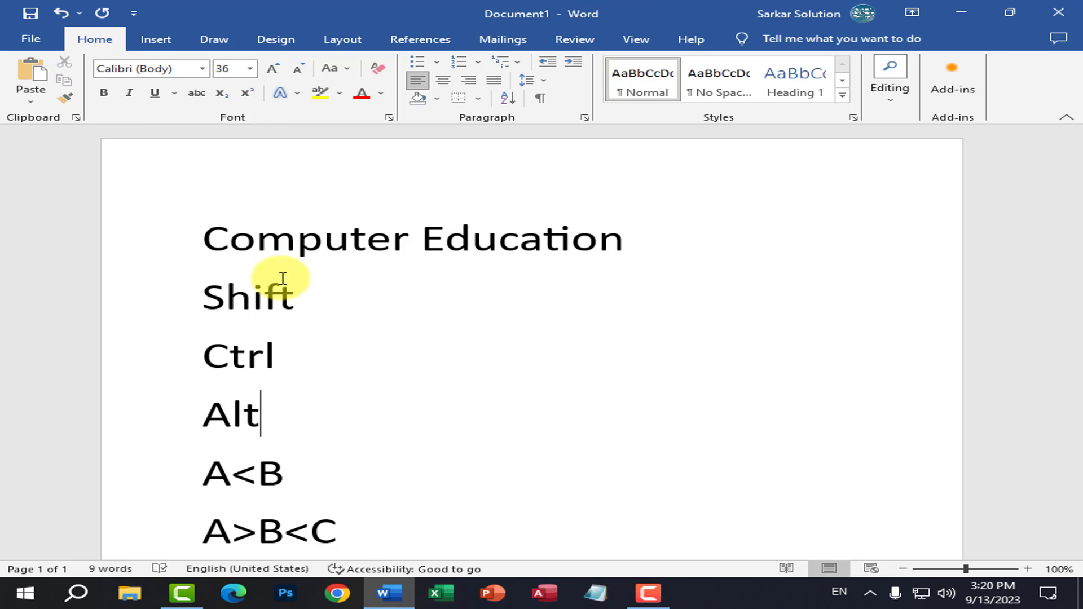
{"action": "key", "text": "shift+Up"}
{"action": "key", "text": "shift+Up"}
{"action": "key", "text": "shift+Up"}
{"action": "key", "text": "shift+Home"}
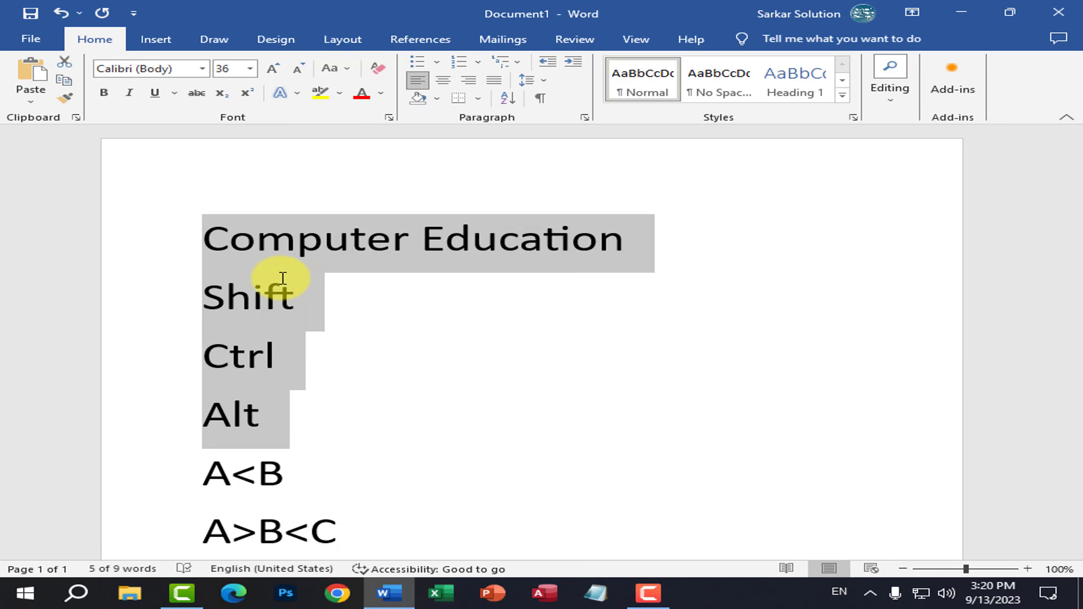
- Select the lines from the Computer Education heading down through Alt and enlarge their font size to 100
{"action": "left_click", "coordinate": [282, 304]}
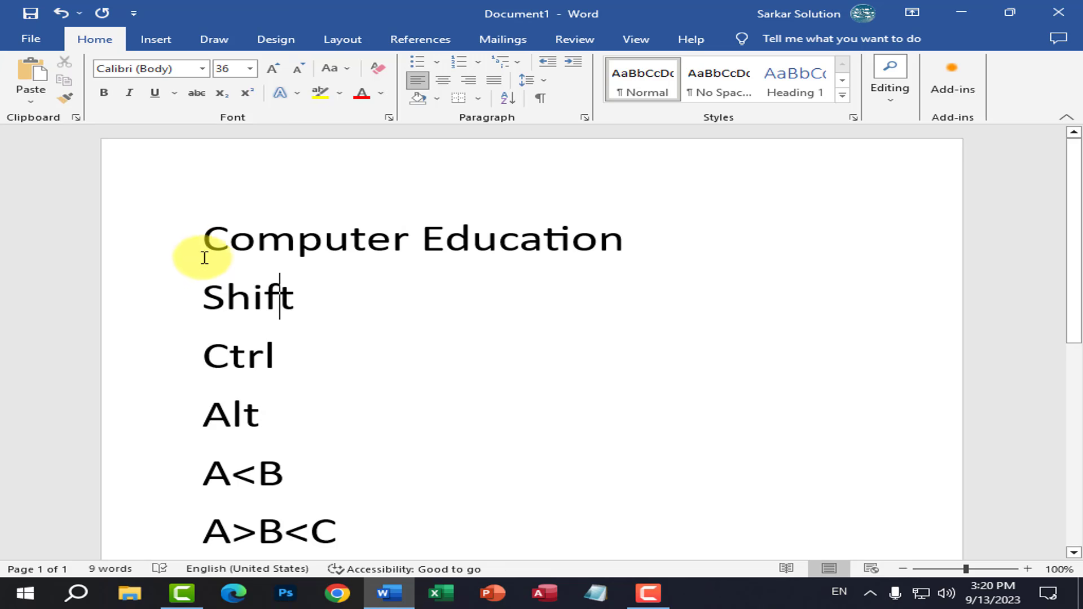
{"action": "left_click", "coordinate": [203, 250]}
{"action": "key", "text": "shift+Down"}
{"action": "key", "text": "shift+Down"}
{"action": "key", "text": "shift+Down"}
{"action": "key", "text": "shift+Down"}
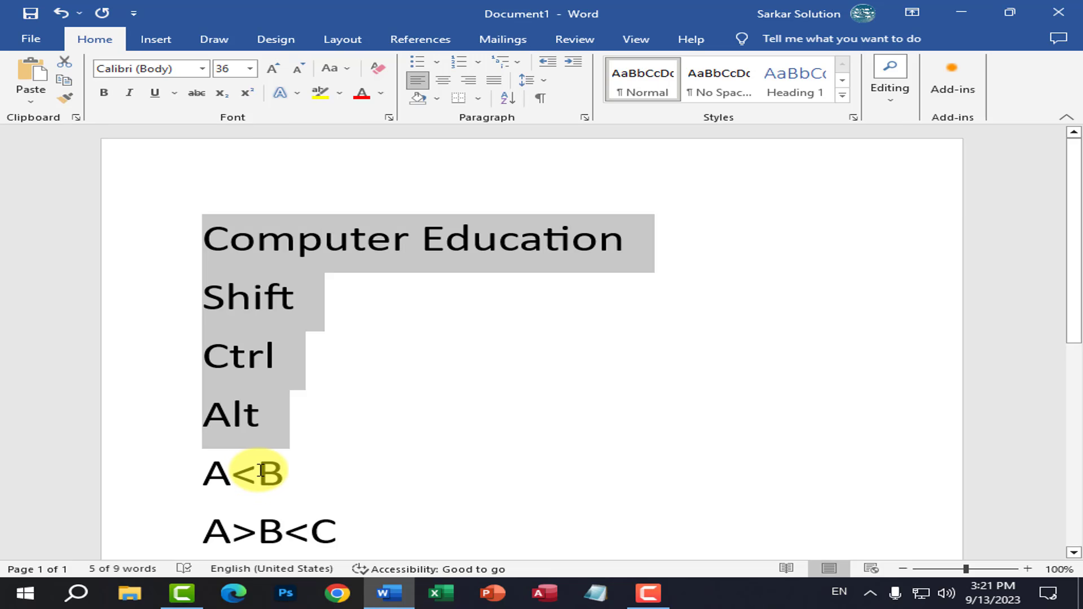
{"action": "key", "text": "ctrl+shift+period"}
{"action": "key", "text": "ctrl+shift+period"}
{"action": "key", "text": "ctrl+shift+period"}
{"action": "key", "text": "ctrl+shift+period"}
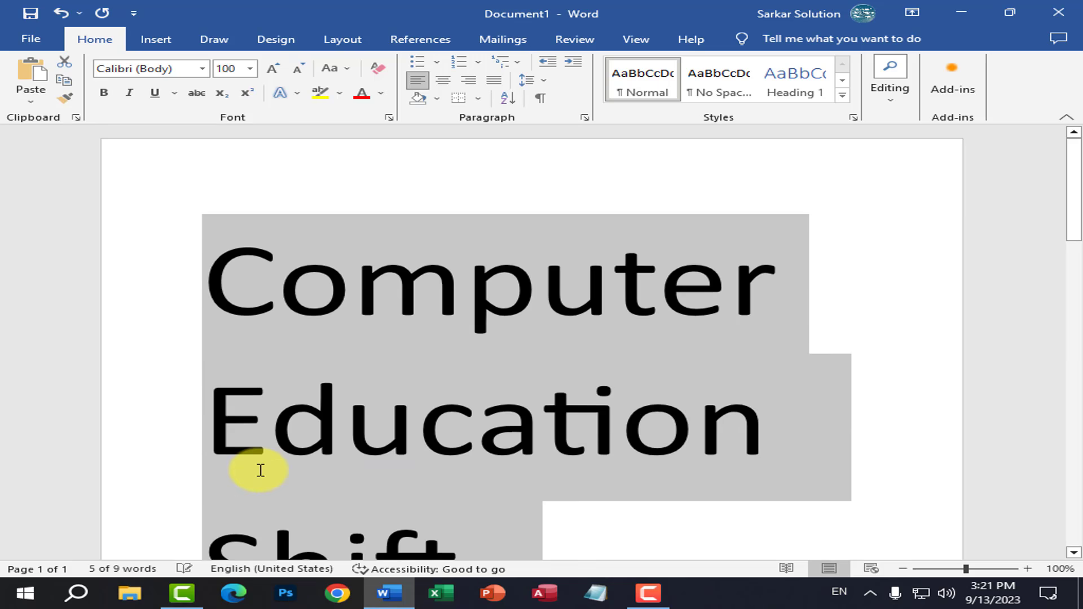
- Shrink the font size of the selected four lines to 36
{"action": "key", "text": "ctrl+shift+comma"}
{"action": "key", "text": "ctrl+shift+comma"}
{"action": "key", "text": "ctrl+shift+comma"}
{"action": "key", "text": "ctrl+shift+comma"}
{"action": "key", "text": "ctrl+shift+comma"}
{"action": "key", "text": "ctrl+shift+period"}
{"action": "key", "text": "ctrl+shift+period"}
{"action": "key", "text": "ctrl+shift+period"}
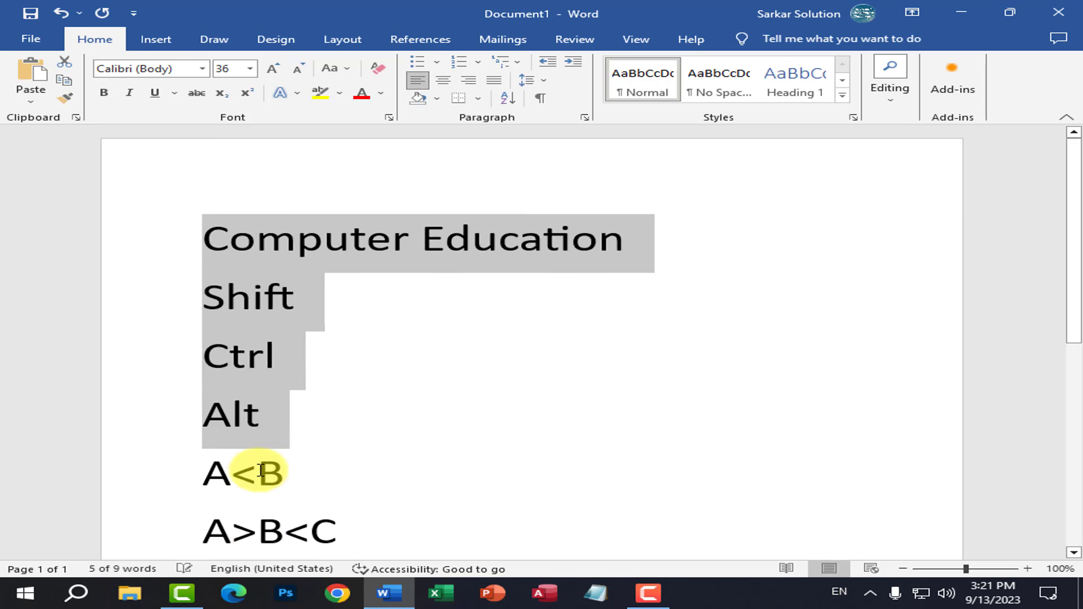
- Enlarge the selected heading, Shift, Ctrl and Alt lines to font size 72 and clear the selection
{"action": "key", "text": "ctrl+shift+period"}
{"action": "key", "text": "ctrl+shift+comma"}
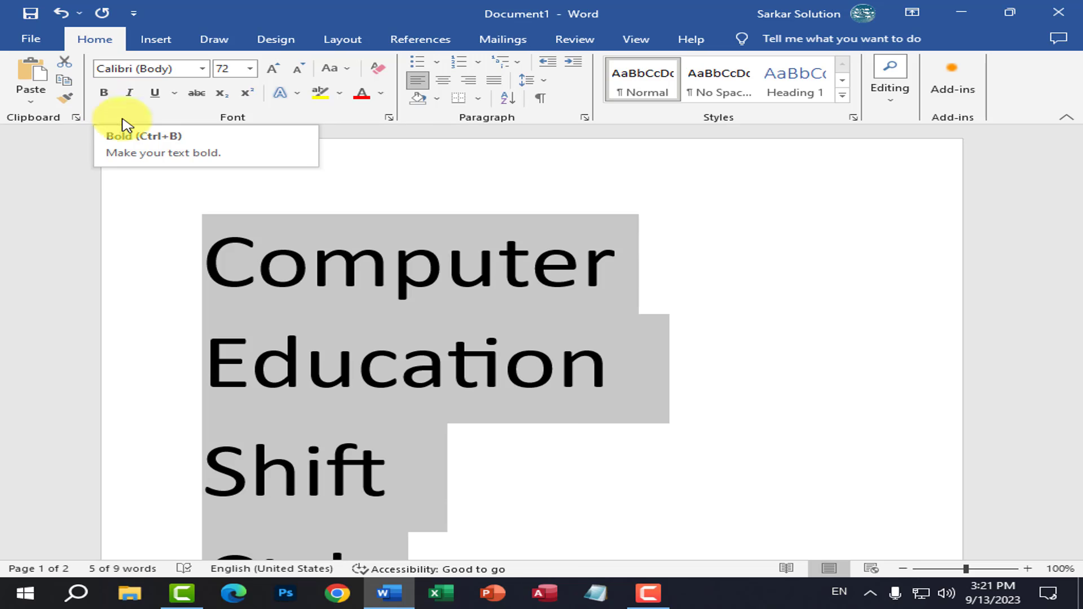
{"action": "scroll", "coordinate": [392, 357], "scroll_direction": "down", "scroll_amount": 1}
{"action": "scroll", "coordinate": [391, 387], "scroll_direction": "down", "scroll_amount": 5, "text": "ctrl"}
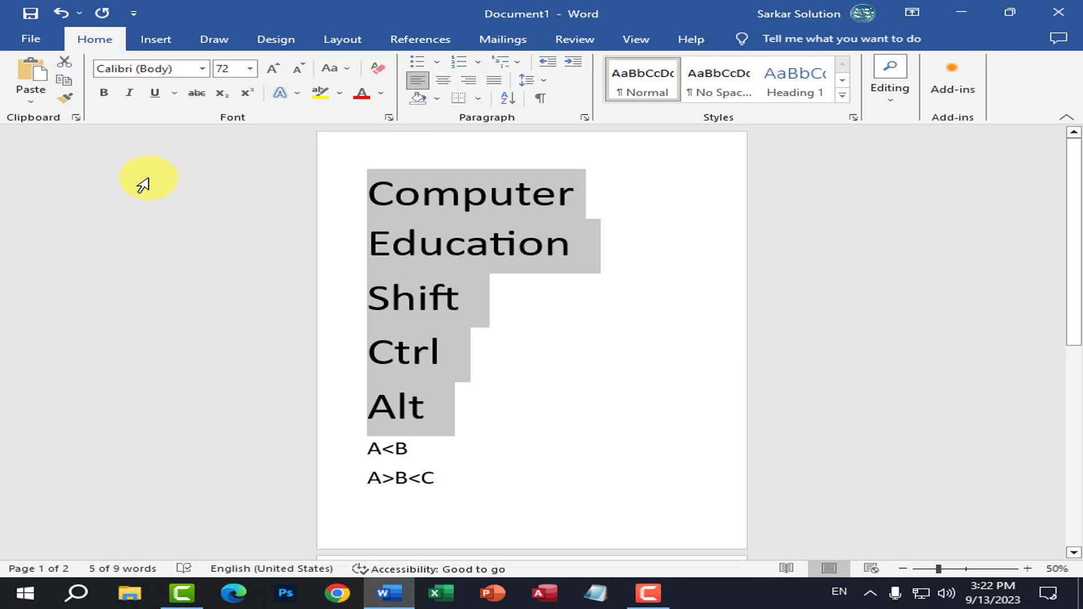
{"action": "left_click_drag", "start_coordinate": [486, 469], "coordinate": [308, 215]}
{"action": "left_click", "coordinate": [396, 253]}
- Select the text from Computer Education through the Ctrl line and enlarge it to font size 90
{"action": "scroll", "coordinate": [372, 205], "scroll_direction": "up", "scroll_amount": 5}
{"action": "left_click", "coordinate": [198, 169]}
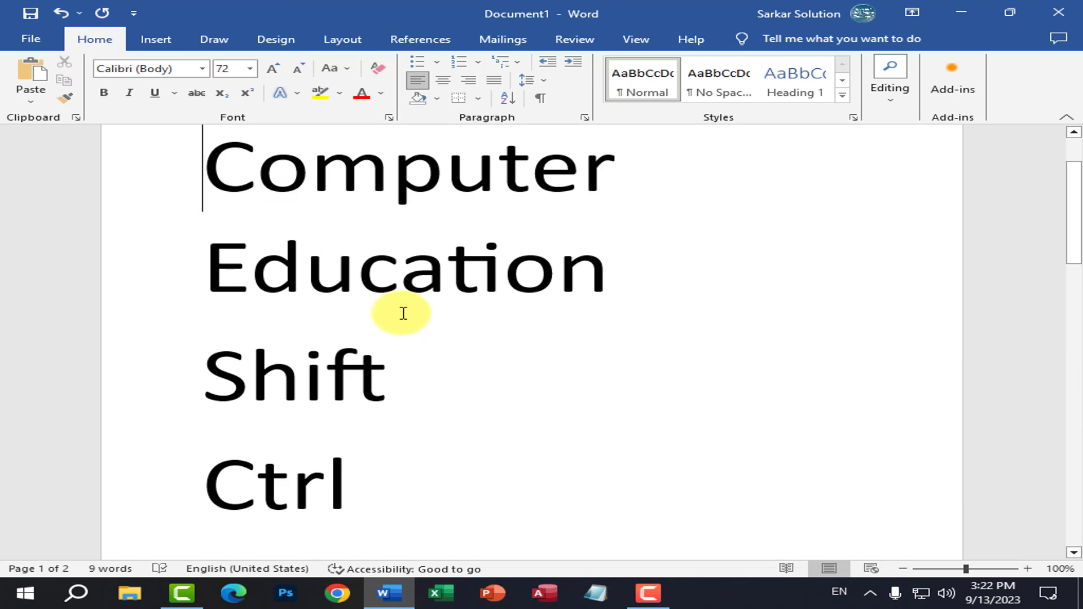
{"action": "scroll", "coordinate": [405, 310], "scroll_direction": "up", "scroll_amount": 1}
{"action": "key", "text": "shift+Right"}
{"action": "key", "text": "shift+Right"}
{"action": "key", "text": "shift+Right"}
{"action": "key", "text": "shift+Right"}
{"action": "key", "text": "shift+Right"}
{"action": "key", "text": "shift+Right"}
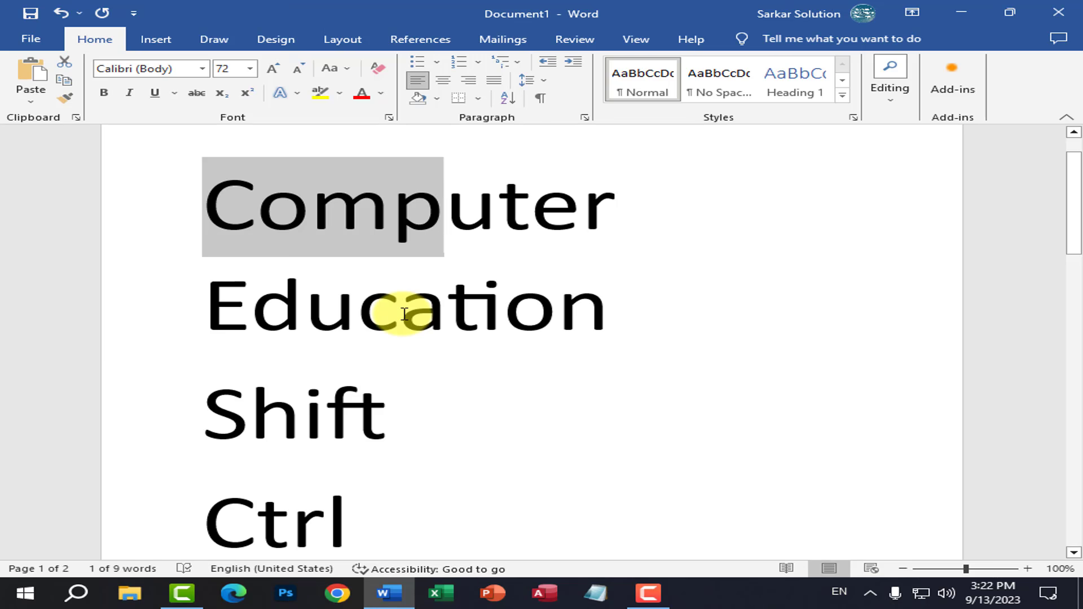
{"action": "key", "text": "shift+Down"}
{"action": "key", "text": "shift+Down"}
{"action": "key", "text": "shift+Down"}
{"action": "key", "text": "shift+Down"}
{"action": "key", "text": "ctrl+shift+period"}
{"action": "key", "text": "ctrl+shift+period"}
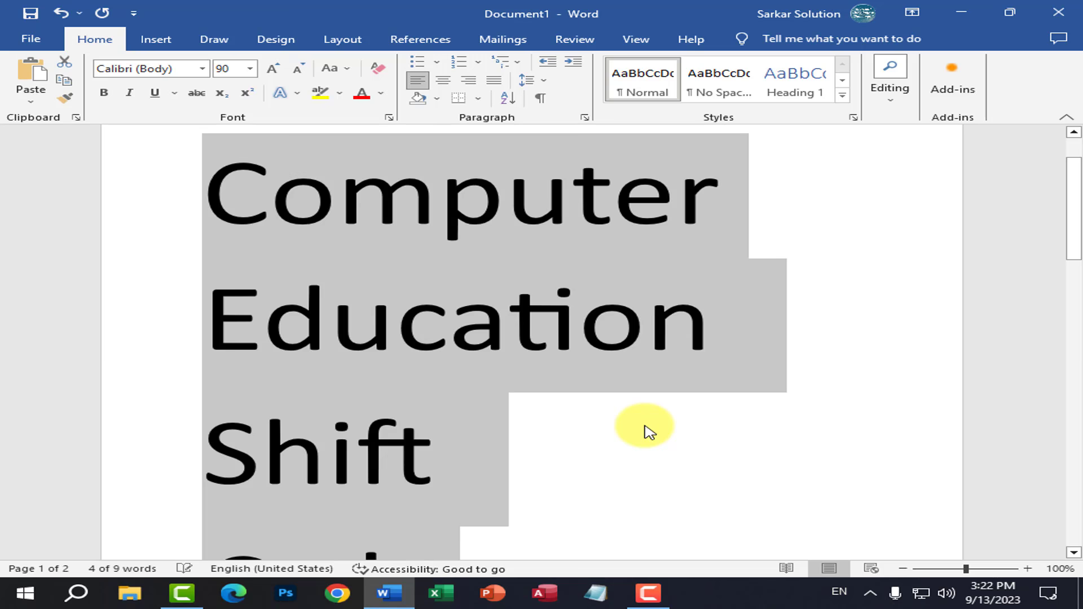
- Make the selected heading, Shift and Ctrl lines bold, italic and underlined
{"action": "key", "text": "ctrl+b"}
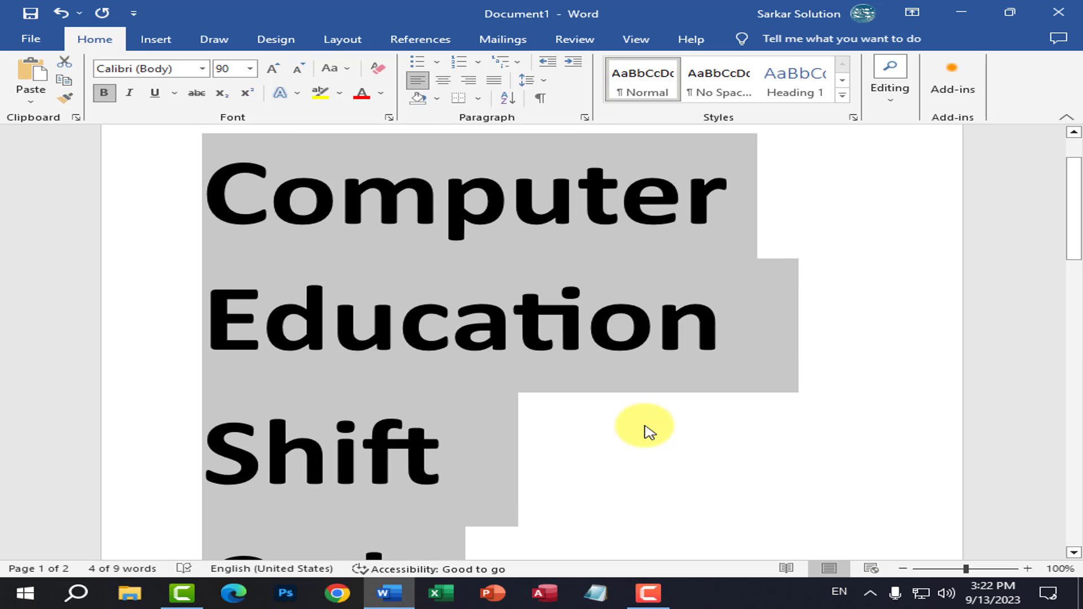
{"action": "key", "text": "ctrl+i"}
{"action": "key", "text": "ctrl+u"}
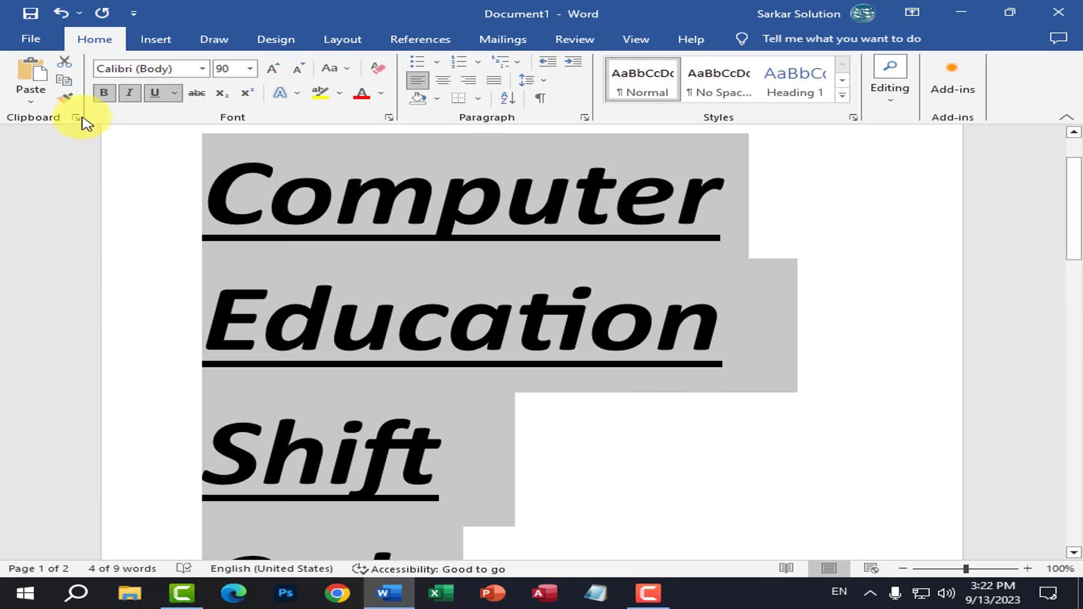
{"action": "mouse_move", "coordinate": [982, 602]}
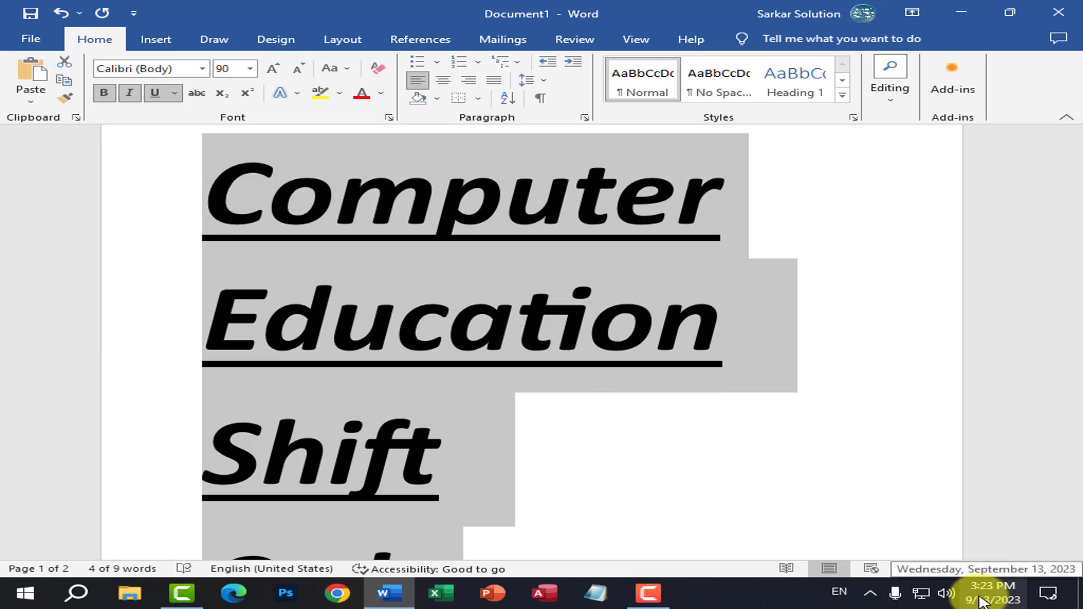
- Remove the underline, italic and bold formatting from the selected lines
{"action": "key", "text": "ctrl+u"}
{"action": "key", "text": "ctrl+i"}
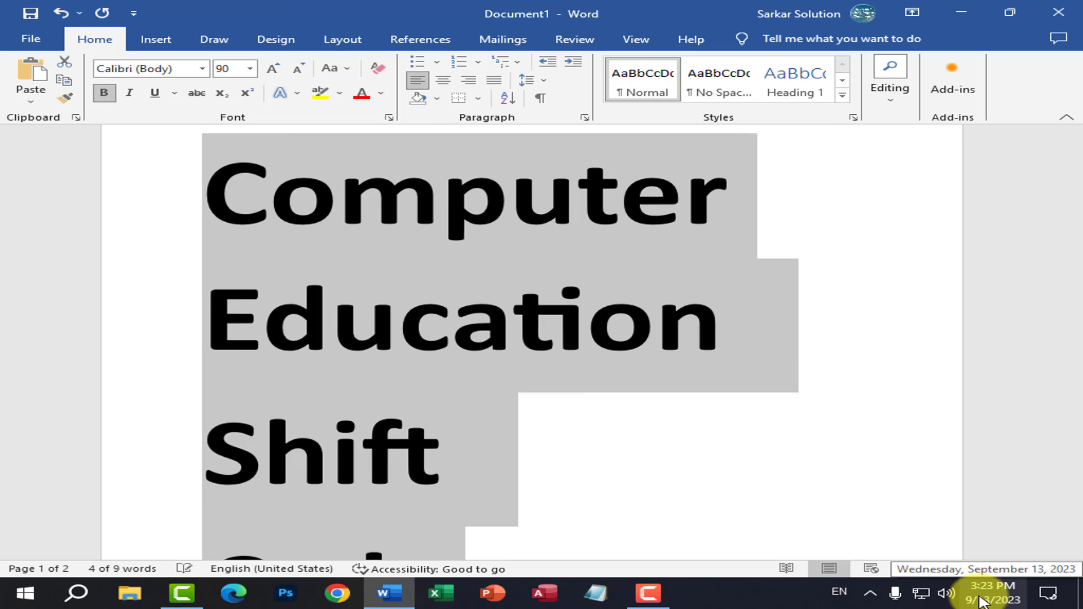
{"action": "key", "text": "ctrl+b"}
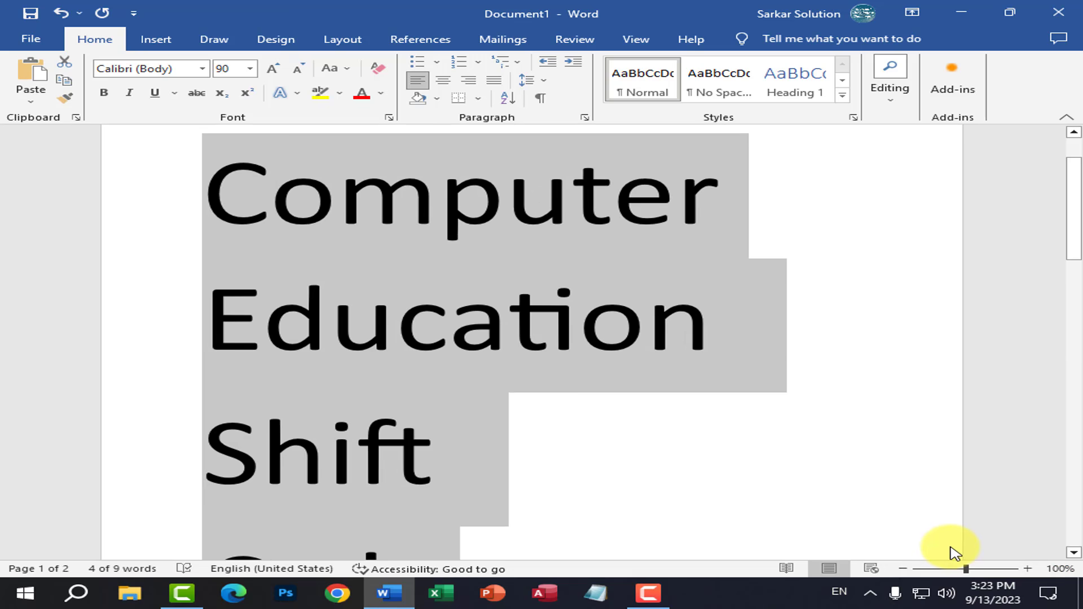
- Shrink the selected heading, Shift and Ctrl lines to font size 28
{"action": "key", "text": "ctrl+shift+less"}
{"action": "key", "text": "ctrl+shift+less"}
{"action": "key", "text": "ctrl+shift+less"}
{"action": "key", "text": "ctrl+shift+less"}
{"action": "key", "text": "ctrl+shift+less"}
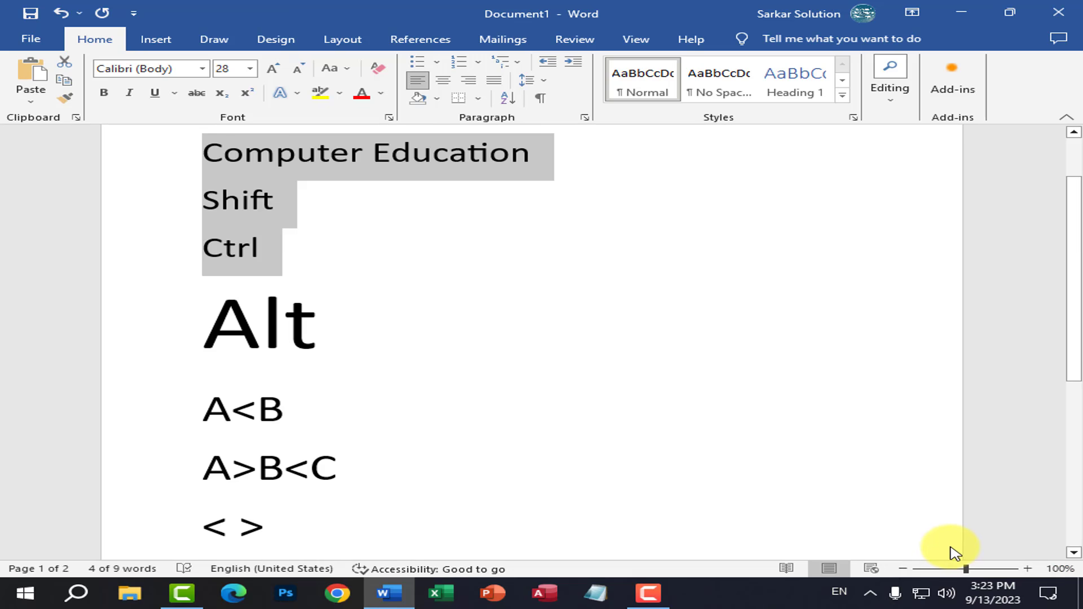
- Enlarge the selected Computer Education, Shift and Ctrl lines to font size 48
{"action": "key", "text": "ctrl+shift+greater"}
{"action": "key", "text": "ctrl+shift+greater"}
{"action": "key", "text": "ctrl+shift+greater"}
{"action": "key", "text": "ctrl+shift+less"}
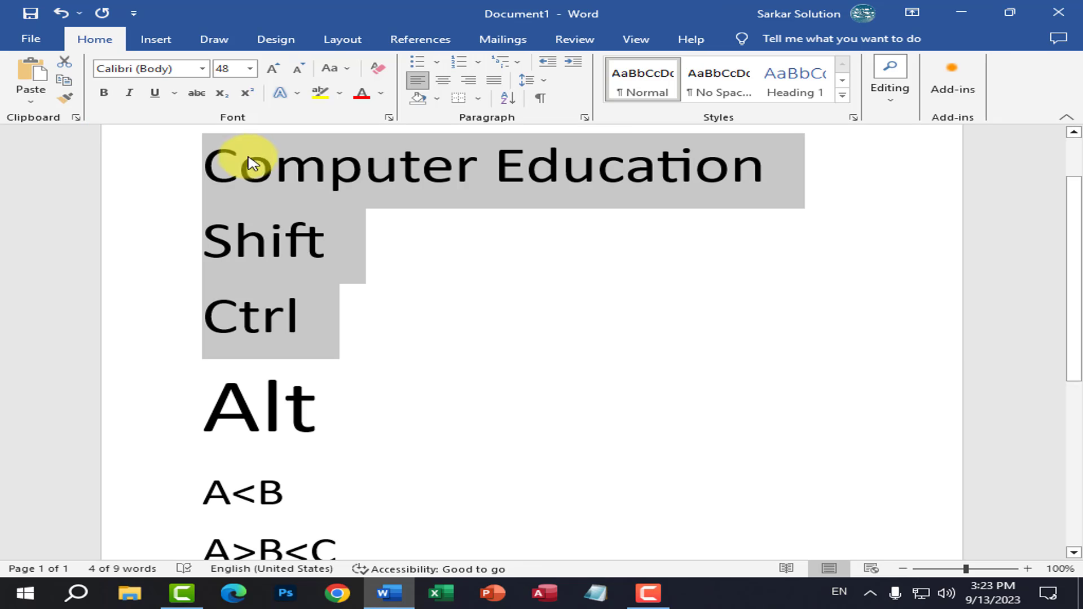
{"action": "scroll", "coordinate": [395, 277], "scroll_direction": "up", "scroll_amount": 2}
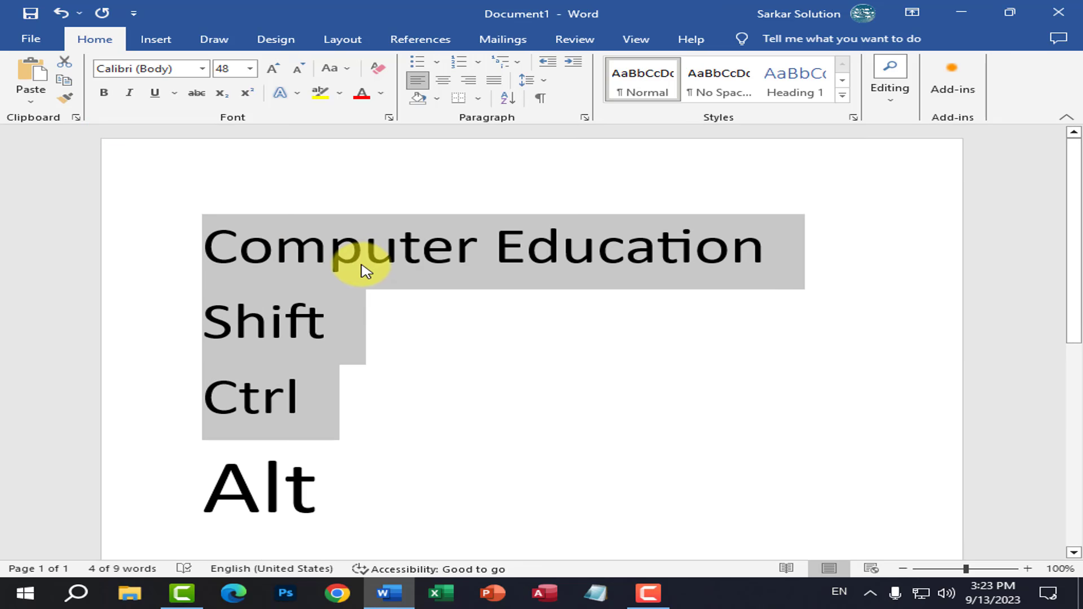
- Reduce the selected heading, Shift and Ctrl lines to font size 28
{"action": "key", "text": "ctrl+shift+comma"}
{"action": "key", "text": "ctrl+shift+comma"}
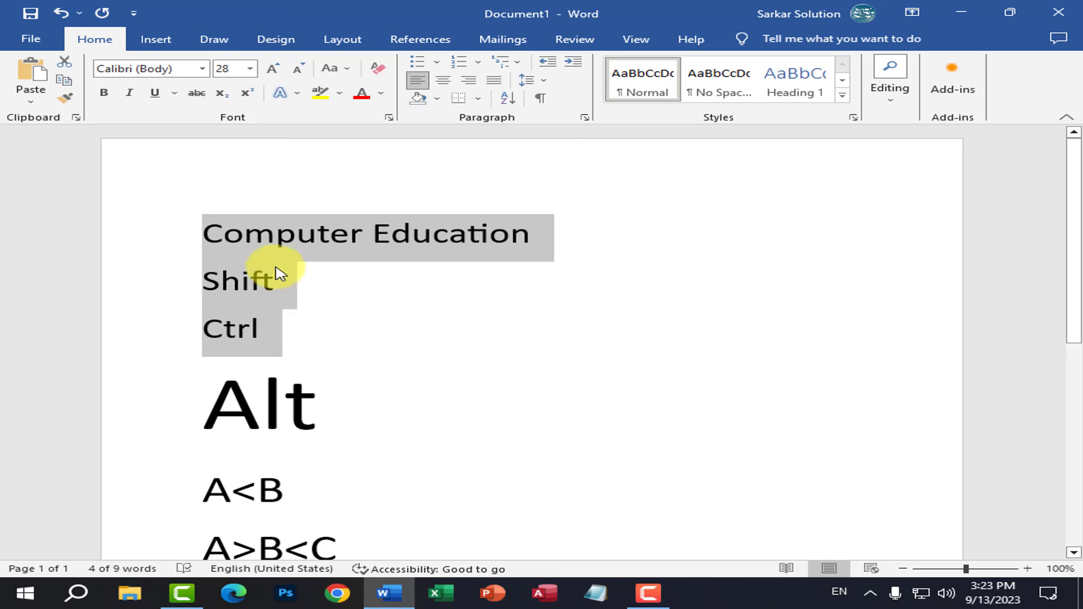
{"action": "scroll", "coordinate": [274, 260], "scroll_direction": "up", "scroll_amount": 2}
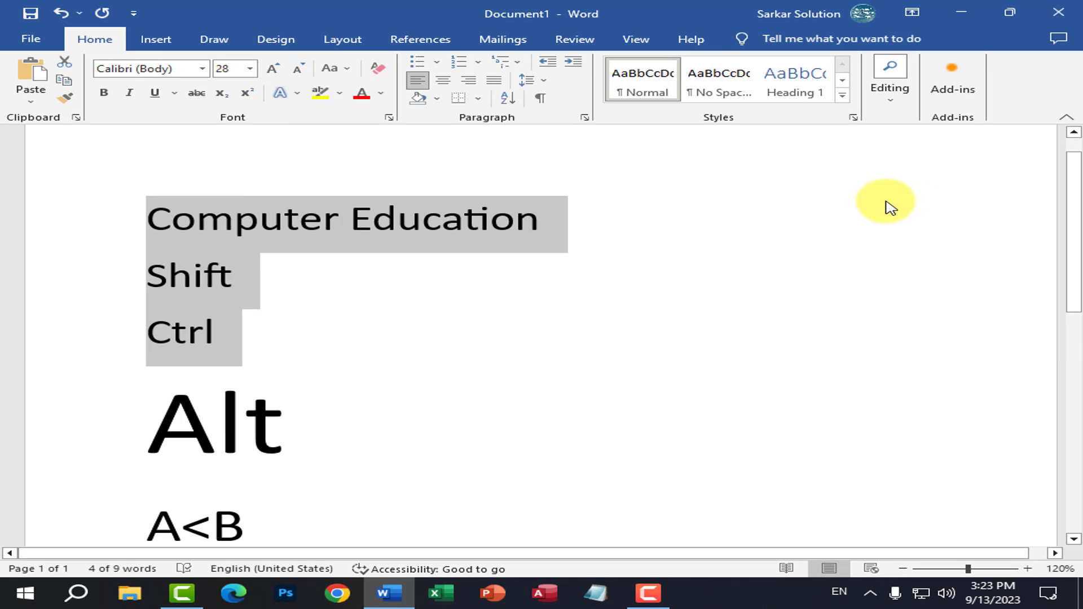
{"action": "scroll", "coordinate": [979, 189], "scroll_direction": "down", "scroll_amount": 1}
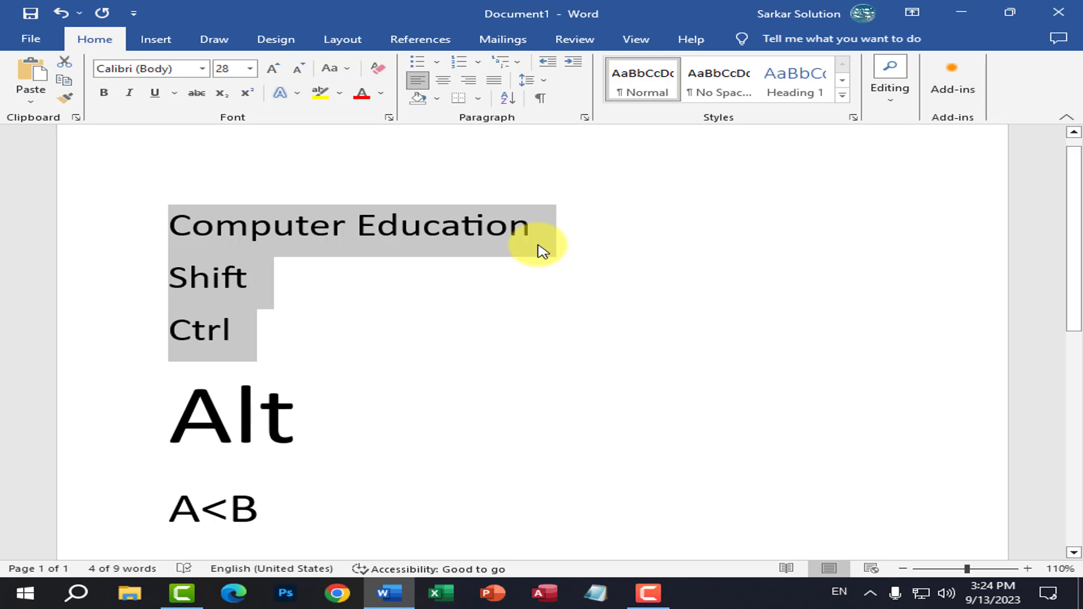
- Left-align the selected heading, Shift and Ctrl lines and enlarge them to font size 36
{"action": "key", "text": "ctrl+l"}
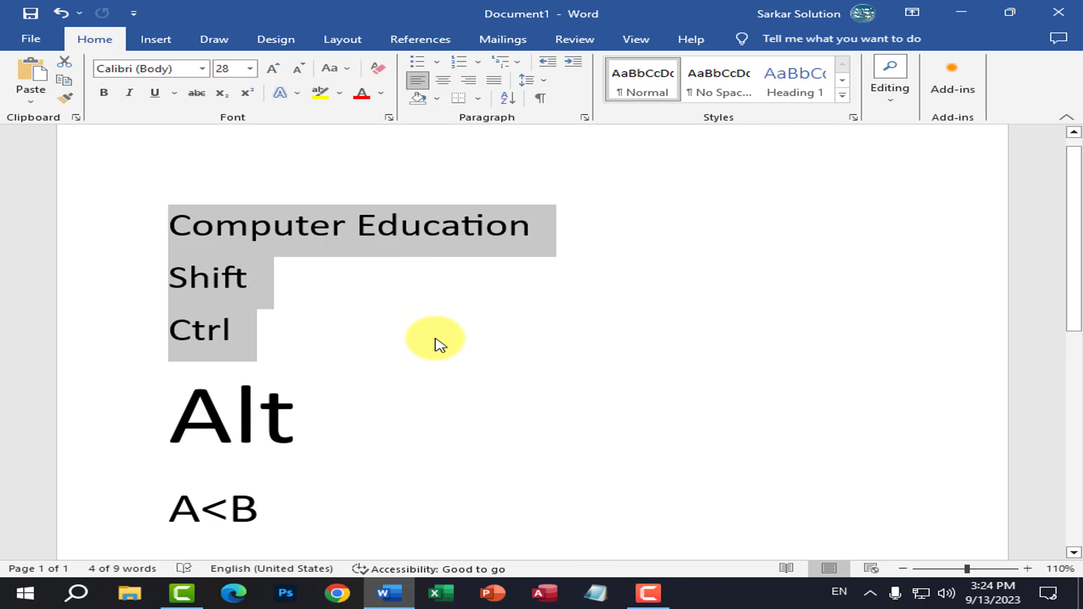
{"action": "key", "text": "ctrl+z"}
{"action": "key", "text": "ctrl+y"}
{"action": "key", "text": "ctrl+shift+period"}
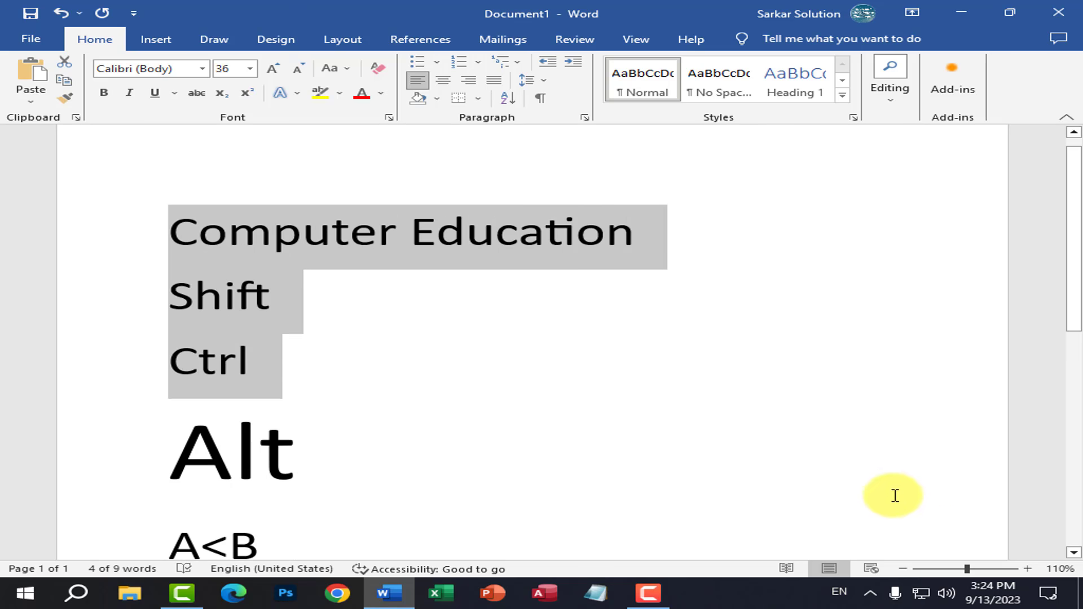
- Switch the selected lines through justified, right and centred alignment, ending with left alignment
{"action": "key", "text": "ctrl+j"}
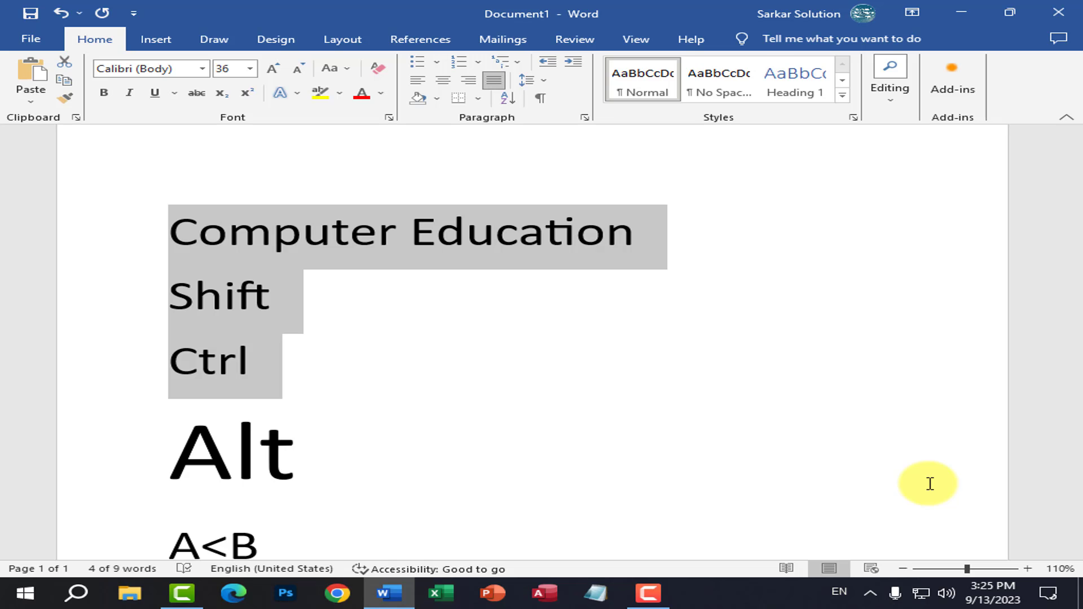
{"action": "key", "text": "ctrl+r"}
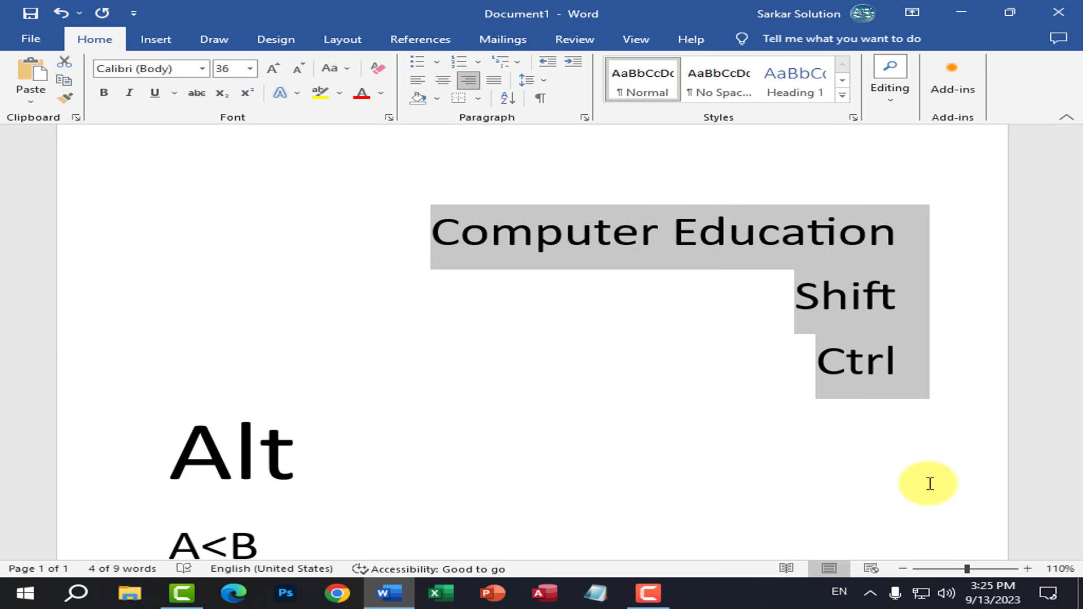
{"action": "key", "text": "ctrl+e"}
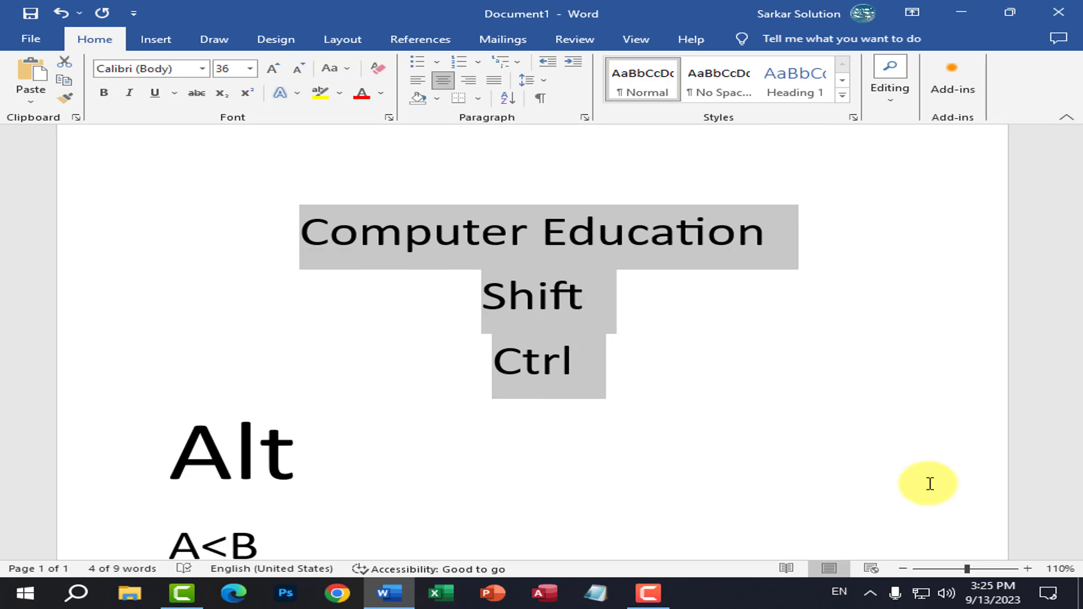
{"action": "key", "text": "ctrl+l"}
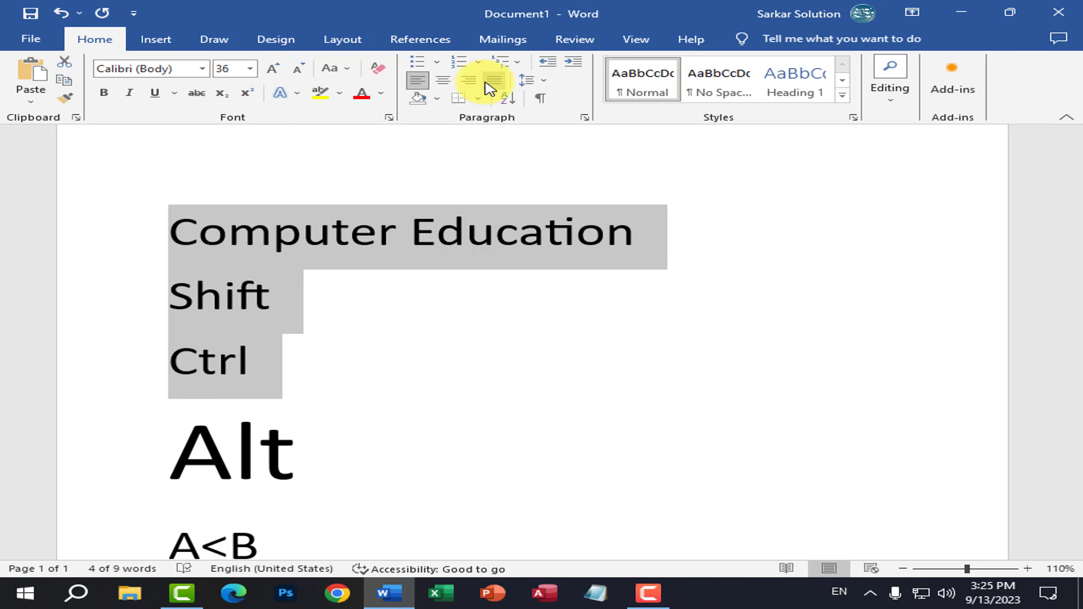
- Generate sample paragraphs with =rand() on the empty line below the < > line
{"action": "left_click", "coordinate": [432, 439]}
{"action": "scroll", "coordinate": [456, 515], "scroll_direction": "down", "scroll_amount": 6}
{"action": "scroll", "coordinate": [456, 515], "scroll_direction": "down", "scroll_amount": 2}
{"action": "left_click", "coordinate": [419, 424]}
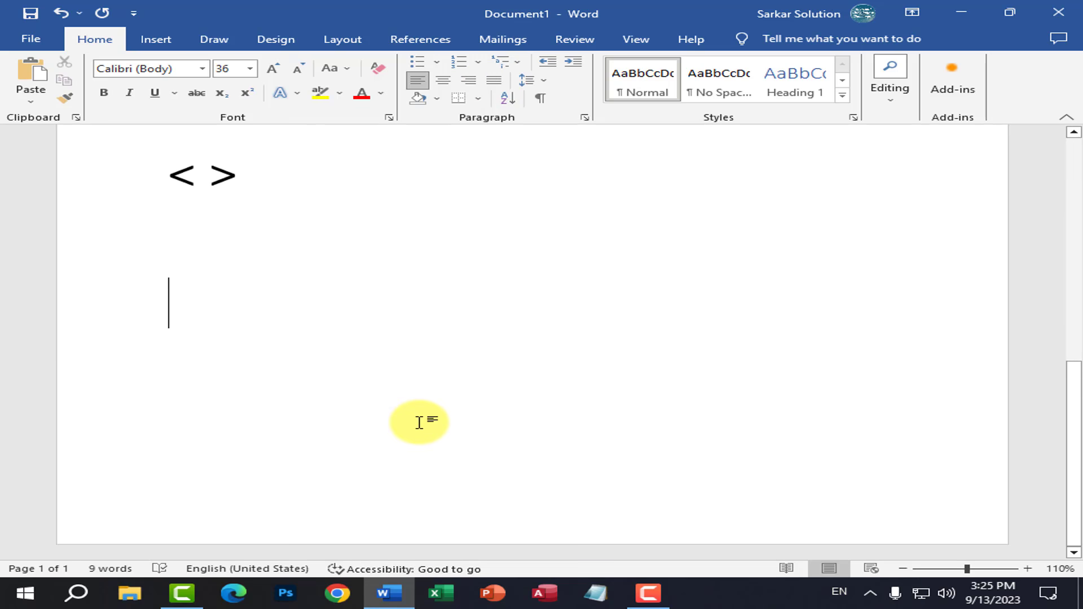
{"action": "type", "text": "=rand()"}
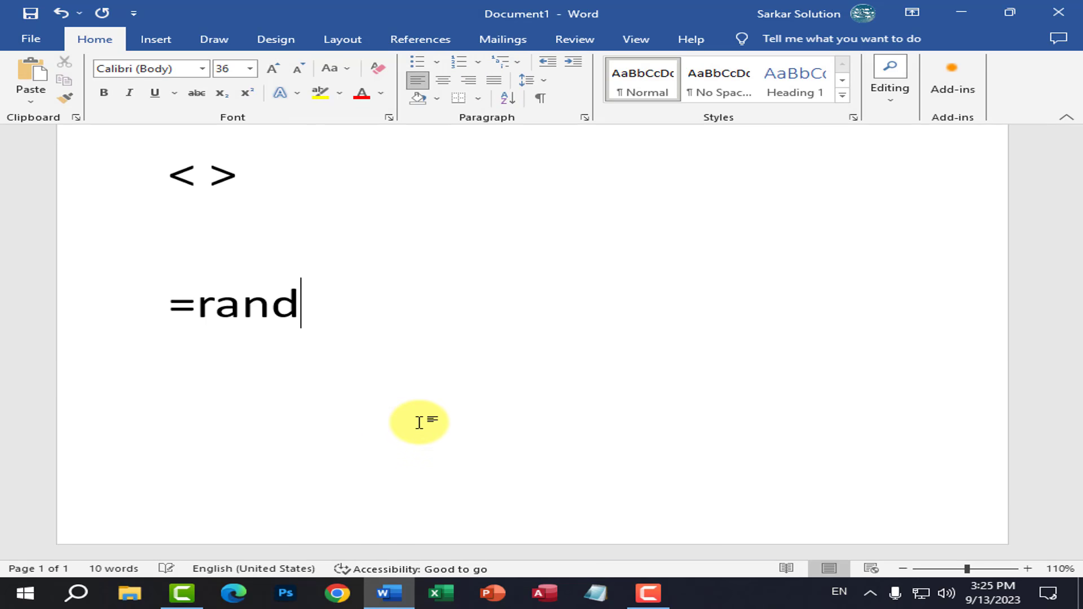
{"action": "key", "text": "Return"}
{"action": "scroll", "coordinate": [425, 433], "scroll_direction": "down", "scroll_amount": 4}
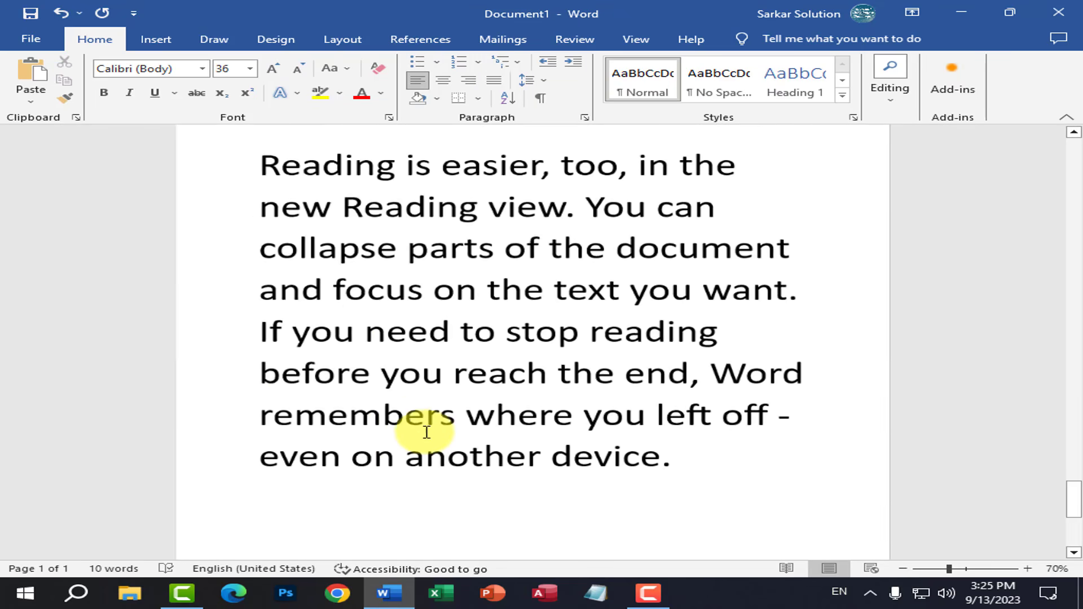
- Select the generated sample paragraphs and reduce them to font size 20
{"action": "key", "text": "ctrl+a"}
{"action": "scroll", "coordinate": [426, 433], "scroll_direction": "up", "scroll_amount": 6}
{"action": "scroll", "coordinate": [426, 433], "scroll_direction": "up", "scroll_amount": 10}
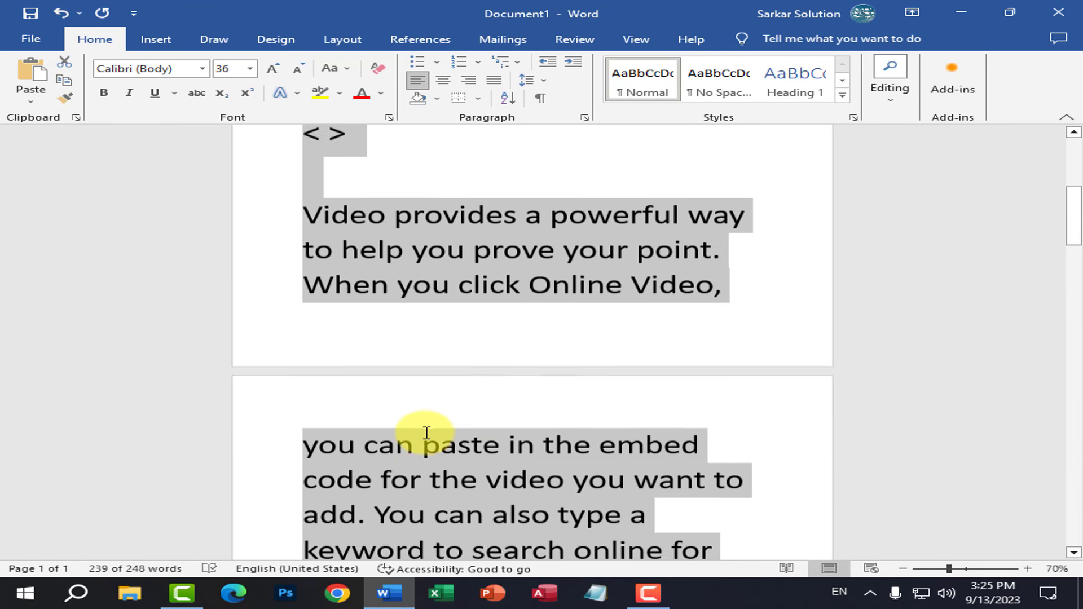
{"action": "key", "text": "ctrl+shift+comma"}
{"action": "key", "text": "ctrl+shift+comma"}
{"action": "key", "text": "ctrl+shift+comma"}
{"action": "key", "text": "ctrl+shift+comma"}
{"action": "key", "text": "ctrl+shift+comma"}
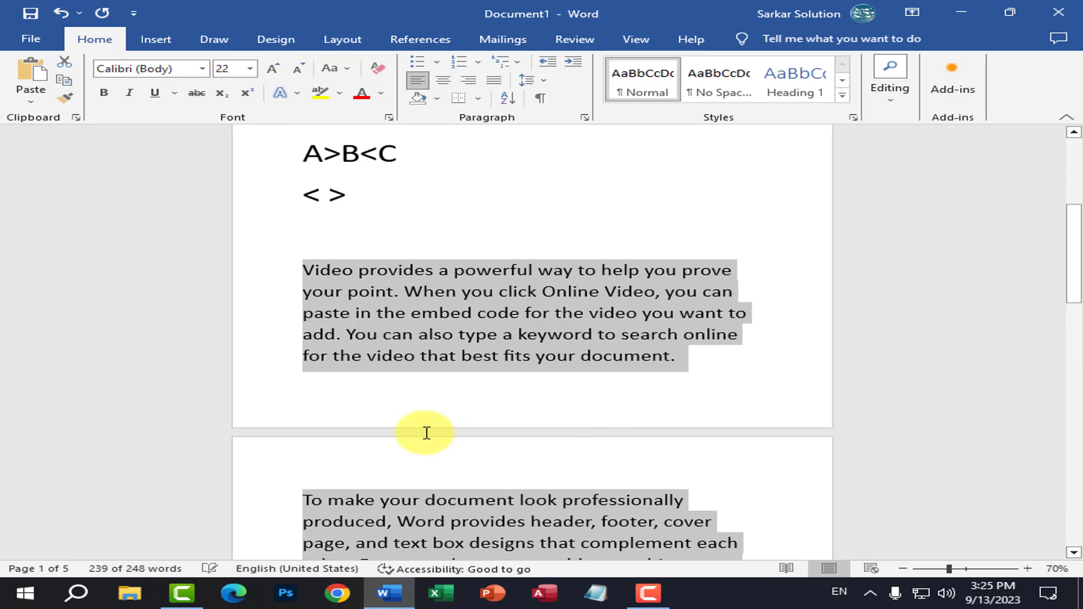
- Insert blank lines before the "Video provides" paragraph until page 2 starts with an empty line above it
{"action": "left_click", "coordinate": [301, 273]}
{"action": "key", "text": "Return"}
{"action": "key", "text": "Return"}
{"action": "key", "text": "Return"}
{"action": "key", "text": "Return"}
{"action": "key", "text": "Return"}
{"action": "key", "text": "Return"}
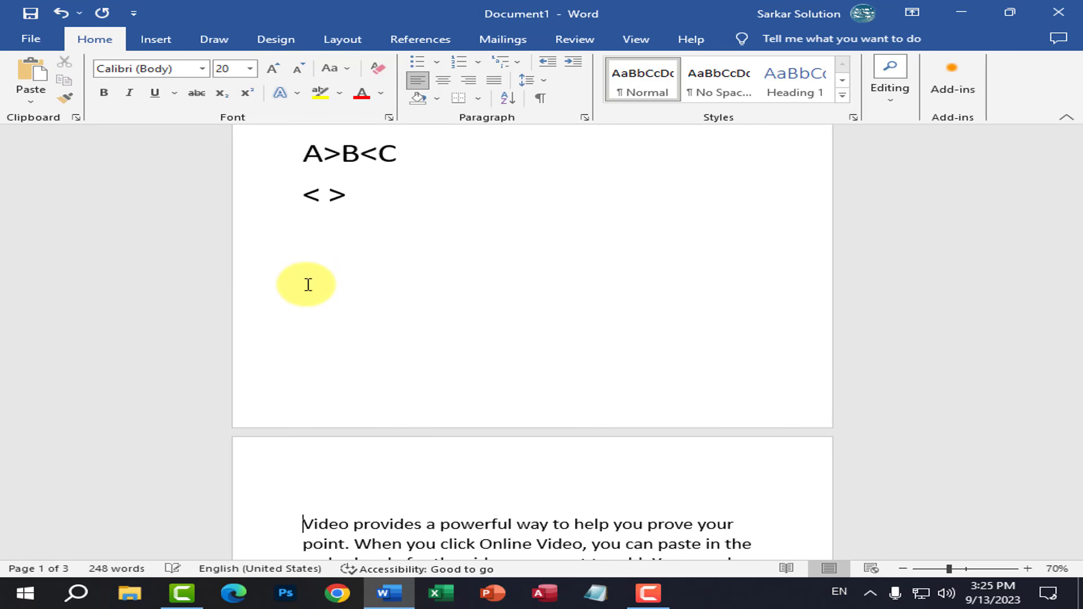
{"action": "key", "text": "Return"}
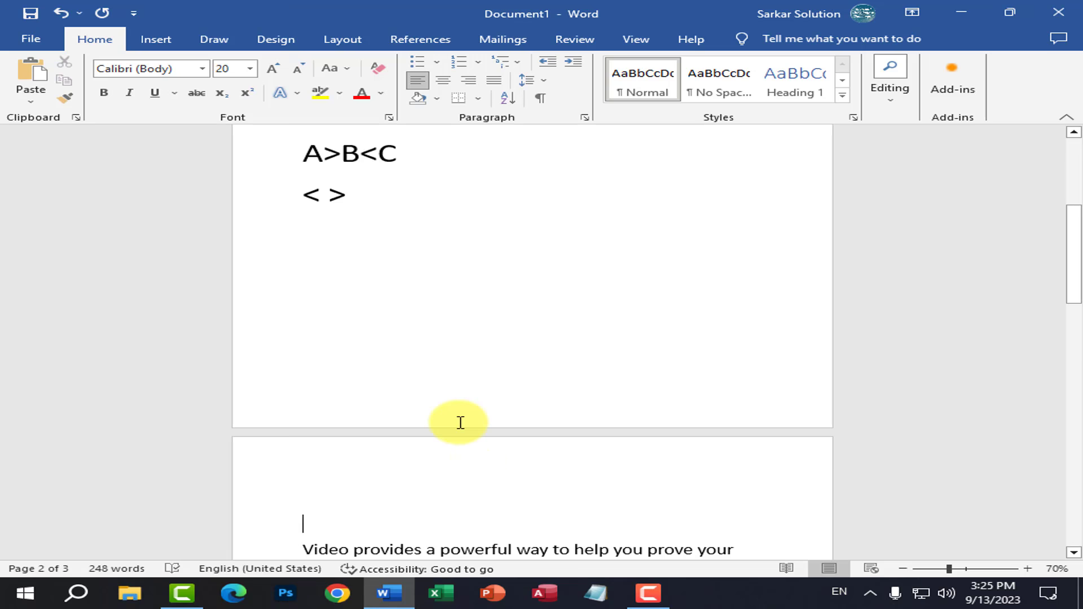
- Enter the heading "Computer" on the empty line above the "Video provides" paragraph
{"action": "scroll", "coordinate": [452, 415], "scroll_direction": "down", "scroll_amount": 3}
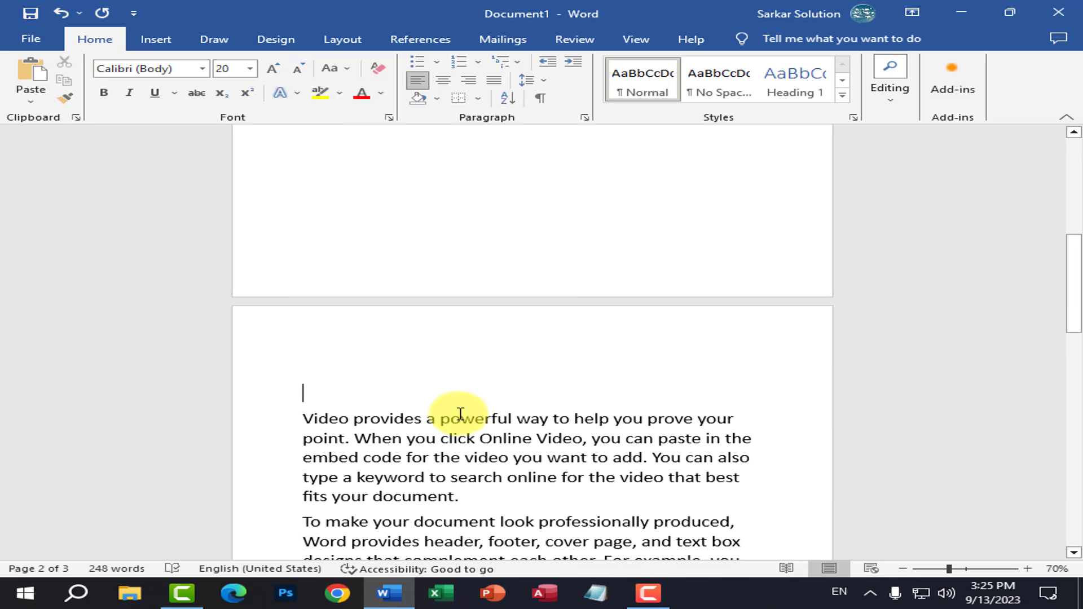
{"action": "scroll", "coordinate": [365, 416], "scroll_direction": "up", "scroll_amount": 2}
{"action": "scroll", "coordinate": [366, 416], "scroll_direction": "up", "scroll_amount": 1}
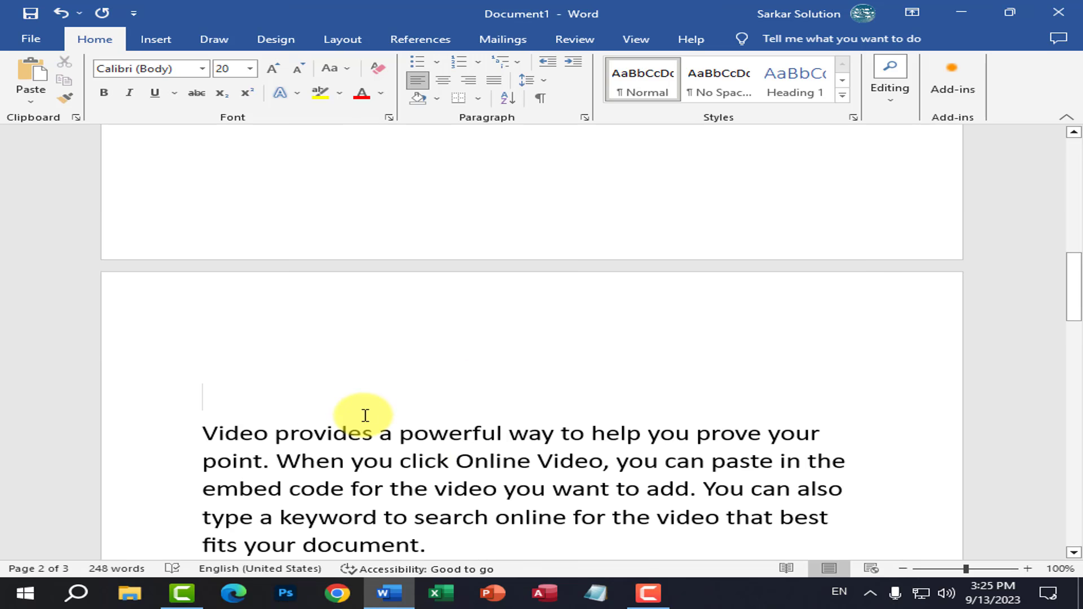
{"action": "type", "text": "Computer"}
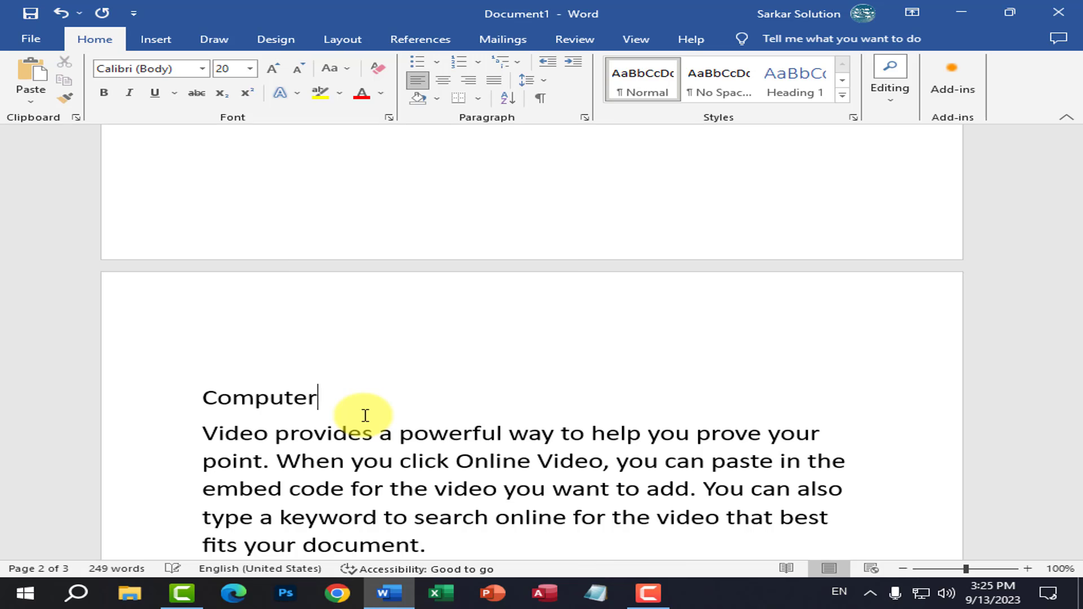
- Add two new lines reading "Hardware" and "Software" directly below the "Computer" line
{"action": "key", "text": "Return"}
{"action": "type", "text": "Hardware"}
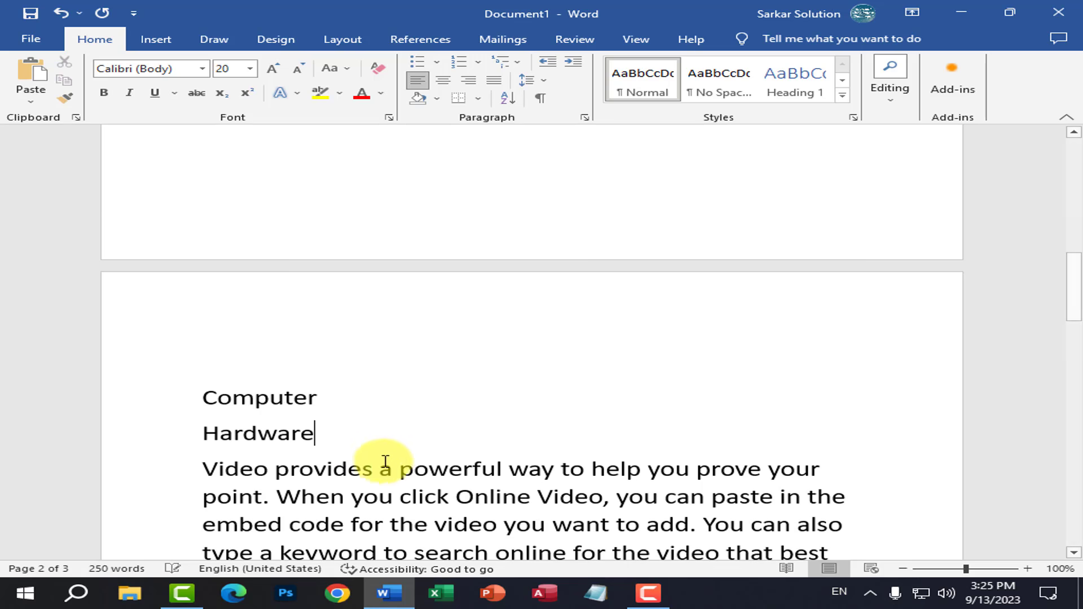
{"action": "scroll", "coordinate": [385, 462], "scroll_direction": "down", "scroll_amount": 1}
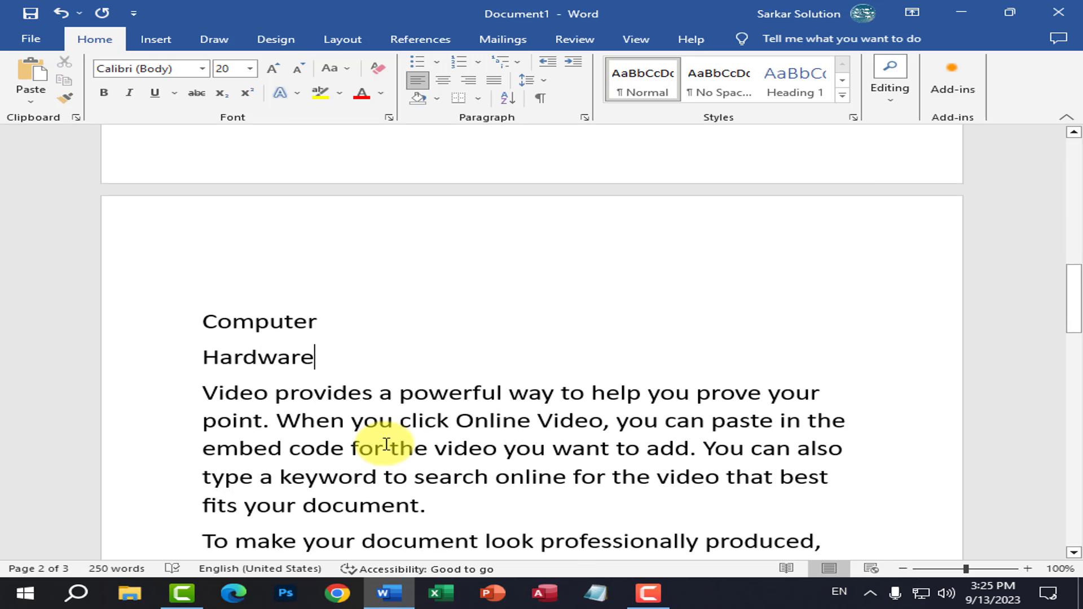
{"action": "key", "text": "Return"}
{"action": "type", "text": "Software"}
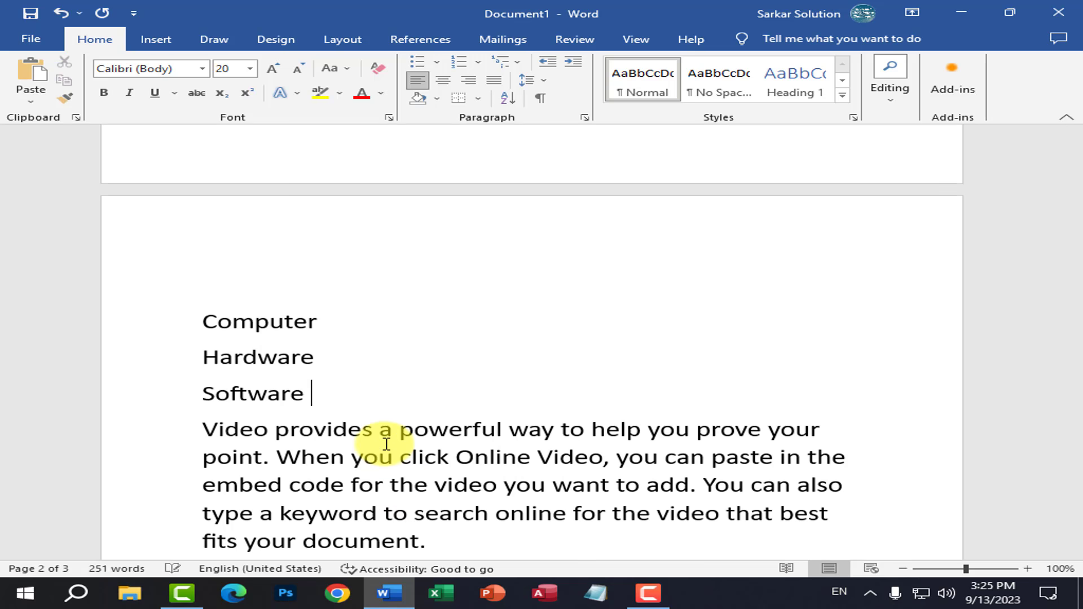
{"action": "key", "text": "BackSpace"}
{"action": "scroll", "coordinate": [281, 270], "scroll_direction": "down", "scroll_amount": 3}
{"action": "left_click", "coordinate": [375, 338]}
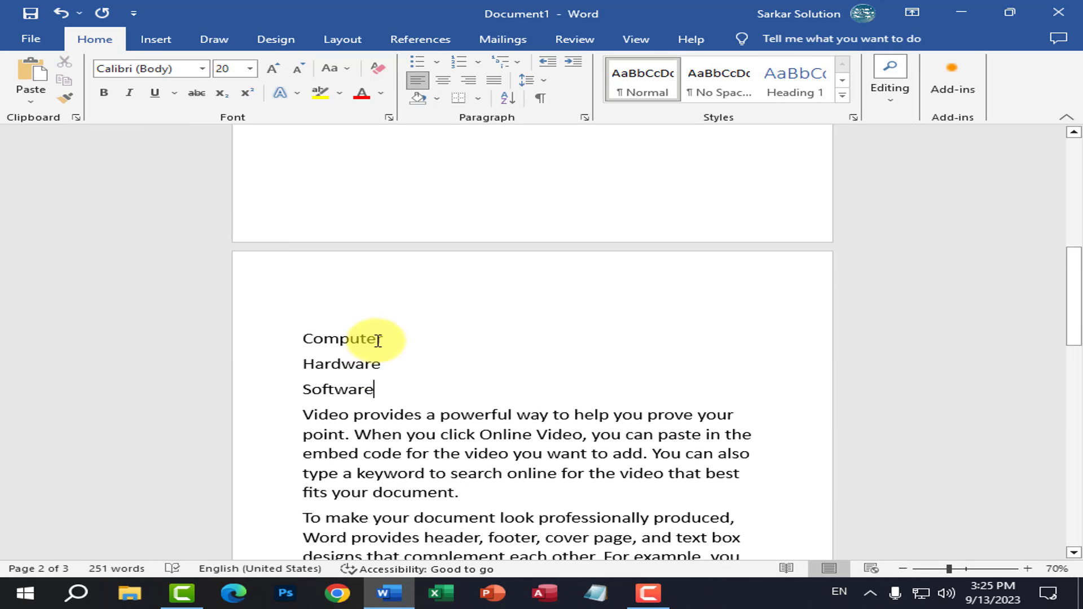
- Centre the "Computer" line at the start of page 2 and enlarge its font size to 48
{"action": "scroll", "coordinate": [376, 351], "scroll_direction": "up", "scroll_amount": 2}
{"action": "left_click_drag", "start_coordinate": [354, 354], "coordinate": [240, 339]}
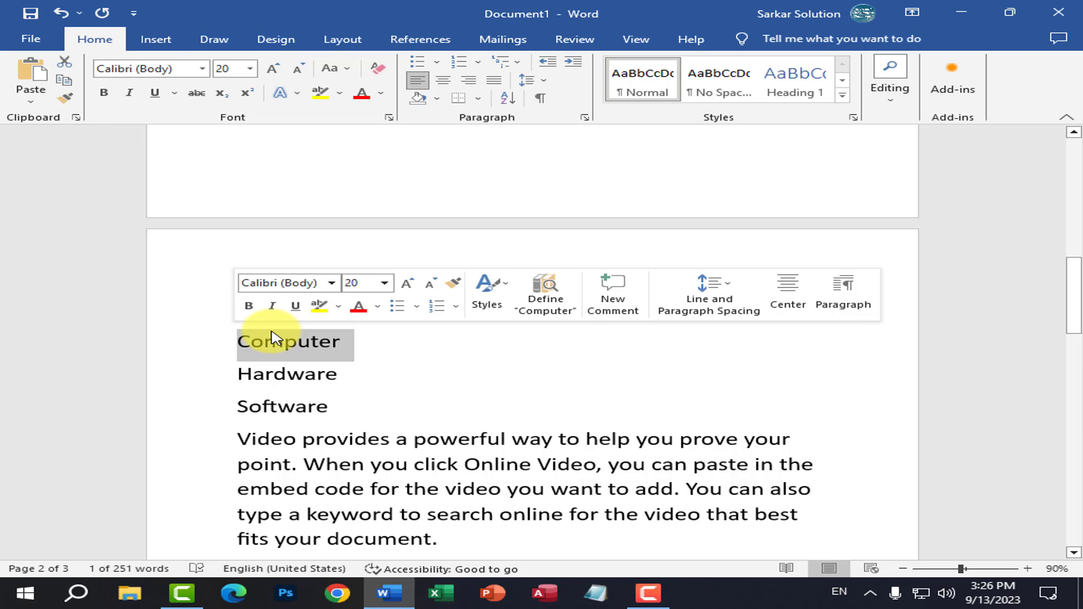
{"action": "left_click", "coordinate": [445, 81]}
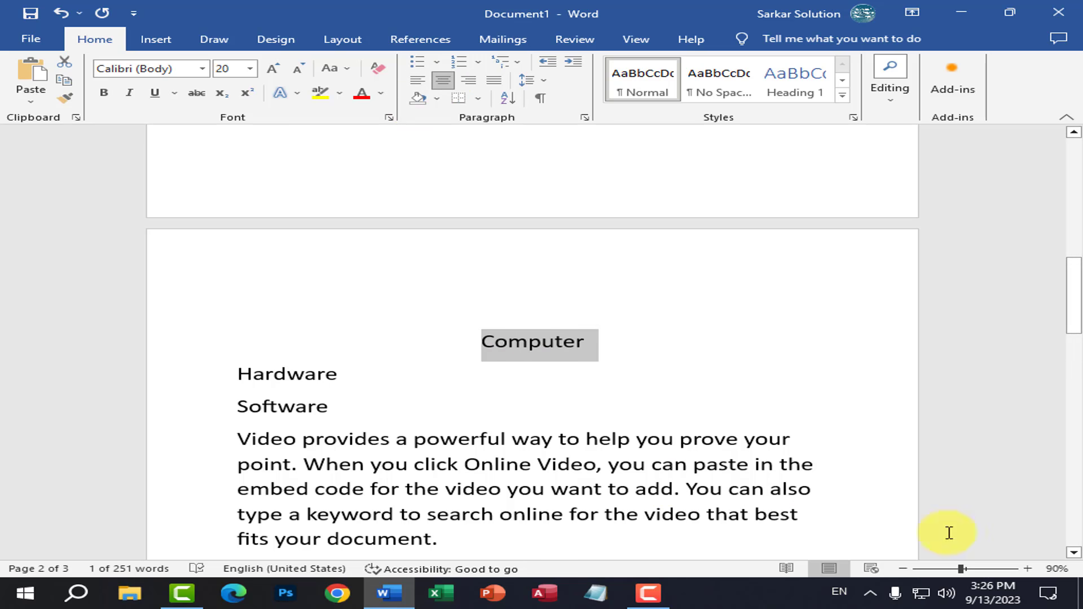
{"action": "key", "text": "ctrl+shift+period"}
{"action": "key", "text": "ctrl+shift+period"}
{"action": "key", "text": "ctrl+shift+period"}
{"action": "key", "text": "ctrl+shift+period"}
{"action": "key", "text": "ctrl+shift+period"}
{"action": "key", "text": "ctrl+shift+period"}
{"action": "key", "text": "ctrl+shift+period"}
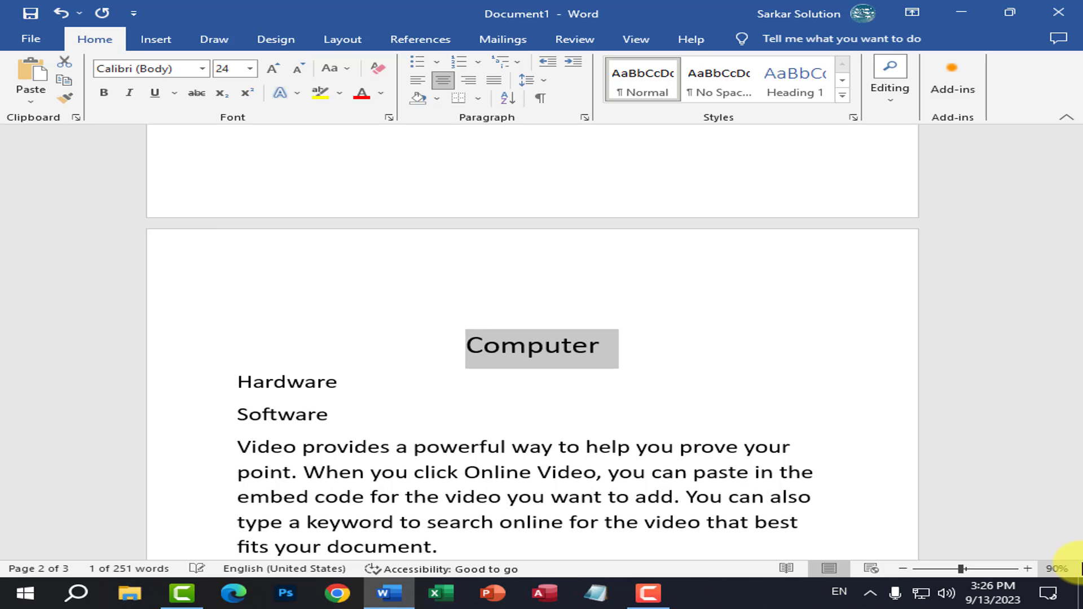
{"action": "key", "text": "ctrl+shift+comma"}
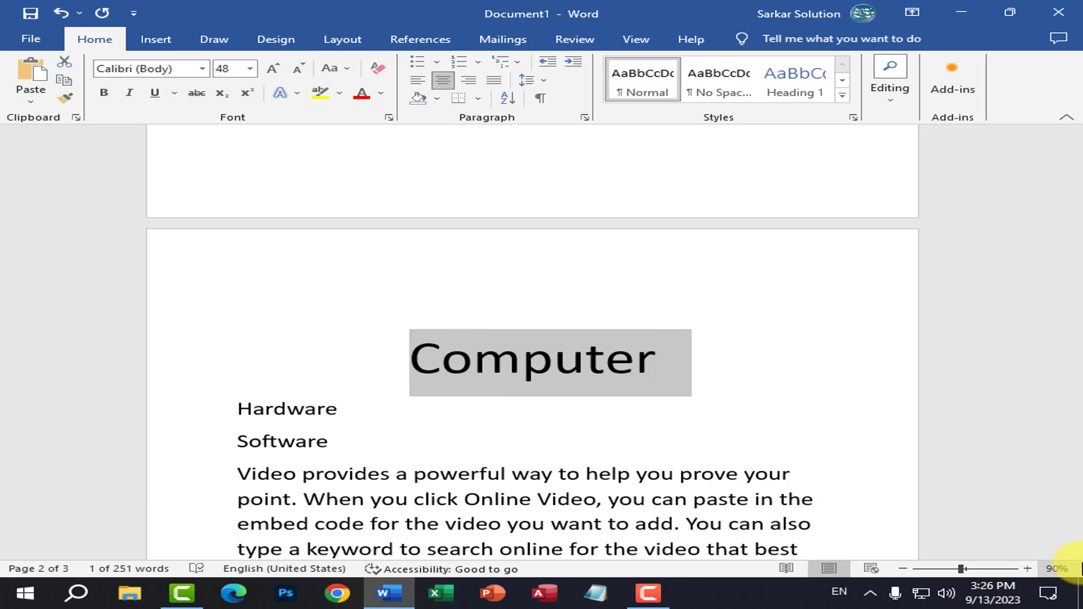
- Format the "Computer" heading as bold, underlined text in the standard dark blue colour
{"action": "key", "text": "ctrl+b"}
{"action": "key", "text": "ctrl+u"}
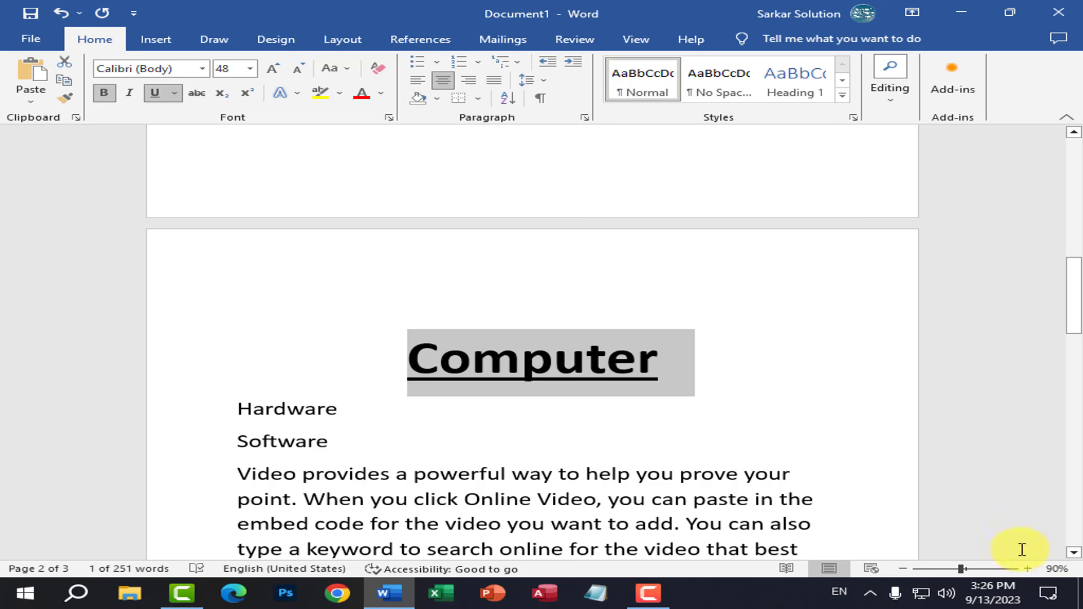
{"action": "left_click", "coordinate": [355, 98]}
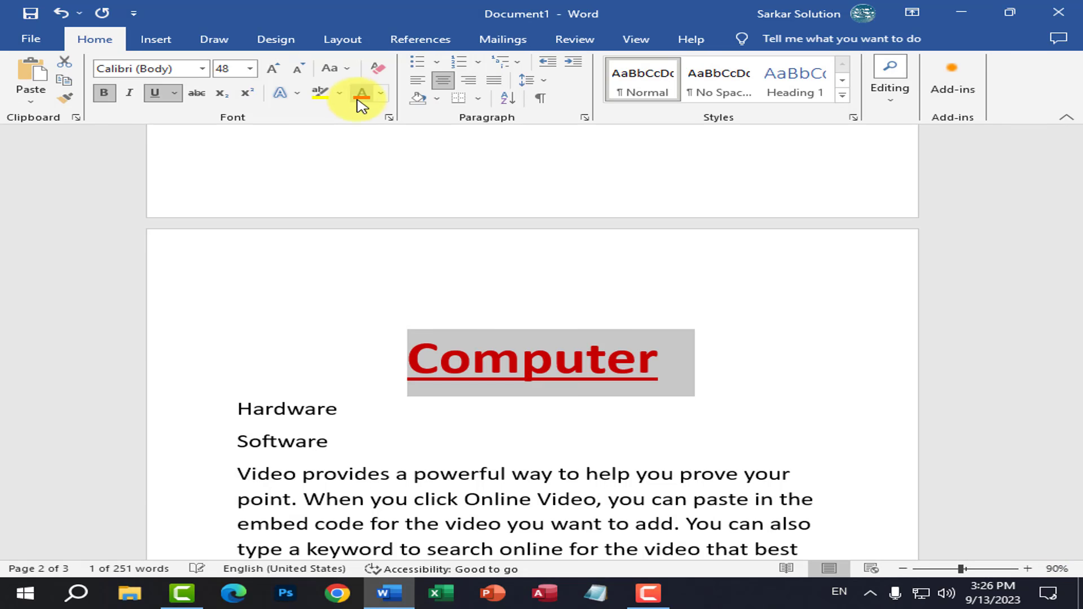
{"action": "left_click", "coordinate": [382, 99]}
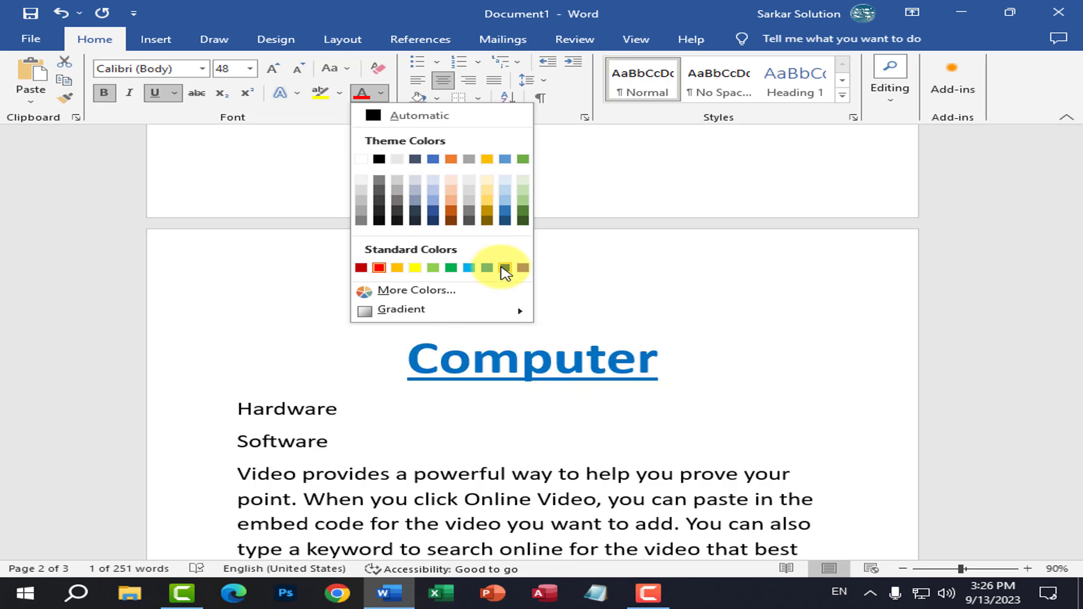
{"action": "left_click", "coordinate": [501, 267]}
{"action": "left_click", "coordinate": [317, 409]}
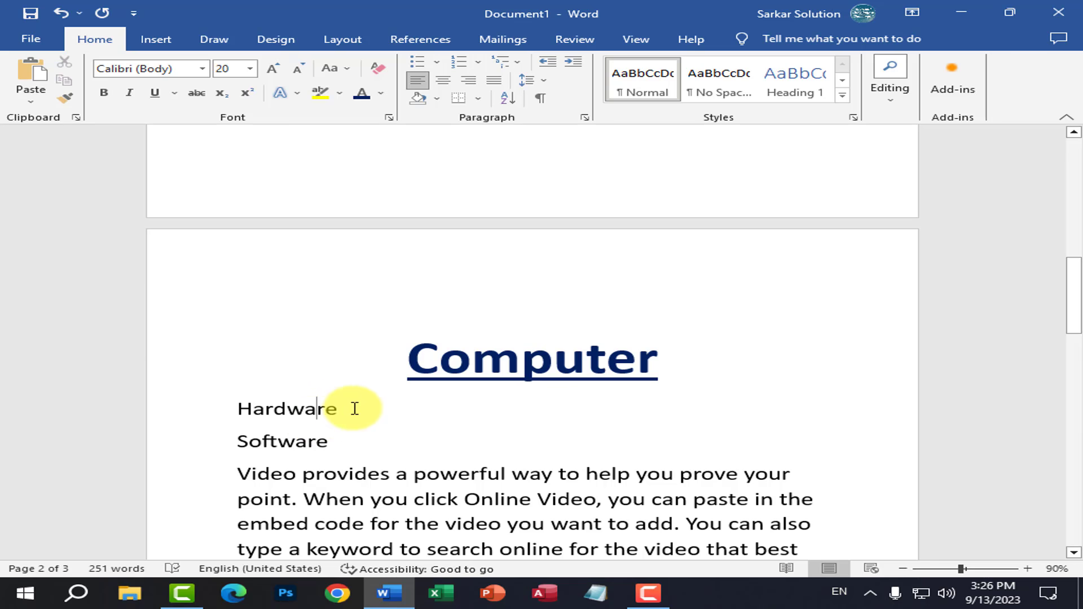
{"action": "left_click", "coordinate": [377, 409]}
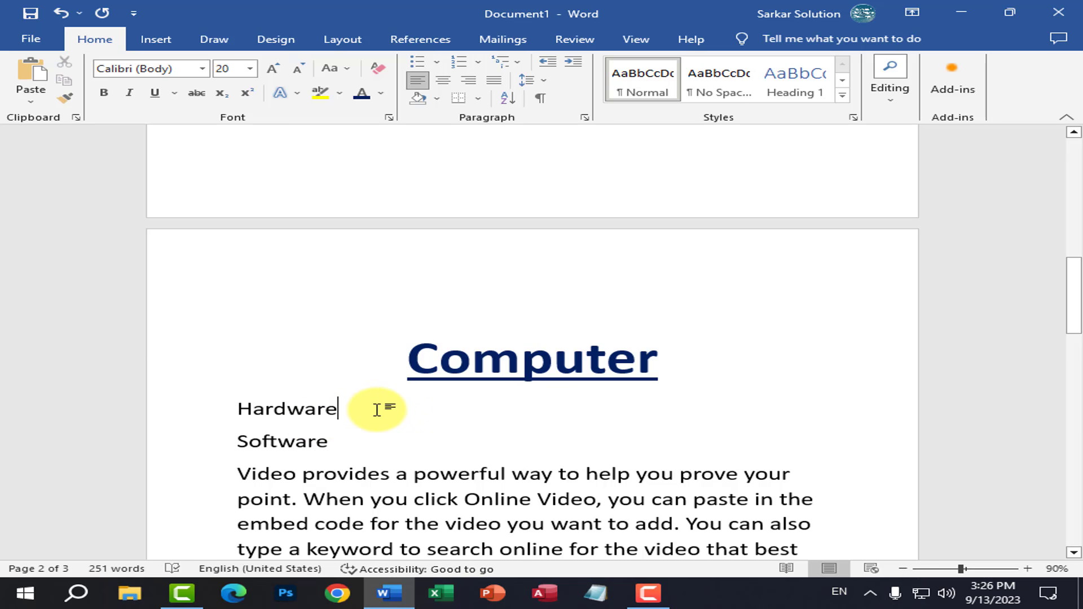
{"action": "left_click", "coordinate": [552, 379]}
{"action": "left_click", "coordinate": [324, 409]}
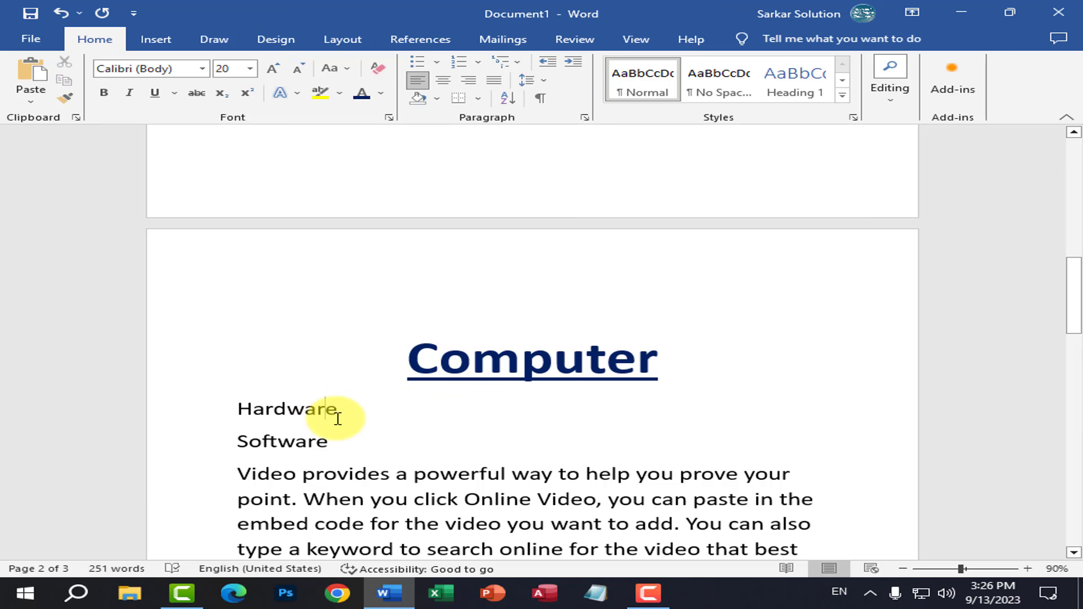
{"action": "double_click", "coordinate": [268, 439]}
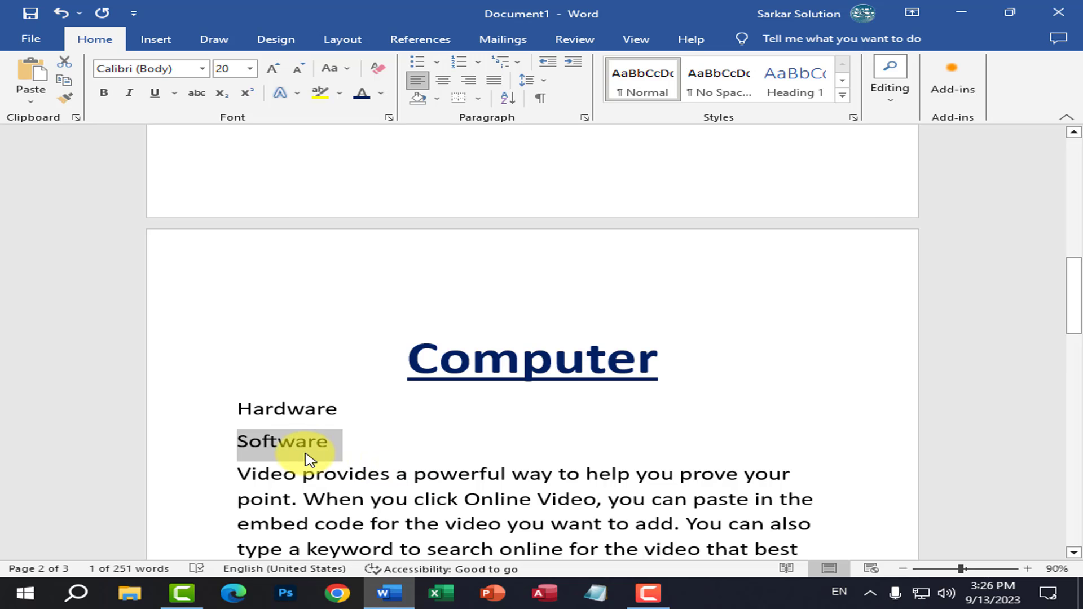
{"action": "scroll", "coordinate": [310, 460], "scroll_direction": "down", "scroll_amount": 1}
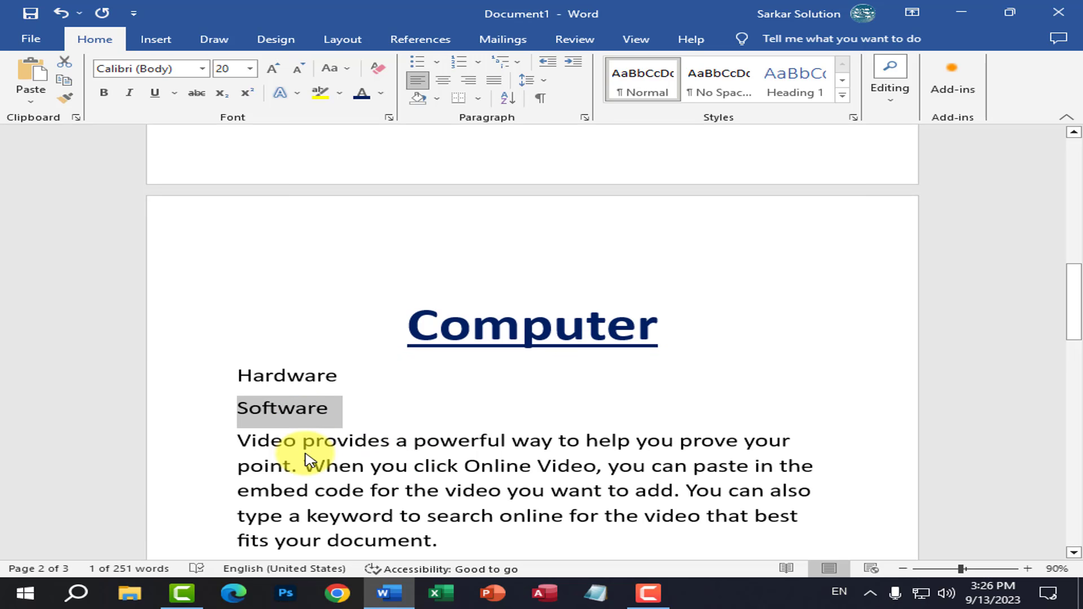
{"action": "left_click", "coordinate": [308, 415]}
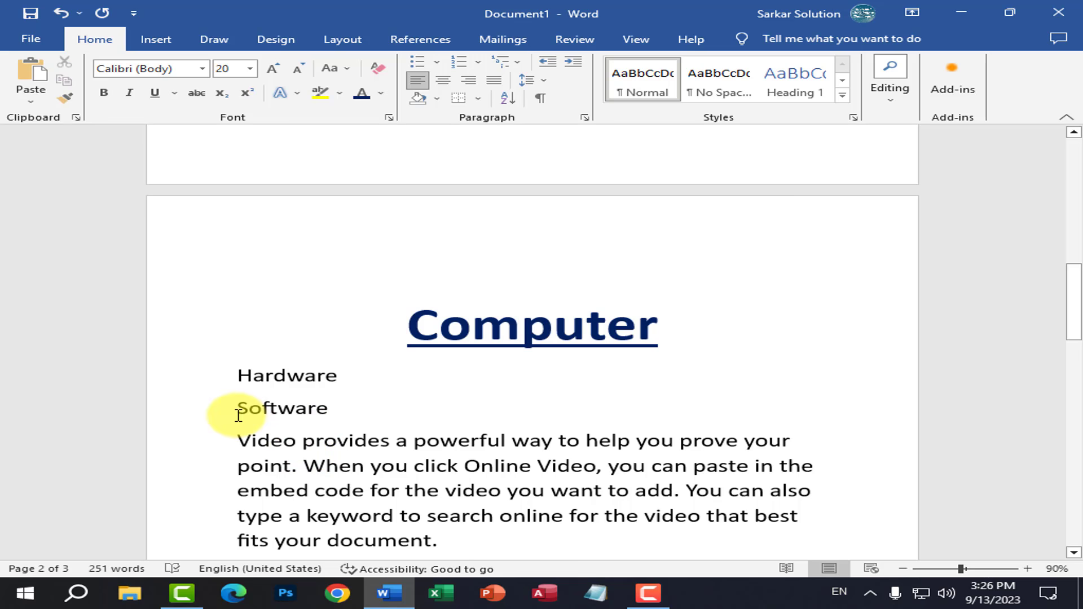
- Cut the "Software" line and insert an empty paragraph after the text ending in "fits your document."
{"action": "left_click_drag", "start_coordinate": [237, 409], "coordinate": [346, 408]}
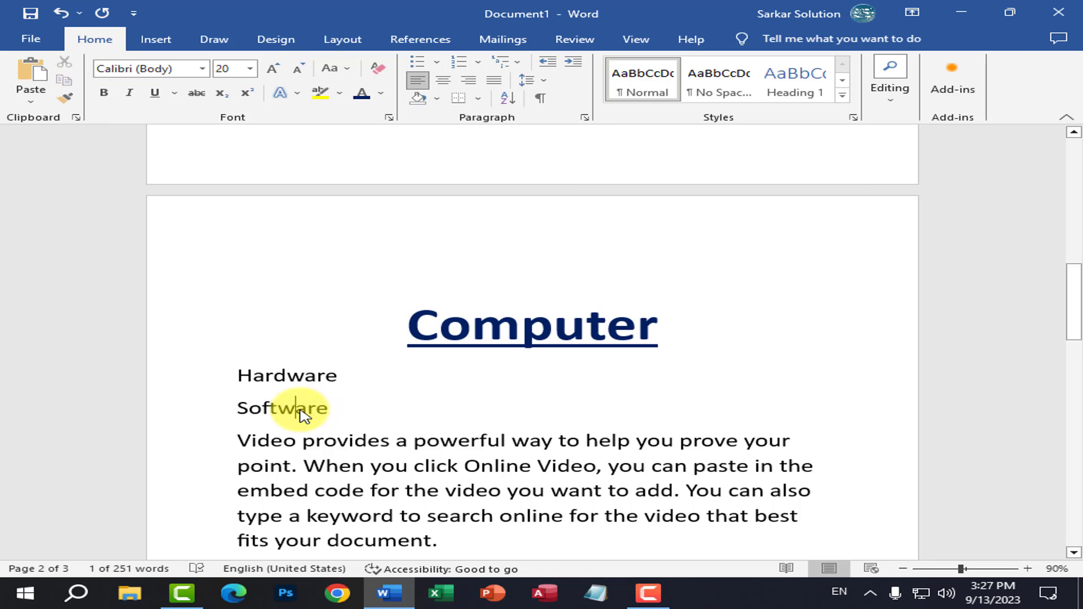
{"action": "key", "text": "ctrl+x"}
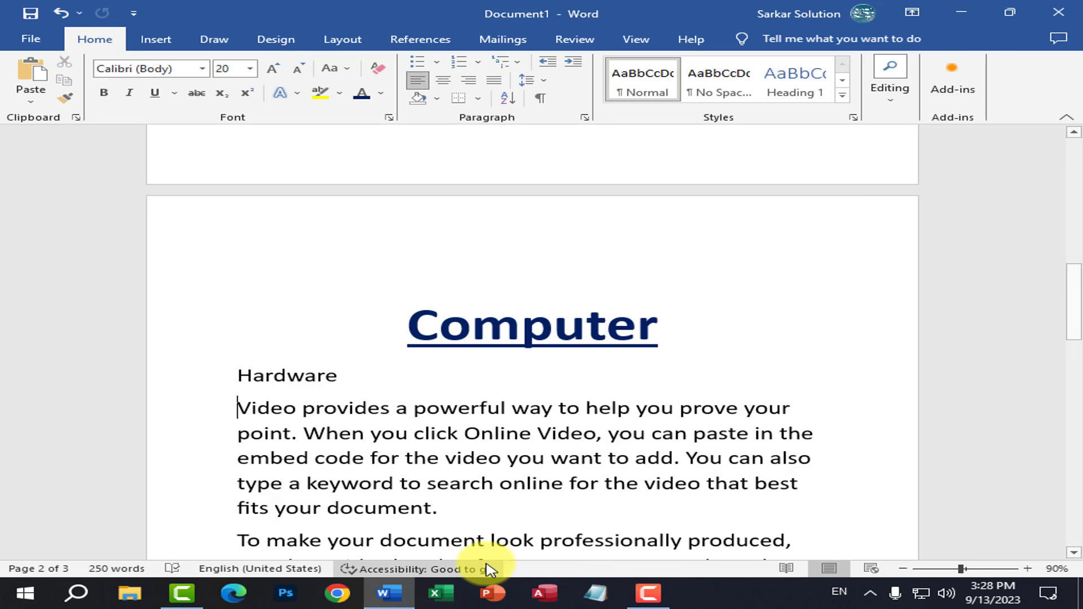
{"action": "scroll", "coordinate": [482, 538], "scroll_direction": "down", "scroll_amount": 1}
{"action": "left_click", "coordinate": [455, 450]}
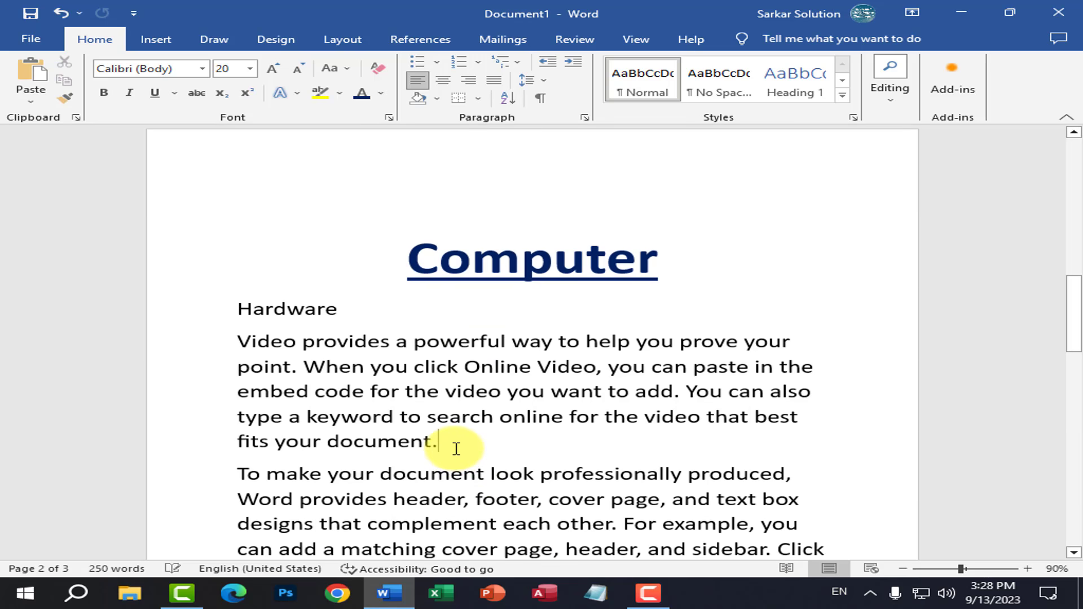
{"action": "key", "text": "Return"}
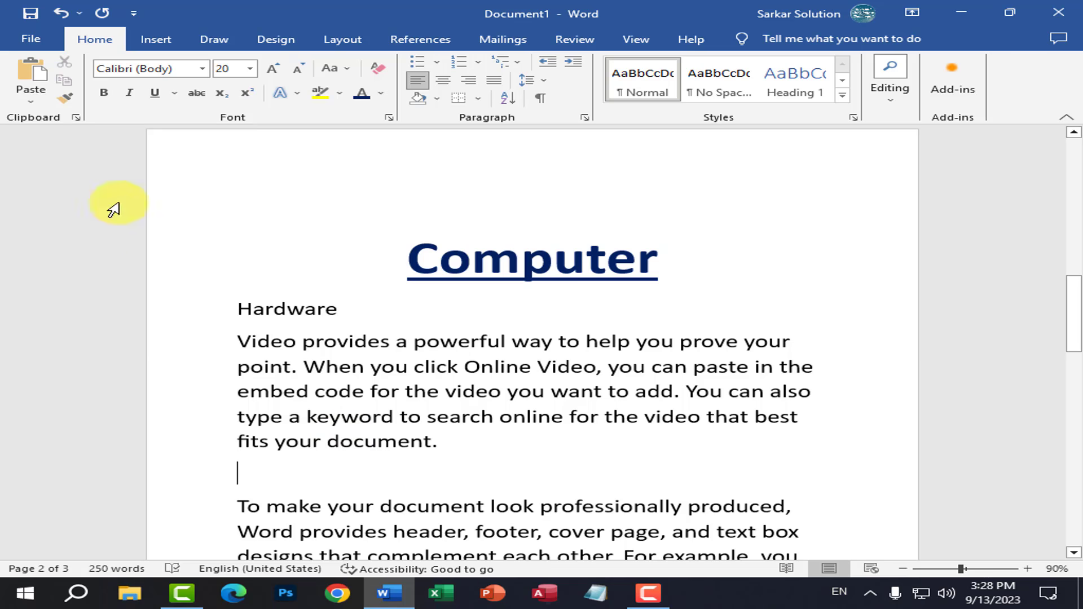
- Paste "Software" from the clipboard history into the empty paragraph and remove the extra blank line below it
{"action": "left_click", "coordinate": [77, 118]}
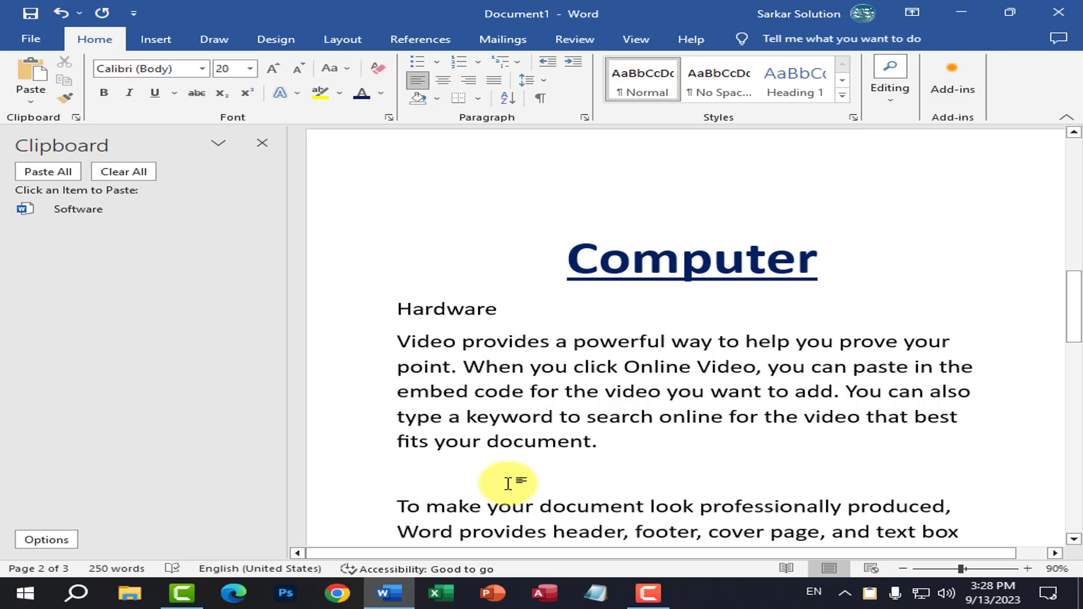
{"action": "mouse_move", "coordinate": [255, 216]}
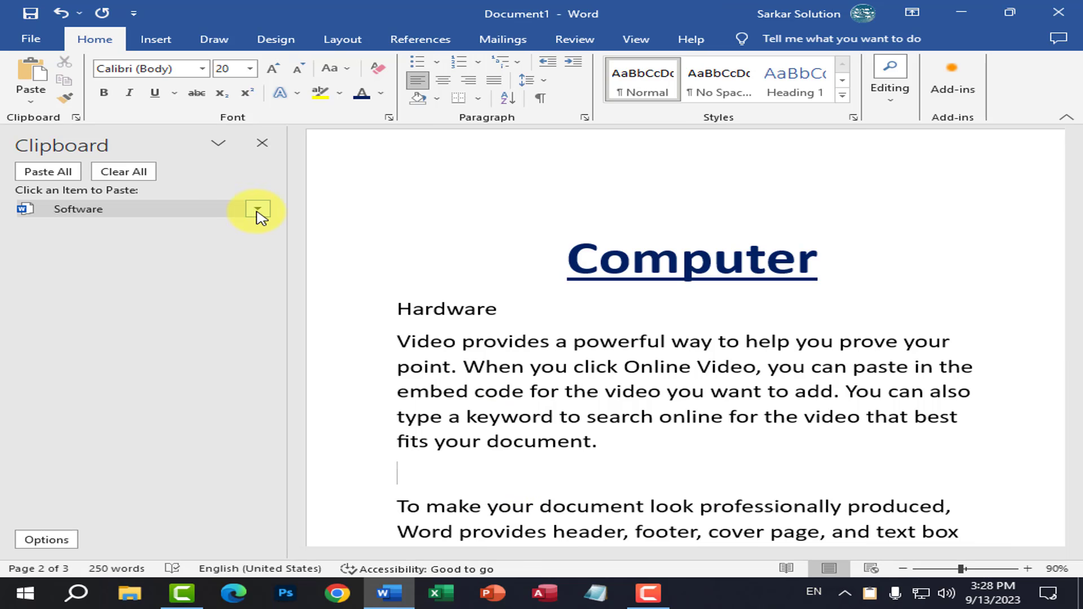
{"action": "left_click", "coordinate": [259, 213]}
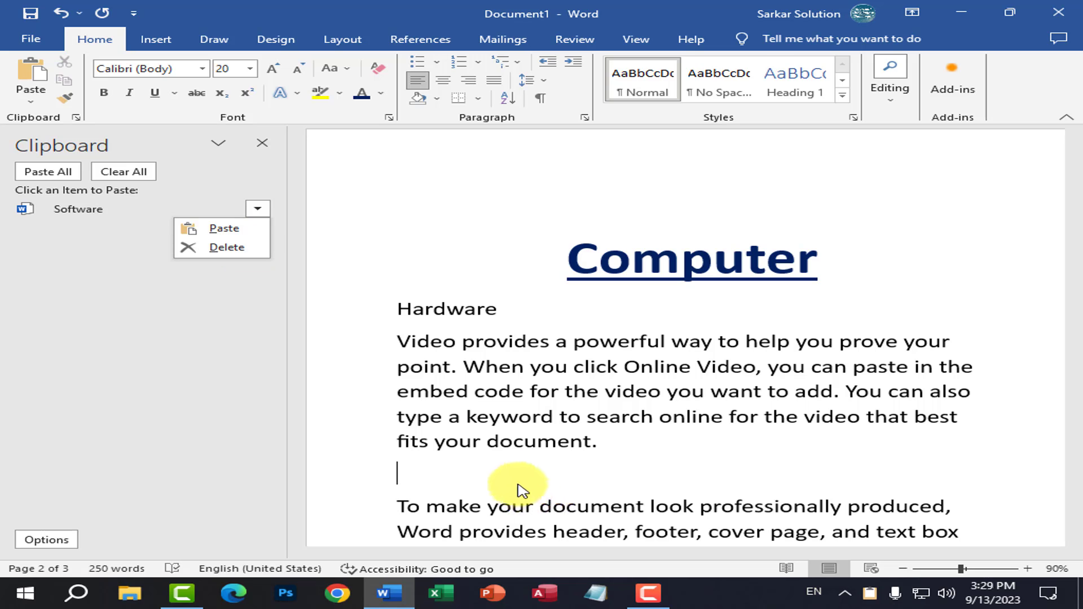
{"action": "left_click", "coordinate": [224, 229]}
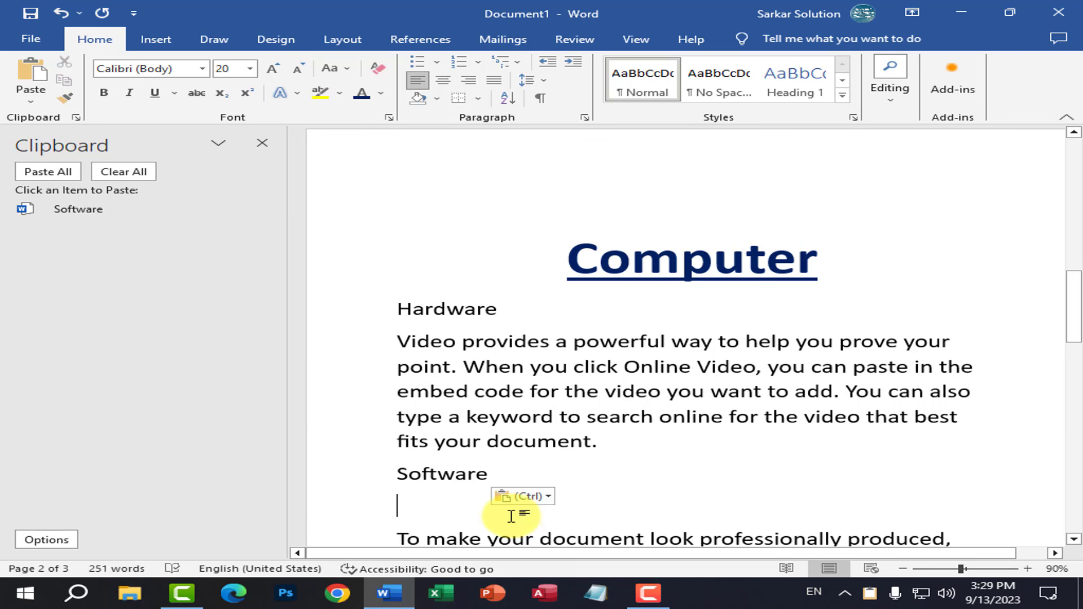
{"action": "key", "text": "BackSpace"}
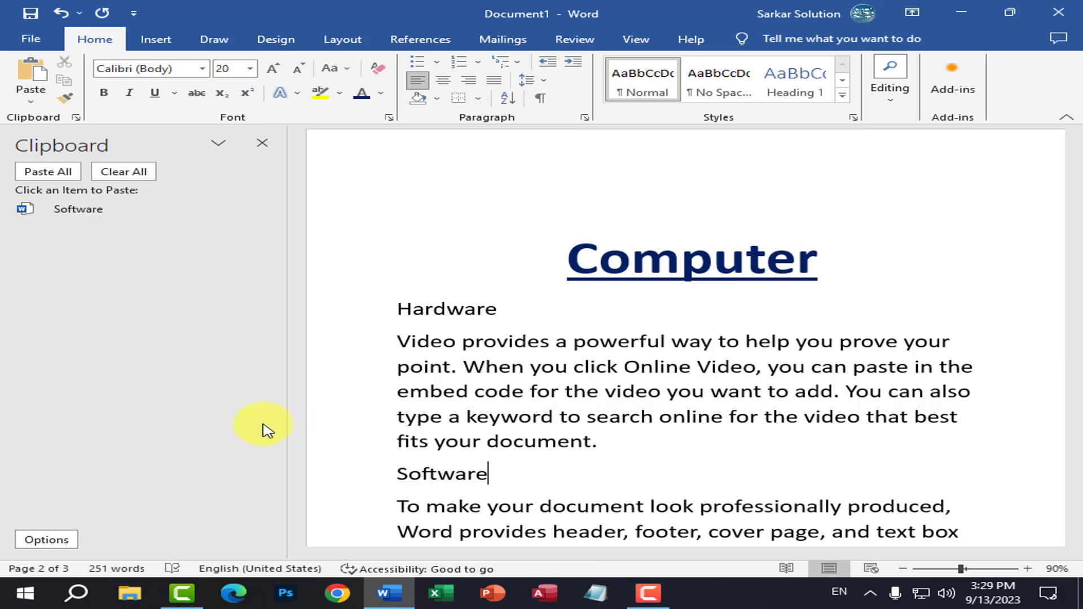
- Copy the "Hardware" line to the clipboard and close the clipboard history
{"action": "left_click", "coordinate": [358, 310]}
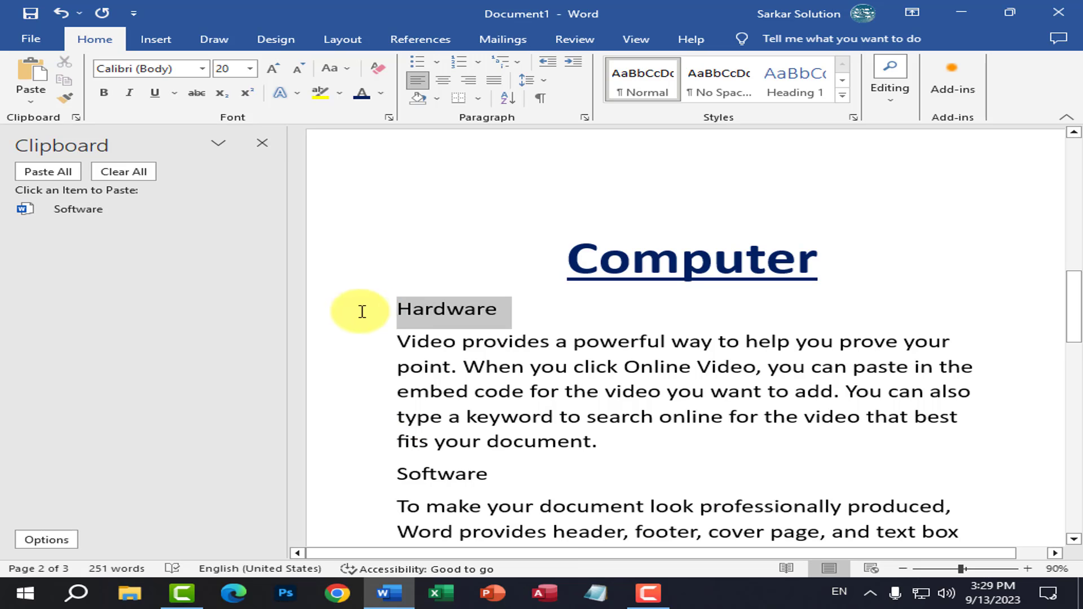
{"action": "left_click", "coordinate": [63, 86]}
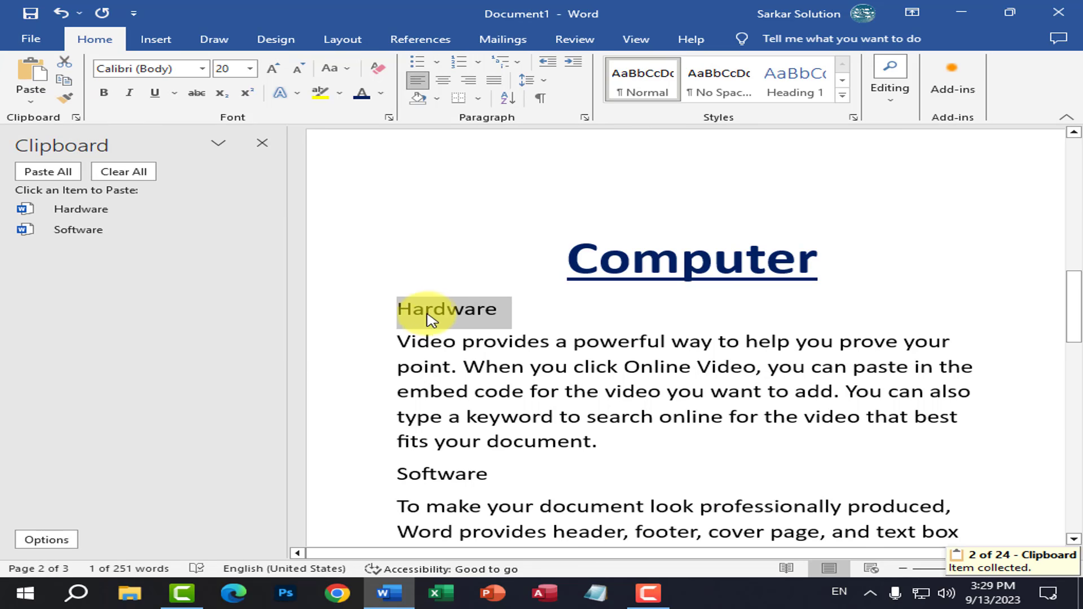
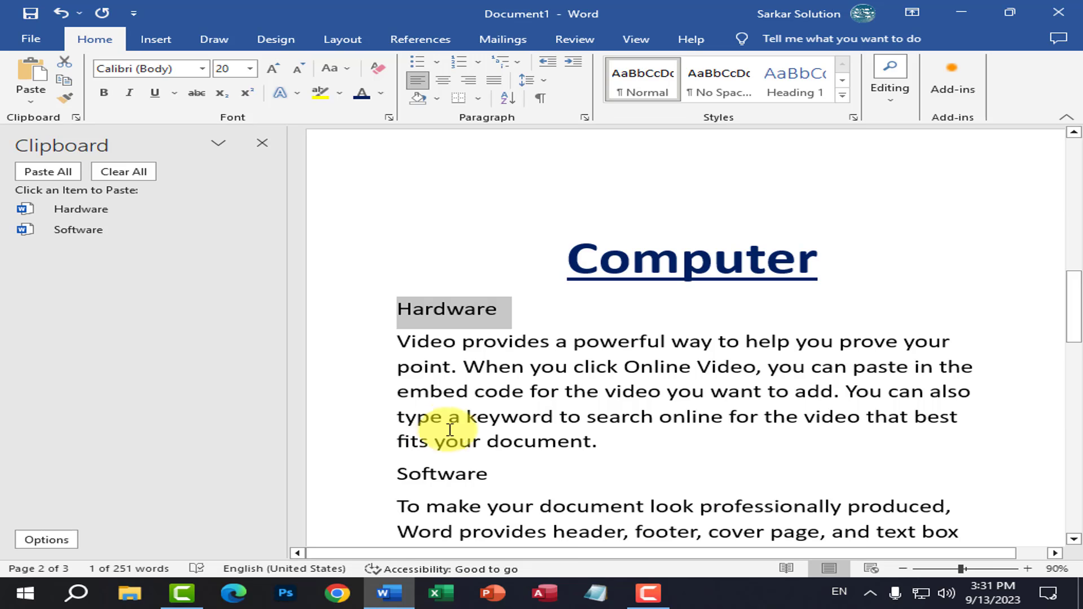
{"action": "scroll", "coordinate": [503, 474], "scroll_direction": "down", "scroll_amount": 1}
{"action": "left_click", "coordinate": [500, 419]}
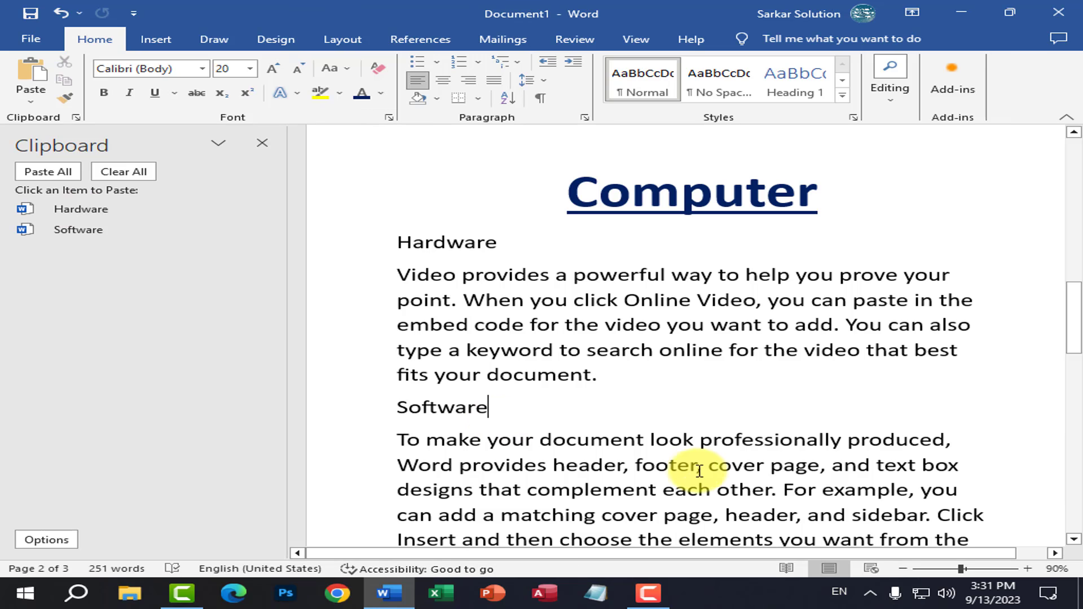
{"action": "left_click", "coordinate": [262, 143]}
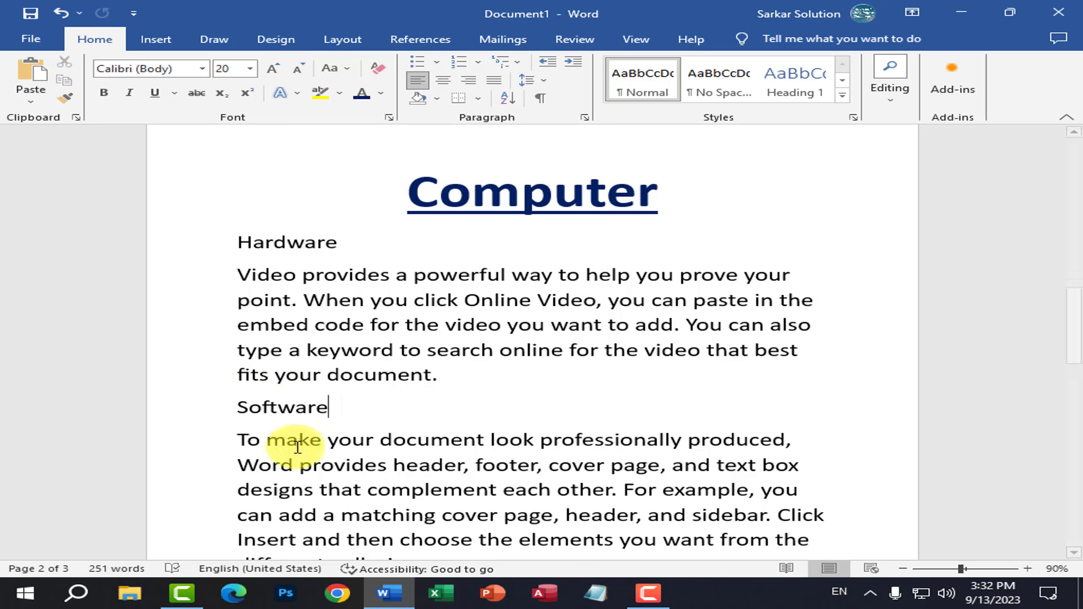
{"action": "left_click", "coordinate": [238, 243]}
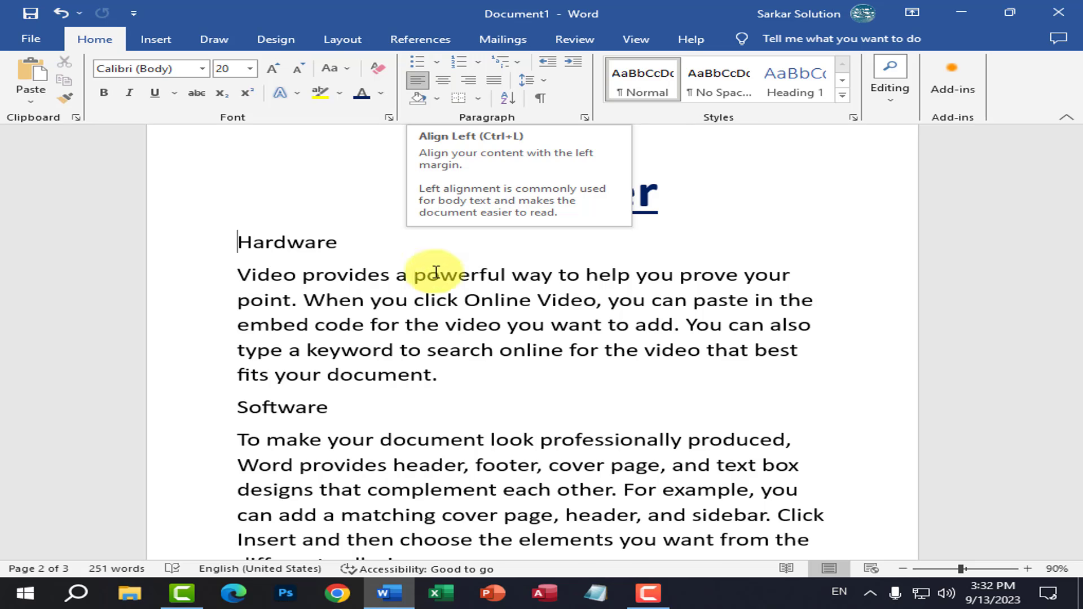
{"action": "left_click", "coordinate": [464, 377]}
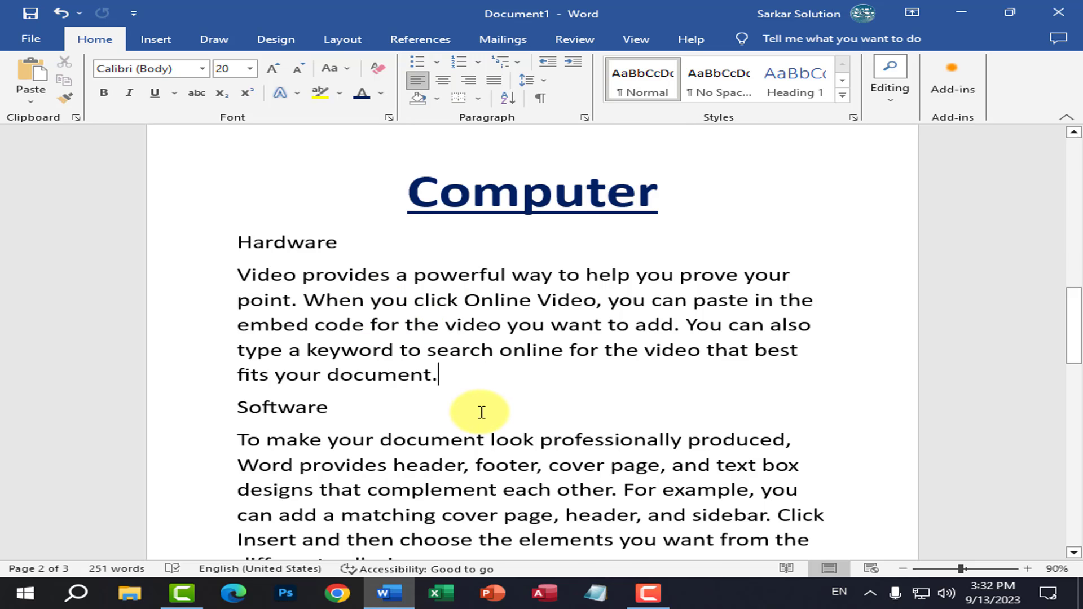
{"action": "scroll", "coordinate": [483, 414], "scroll_direction": "down", "scroll_amount": 3}
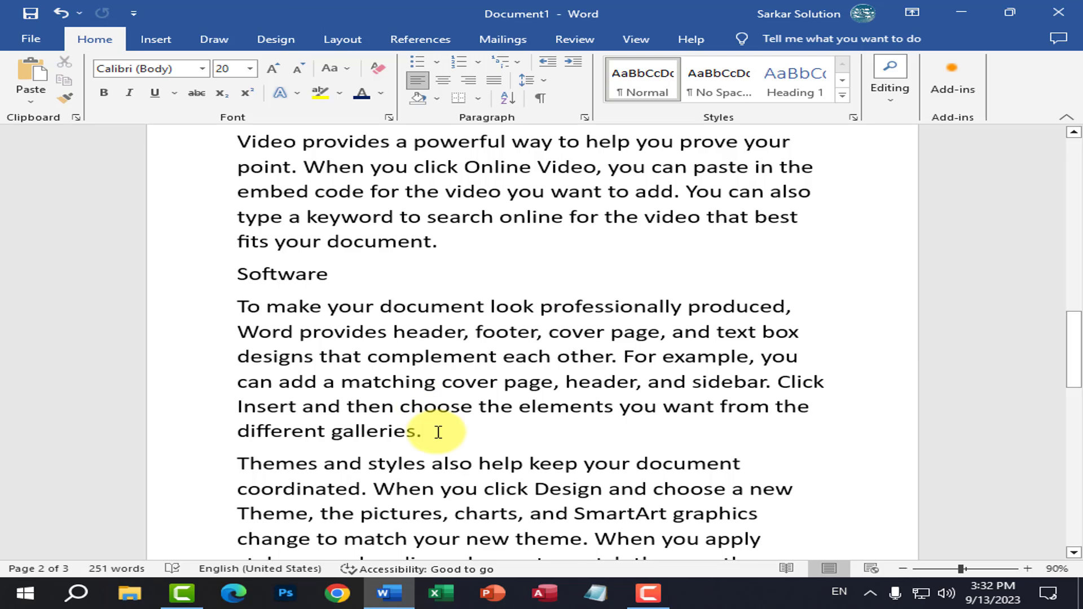
{"action": "left_click", "coordinate": [441, 432]}
{"action": "scroll", "coordinate": [781, 446], "scroll_direction": "down", "scroll_amount": 6}
{"action": "scroll", "coordinate": [788, 423], "scroll_direction": "down", "scroll_amount": 6}
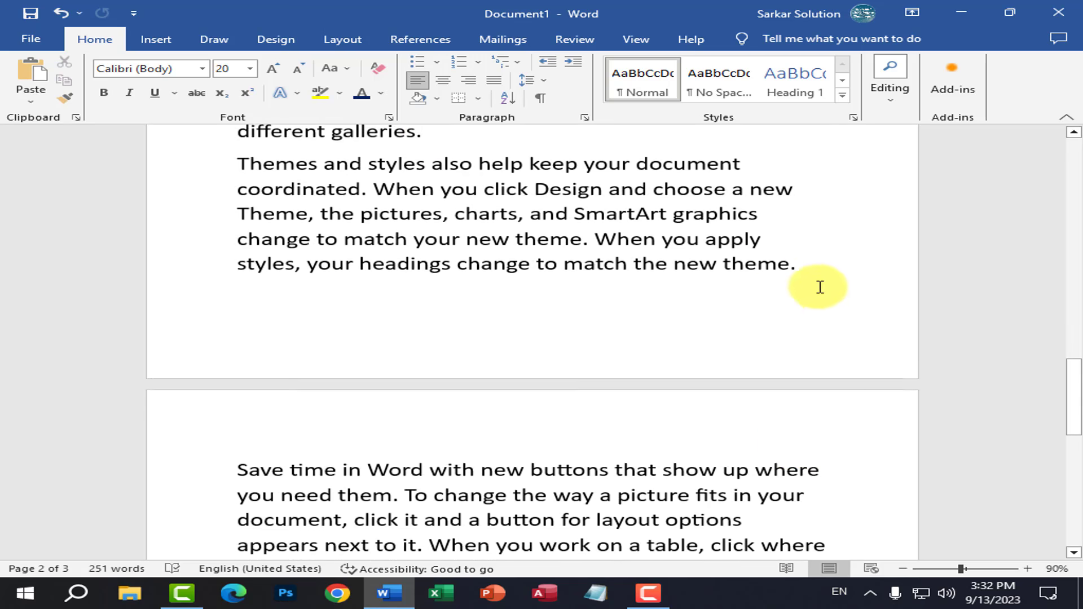
- Insert a right-aligned line reading "MR XYZ" below the paragraph ending in "plus sign."
{"action": "left_click", "coordinate": [404, 366]}
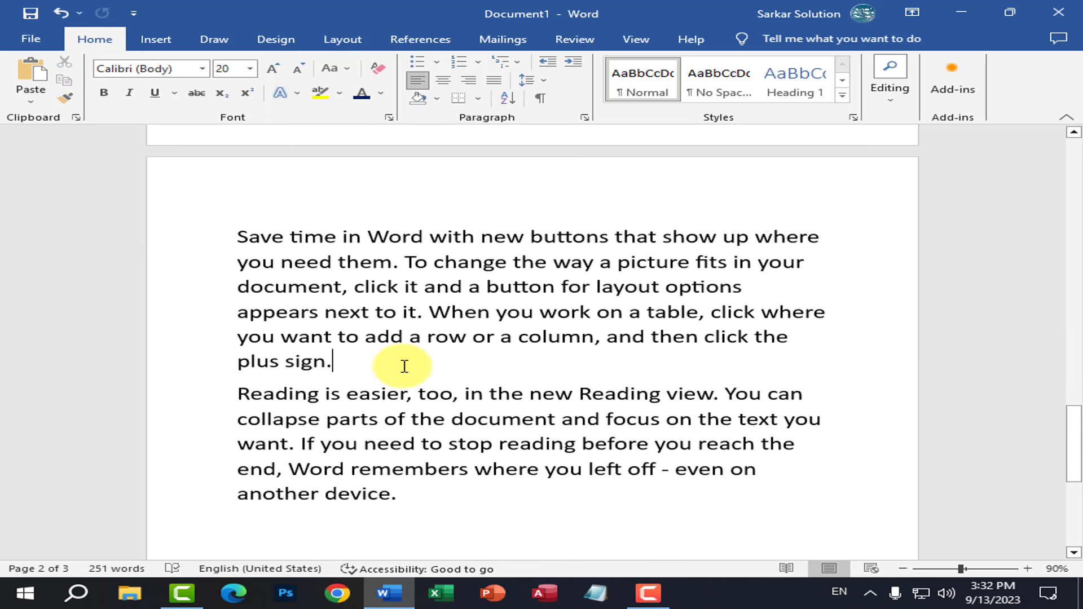
{"action": "key", "text": "Return"}
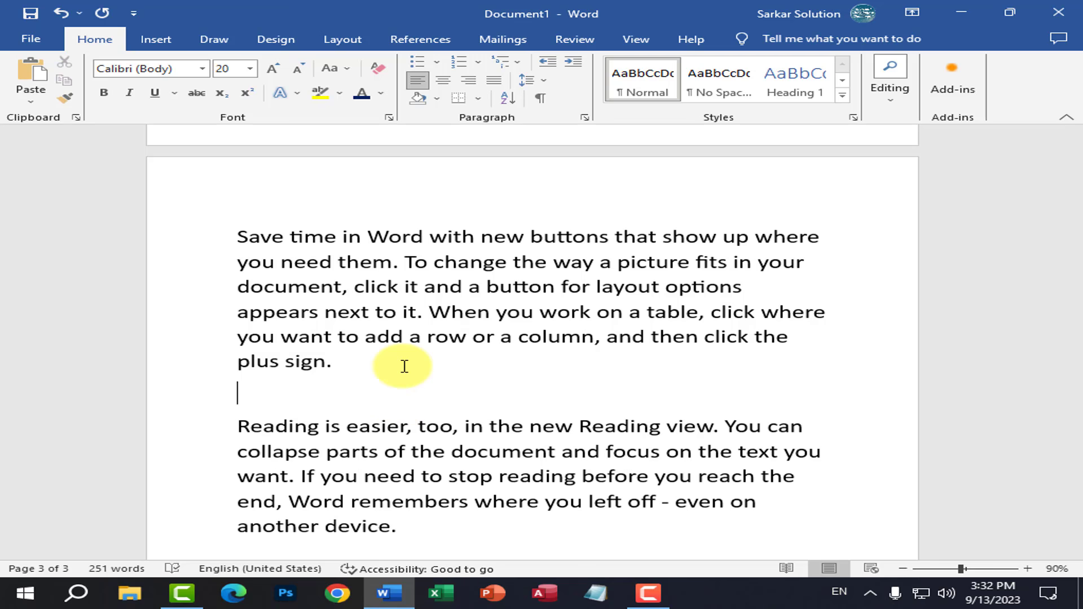
{"action": "type", "text": "MR XYZ"}
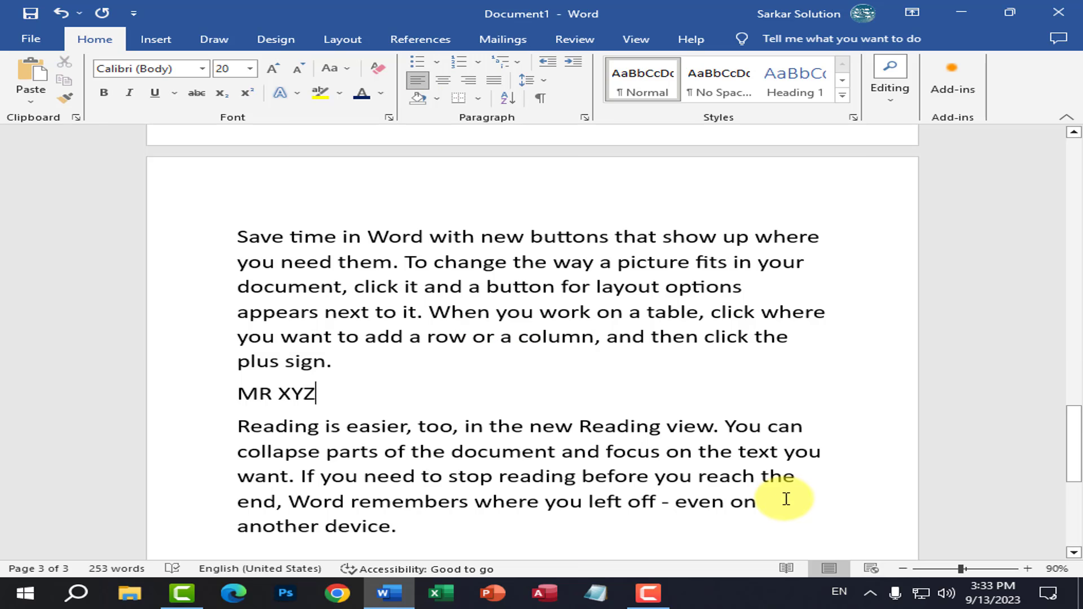
{"action": "key", "text": "ctrl+r"}
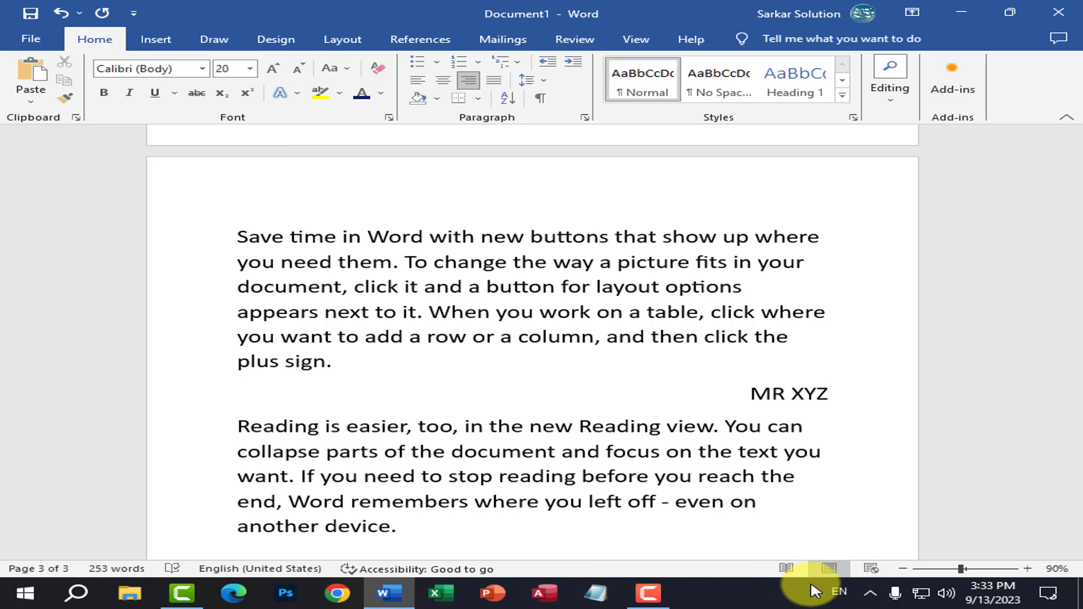
- Justify the paragraph below the "Hardware" heading
{"action": "scroll", "coordinate": [490, 367], "scroll_direction": "up", "scroll_amount": 1}
{"action": "scroll", "coordinate": [489, 367], "scroll_direction": "up", "scroll_amount": 9}
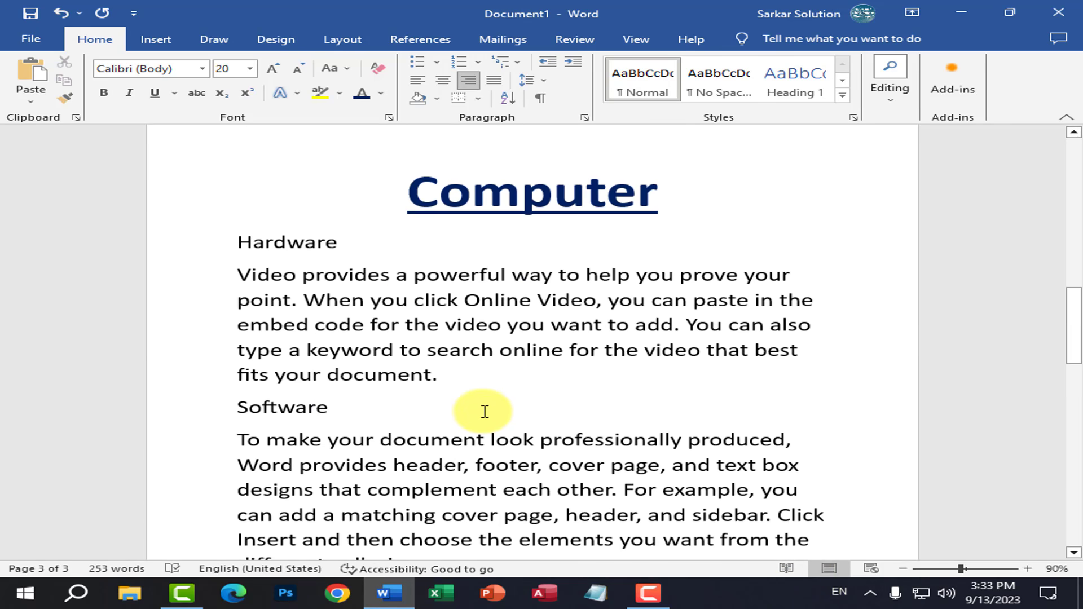
{"action": "left_click", "coordinate": [438, 342]}
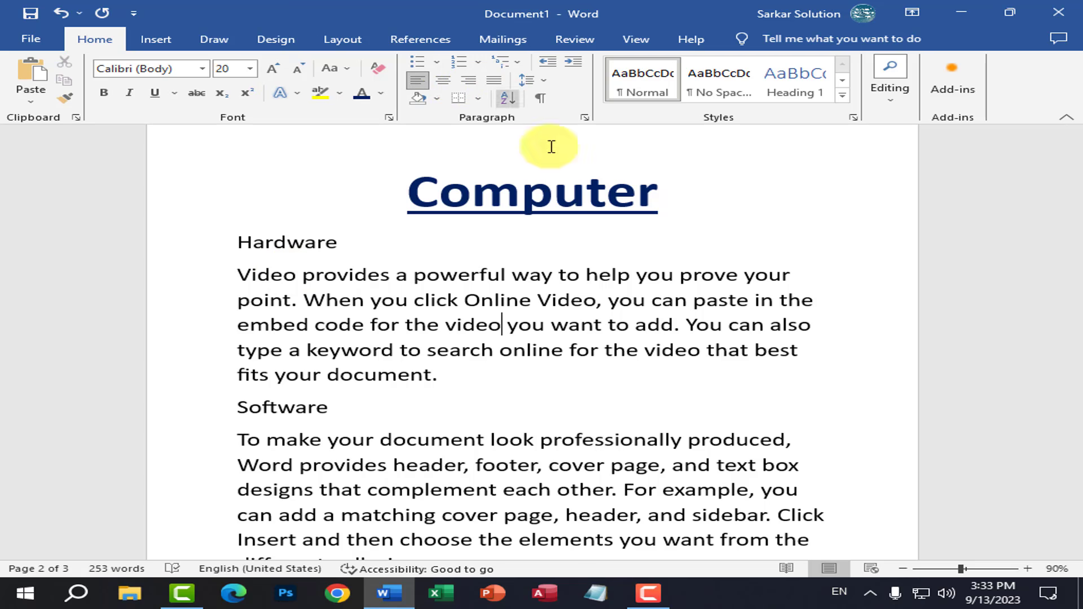
{"action": "key", "text": "ctrl+j"}
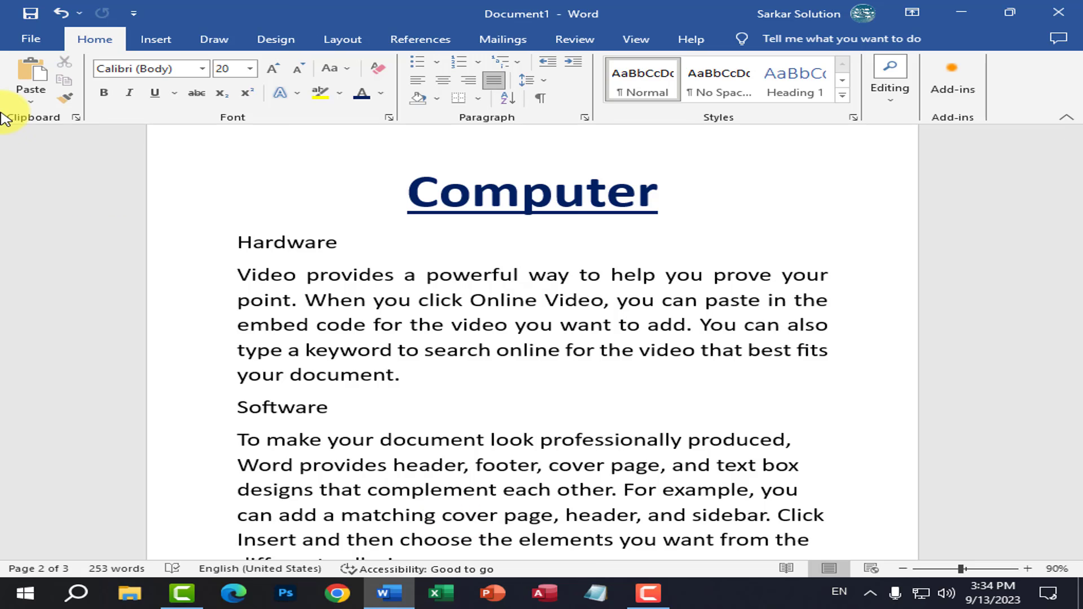
{"action": "left_click", "coordinate": [424, 393]}
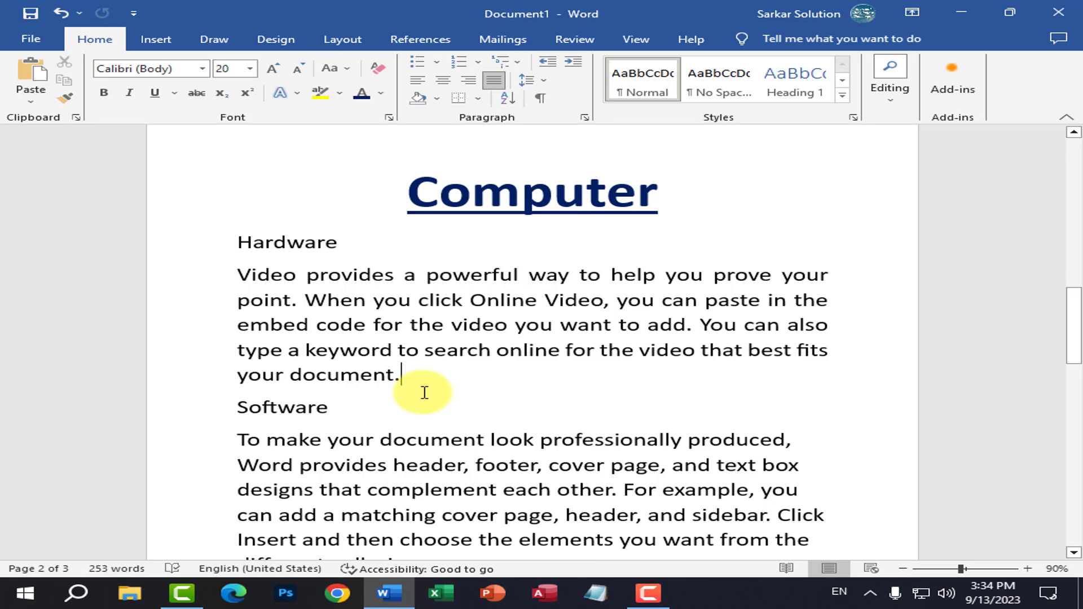
{"action": "left_click", "coordinate": [421, 400]}
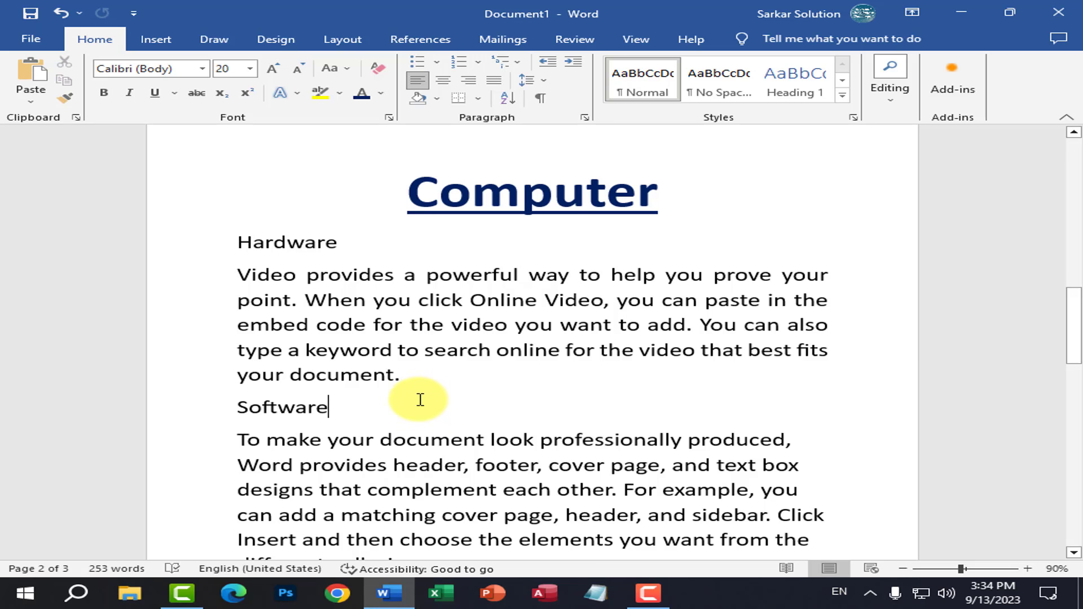
{"action": "scroll", "coordinate": [353, 409], "scroll_direction": "down", "scroll_amount": 3}
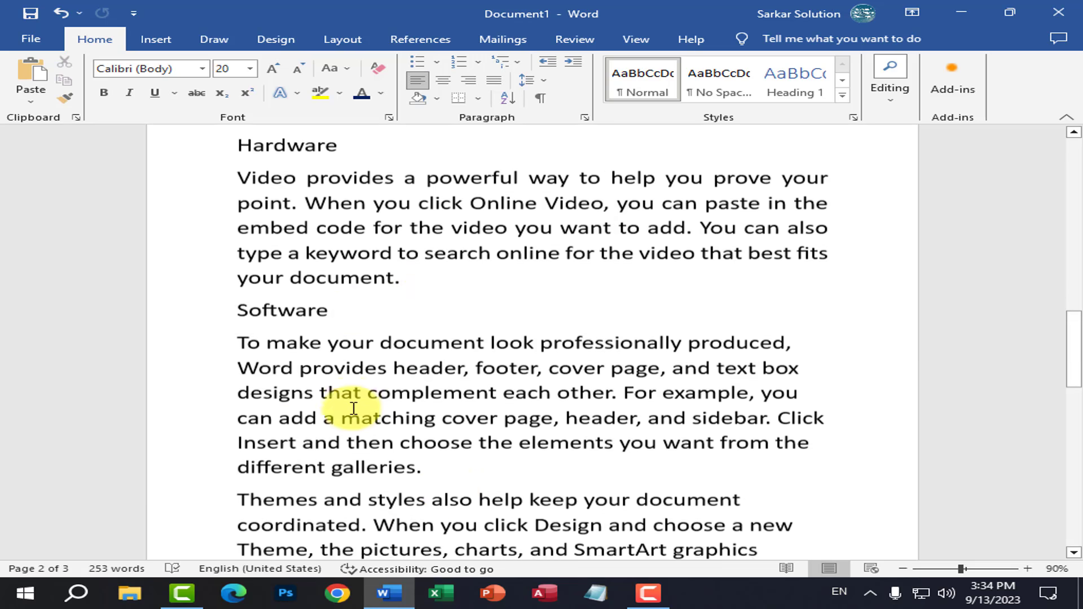
{"action": "left_click", "coordinate": [443, 436]}
{"action": "scroll", "coordinate": [435, 416], "scroll_direction": "up", "scroll_amount": 3}
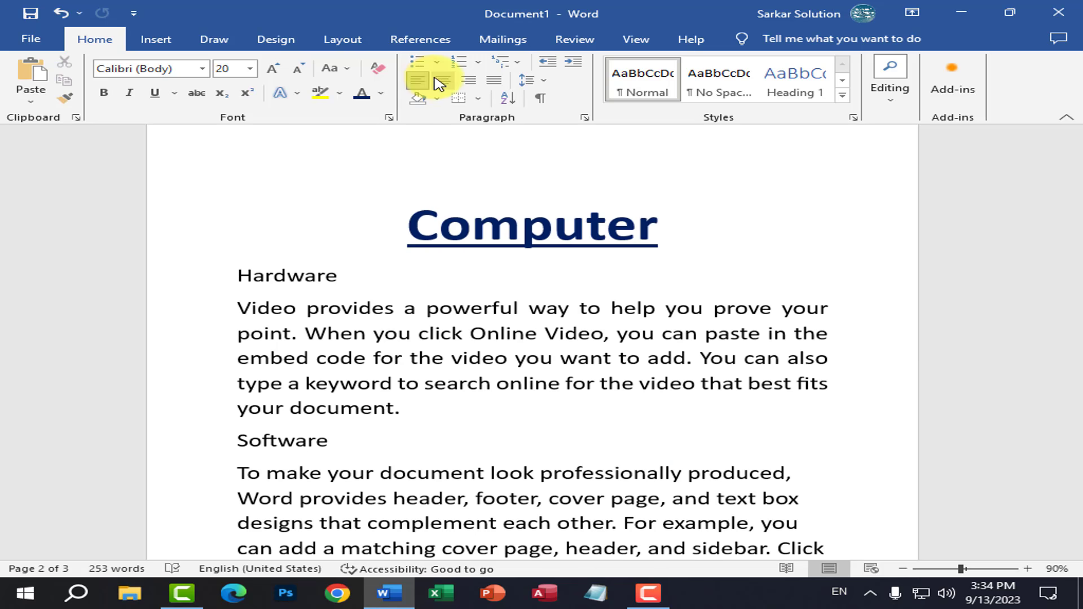
{"action": "double_click", "coordinate": [278, 274]}
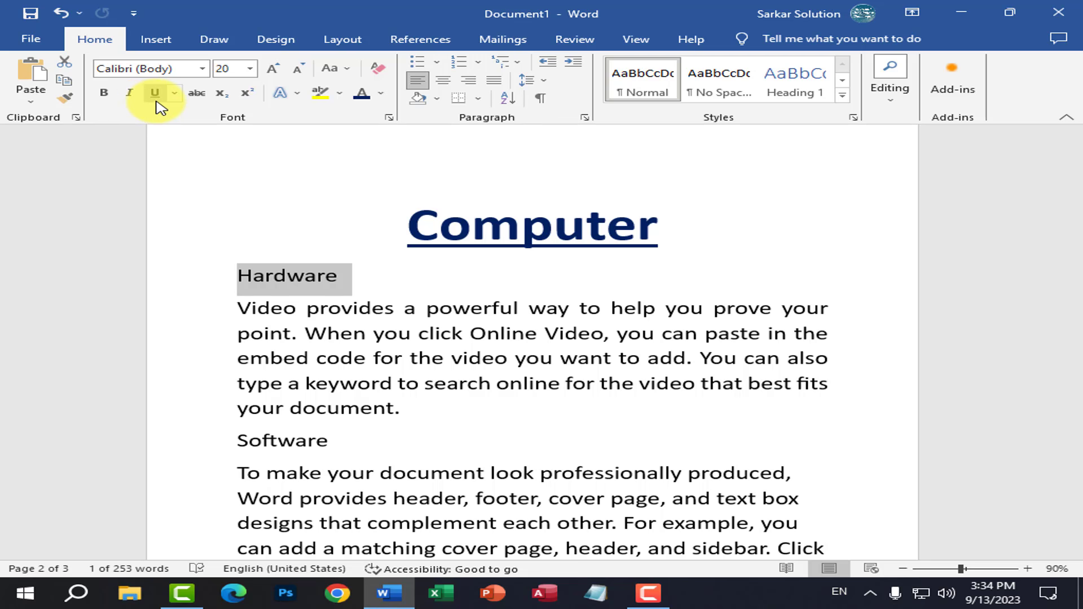
{"action": "left_click", "coordinate": [404, 415]}
{"action": "scroll", "coordinate": [293, 350], "scroll_direction": "down", "scroll_amount": 2}
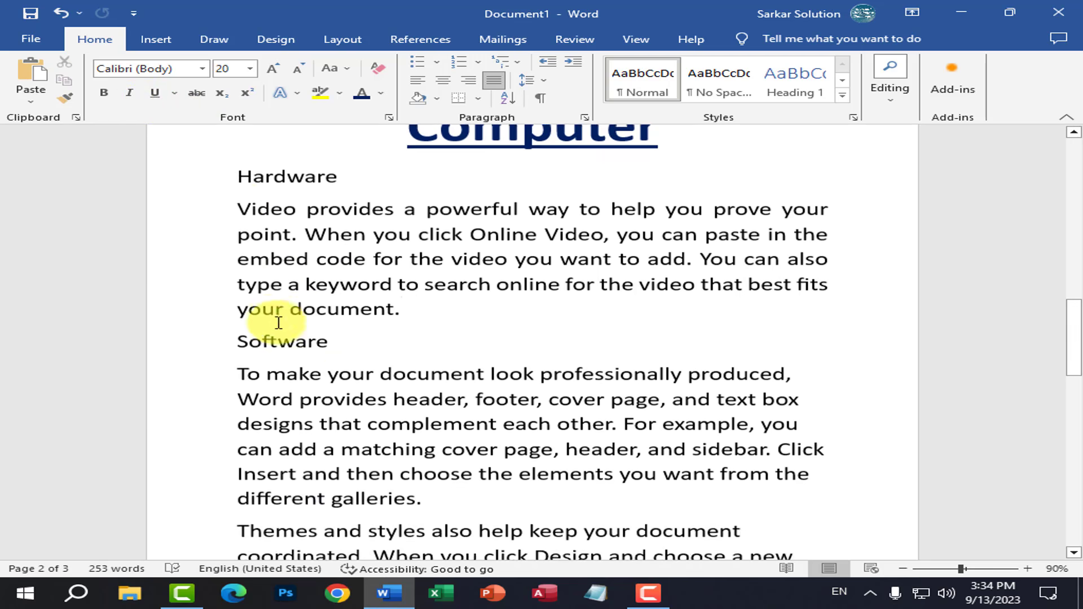
- Apply strikethrough to the whole paragraph below "Hardware" and remove it again
{"action": "scroll", "coordinate": [278, 323], "scroll_direction": "up", "scroll_amount": 2}
{"action": "left_click_drag", "start_coordinate": [237, 275], "coordinate": [428, 378]}
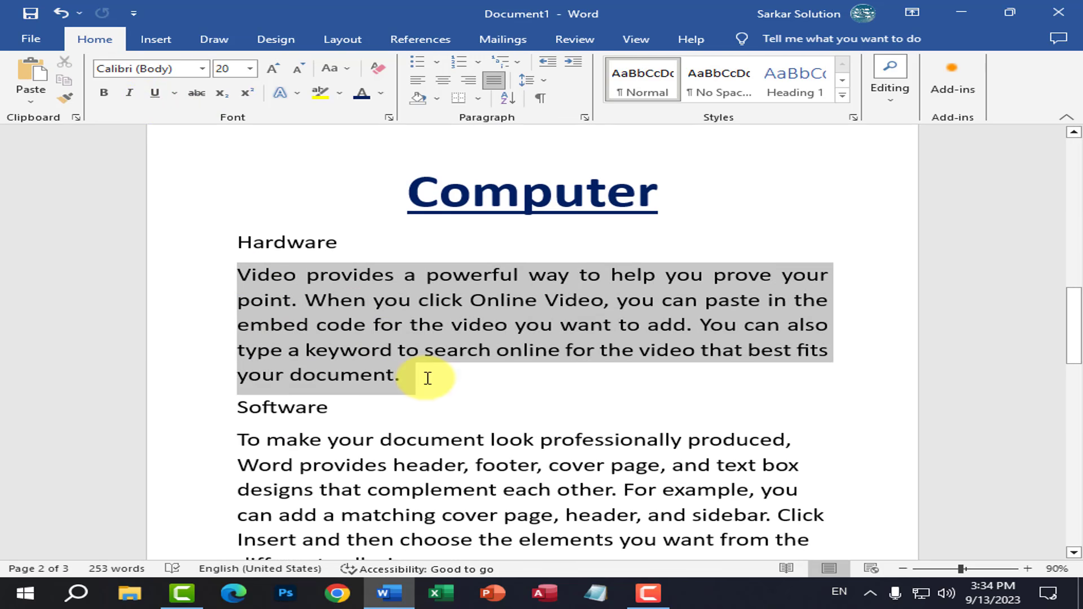
{"action": "left_click", "coordinate": [197, 93]}
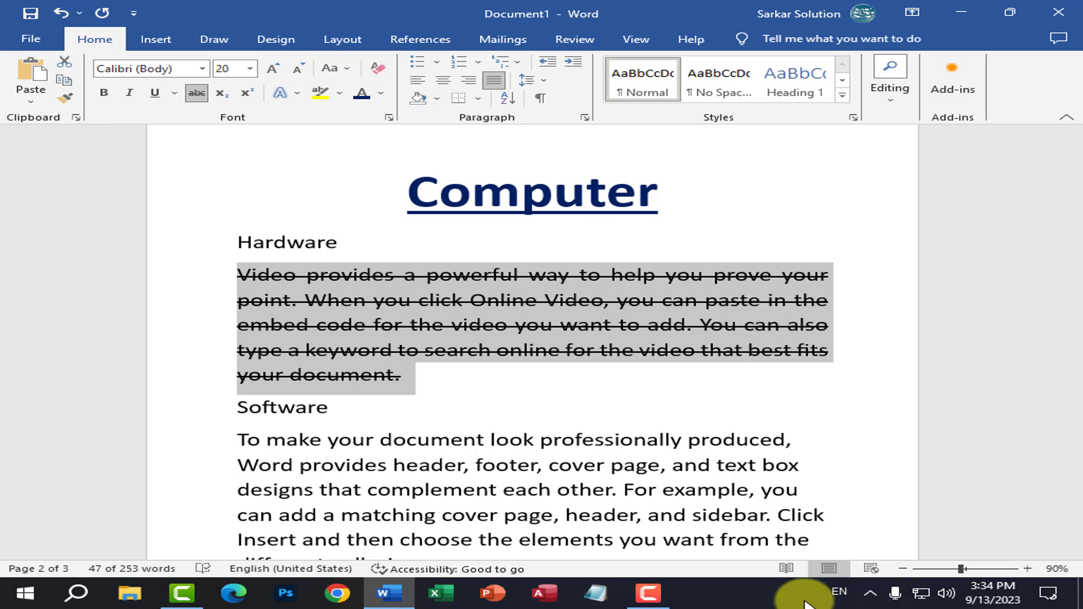
{"action": "left_click", "coordinate": [196, 92]}
{"action": "left_click", "coordinate": [532, 516]}
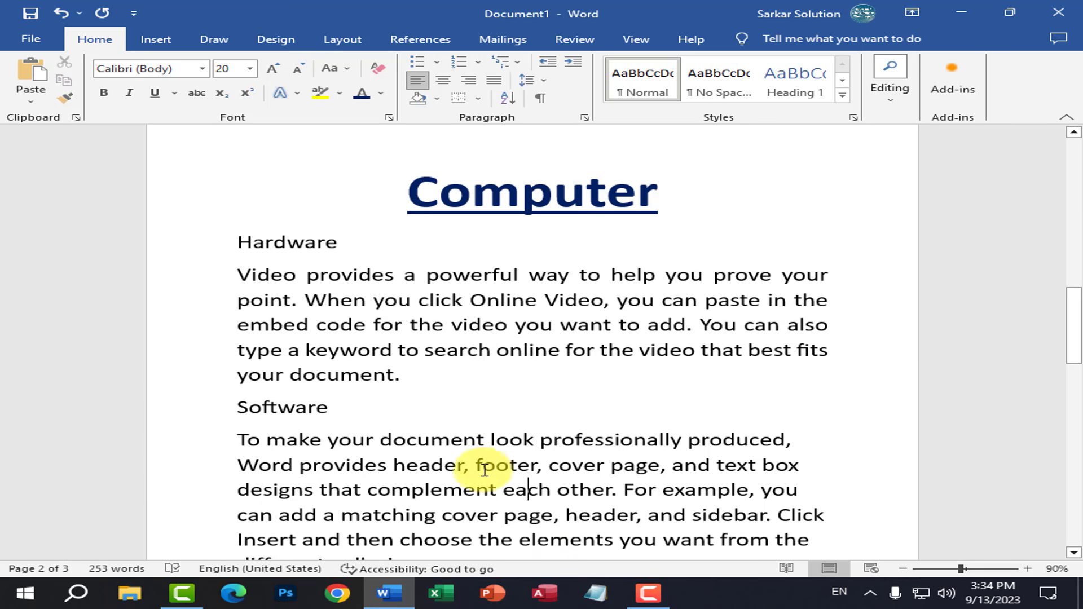
- Add a new line with the text "H2O H2" below the final paragraph ending in "another device."
{"action": "scroll", "coordinate": [442, 435], "scroll_direction": "down", "scroll_amount": 1}
{"action": "scroll", "coordinate": [442, 434], "scroll_direction": "down", "scroll_amount": 8}
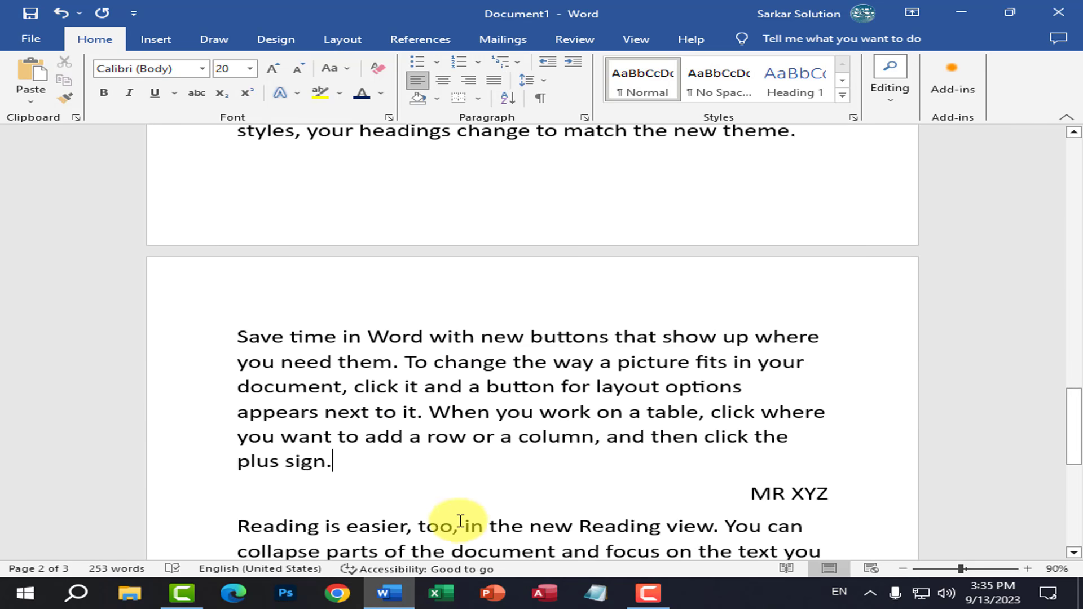
{"action": "left_click", "coordinate": [501, 478]}
{"action": "key", "text": "Return"}
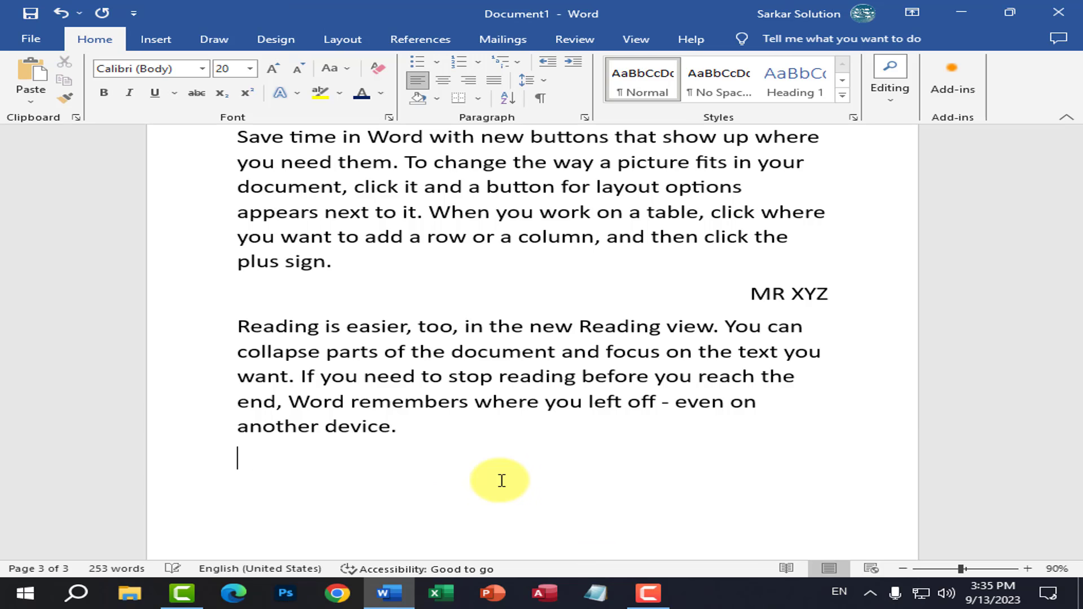
{"action": "type", "text": "H"}
{"action": "scroll", "coordinate": [446, 526], "scroll_direction": "up", "scroll_amount": 2}
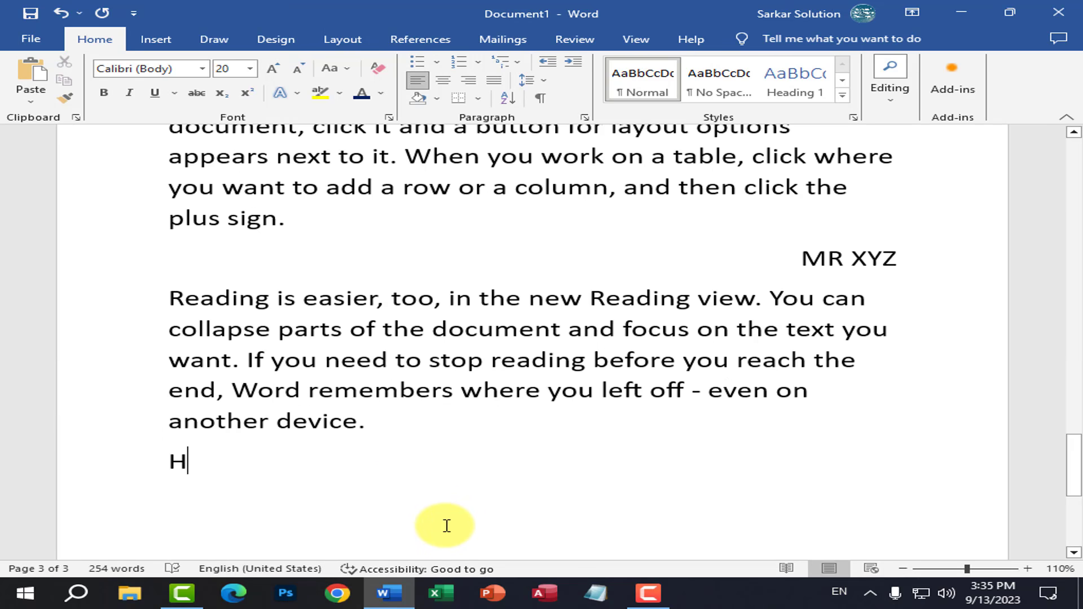
{"action": "type", "text": "2O"}
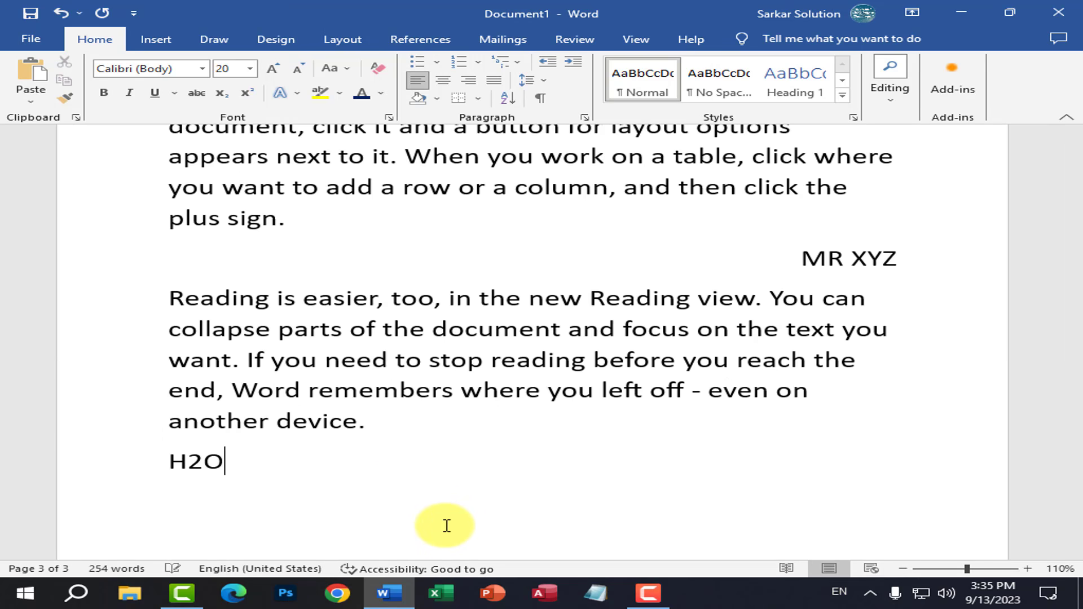
{"action": "left_click_drag", "start_coordinate": [187, 461], "coordinate": [202, 461]}
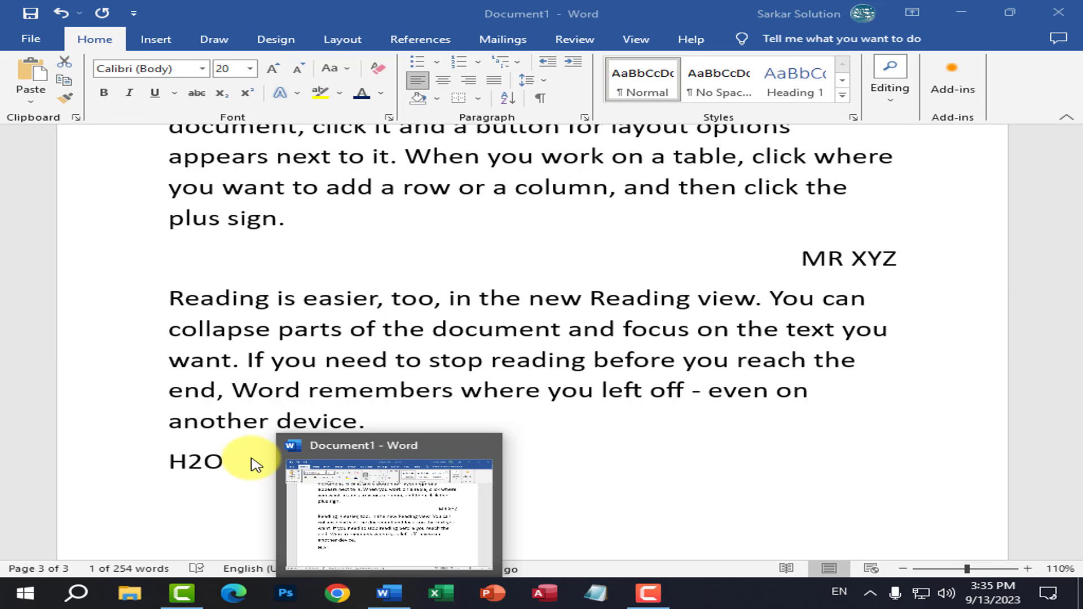
{"action": "left_click", "coordinate": [223, 461]}
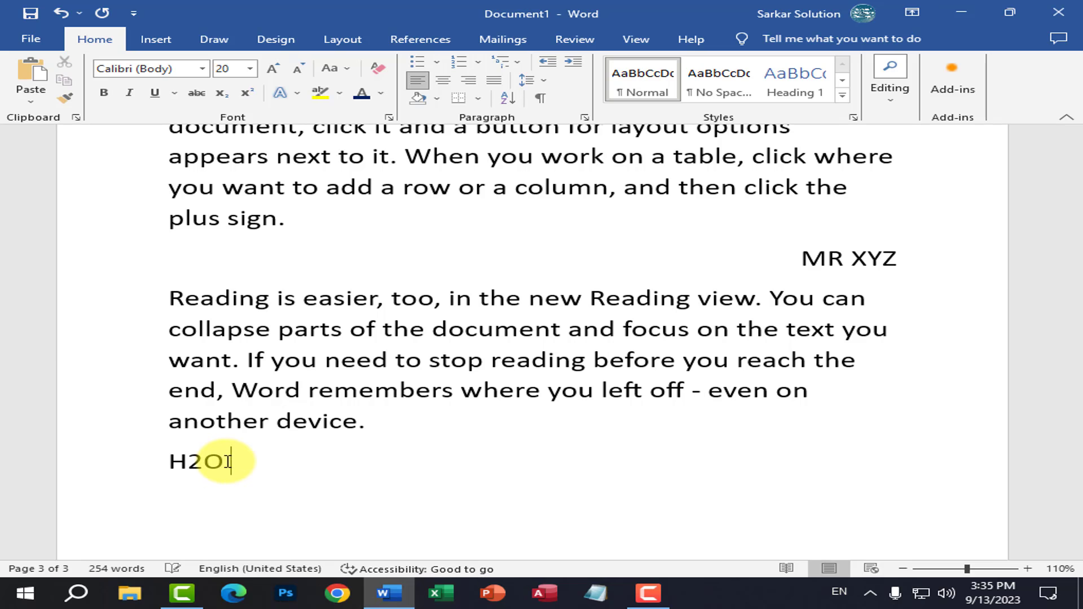
{"action": "type", "text": "H2"}
{"action": "key", "text": "shift+Left"}
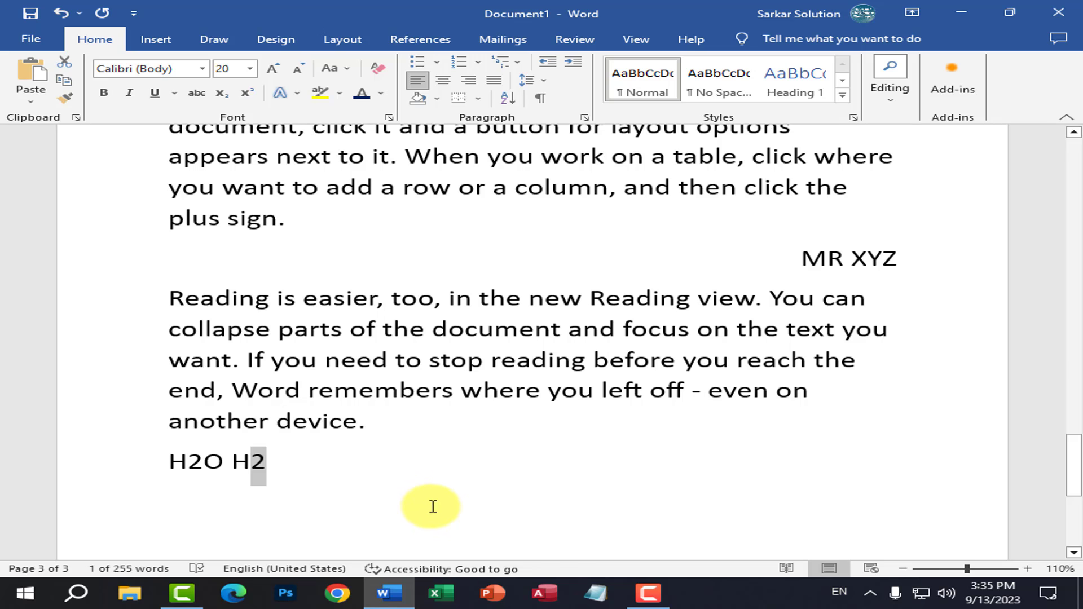
{"action": "left_click", "coordinate": [284, 465]}
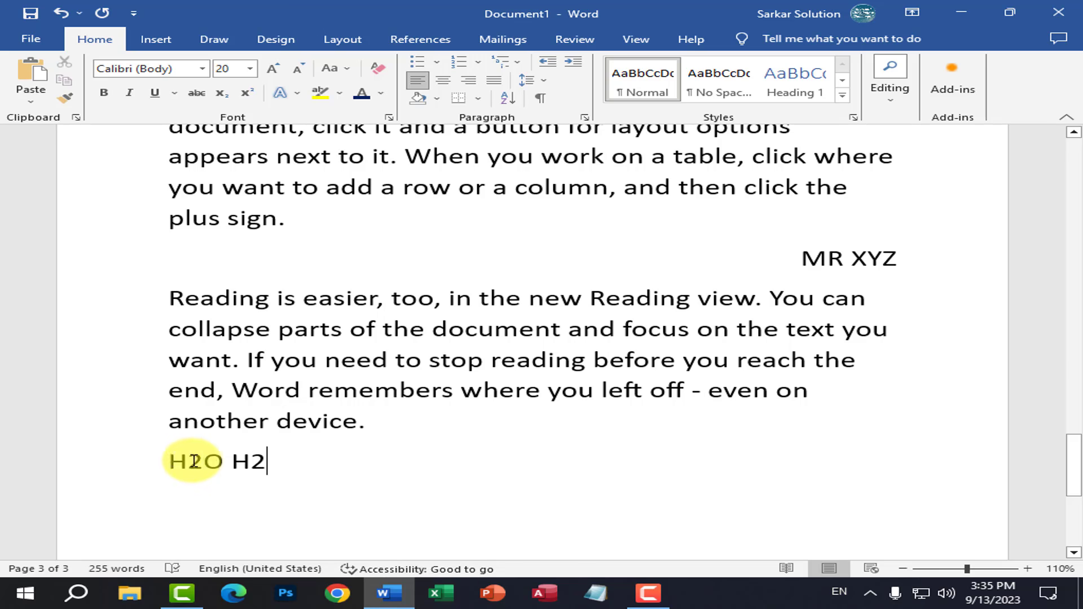
- Format the 2 in "H2O" as subscript
{"action": "left_click_drag", "start_coordinate": [188, 462], "coordinate": [198, 464]}
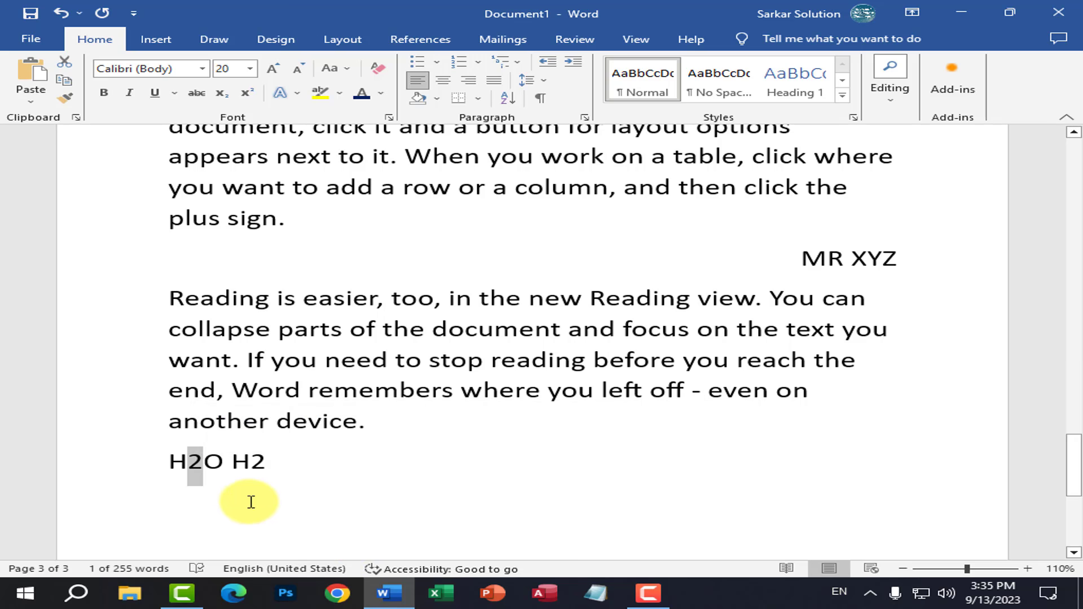
{"action": "left_click", "coordinate": [193, 460]}
{"action": "double_click", "coordinate": [193, 461]}
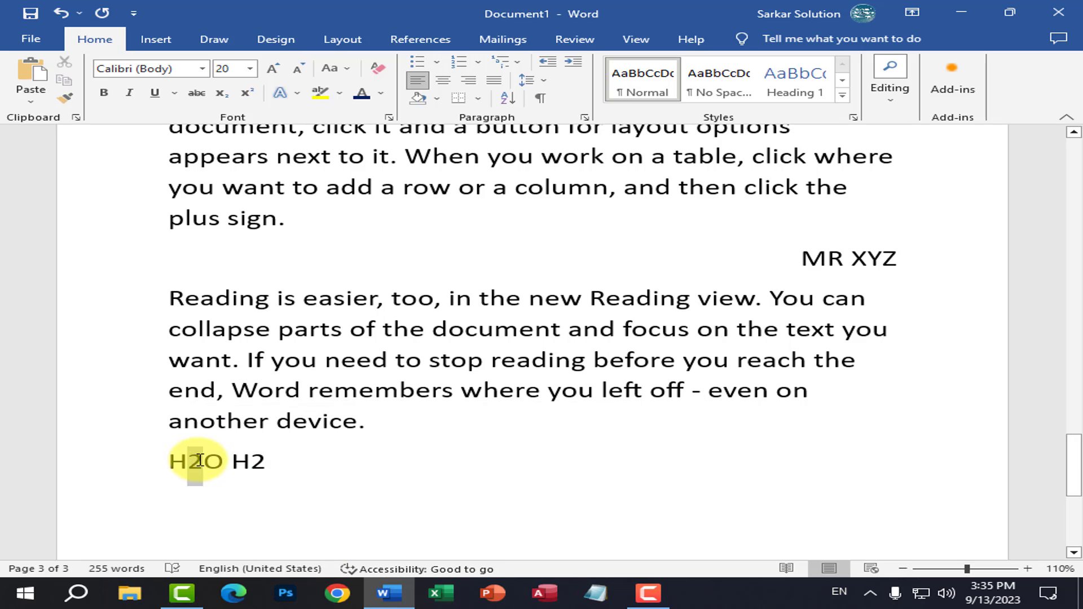
{"action": "left_click", "coordinate": [330, 548]}
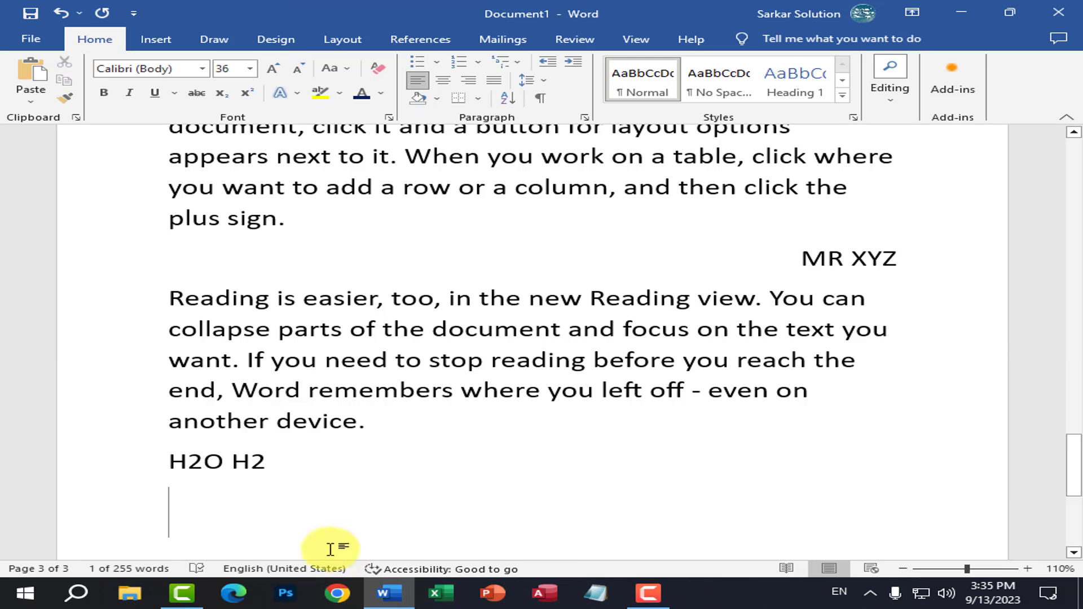
{"action": "left_click", "coordinate": [187, 462]}
{"action": "key", "text": "shift+Right"}
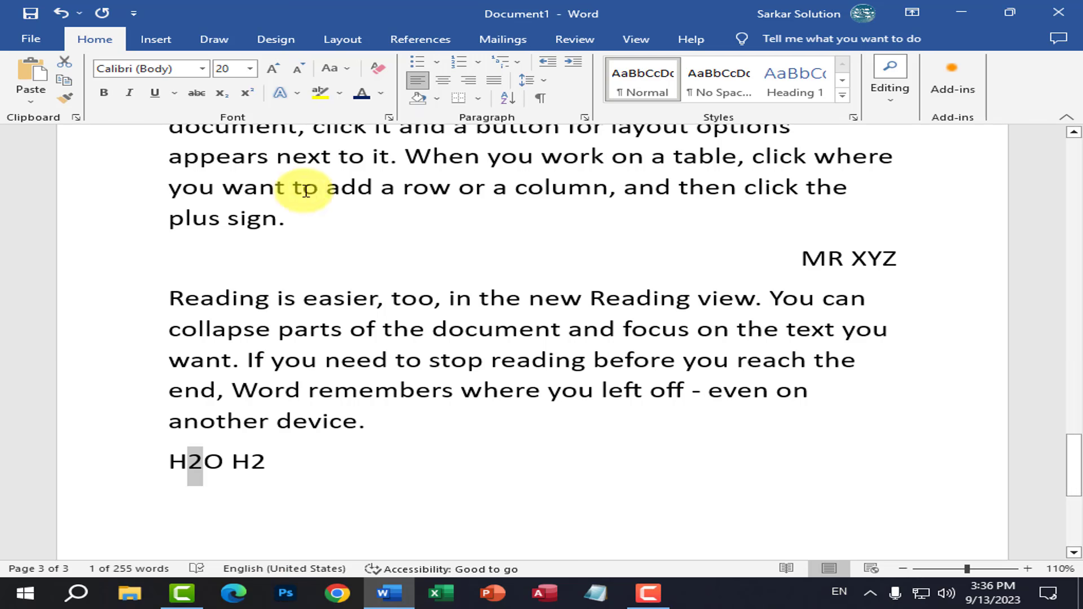
{"action": "left_click", "coordinate": [228, 97]}
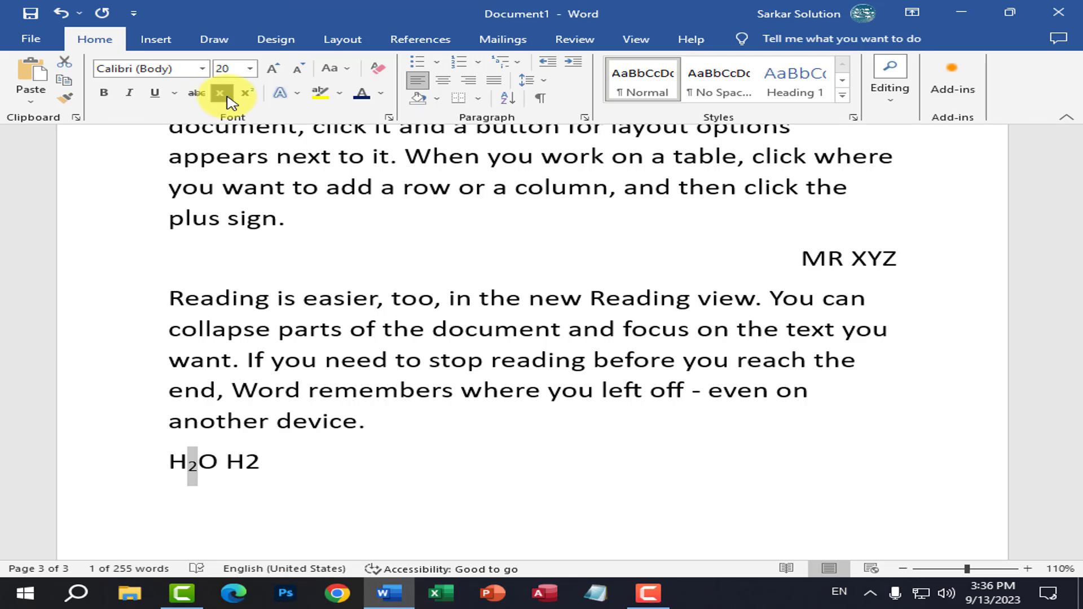
- Try superscript and subscript on the 2 of the separate "H2" and return it to normal text
{"action": "left_click_drag", "start_coordinate": [261, 462], "coordinate": [246, 463]}
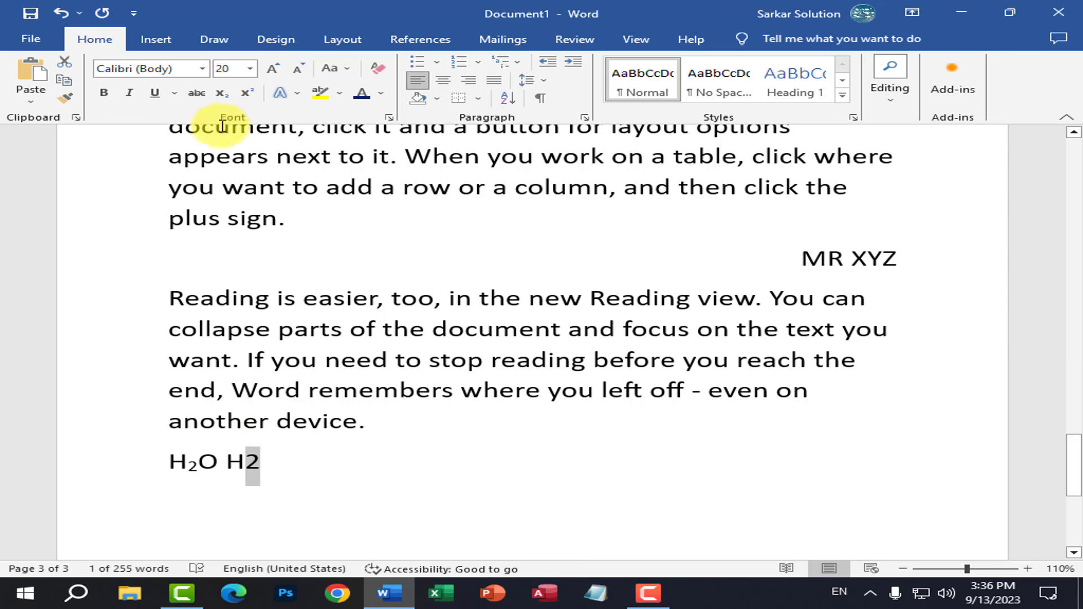
{"action": "left_click", "coordinate": [249, 92]}
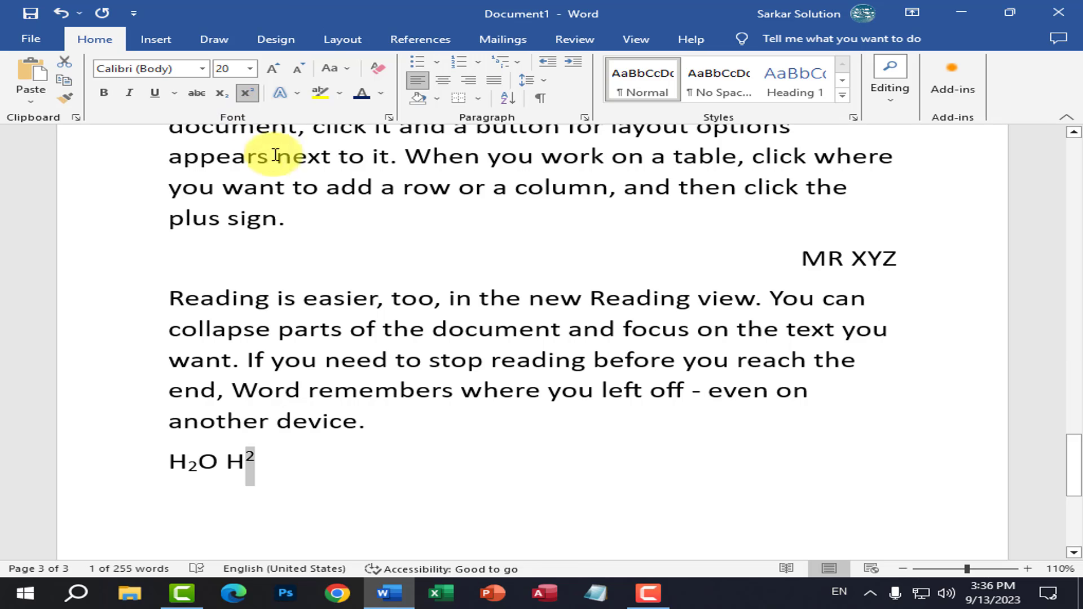
{"action": "left_click", "coordinate": [225, 97]}
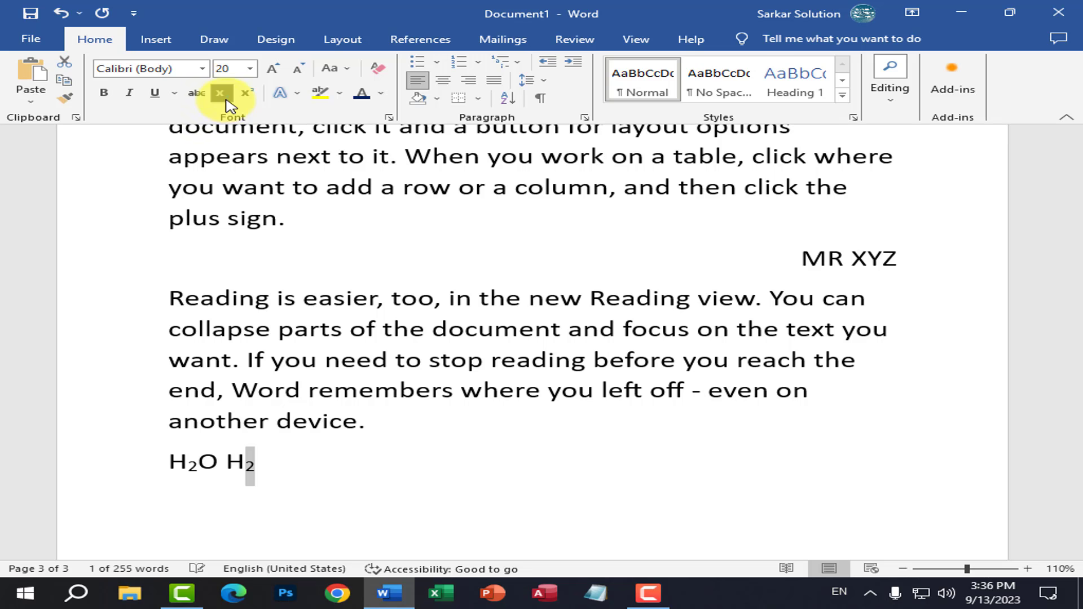
{"action": "left_click", "coordinate": [226, 100]}
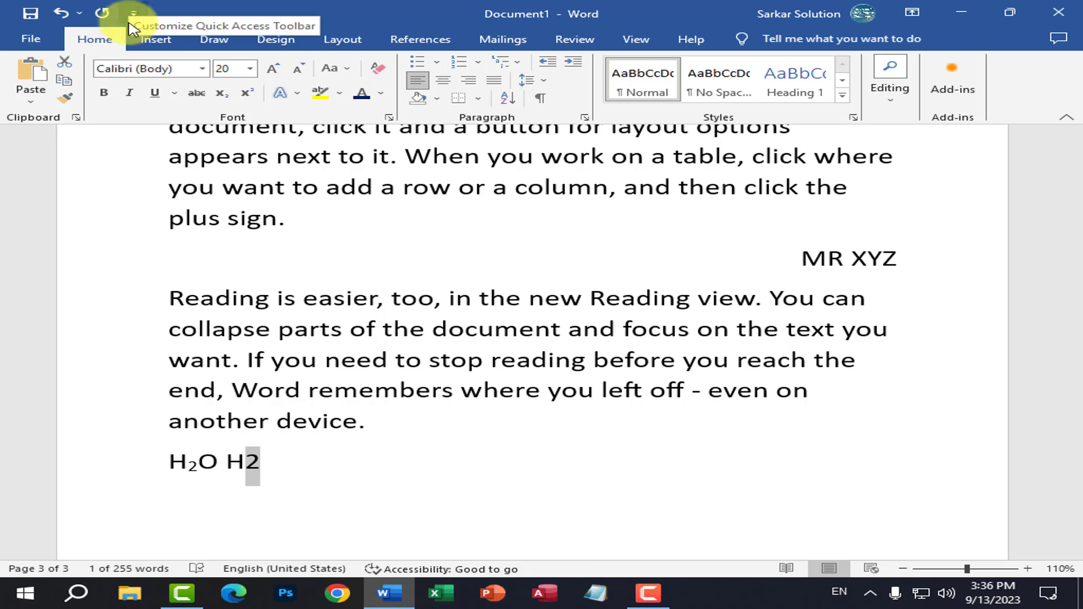
{"action": "left_click", "coordinate": [388, 532]}
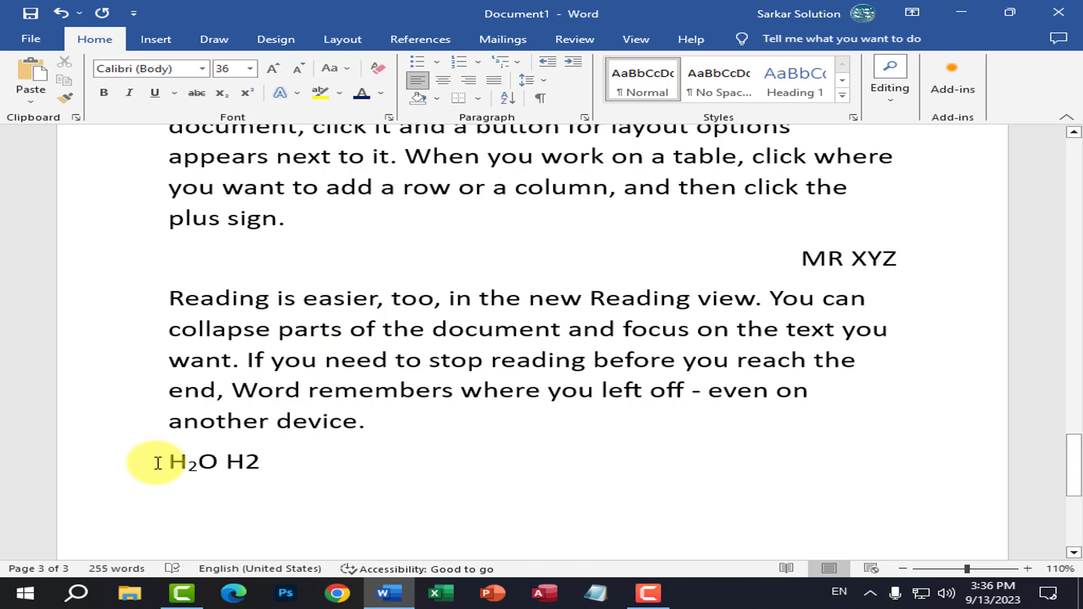
- Delete the "H2O H2" text below the final paragraph and view the undo history and toolbar customization options
{"action": "left_click_drag", "start_coordinate": [158, 459], "coordinate": [265, 458]}
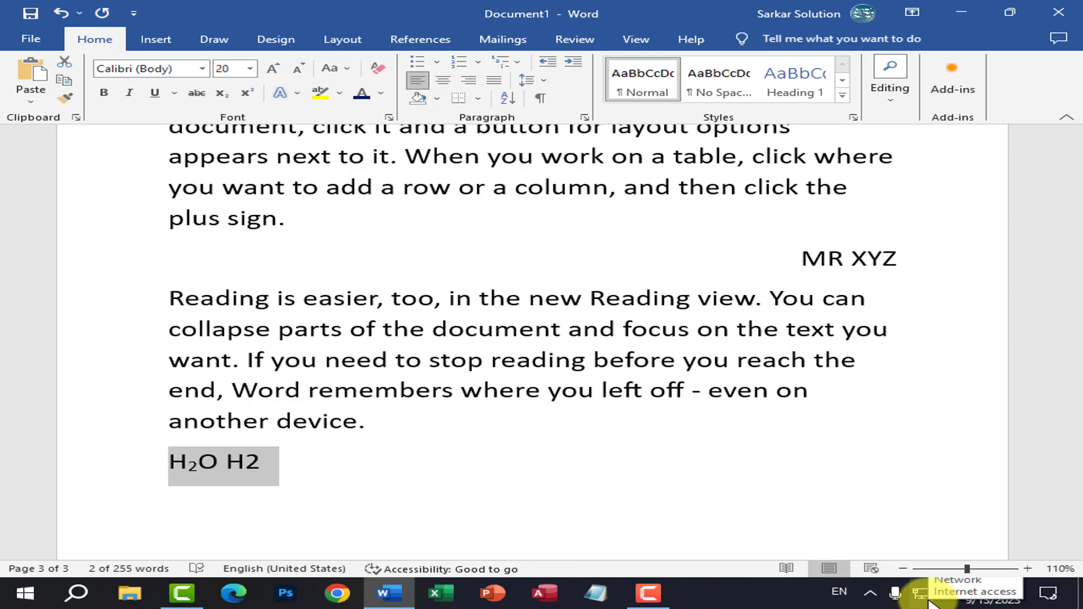
{"action": "key", "text": "Delete"}
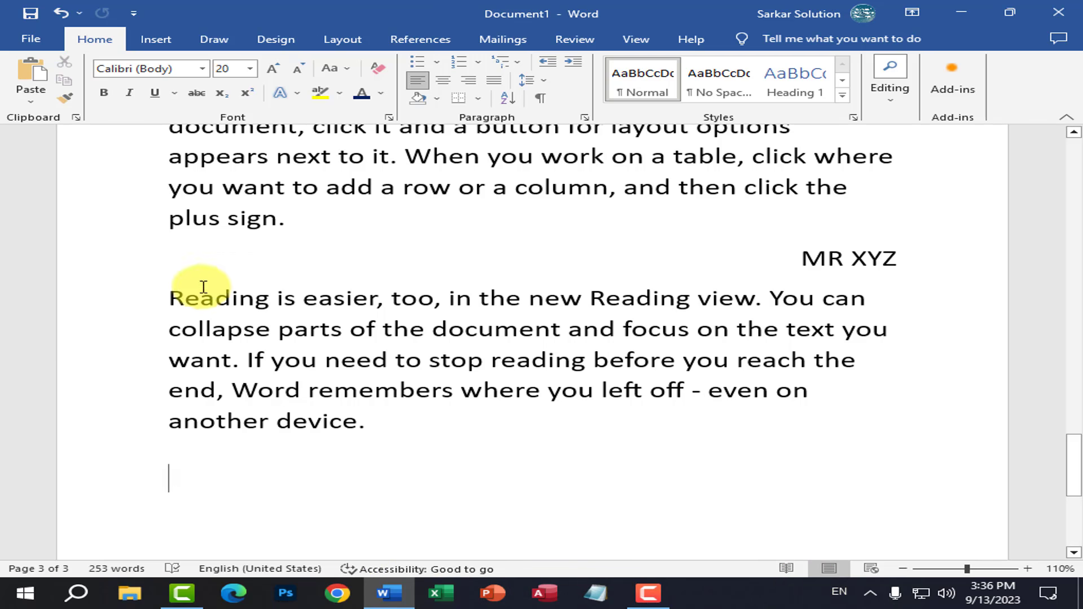
{"action": "left_click", "coordinate": [79, 17]}
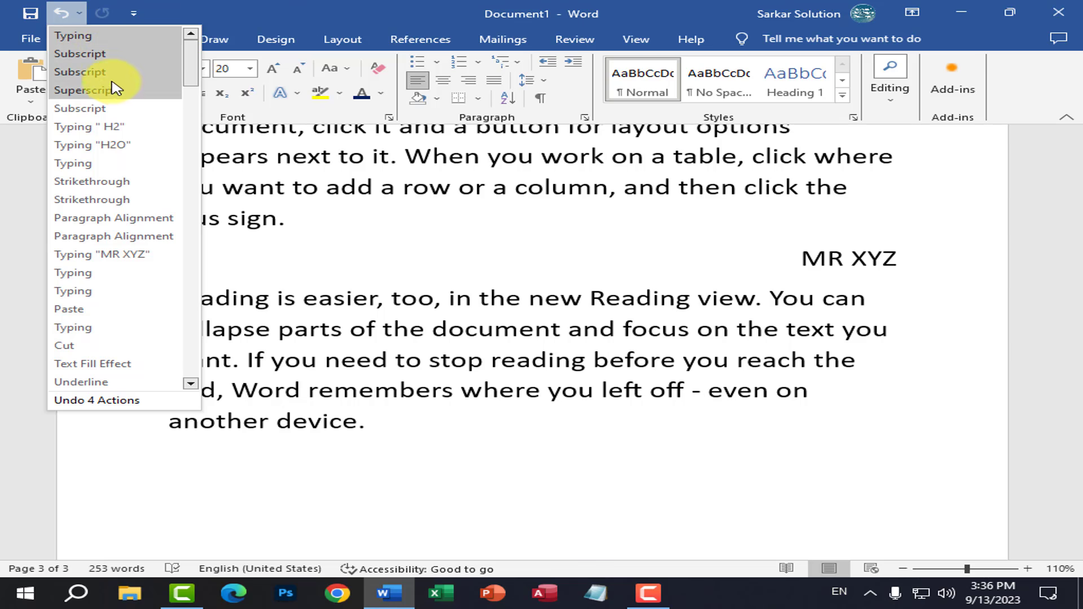
{"action": "left_click", "coordinate": [88, 12]}
{"action": "left_click", "coordinate": [141, 13]}
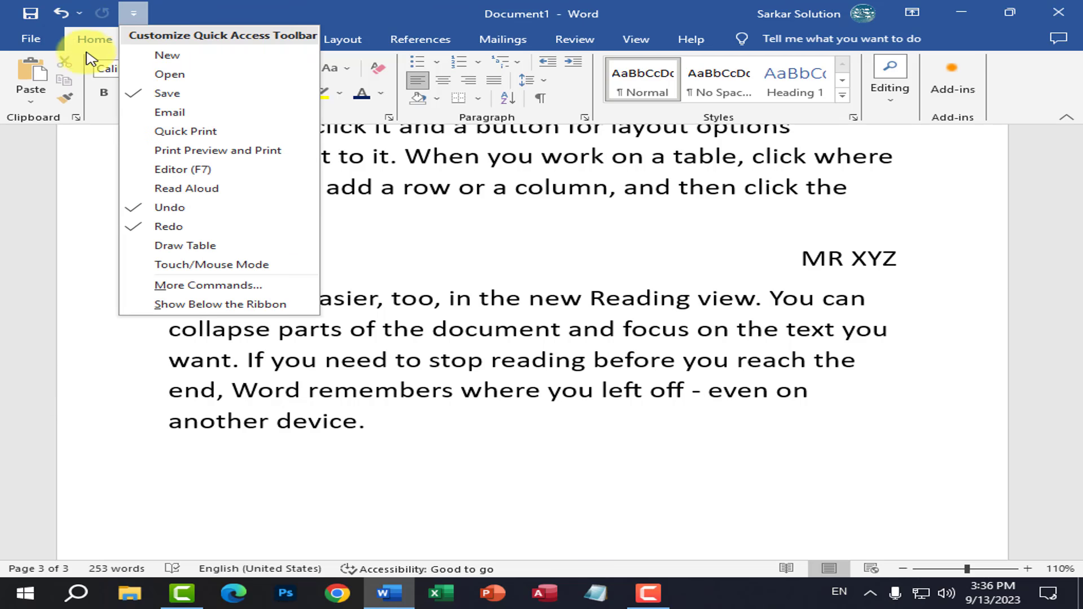
{"action": "left_click", "coordinate": [100, 19]}
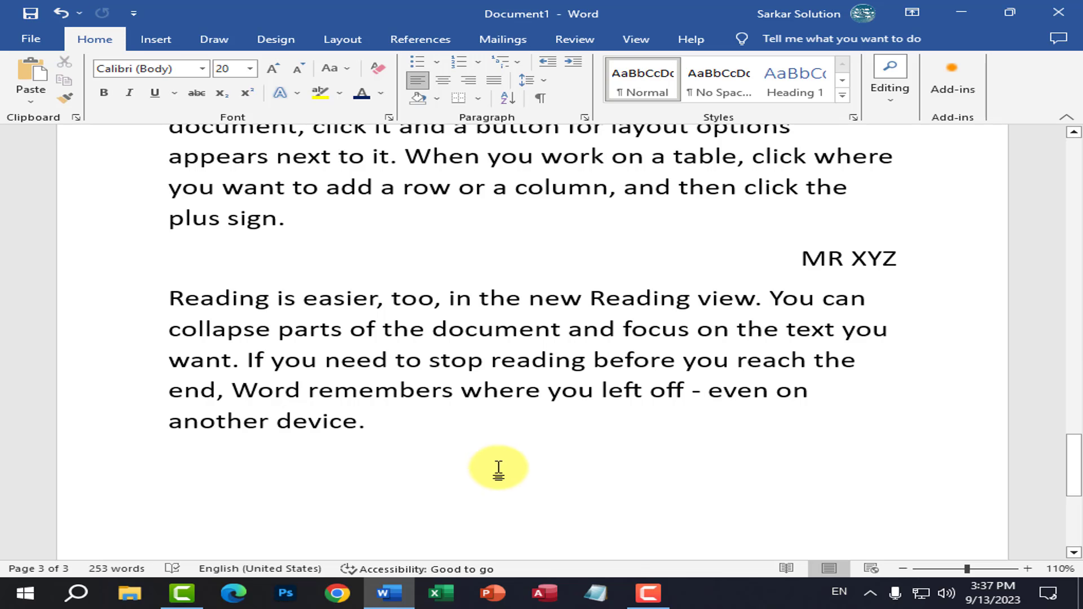
- Undo and redo the deletion of the "H2O H2" text, restore it once more and delete it again
{"action": "left_click", "coordinate": [60, 13]}
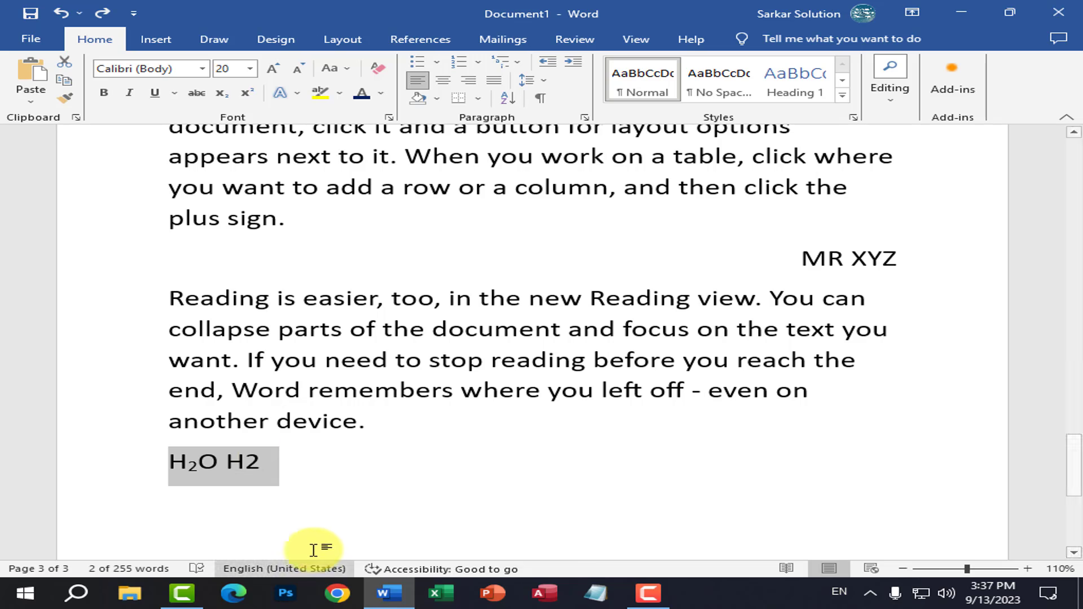
{"action": "left_click", "coordinate": [282, 472]}
{"action": "left_click_drag", "start_coordinate": [288, 472], "coordinate": [175, 458]}
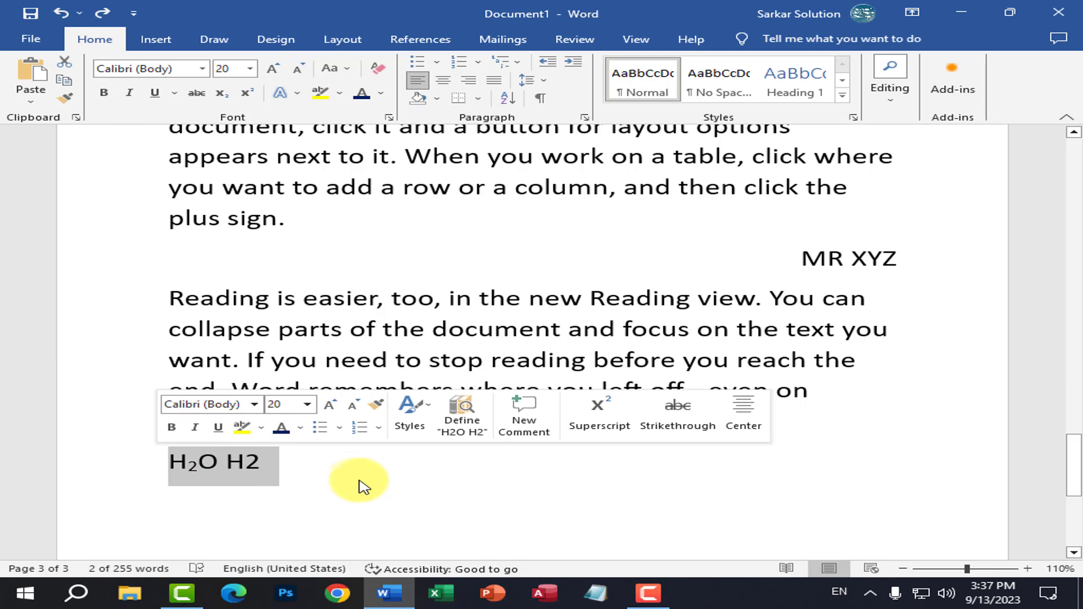
{"action": "left_click", "coordinate": [290, 451]}
{"action": "left_click_drag", "start_coordinate": [290, 449], "coordinate": [172, 456]}
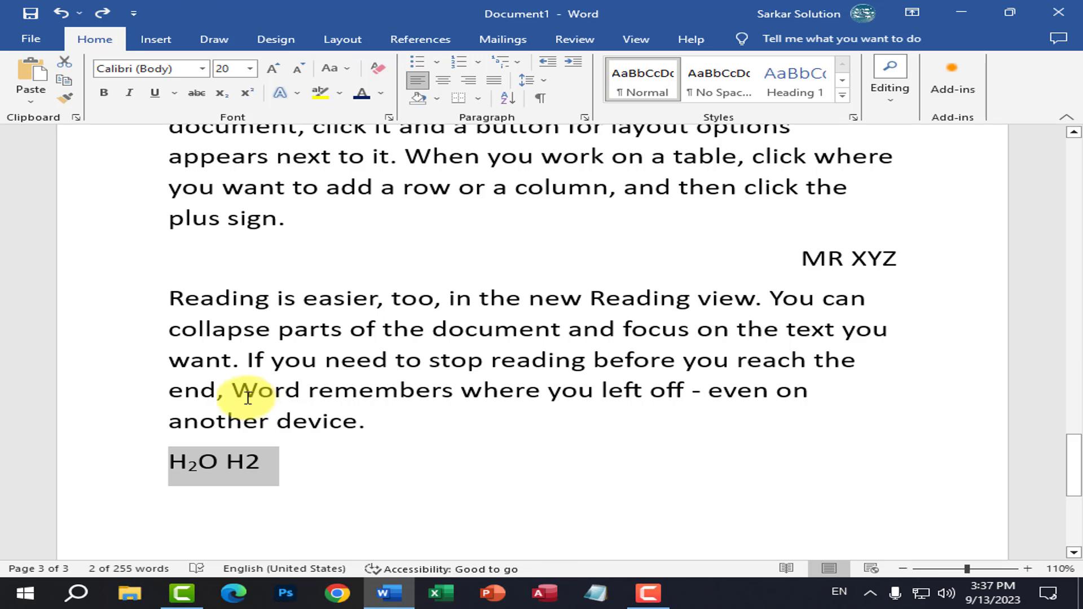
{"action": "left_click", "coordinate": [102, 12]}
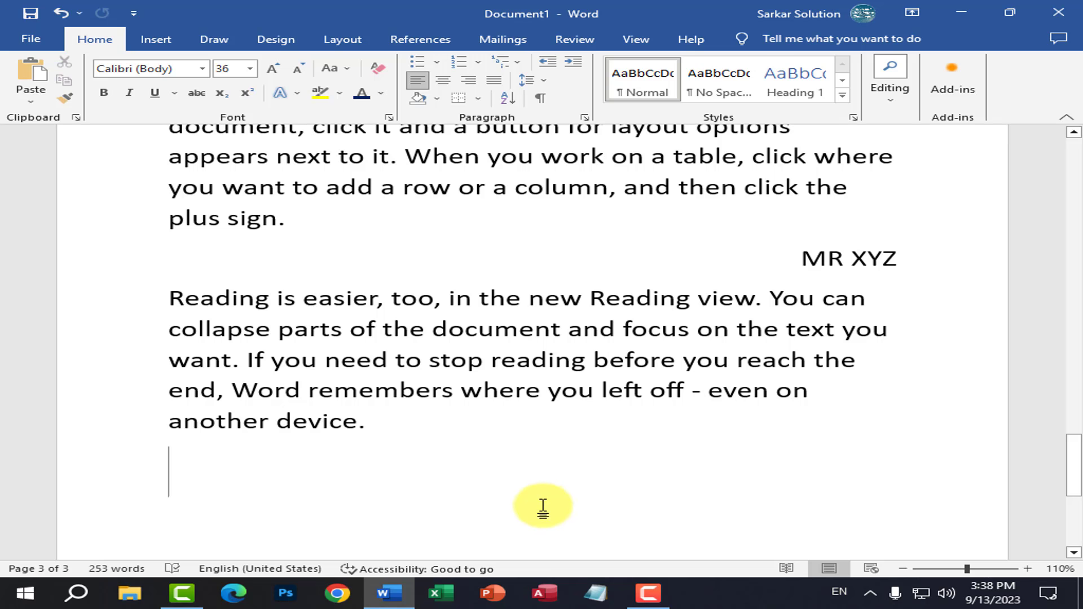
{"action": "key", "text": "ctrl+z"}
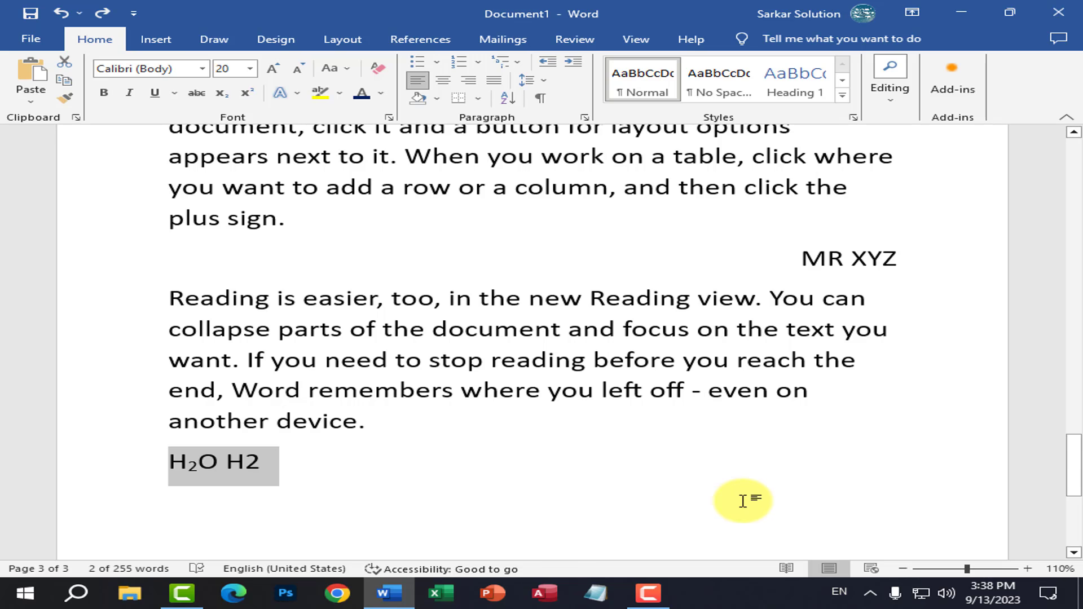
{"action": "key", "text": "Delete"}
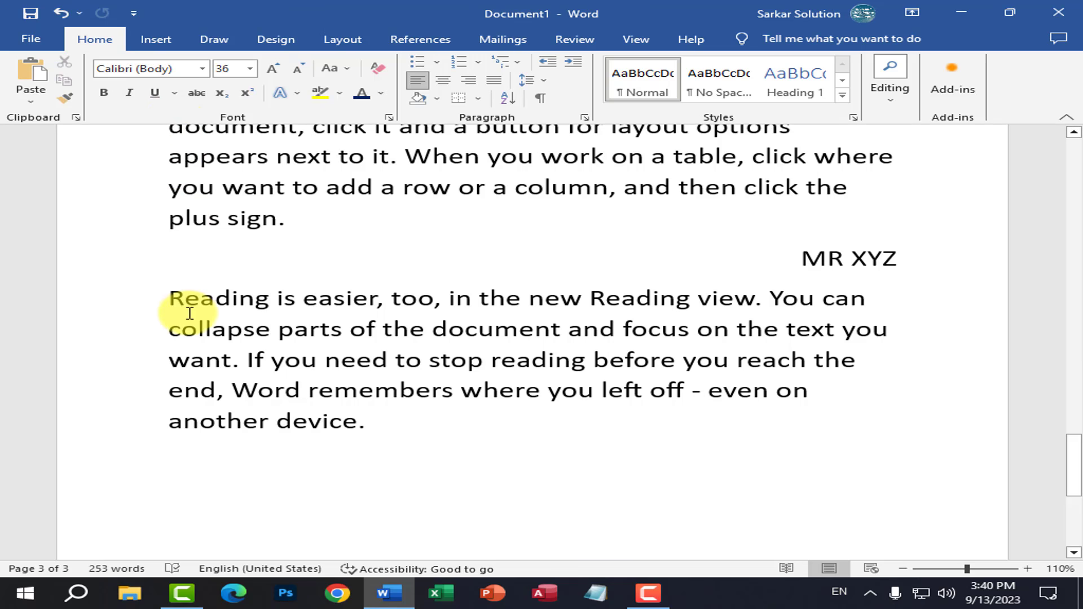
- Preview the text effects and yellow highlighting on the final paragraph beginning "Reading is easier" without applying them
{"action": "scroll", "coordinate": [147, 225], "scroll_direction": "up", "scroll_amount": 3}
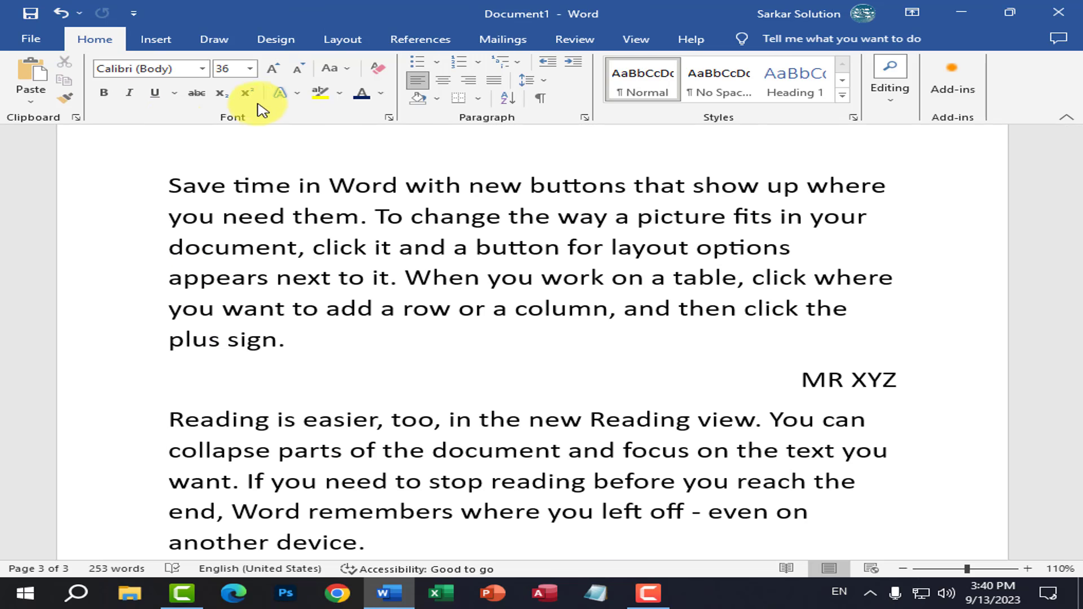
{"action": "scroll", "coordinate": [321, 269], "scroll_direction": "down", "scroll_amount": 2}
{"action": "left_click_drag", "start_coordinate": [169, 339], "coordinate": [436, 460]}
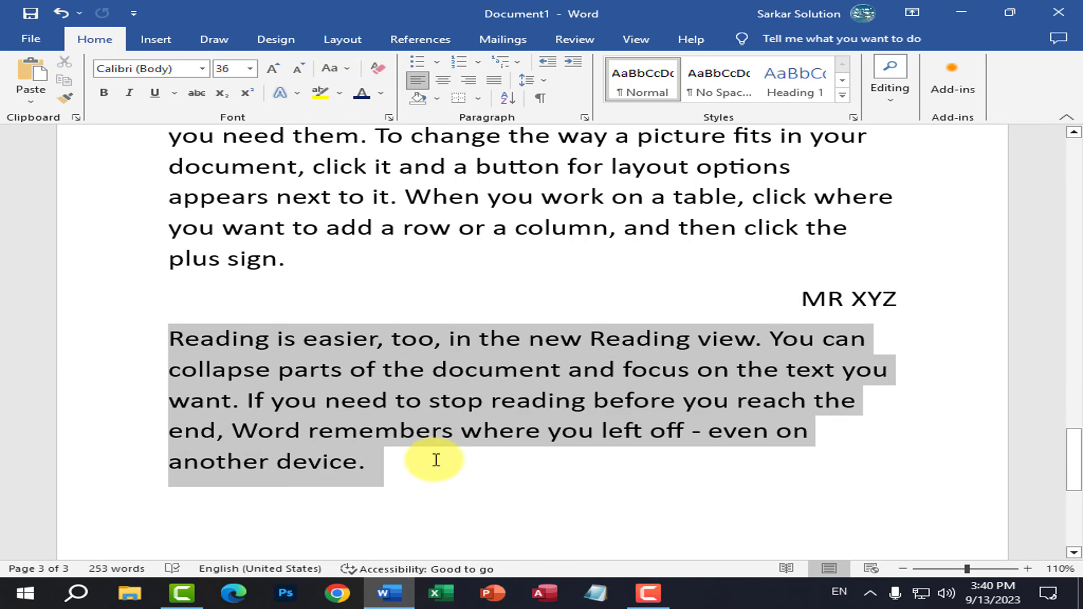
{"action": "left_click", "coordinate": [291, 92]}
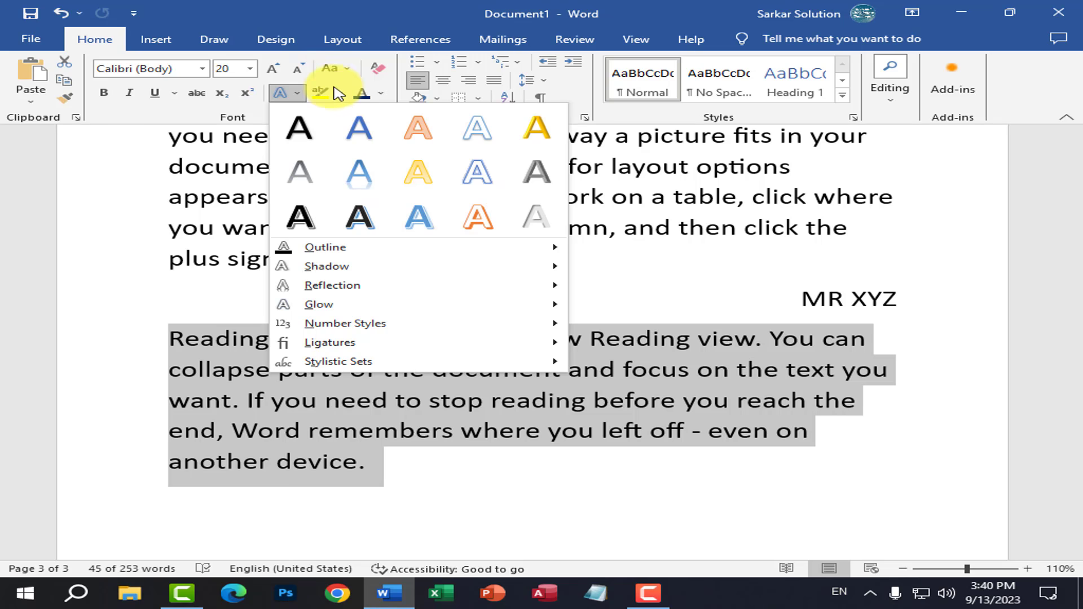
{"action": "left_click", "coordinate": [340, 95]}
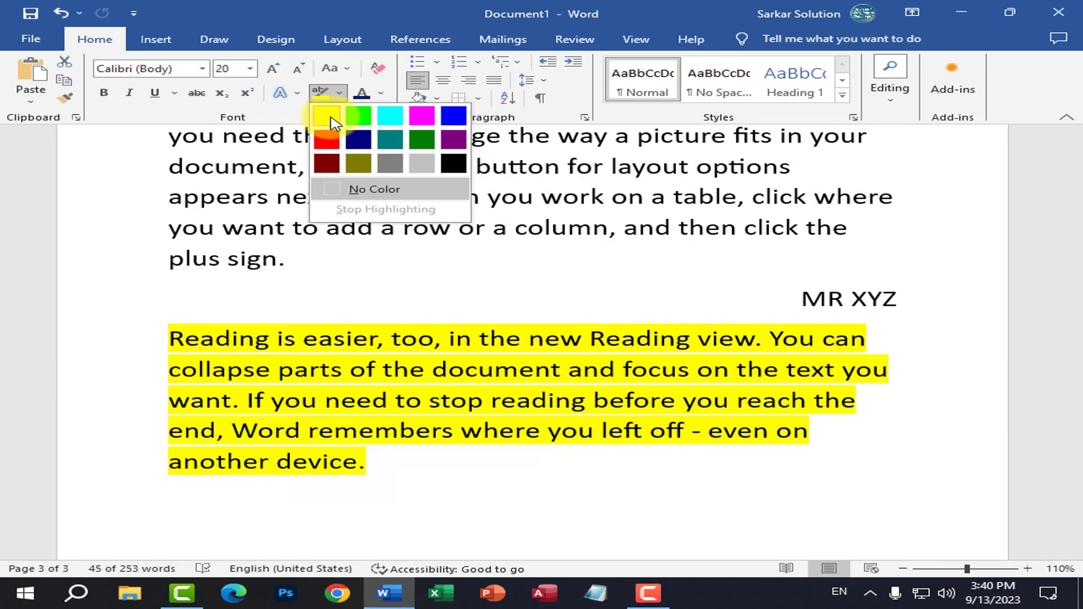
{"action": "left_click", "coordinate": [506, 470]}
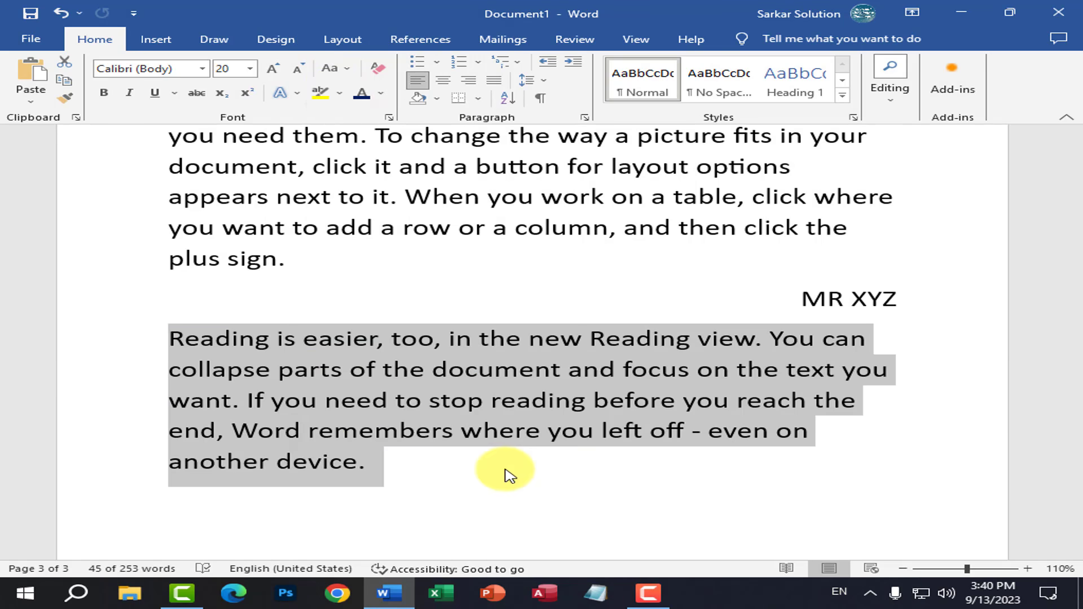
{"action": "left_click", "coordinate": [392, 471]}
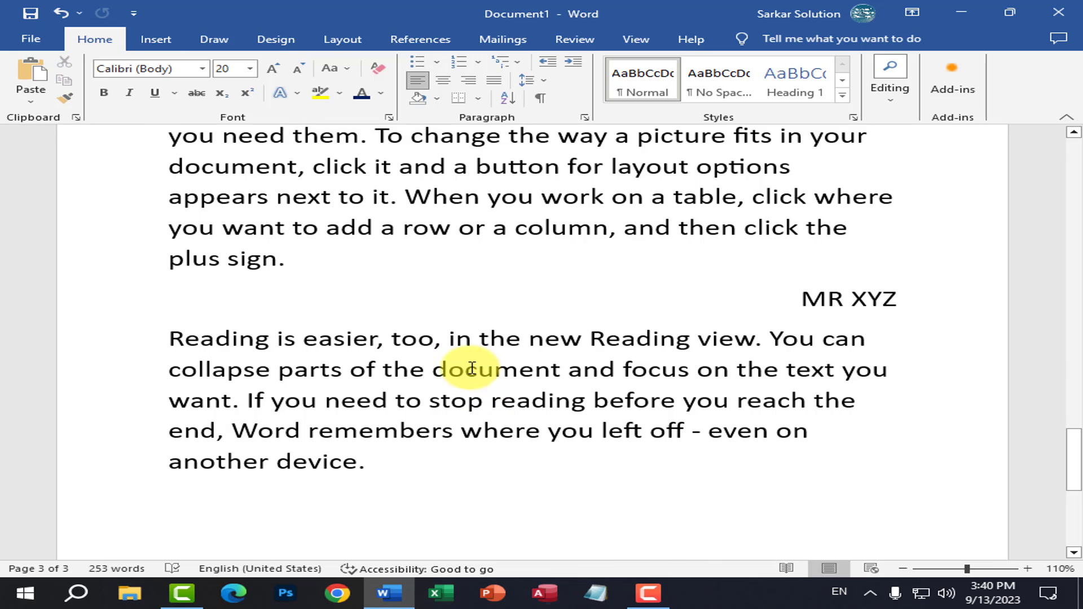
- Highlight the words "Reading" before "view", "document", "need" and "reading" in the final paragraph in yellow and turn the highlighter off
{"action": "left_click", "coordinate": [340, 93]}
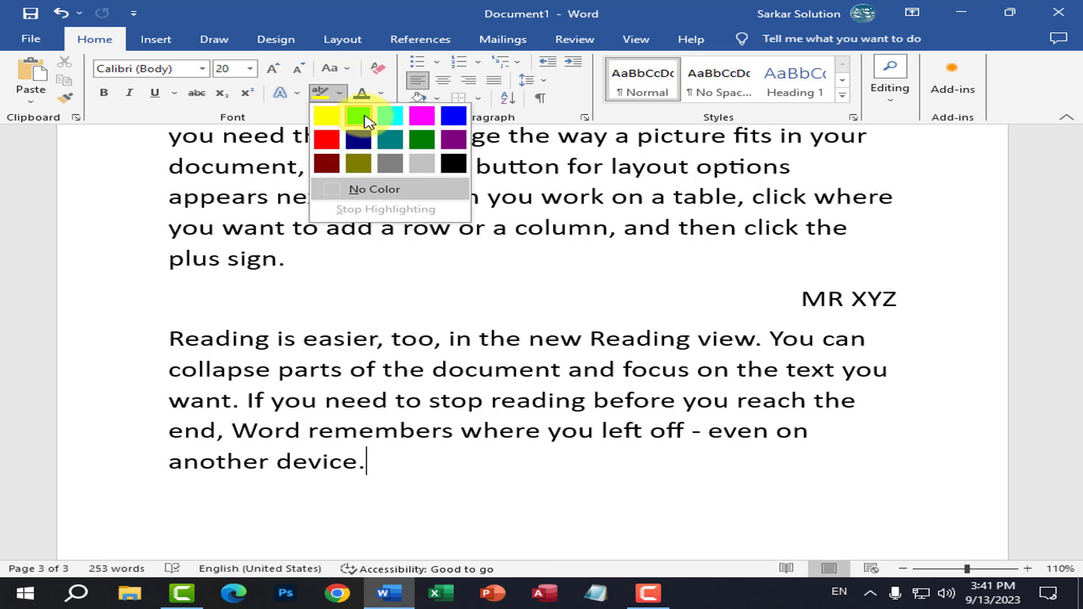
{"action": "left_click", "coordinate": [332, 122]}
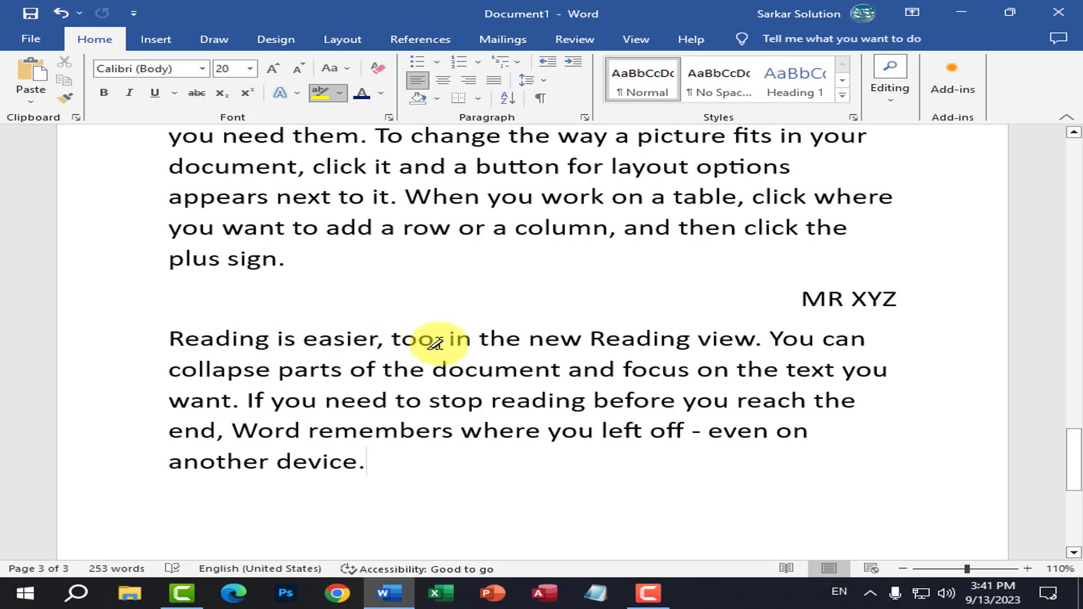
{"action": "left_click_drag", "start_coordinate": [591, 339], "coordinate": [689, 339]}
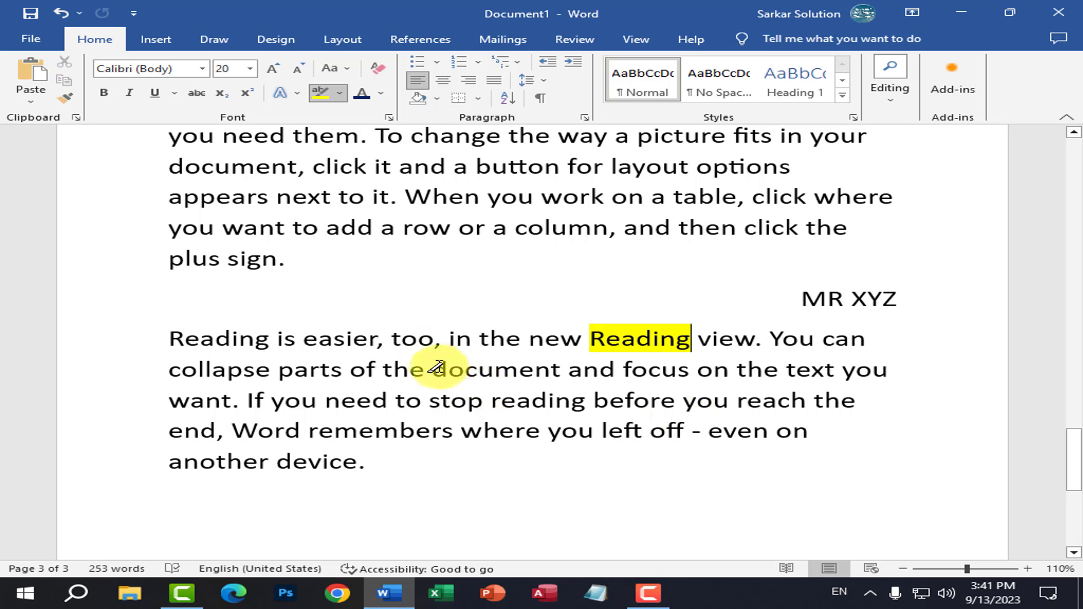
{"action": "left_click_drag", "start_coordinate": [434, 369], "coordinate": [560, 371]}
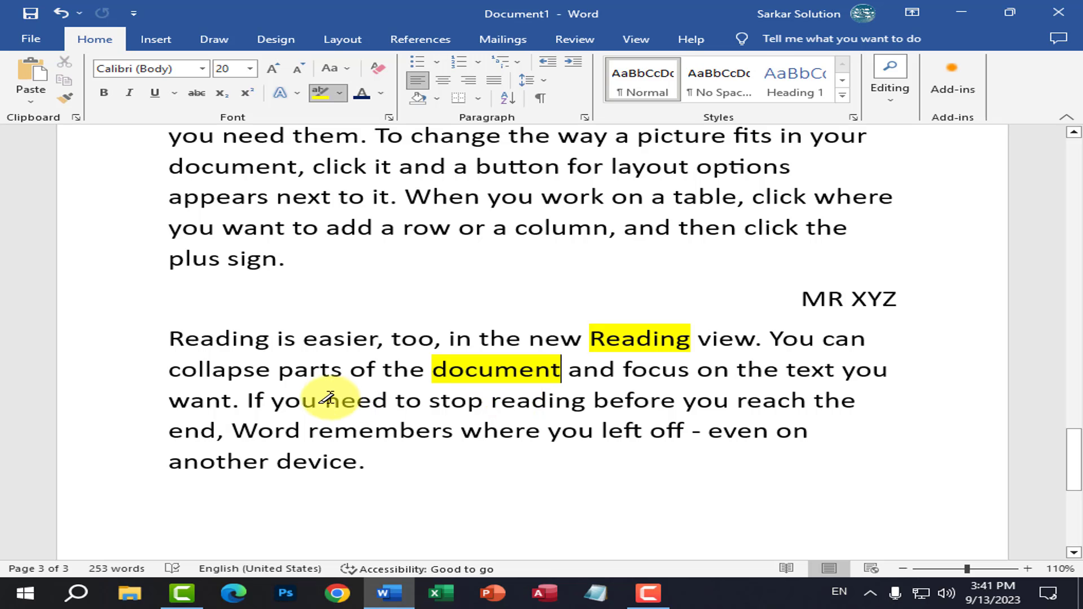
{"action": "left_click_drag", "start_coordinate": [326, 401], "coordinate": [388, 401]}
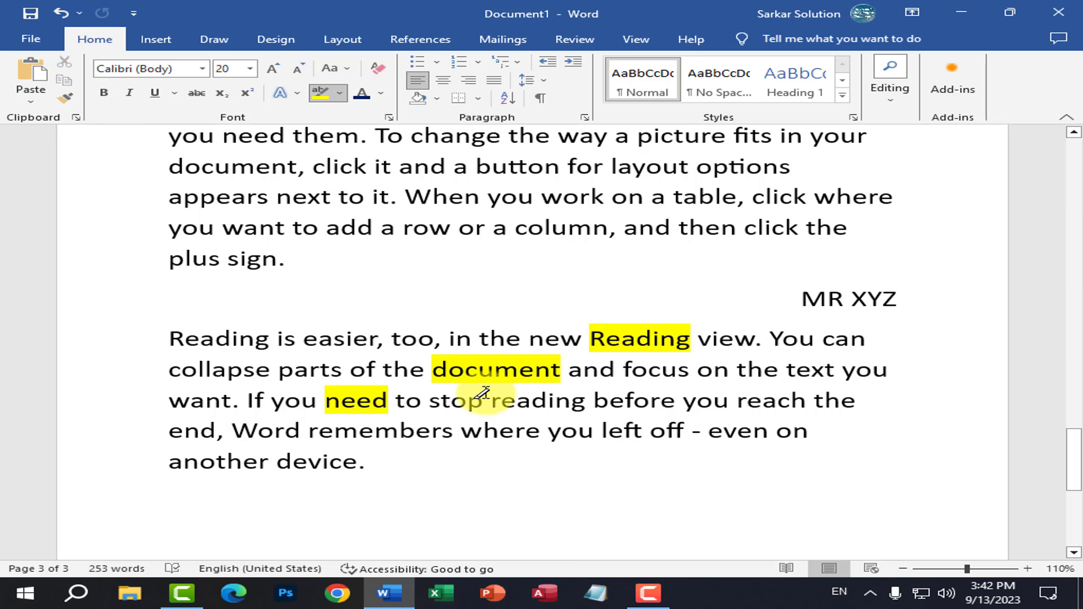
{"action": "mouse_move", "coordinate": [489, 395]}
{"action": "left_mouse_down"}
{"action": "mouse_move", "coordinate": [606, 400]}
{"action": "mouse_move", "coordinate": [587, 396]}
{"action": "left_mouse_up"}
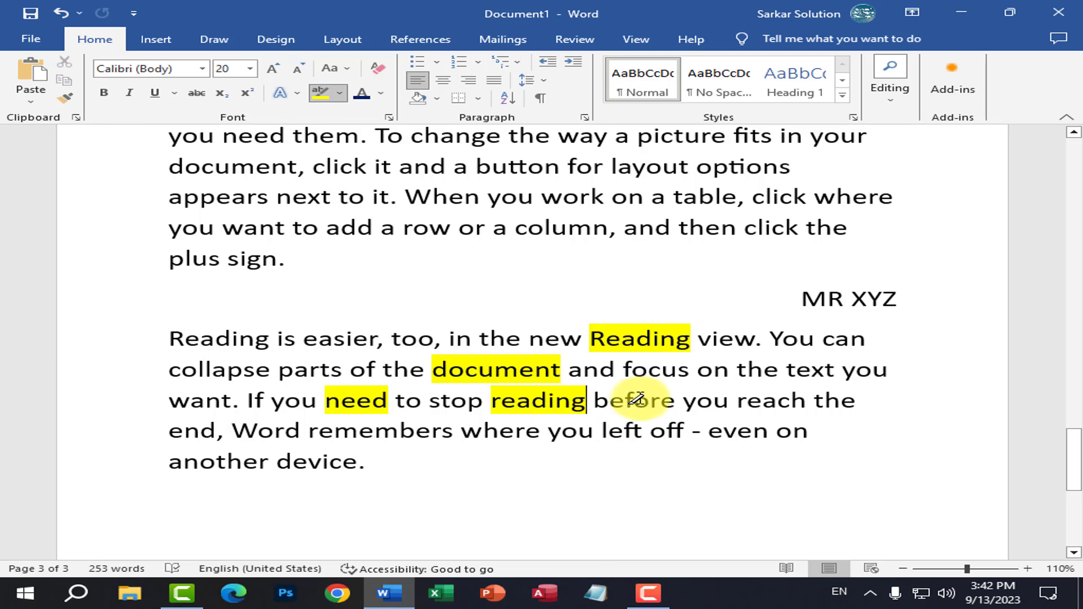
{"action": "left_click", "coordinate": [333, 96]}
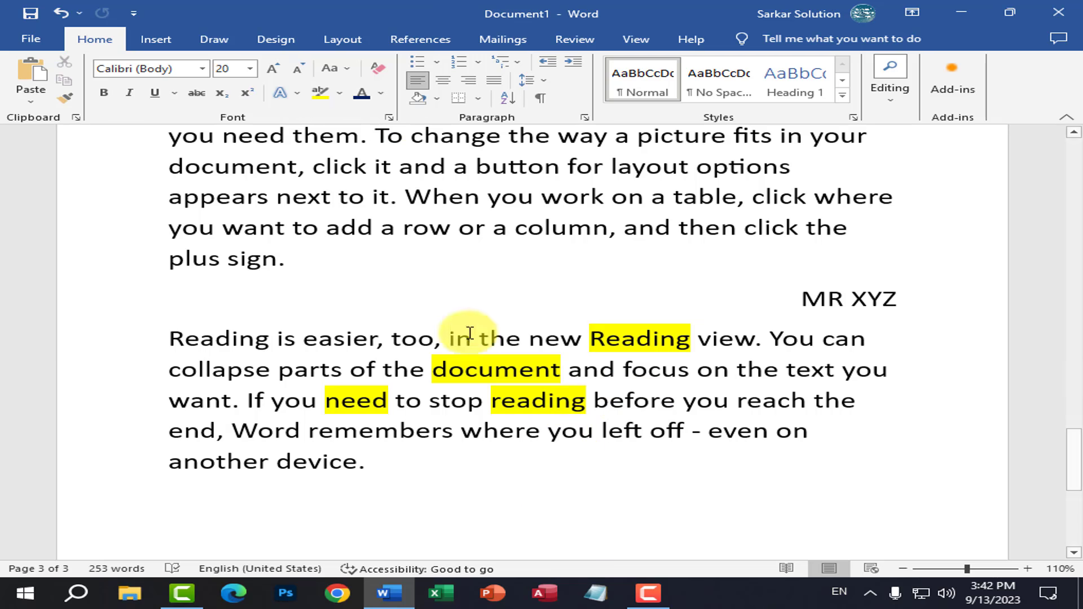
{"action": "left_click_drag", "start_coordinate": [234, 429], "coordinate": [416, 448]}
{"action": "left_click", "coordinate": [443, 482]}
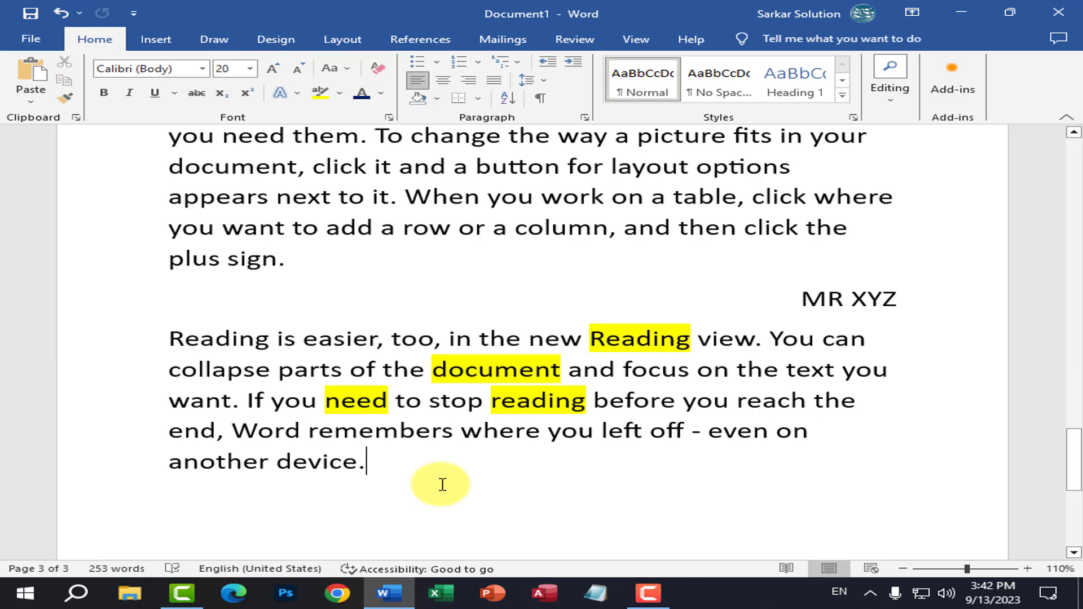
{"action": "key", "text": "Down"}
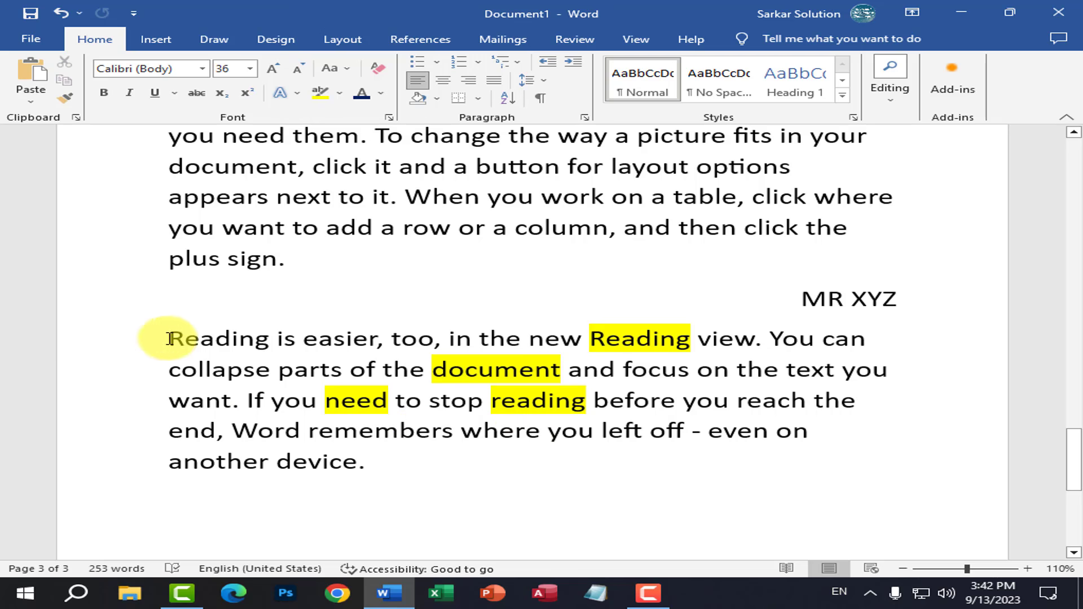
- Replace the final paragraph with "dgd" and undo the replacement
{"action": "left_click_drag", "start_coordinate": [169, 339], "coordinate": [391, 450]}
{"action": "type", "text": "dgd"}
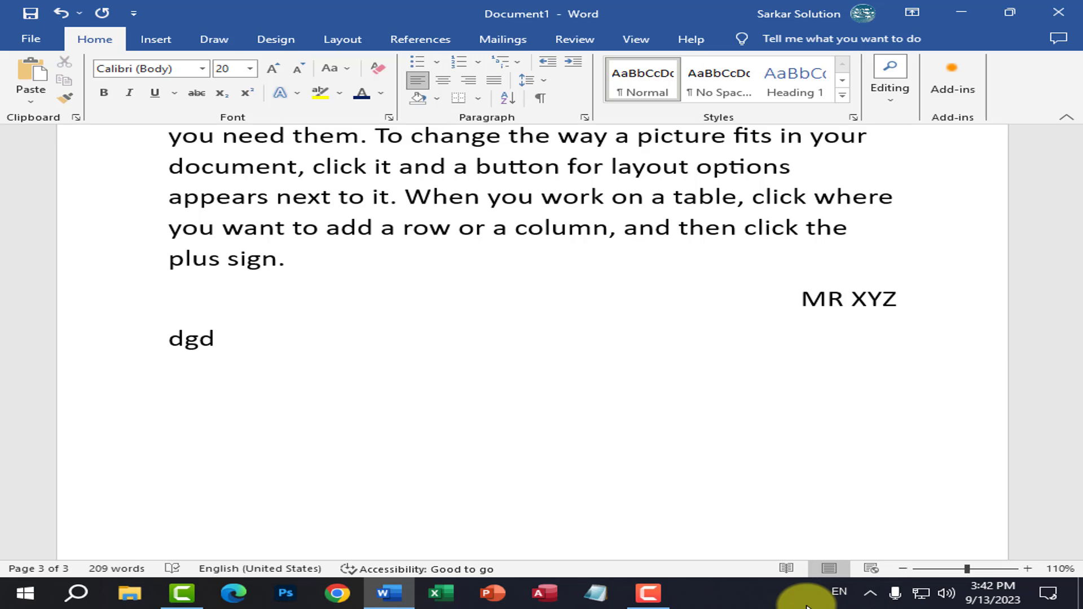
{"action": "key", "text": "ctrl+z"}
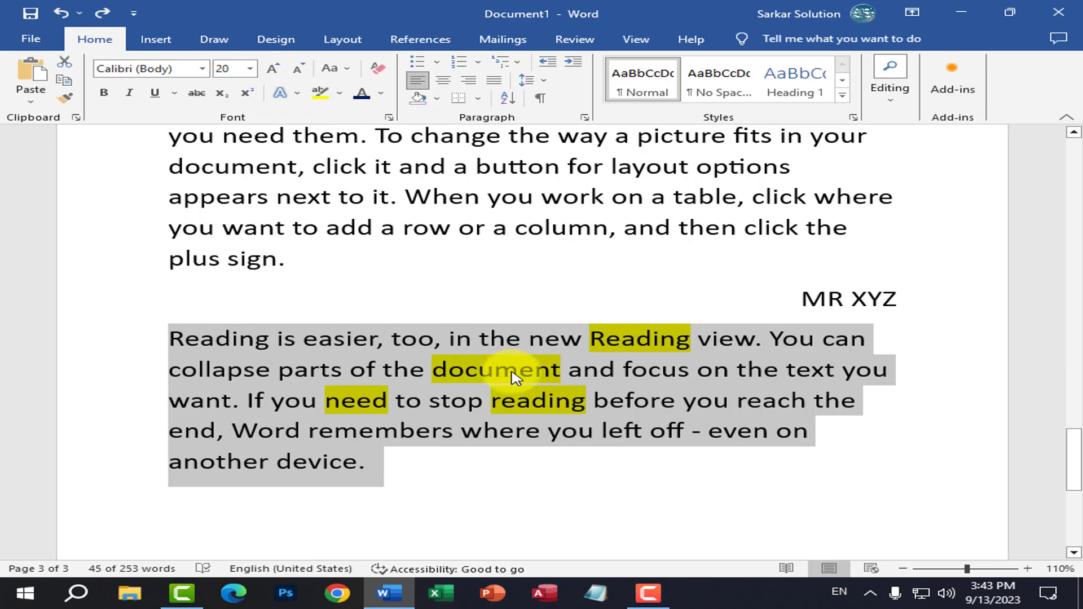
- Look through the available fonts for the final paragraph without changing its font
{"action": "left_click", "coordinate": [204, 70]}
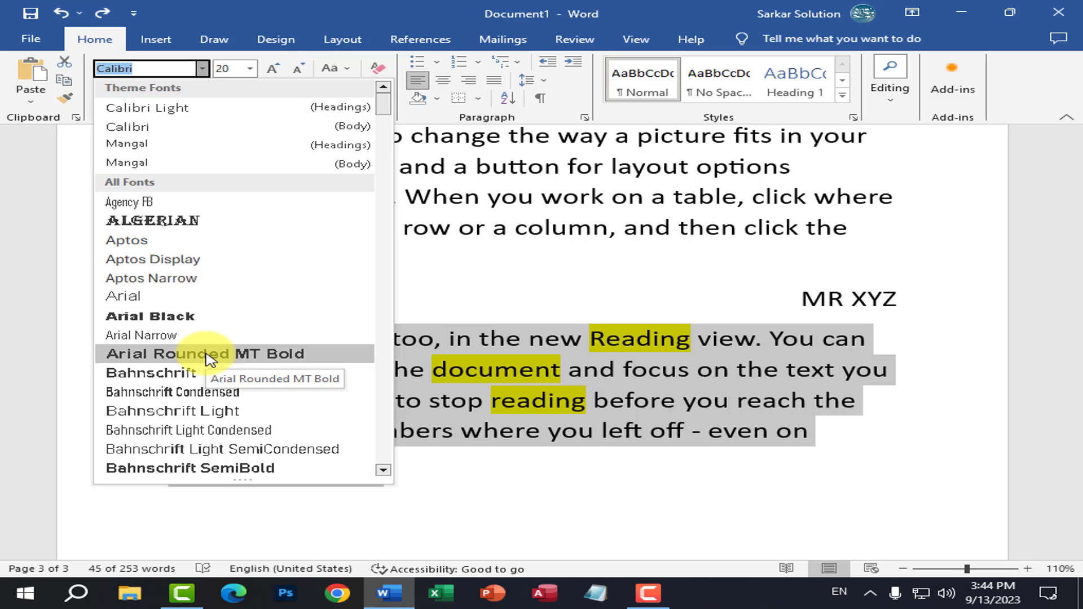
{"action": "left_click", "coordinate": [496, 377]}
{"action": "left_click", "coordinate": [375, 434]}
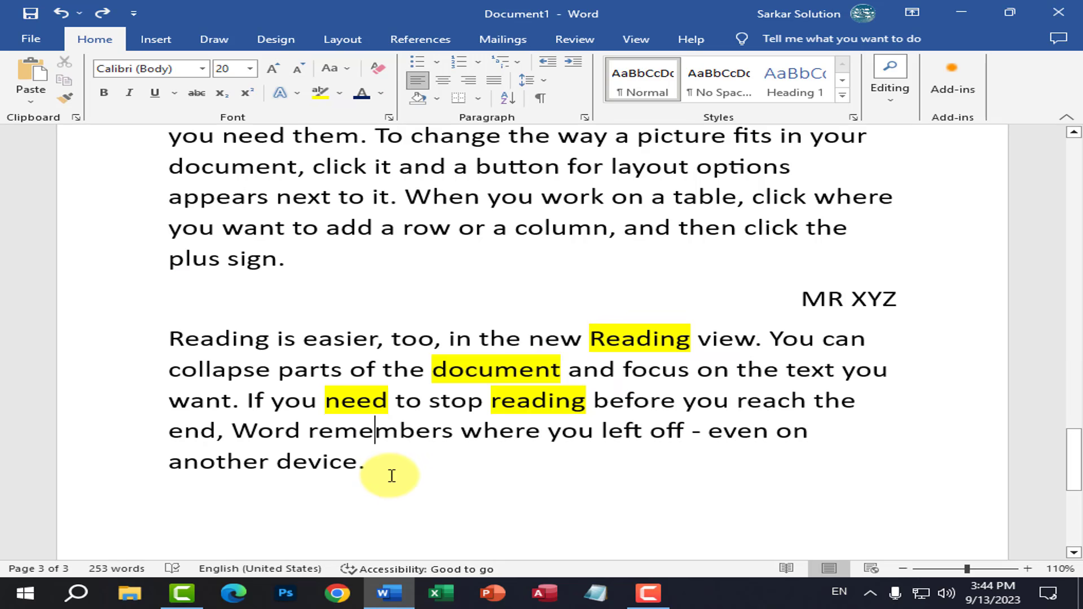
{"action": "left_click", "coordinate": [392, 476]}
{"action": "left_click_drag", "start_coordinate": [393, 476], "coordinate": [99, 320]}
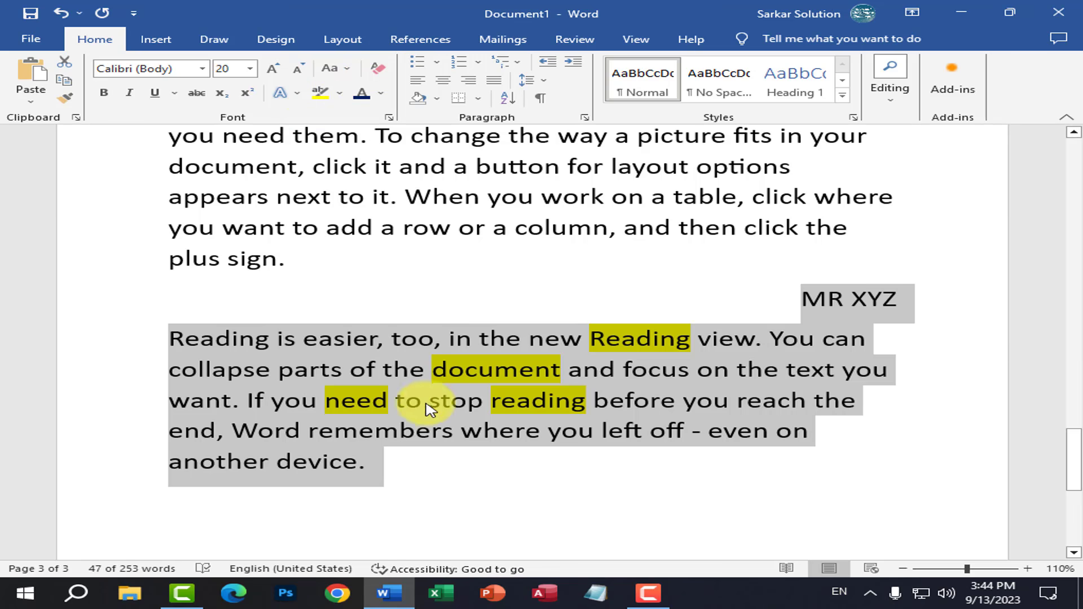
{"action": "scroll", "coordinate": [413, 419], "scroll_direction": "up", "scroll_amount": 3}
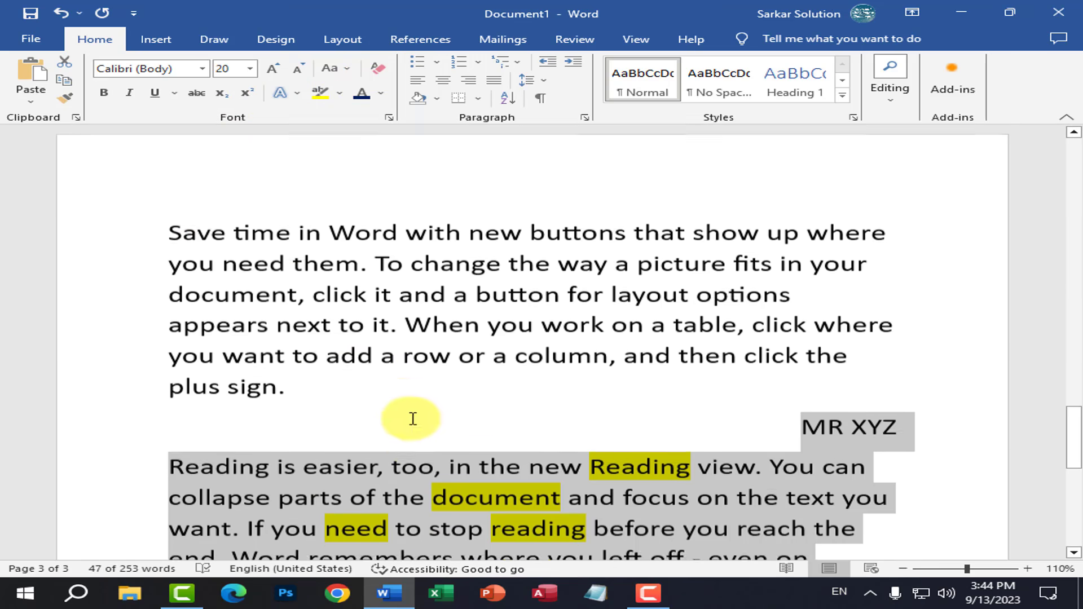
{"action": "scroll", "coordinate": [413, 419], "scroll_direction": "up", "scroll_amount": 1}
{"action": "left_click_drag", "start_coordinate": [166, 262], "coordinate": [330, 408]}
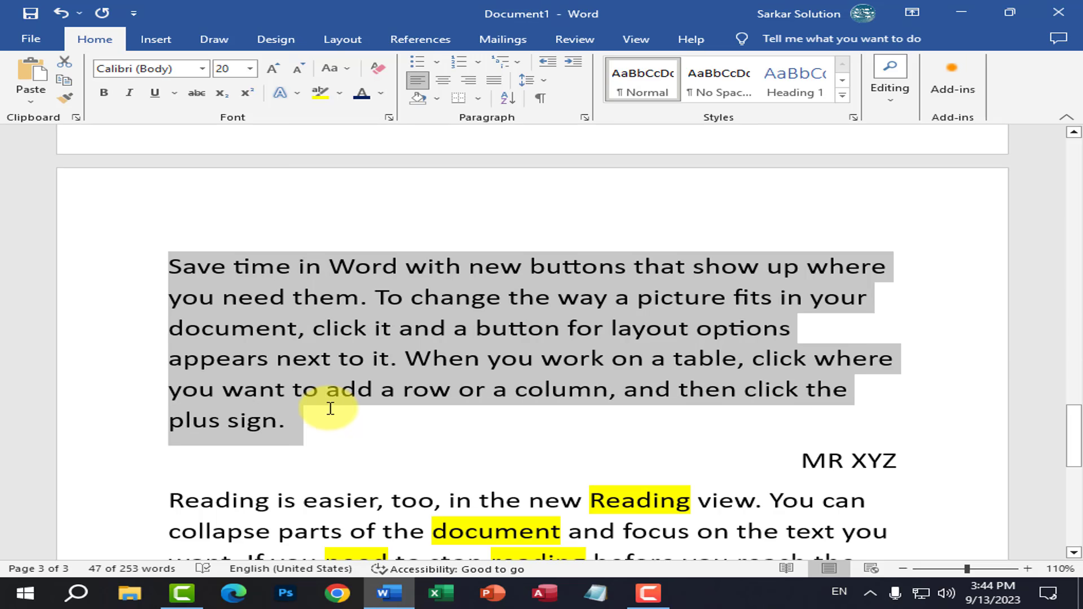
- Add the word "Computer" on the empty line below the final paragraph ending in "another device."
{"action": "scroll", "coordinate": [350, 435], "scroll_direction": "down", "scroll_amount": 7}
{"action": "left_click", "coordinate": [480, 436]}
{"action": "type", "text": "C"}
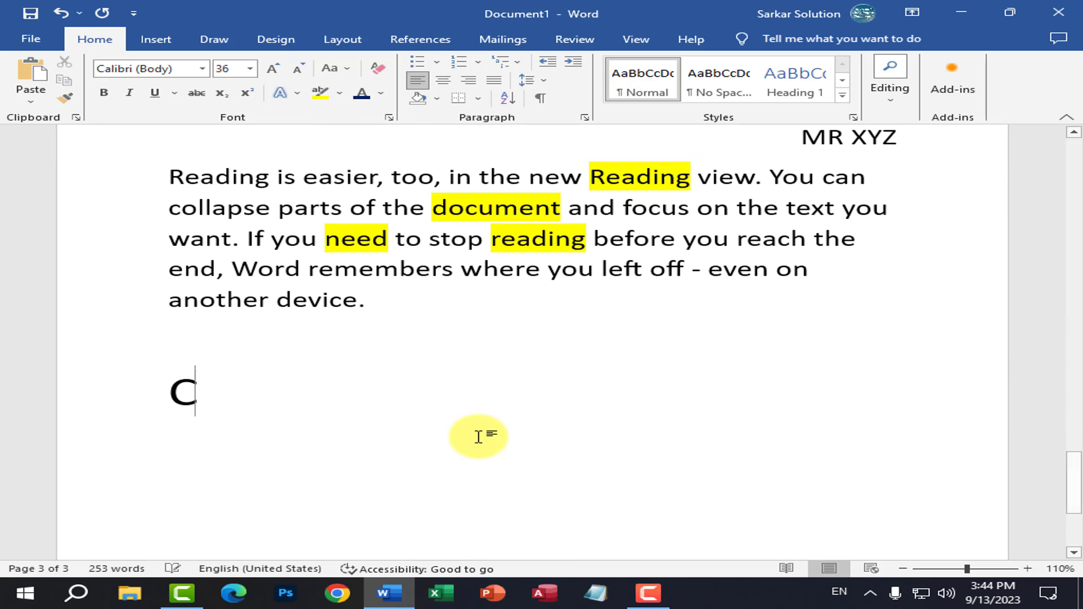
{"action": "type", "text": "omputer"}
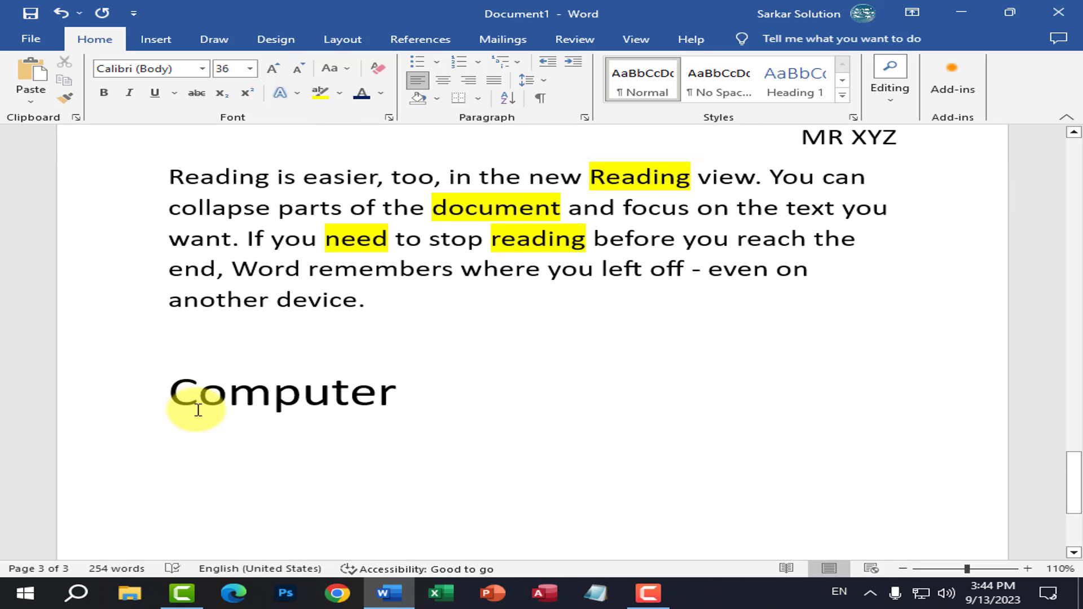
- Increase the font size of the word "Computer" below the final paragraph to 72
{"action": "left_click_drag", "start_coordinate": [169, 396], "coordinate": [384, 390]}
{"action": "left_click", "coordinate": [274, 70]}
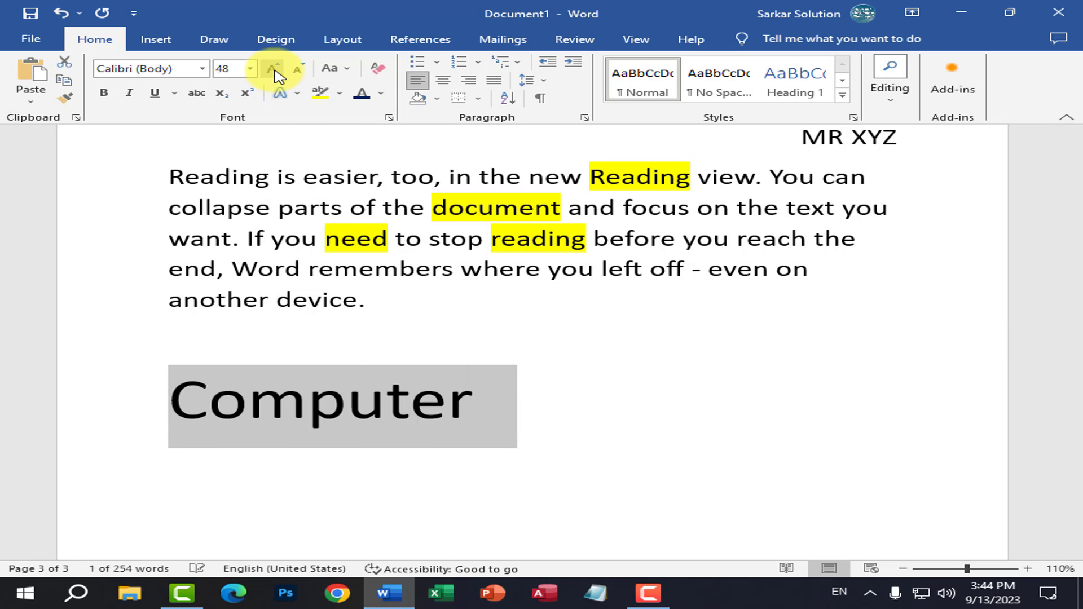
{"action": "left_click", "coordinate": [275, 70]}
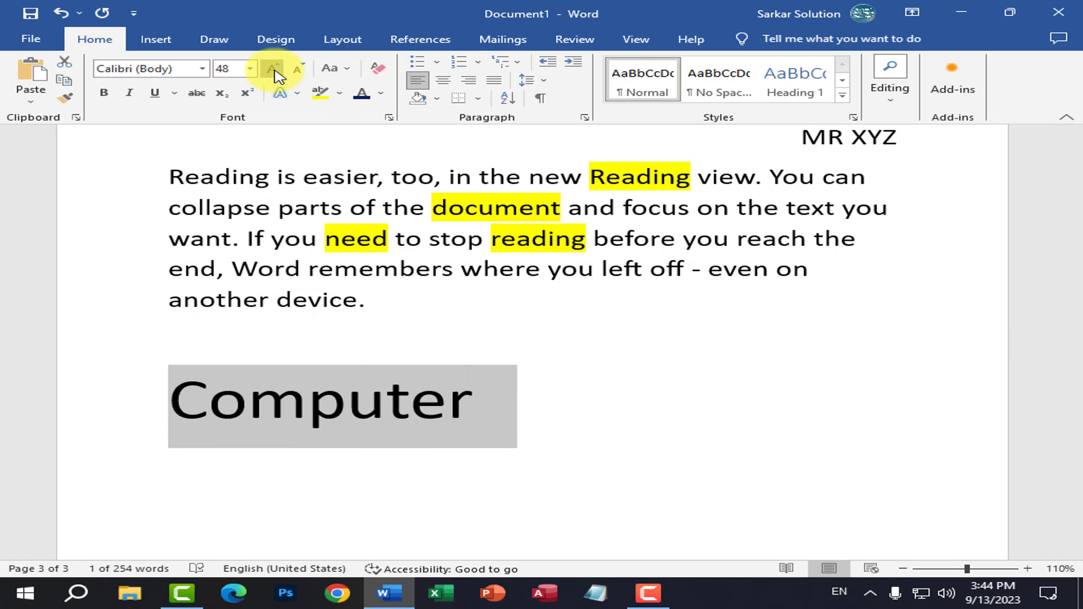
- Make the 72-point word "Computer" bold, italic, blue and underlined
{"action": "left_click", "coordinate": [115, 98]}
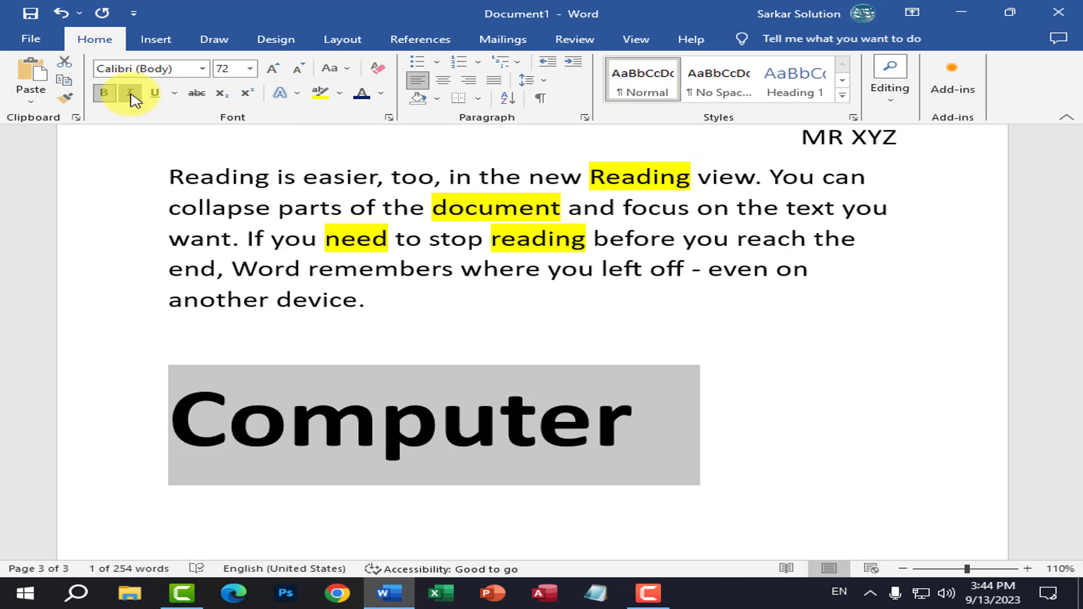
{"action": "left_click", "coordinate": [134, 97]}
{"action": "left_click", "coordinate": [381, 94]}
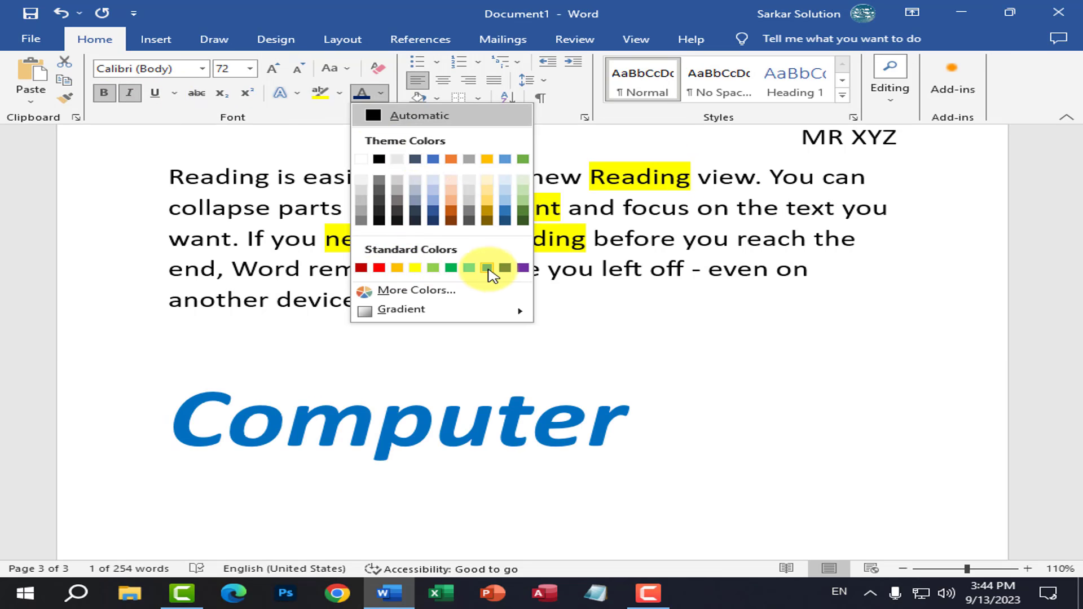
{"action": "left_click", "coordinate": [487, 268]}
{"action": "left_click", "coordinate": [155, 93]}
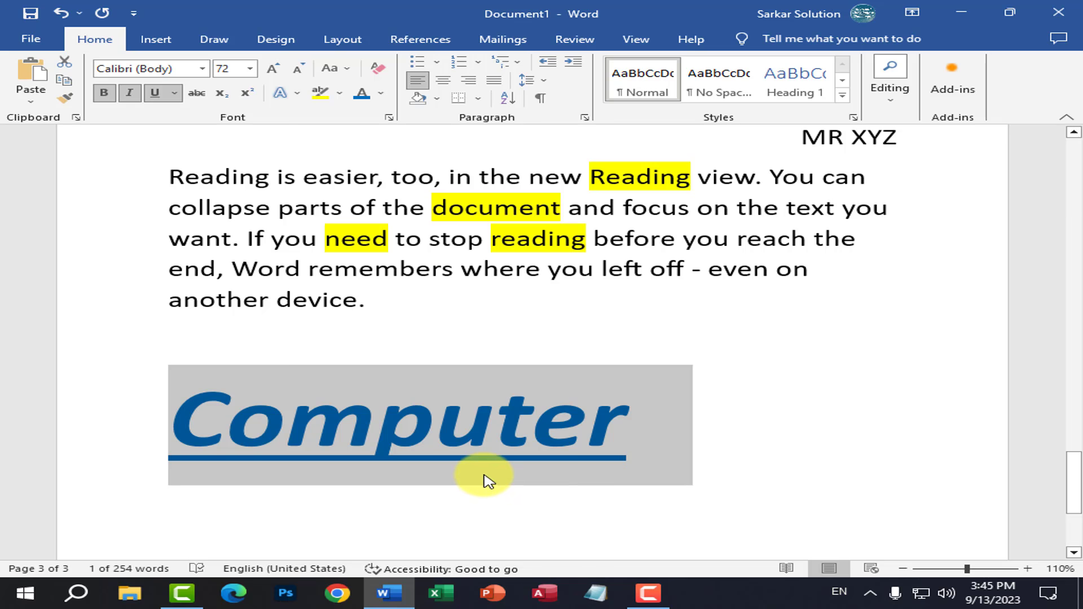
- Clear all formatting from the blue word "Computer", undo the clearing and deselect the word
{"action": "left_click", "coordinate": [380, 70]}
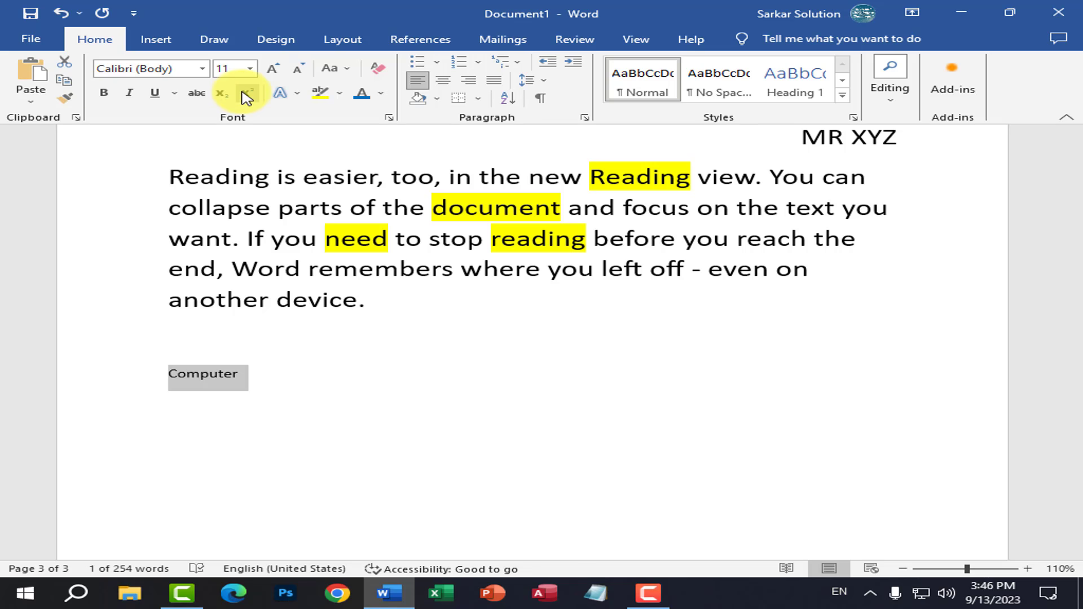
{"action": "left_click", "coordinate": [61, 17]}
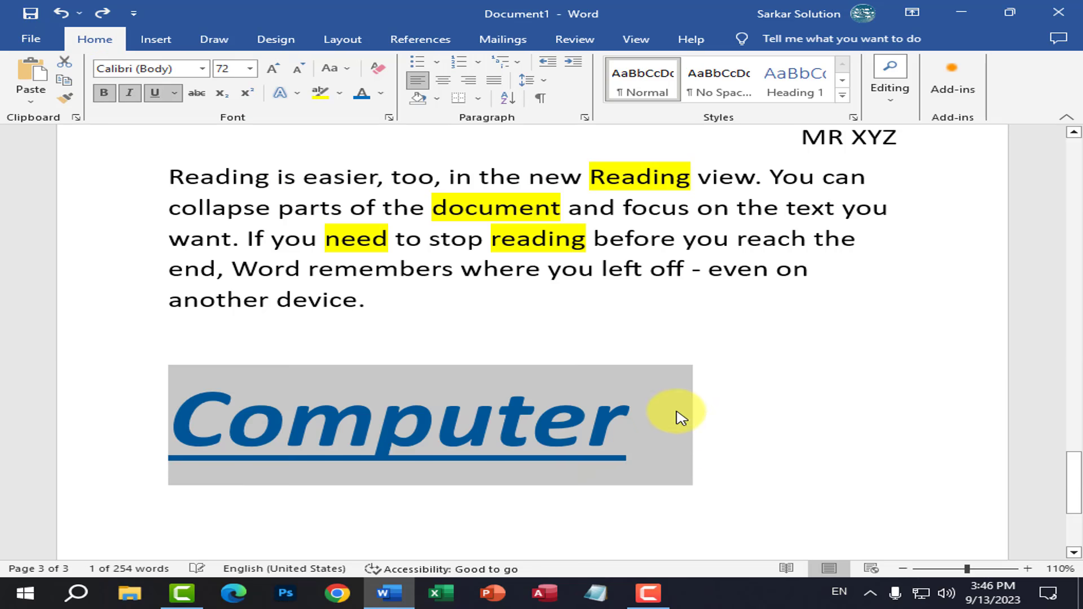
{"action": "scroll", "coordinate": [703, 488], "scroll_direction": "down", "scroll_amount": 3}
{"action": "left_click", "coordinate": [603, 499]}
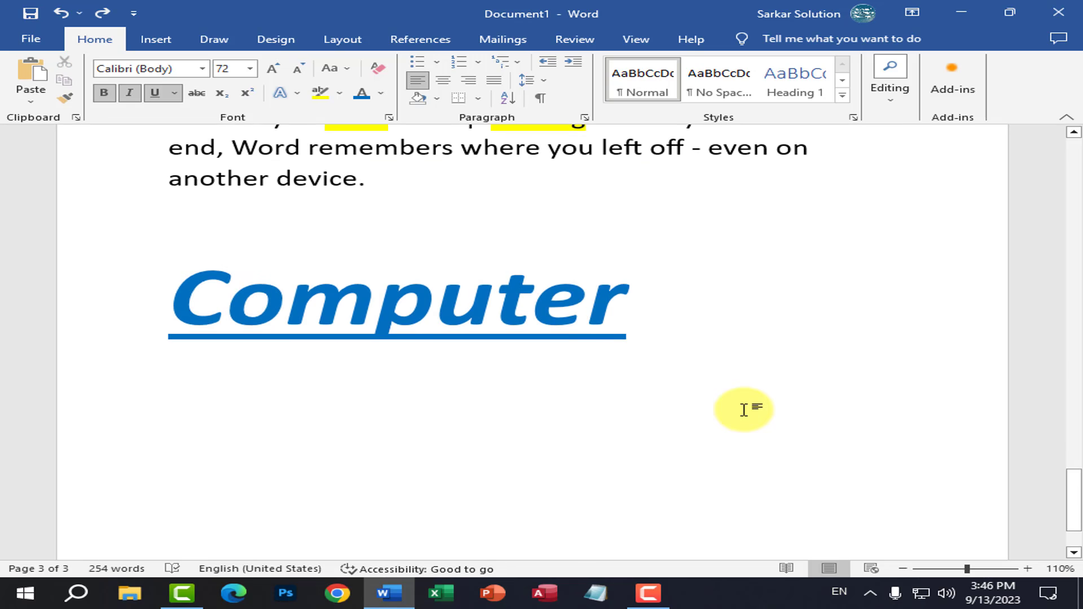
- Insert empty lines between the final paragraph and the blue heading, and add a plain "Computer" on a line there
{"action": "left_click", "coordinate": [464, 240]}
{"action": "key", "text": "Return"}
{"action": "key", "text": "Return"}
{"action": "left_click", "coordinate": [420, 230]}
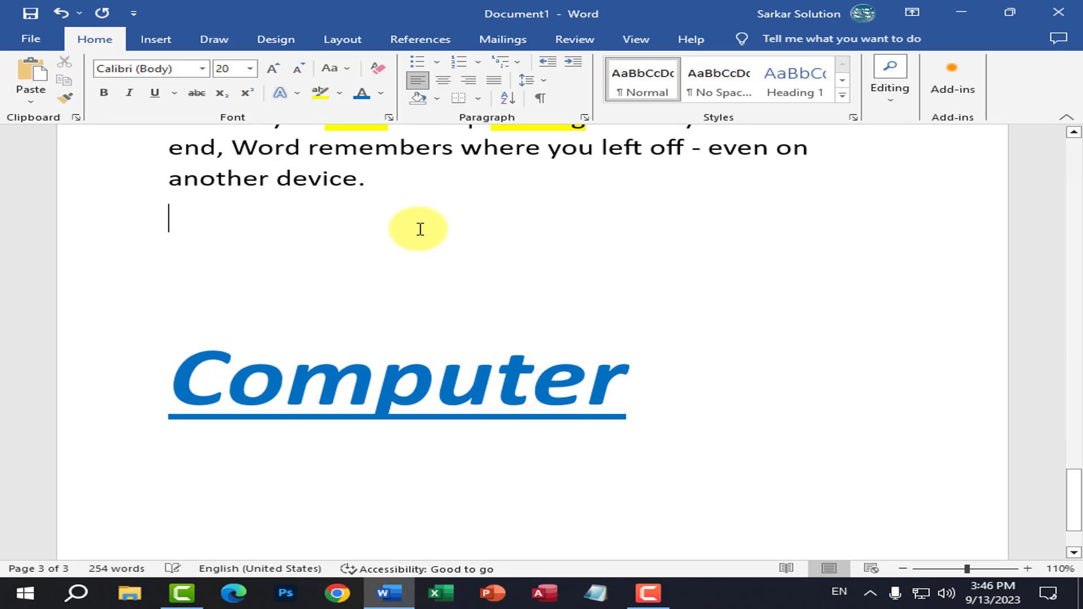
{"action": "type", "text": "o"}
{"action": "key", "text": "BackSpace"}
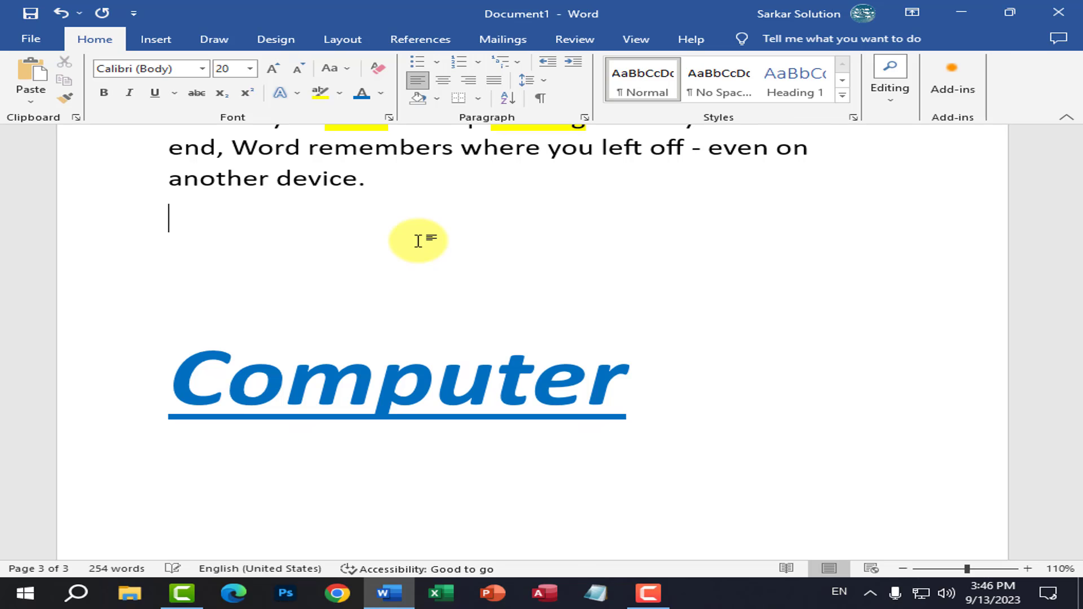
{"action": "key", "text": "Return"}
{"action": "type", "text": "Computer"}
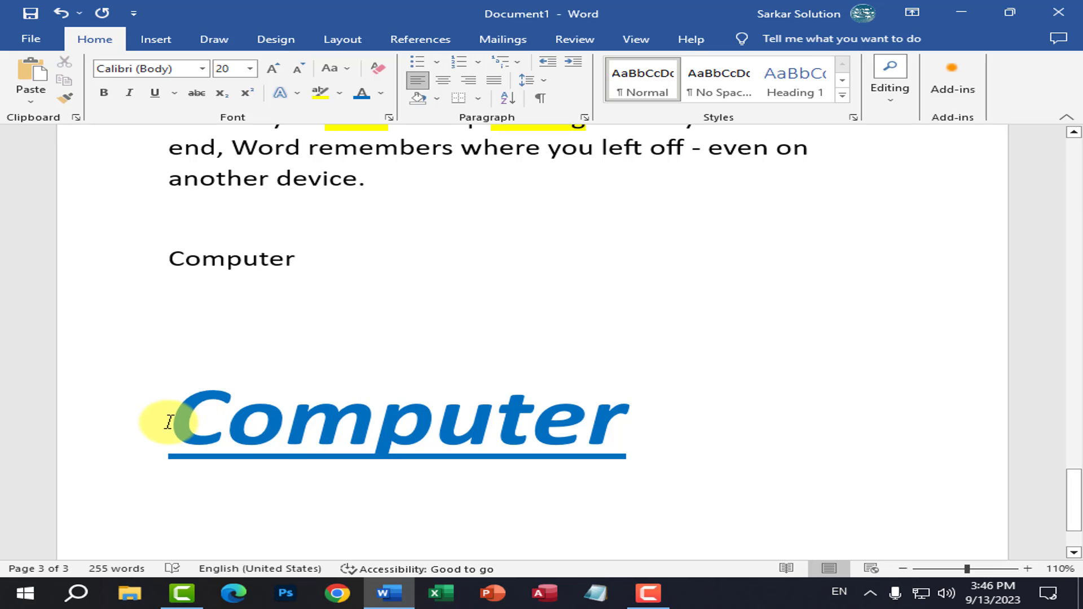
- Copy the formatting of the large blue "Computer" onto the plain "Computer" above it with Format Painter
{"action": "left_click_drag", "start_coordinate": [169, 418], "coordinate": [636, 440]}
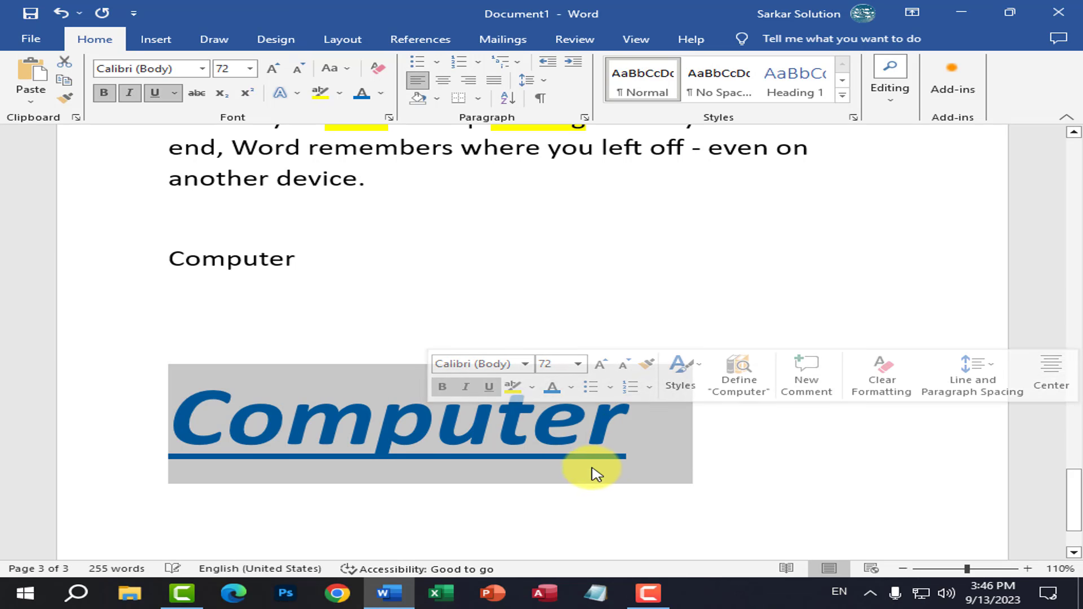
{"action": "left_click", "coordinate": [68, 99]}
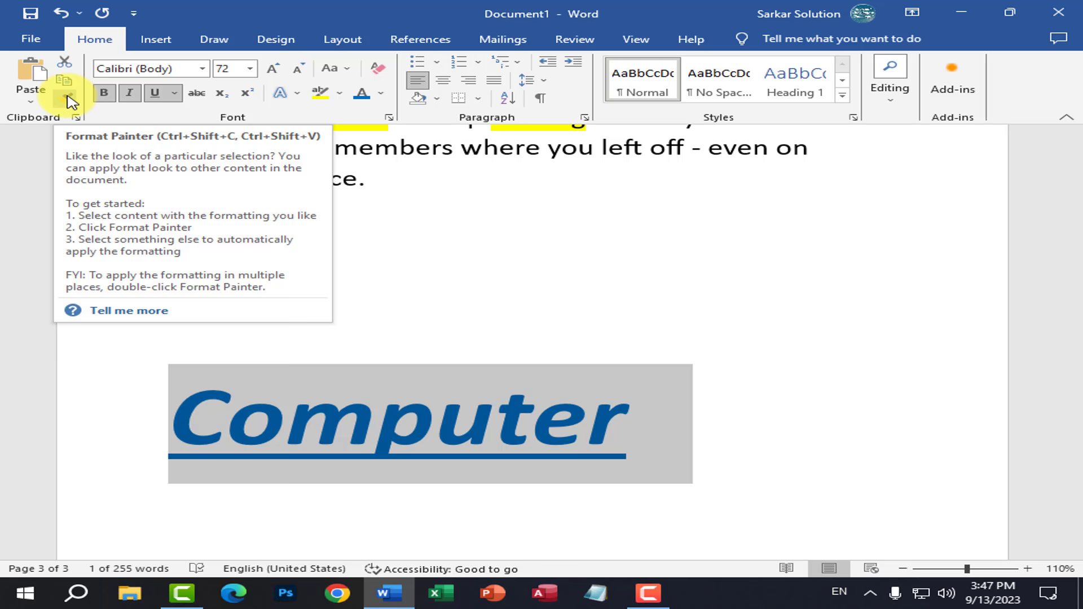
{"action": "left_click_drag", "start_coordinate": [168, 251], "coordinate": [299, 253]}
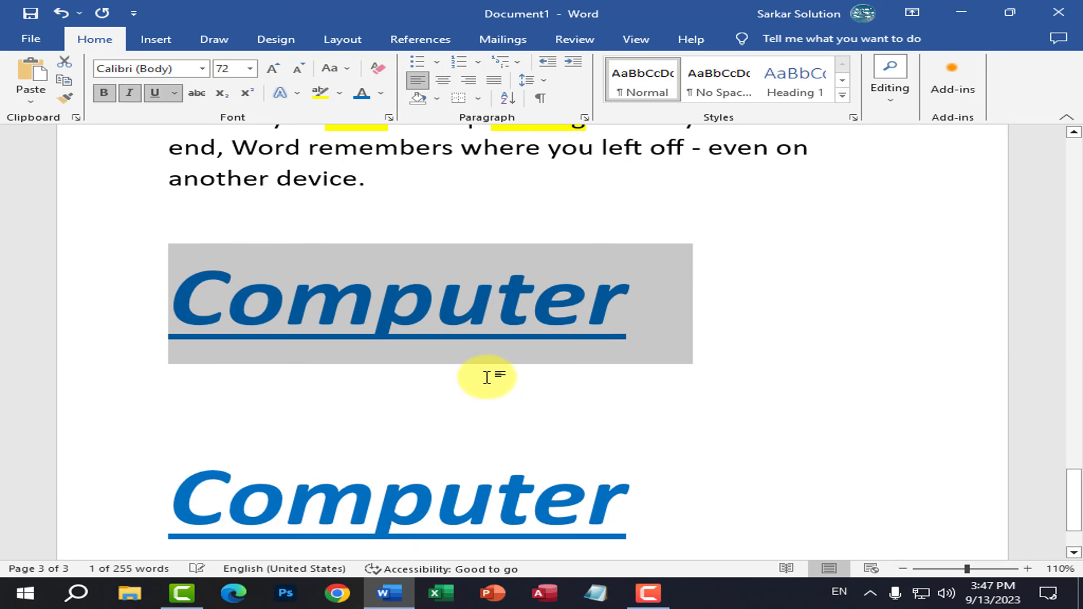
{"action": "left_click", "coordinate": [529, 409]}
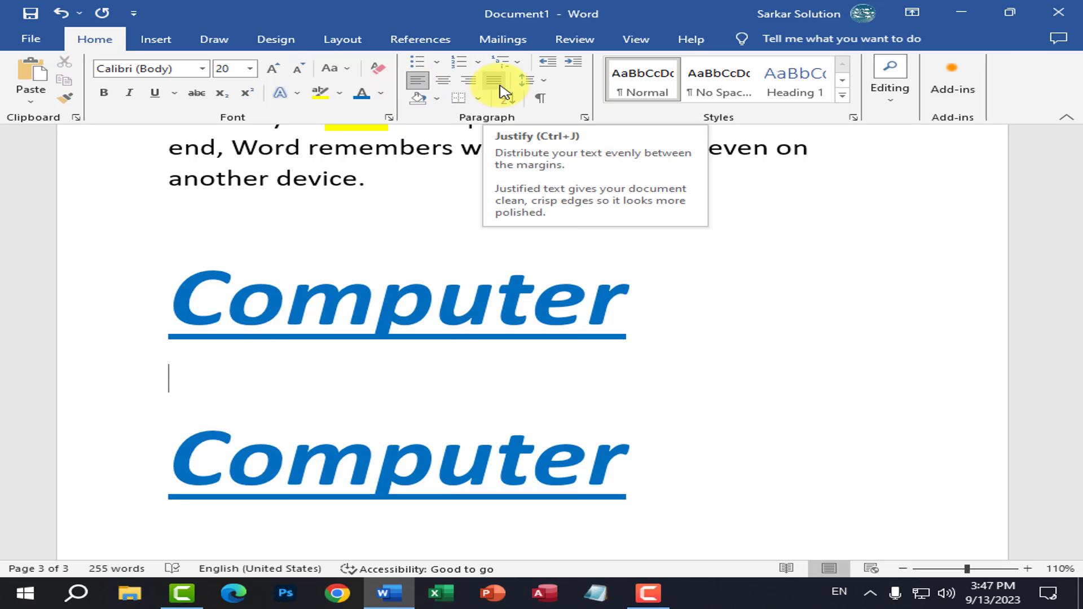
- Look through the shading colors and border options for the final "Reading is easier" paragraph without applying any
{"action": "left_click", "coordinate": [480, 307]}
{"action": "scroll", "coordinate": [169, 316], "scroll_direction": "up", "scroll_amount": 5}
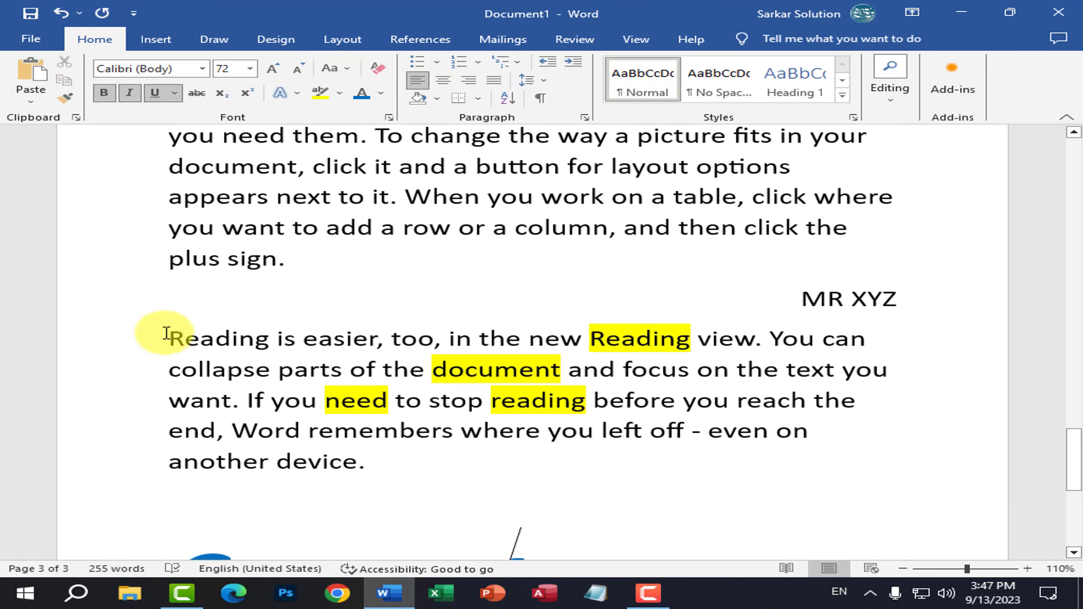
{"action": "mouse_move", "coordinate": [167, 333]}
{"action": "left_mouse_down"}
{"action": "mouse_move", "coordinate": [435, 442]}
{"action": "mouse_move", "coordinate": [372, 466]}
{"action": "left_mouse_up"}
{"action": "left_click", "coordinate": [437, 99]}
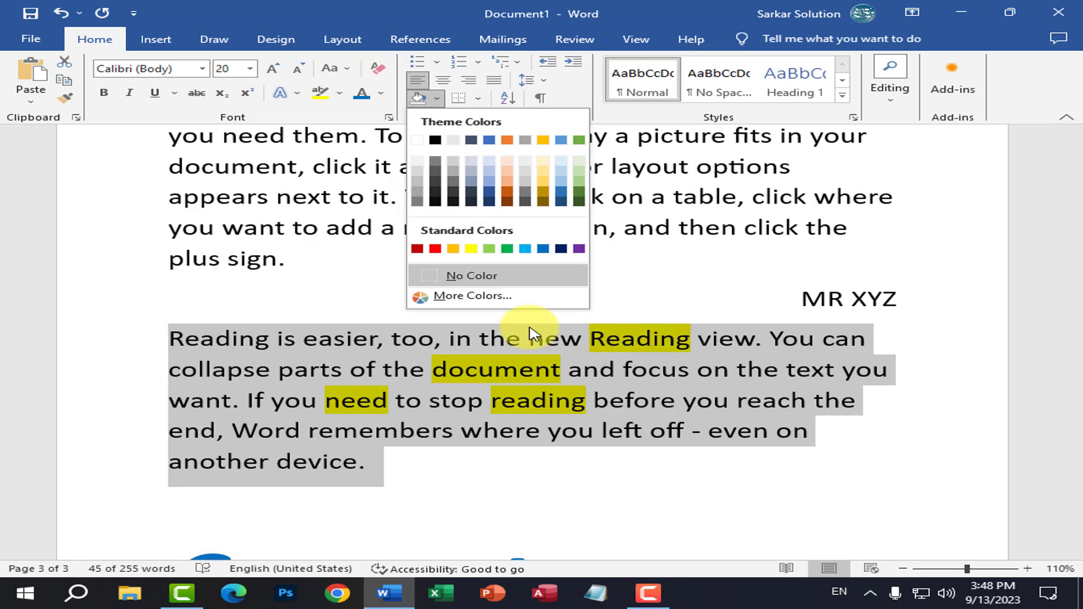
{"action": "left_click", "coordinate": [478, 98]}
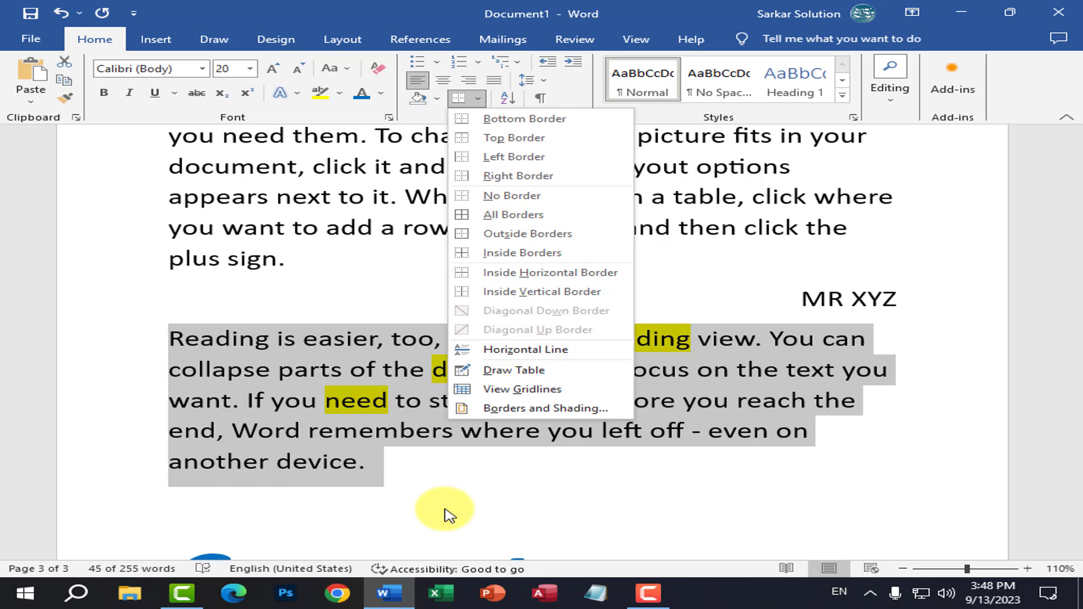
{"action": "left_click", "coordinate": [445, 510]}
- Add the lines "Computer", "Hardware" and "Software" directly below the paragraph ending in "another device."
{"action": "left_click", "coordinate": [442, 468]}
{"action": "key", "text": "Return"}
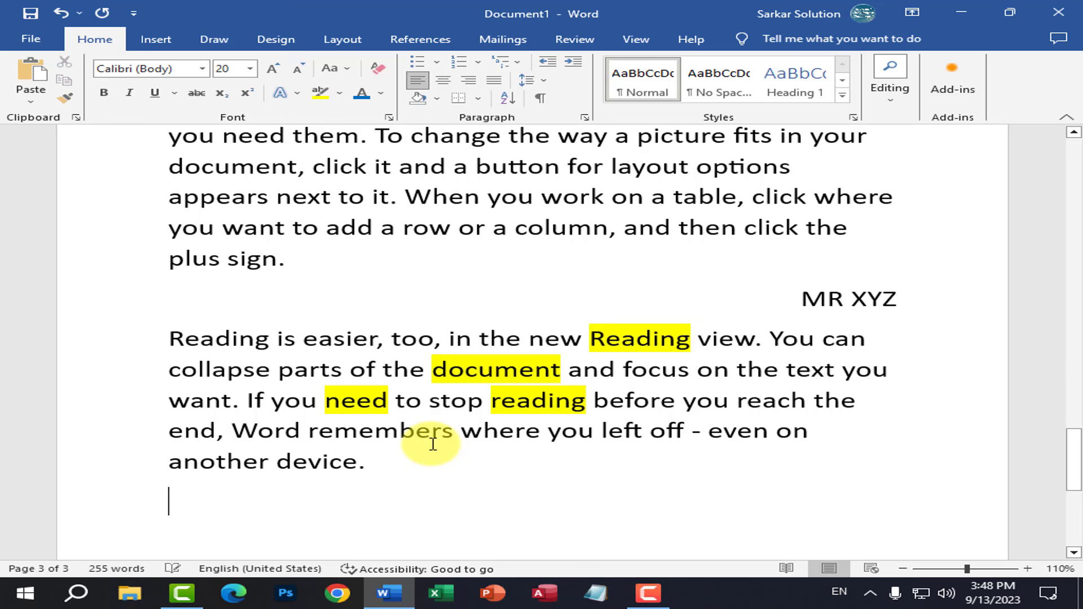
{"action": "type", "text": "Computer "}
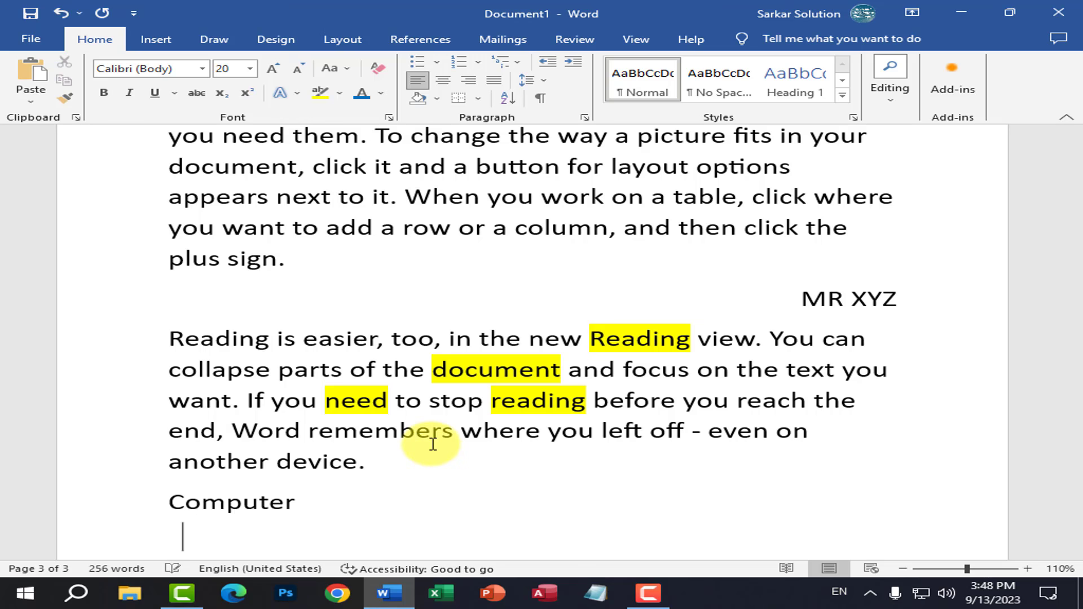
{"action": "type", "text": "Hardware"}
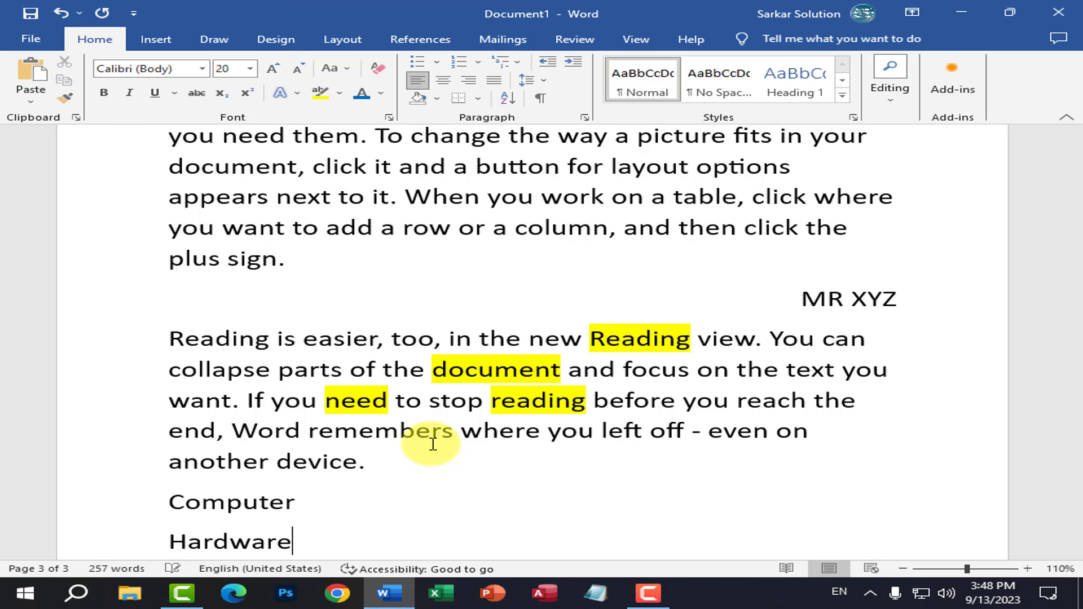
{"action": "key", "text": "Return"}
{"action": "type", "text": "Software"}
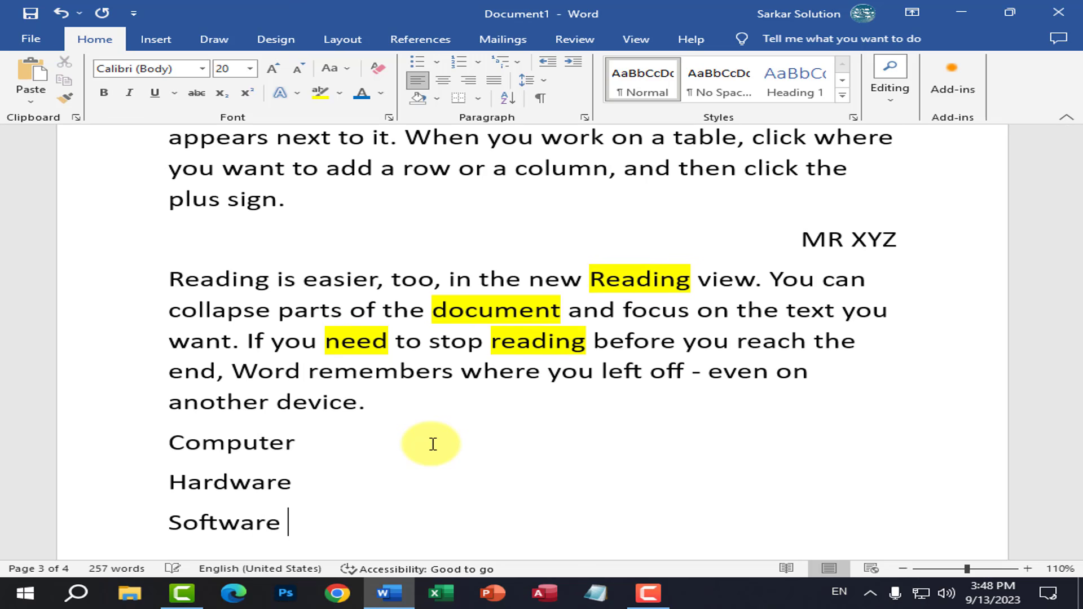
- Format the lines "Hardware" and "Software" as a bulleted list with solid round bullets
{"action": "scroll", "coordinate": [265, 484], "scroll_direction": "up", "scroll_amount": 4, "text": "ctrl"}
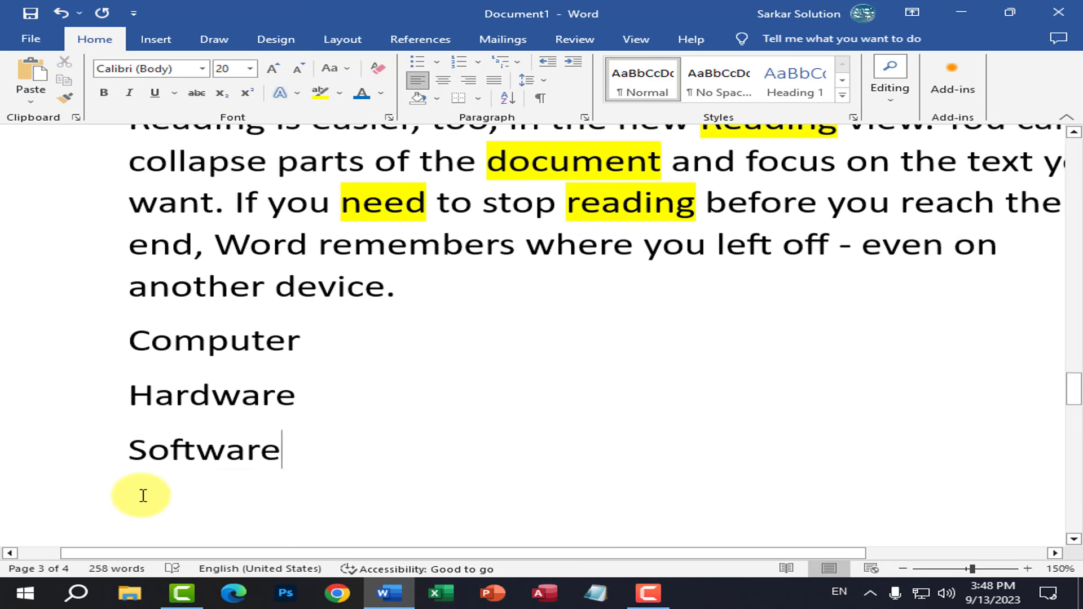
{"action": "scroll", "coordinate": [169, 491], "scroll_direction": "up", "scroll_amount": 1}
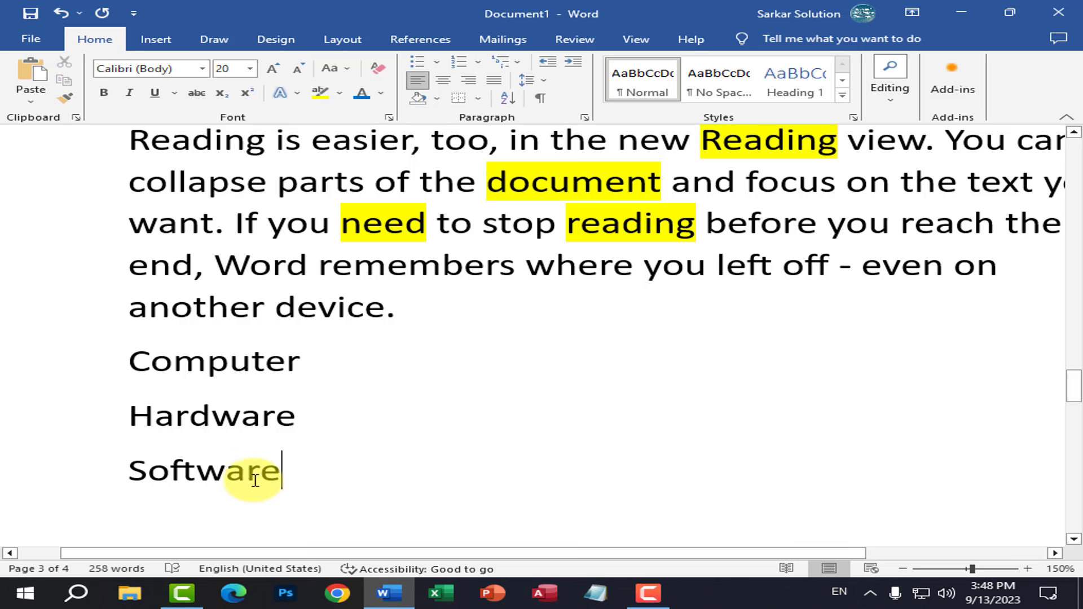
{"action": "left_click_drag", "start_coordinate": [126, 370], "coordinate": [285, 361]}
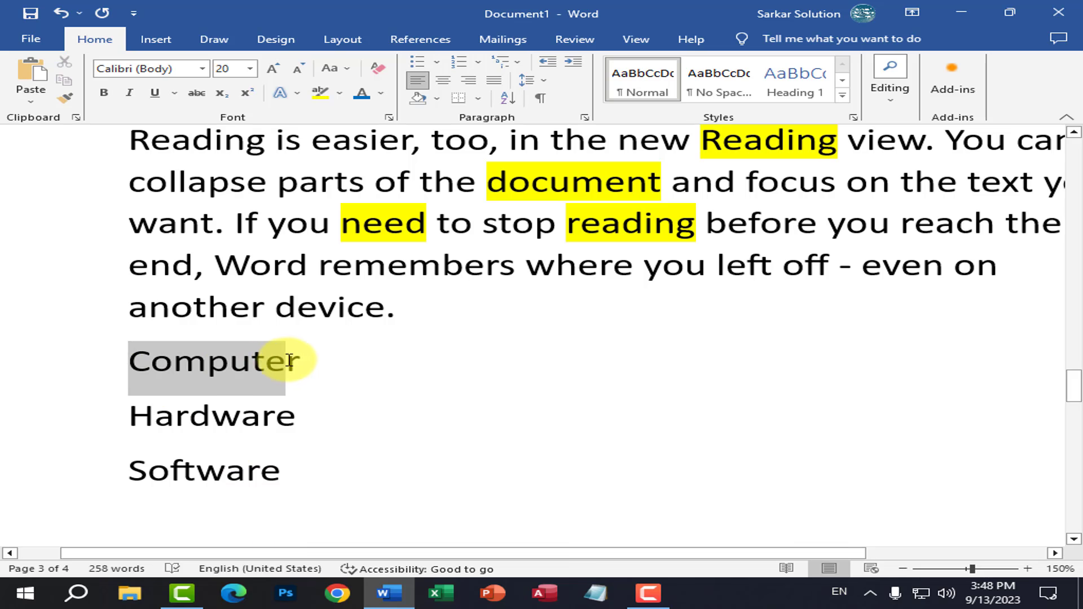
{"action": "left_click", "coordinate": [299, 369]}
{"action": "double_click", "coordinate": [273, 358]}
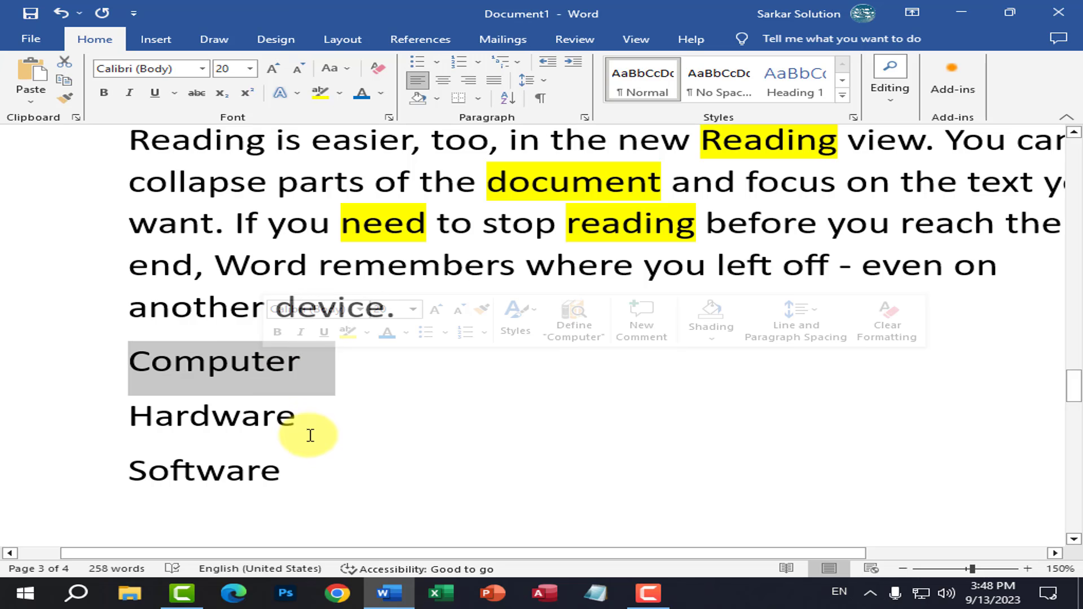
{"action": "left_click", "coordinate": [298, 460]}
{"action": "left_click_drag", "start_coordinate": [148, 423], "coordinate": [276, 478]}
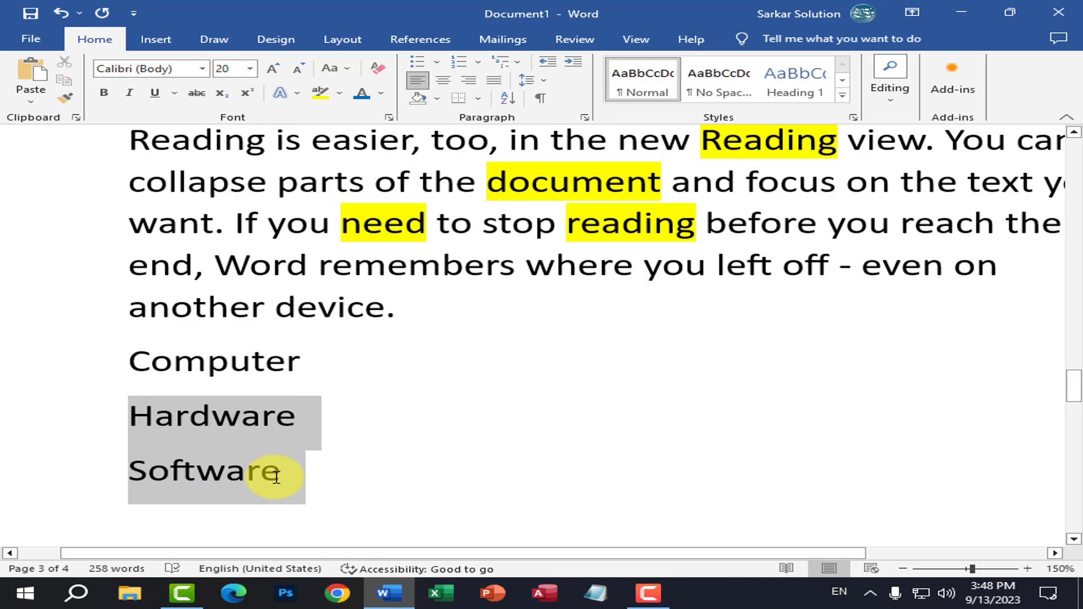
{"action": "left_click", "coordinate": [356, 465]}
{"action": "left_click_drag", "start_coordinate": [356, 465], "coordinate": [130, 423]}
{"action": "left_click", "coordinate": [417, 61]}
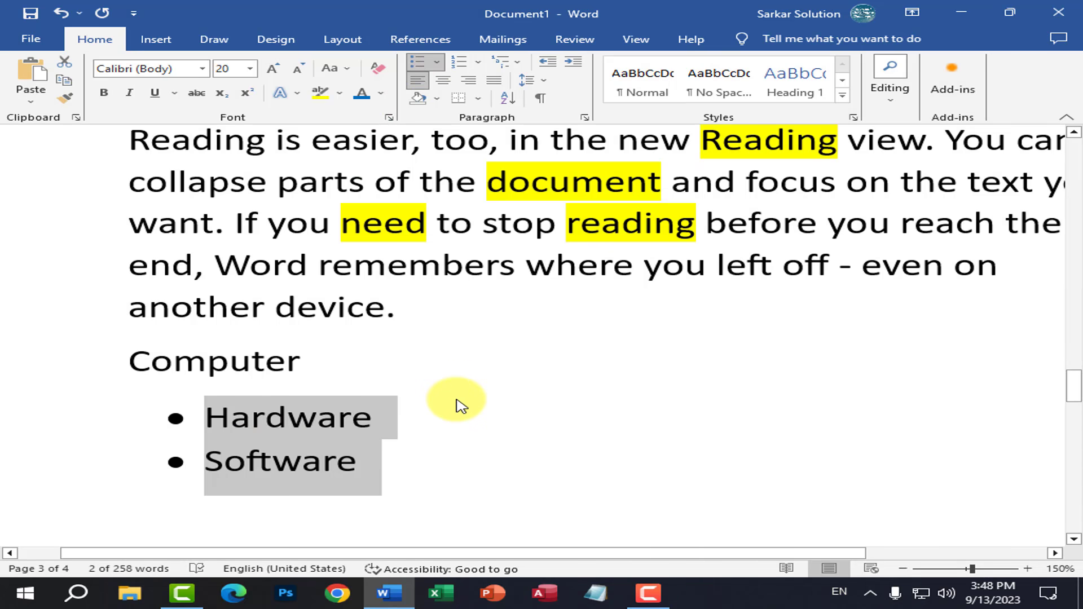
- Change the bullets of "Hardware" and "Software" to solid squares, and convert the list to 1., 2., 3. numbering
{"action": "left_click", "coordinate": [437, 62]}
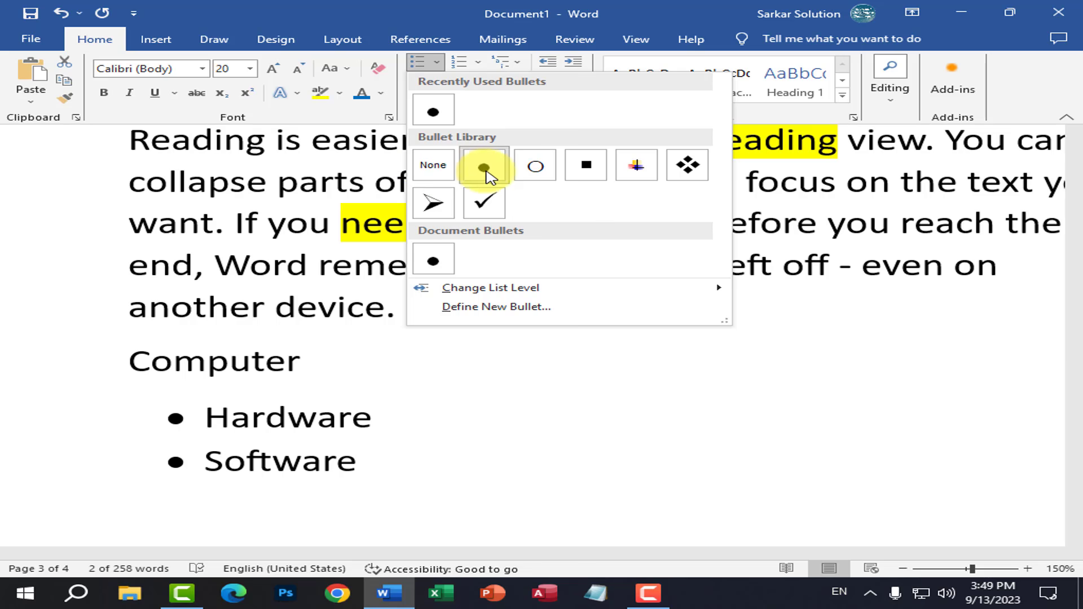
{"action": "left_click", "coordinate": [573, 169]}
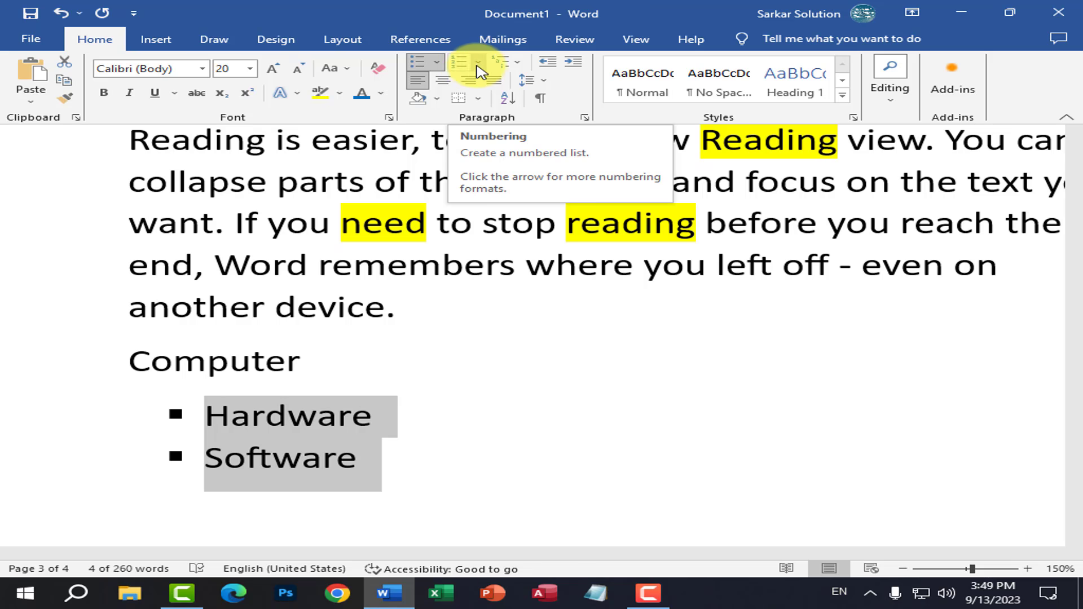
{"action": "left_click", "coordinate": [478, 65]}
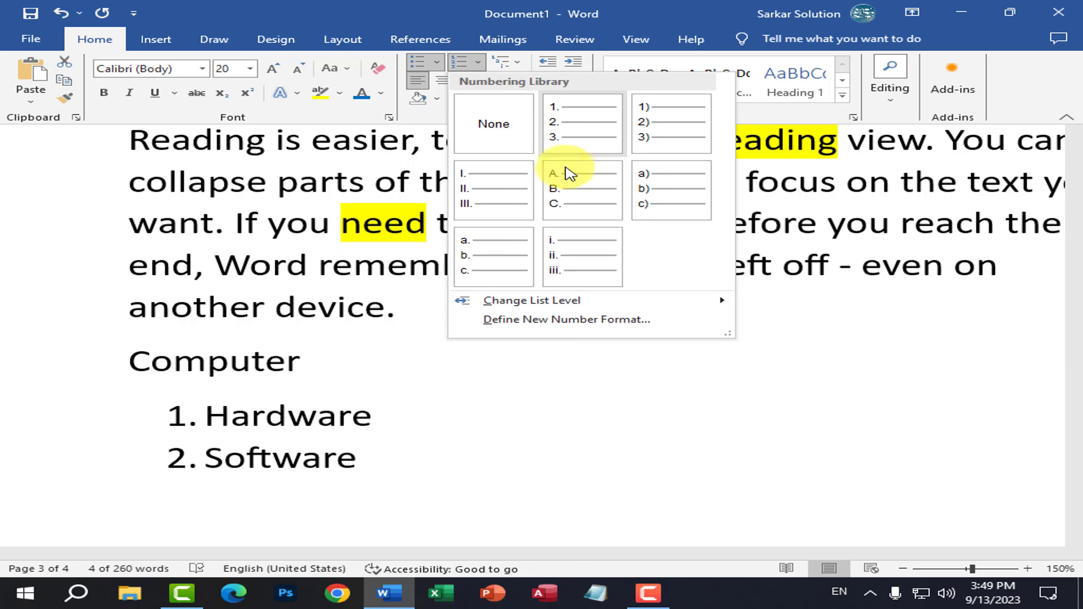
{"action": "left_click", "coordinate": [567, 130]}
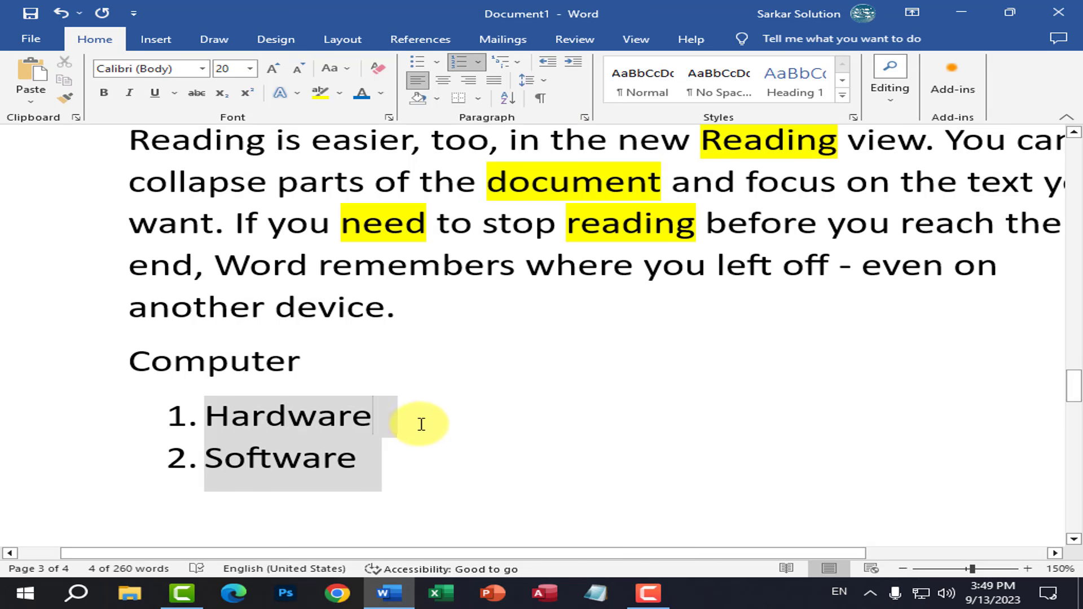
- Insert the numbered items "Input", "Process" and "Output" between "Hardware" and "Software" in the list
{"action": "left_click", "coordinate": [386, 426]}
{"action": "key", "text": "Return"}
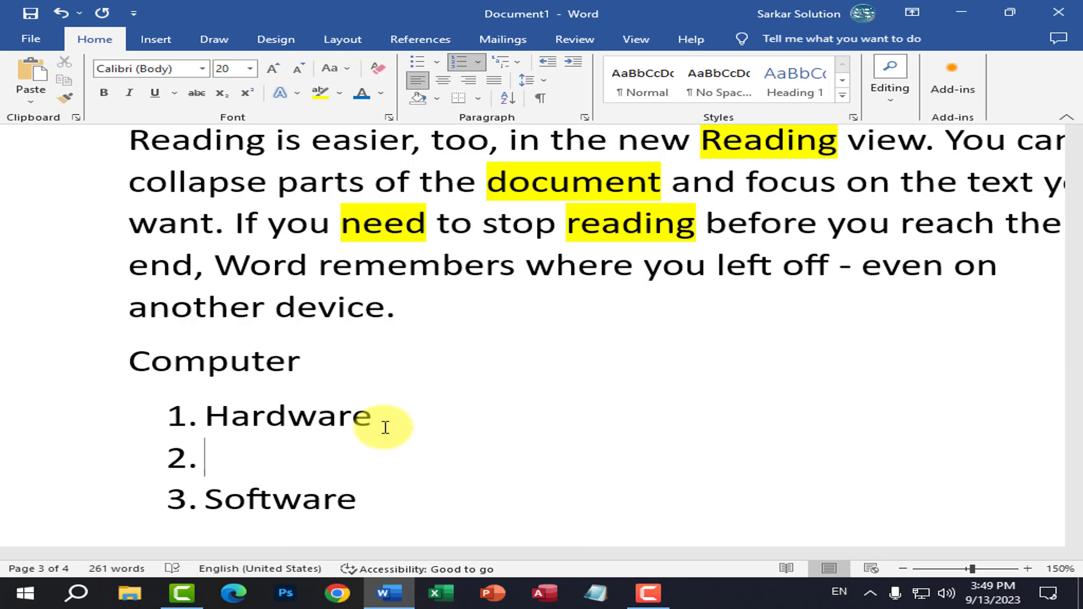
{"action": "type", "text": "Input"}
{"action": "key", "text": "Return"}
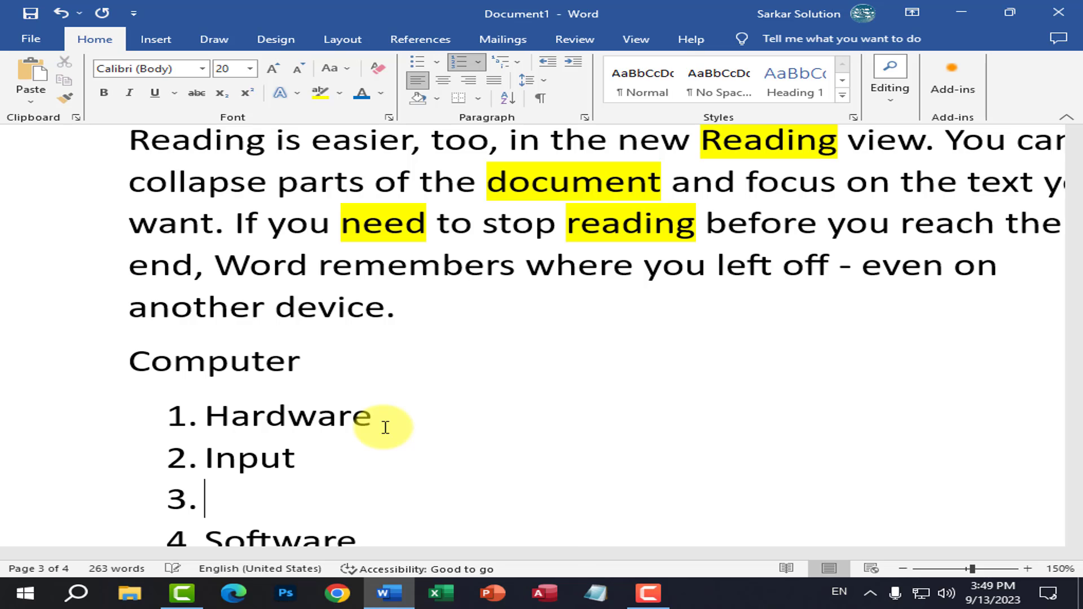
{"action": "type", "text": "Process"}
{"action": "key", "text": "Return"}
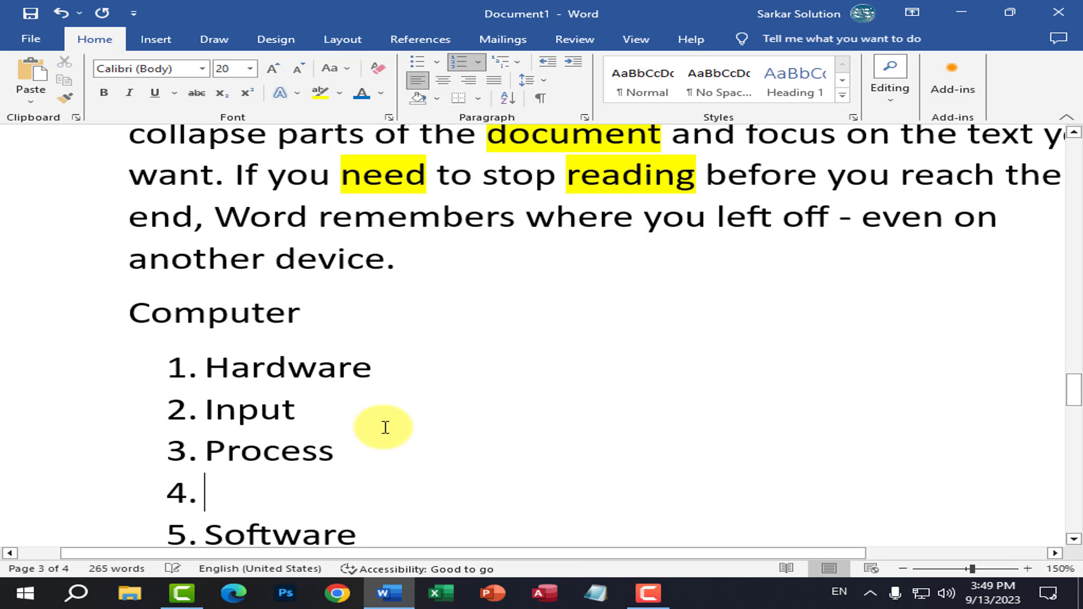
{"action": "type", "text": "Oout"}
{"action": "key", "text": "BackSpace"}
{"action": "key", "text": "BackSpace"}
{"action": "key", "text": "BackSpace"}
{"action": "type", "text": "u"}
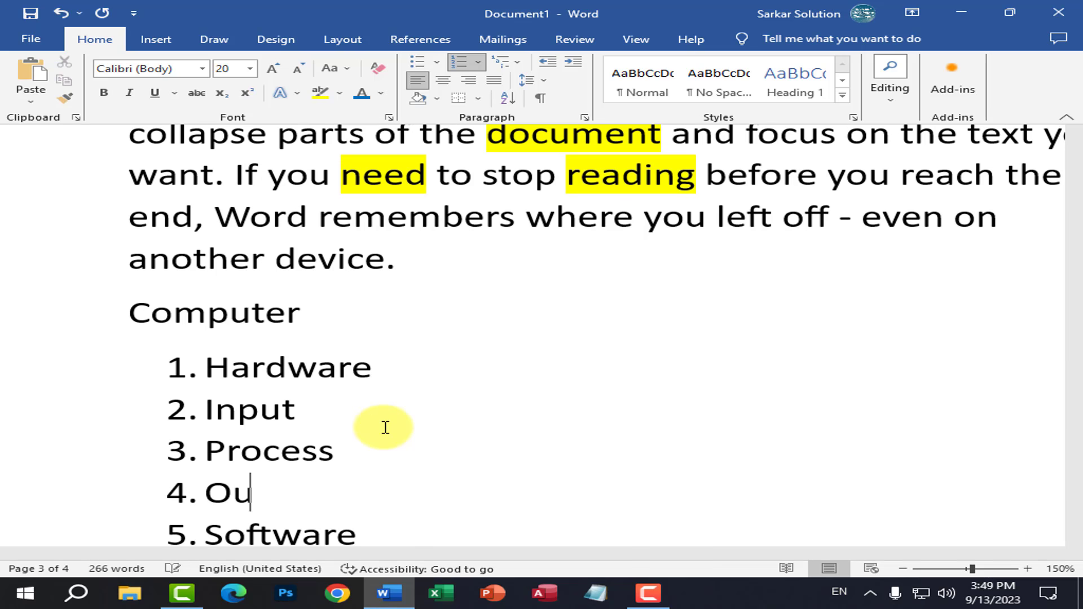
{"action": "type", "text": "tput"}
- Indent "Input", "Process" and "Output" one level under "Hardware", trying 1., 2., 3. numbering before setting it to A., B., C
{"action": "scroll", "coordinate": [350, 429], "scroll_direction": "down", "scroll_amount": 2}
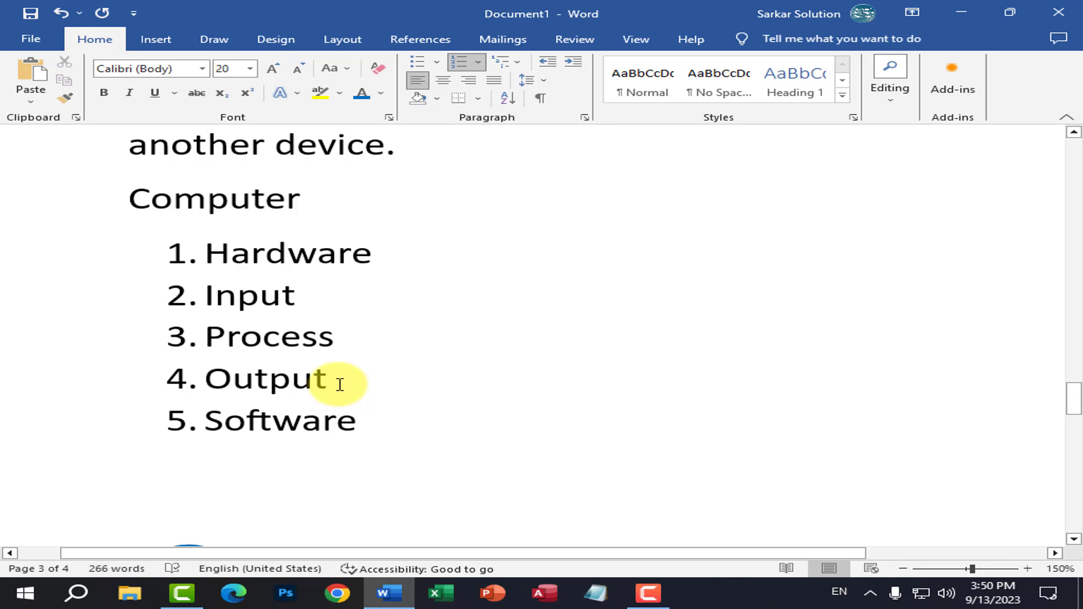
{"action": "left_click_drag", "start_coordinate": [338, 380], "coordinate": [184, 295]}
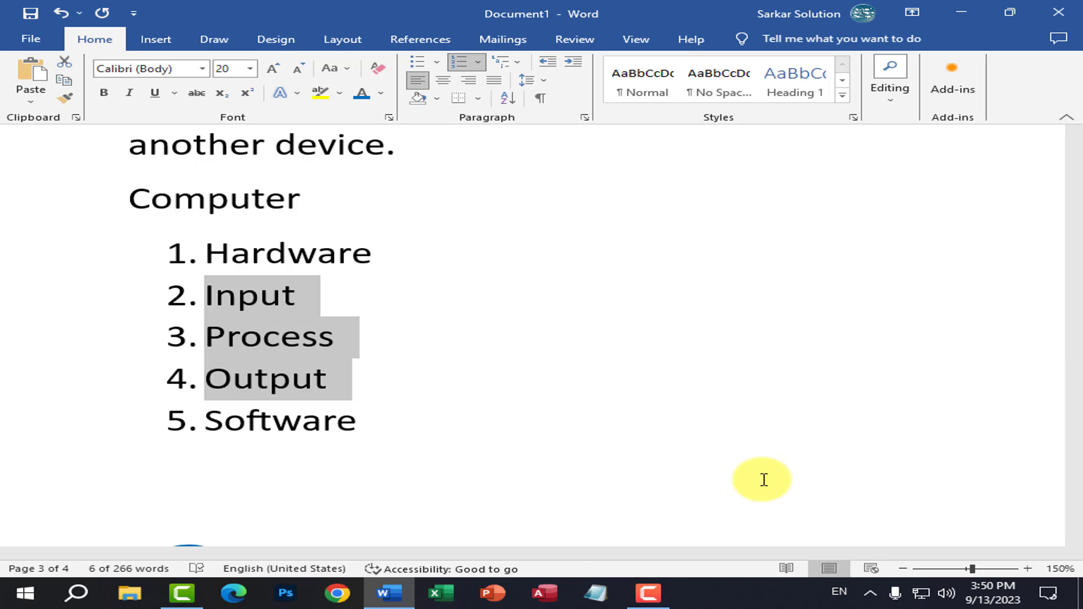
{"action": "left_click", "coordinate": [574, 62]}
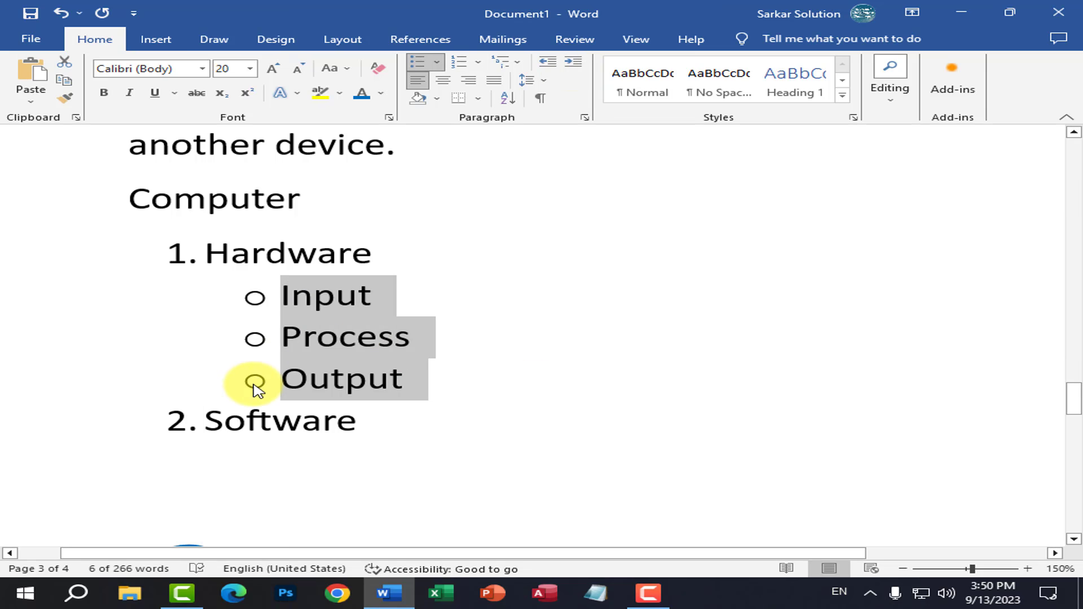
{"action": "left_click", "coordinate": [478, 62]}
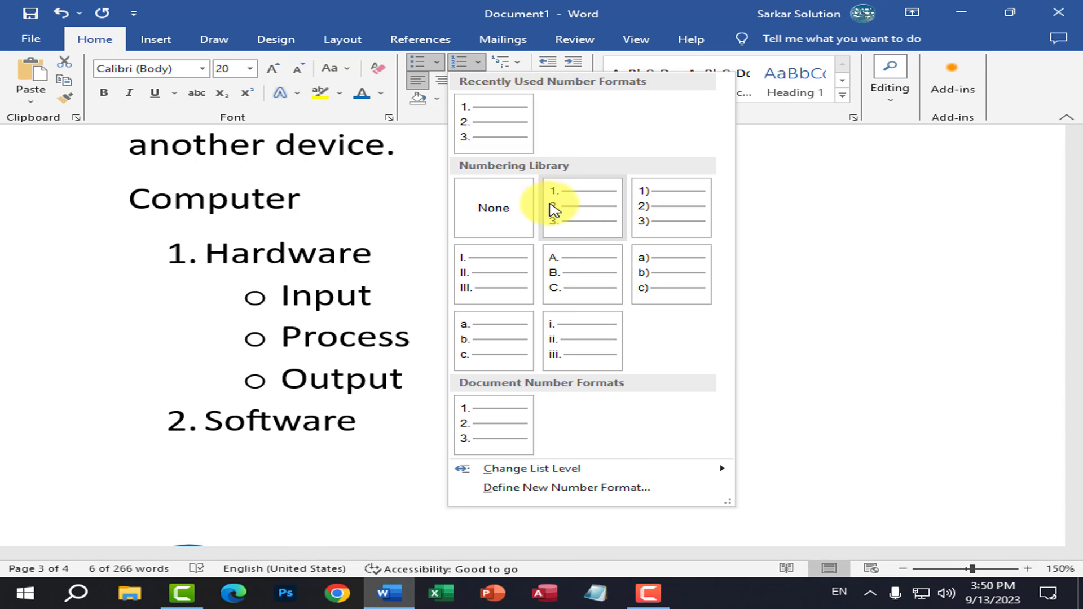
{"action": "left_click", "coordinate": [566, 213]}
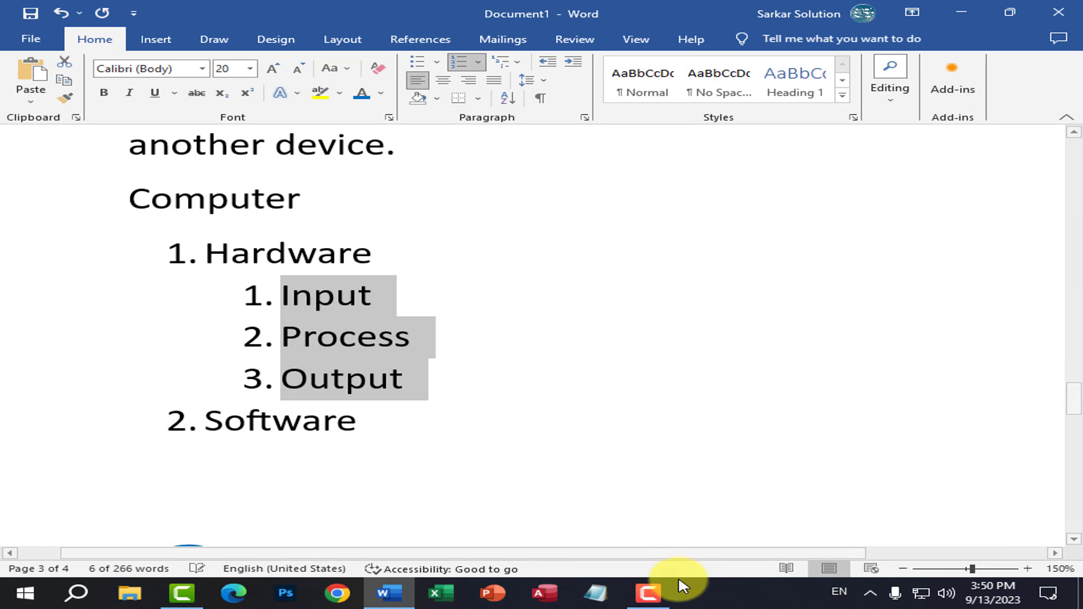
{"action": "left_click", "coordinate": [479, 63]}
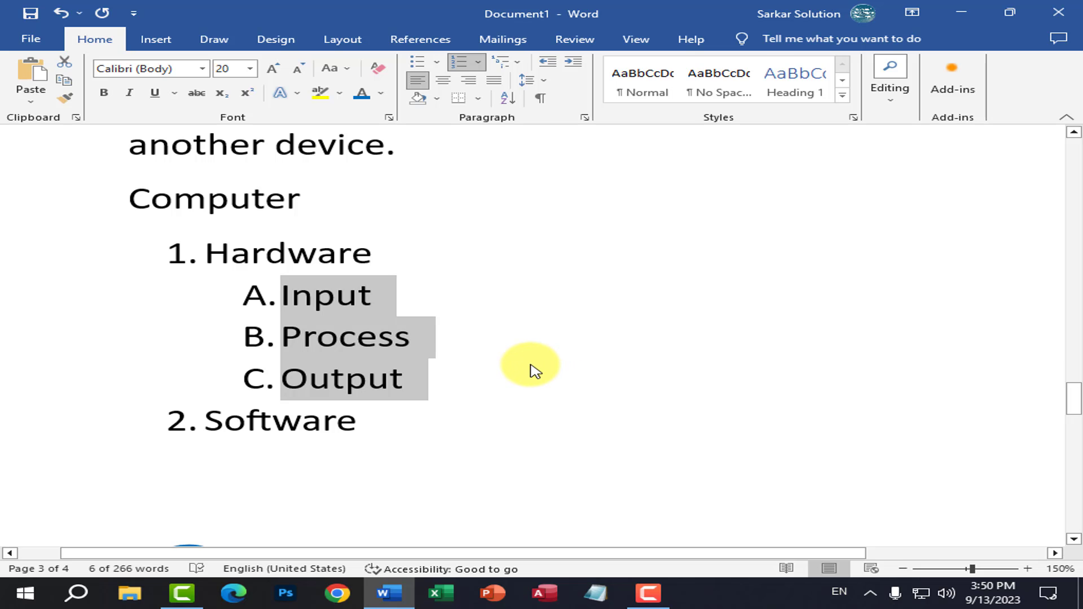
- Add the items "Mouse" and "Keyboard" to the list directly below "Input"
{"action": "left_click", "coordinate": [433, 301]}
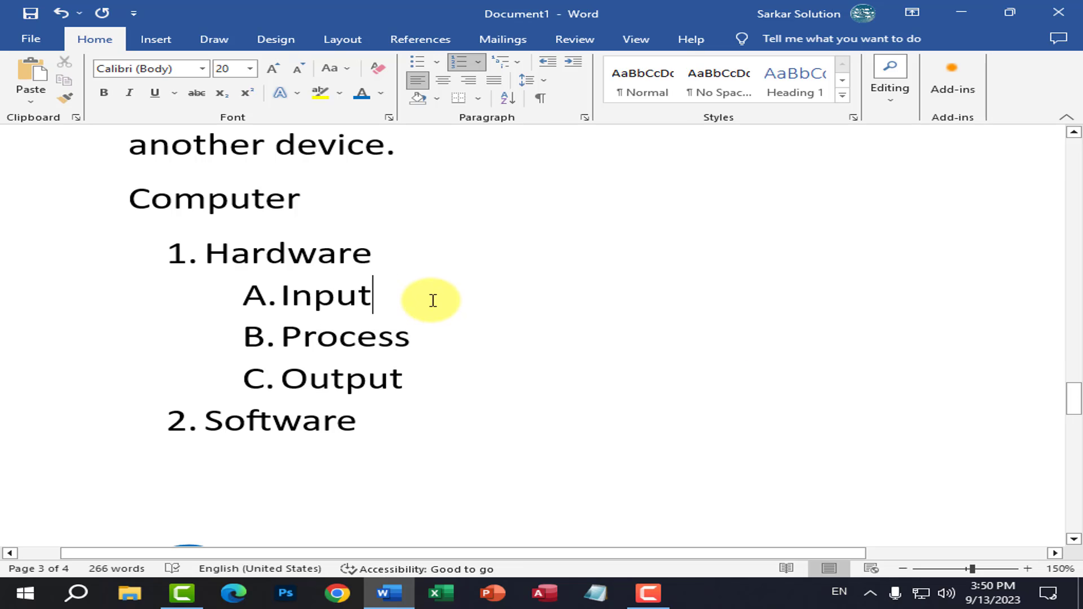
{"action": "key", "text": "Return"}
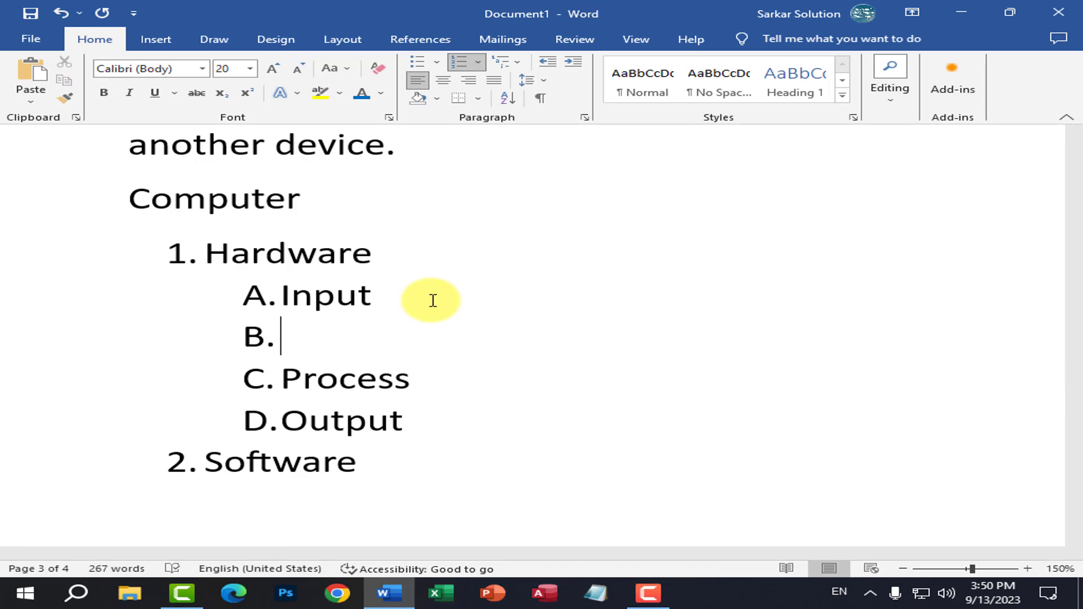
{"action": "type", "text": "Mouse"}
{"action": "key", "text": "Return"}
{"action": "type", "text": "Keyboard"}
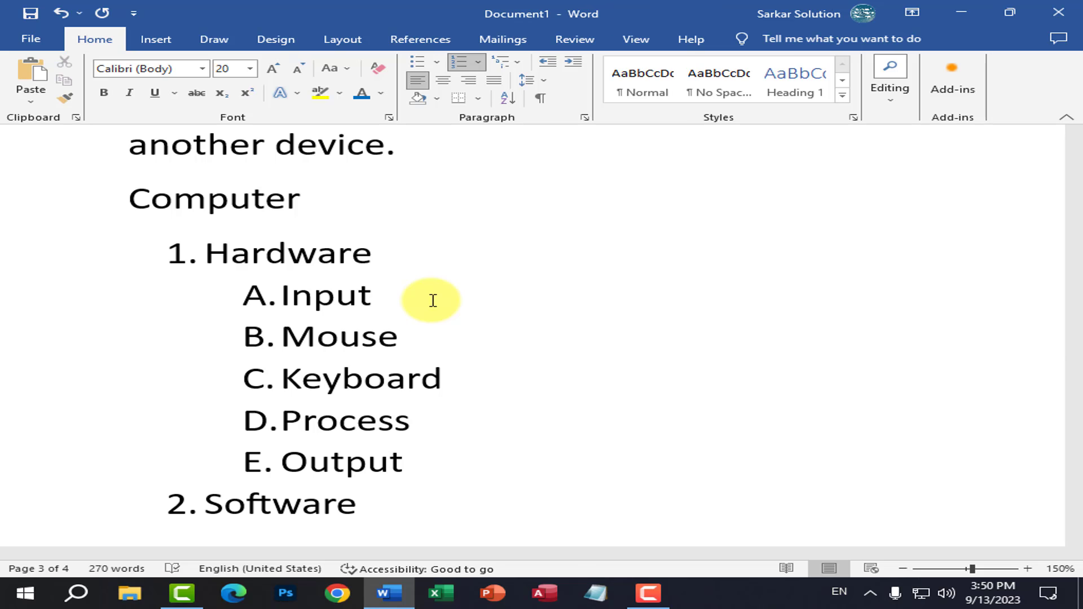
- Indent "Mouse" and "Keyboard" one level under "Input" and number them I., II., III
{"action": "scroll", "coordinate": [433, 300], "scroll_direction": "down", "scroll_amount": 1}
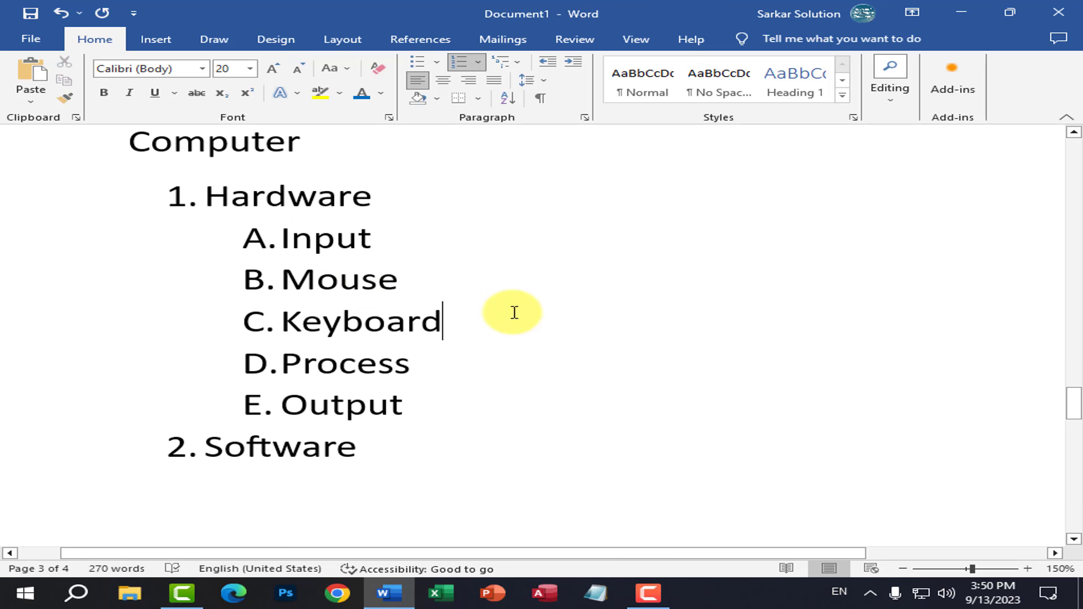
{"action": "left_click_drag", "start_coordinate": [515, 310], "coordinate": [290, 290]}
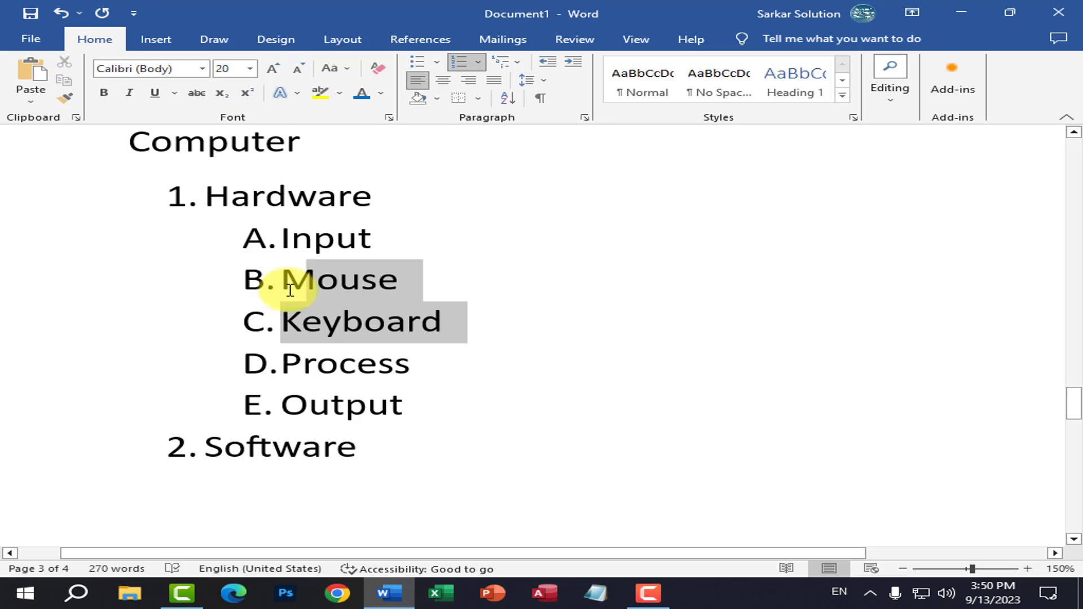
{"action": "left_click", "coordinate": [574, 62]}
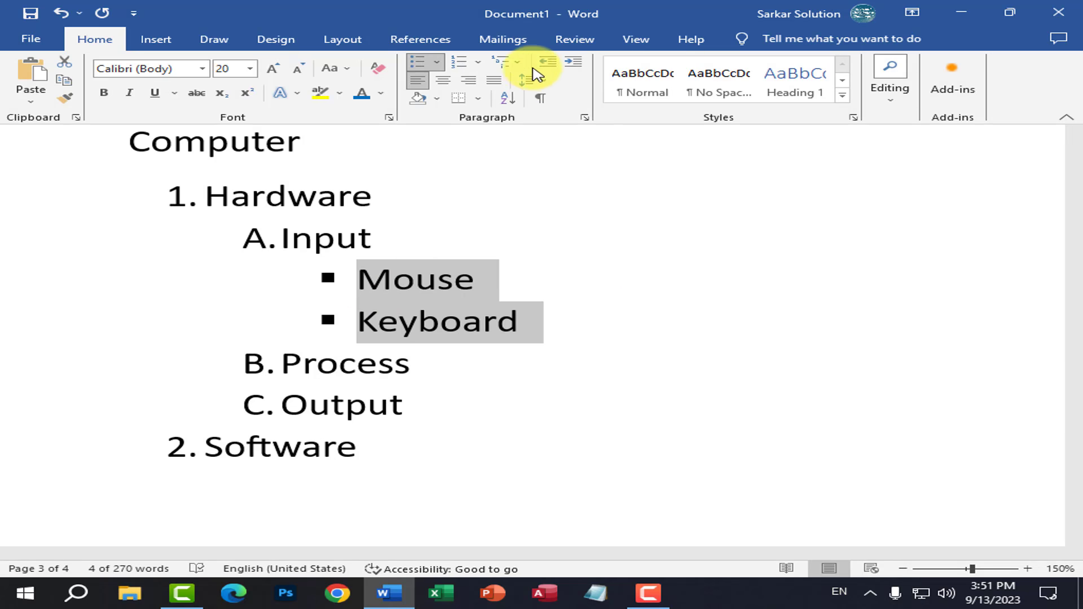
{"action": "left_click", "coordinate": [548, 60]}
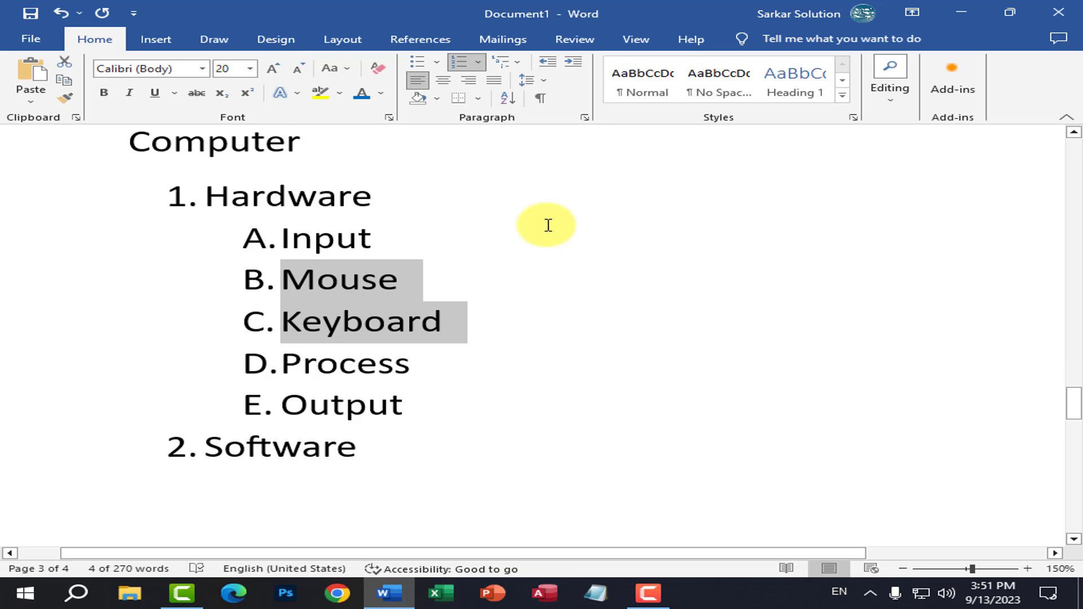
{"action": "left_click", "coordinate": [574, 62]}
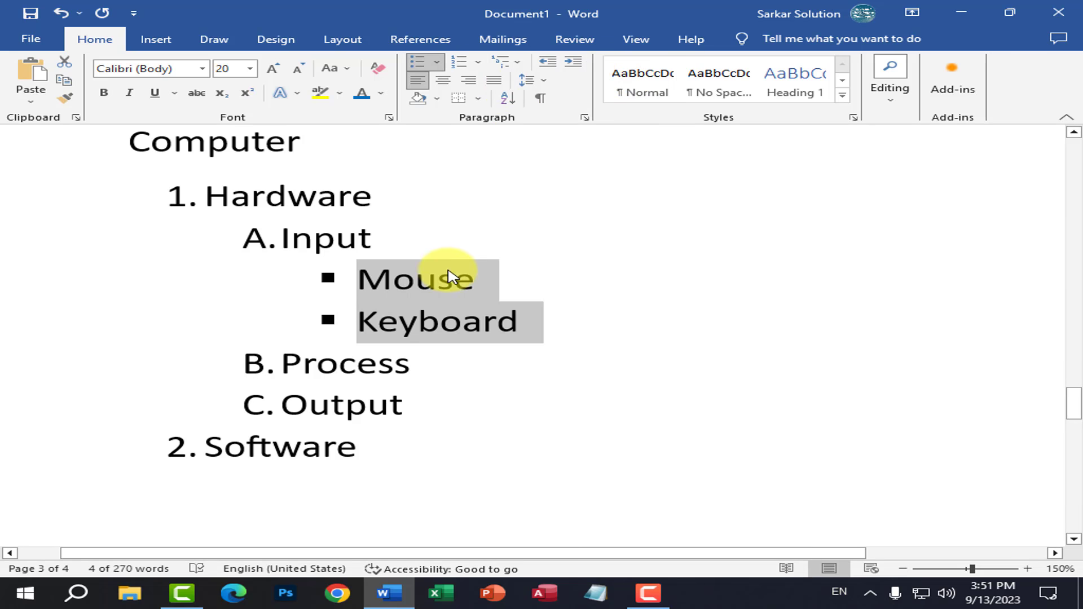
{"action": "left_click", "coordinate": [478, 62]}
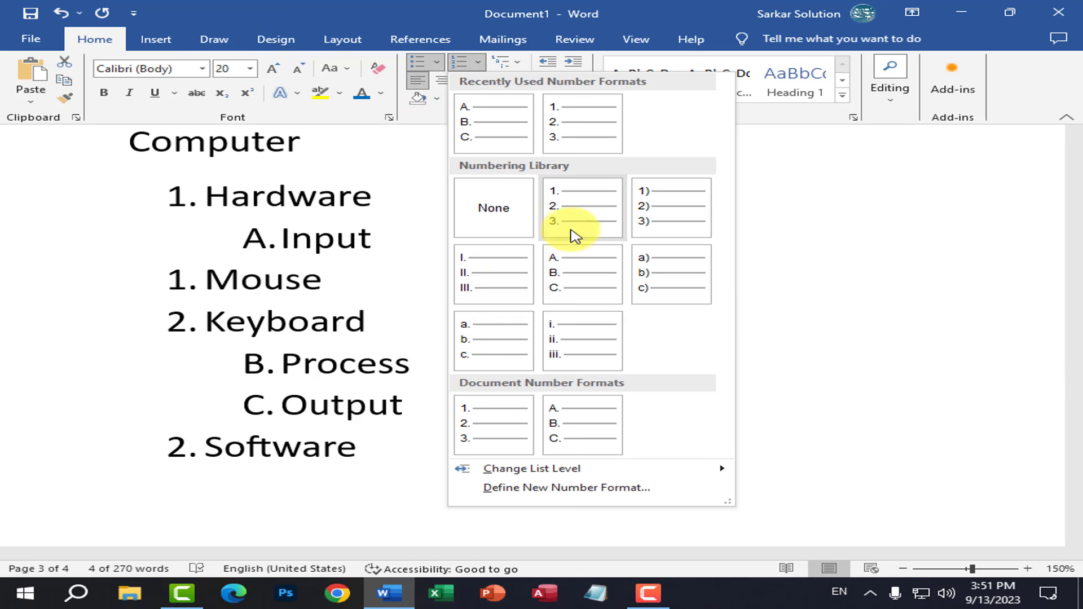
{"action": "left_click", "coordinate": [492, 297]}
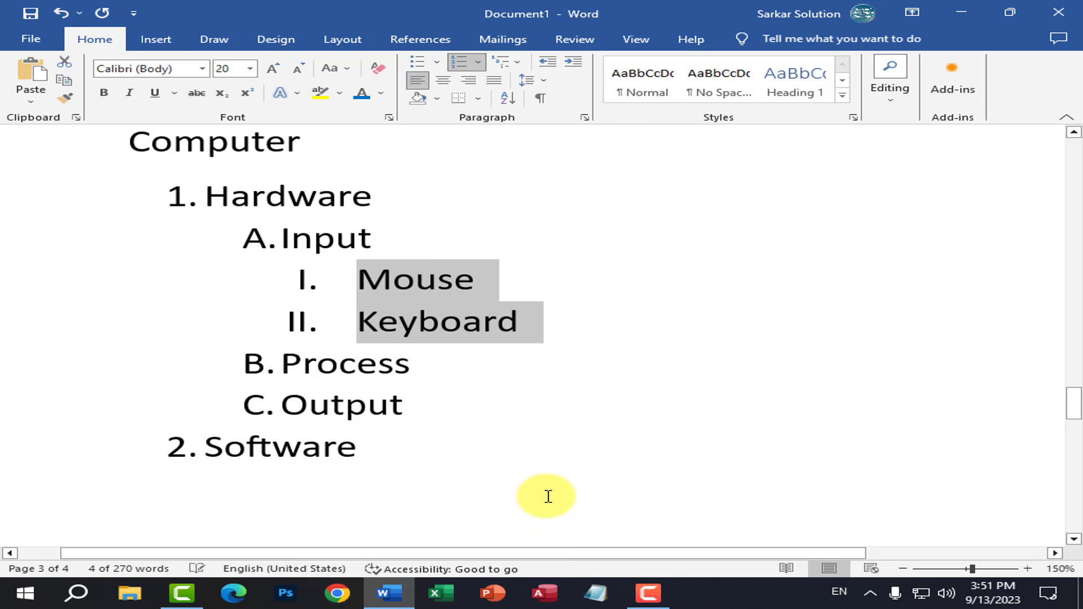
- Apply the 1), a), i) multilevel list format to the whole list from "Hardware" to "Software"
{"action": "scroll", "coordinate": [549, 497], "scroll_direction": "up", "scroll_amount": 1}
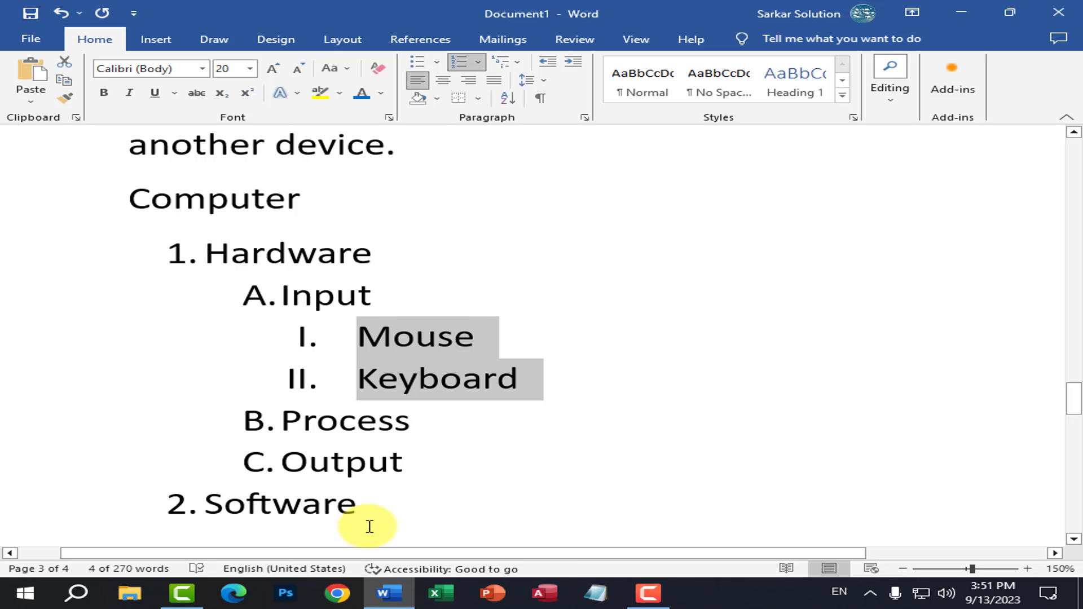
{"action": "left_click_drag", "start_coordinate": [358, 510], "coordinate": [254, 421], "text": "ctrl"}
{"action": "left_click_drag", "start_coordinate": [136, 327], "coordinate": [133, 266], "text": "ctrl"}
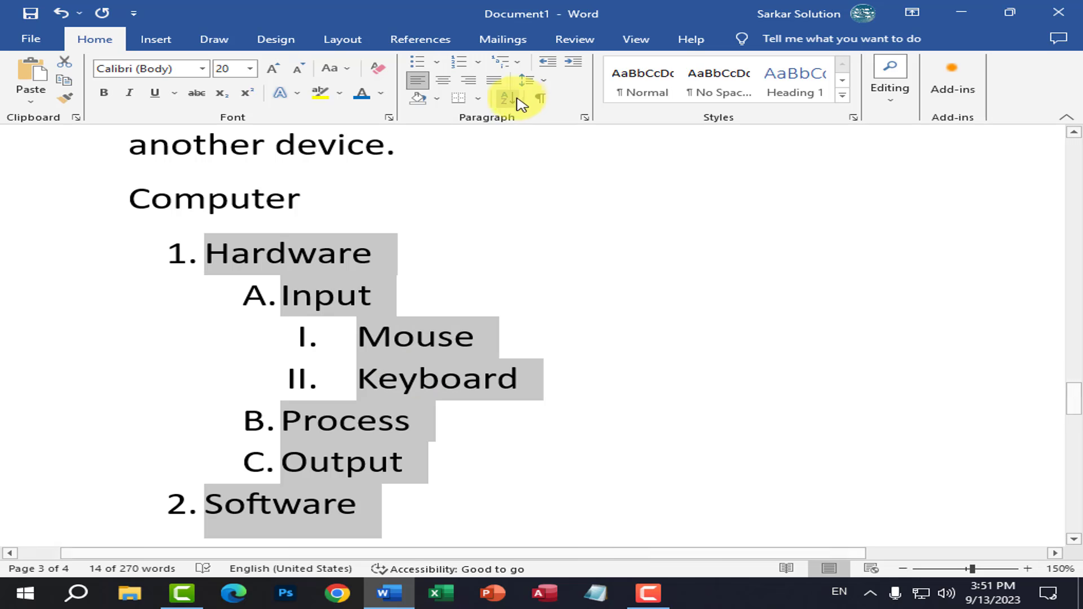
{"action": "left_click", "coordinate": [529, 67]}
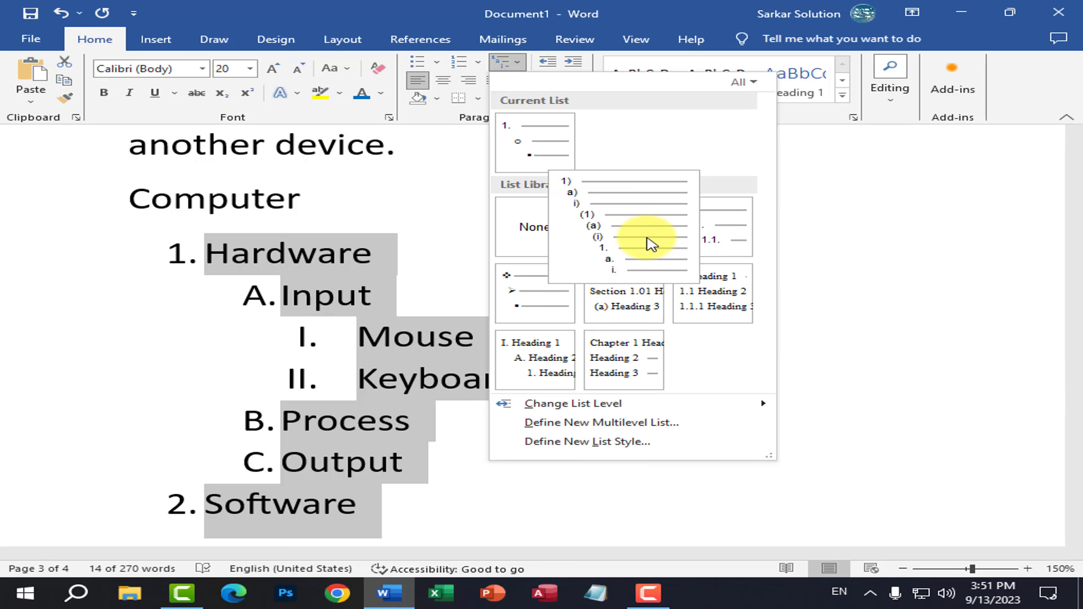
{"action": "left_click", "coordinate": [648, 240]}
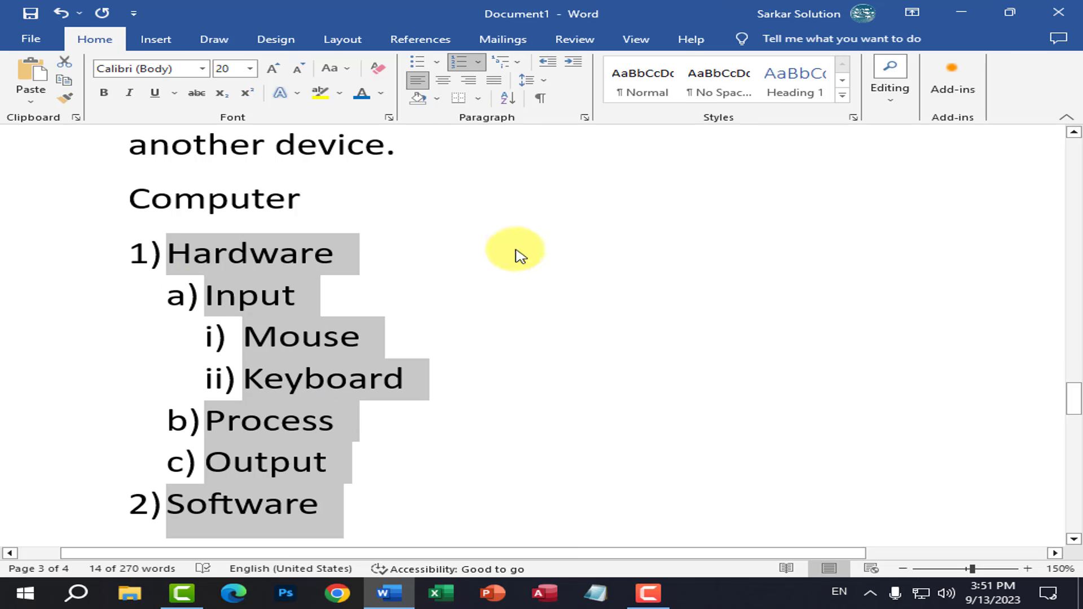
- Try the 1., 1.1., 1.1.1. multilevel format on the whole list, and switch back to the 1), a), i) format
{"action": "left_click", "coordinate": [519, 68]}
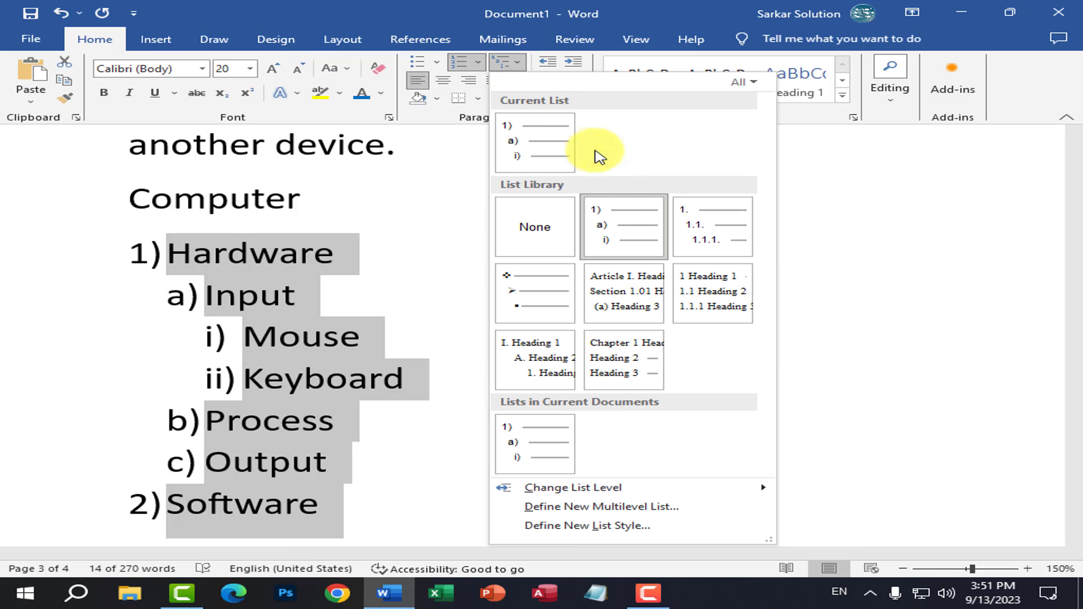
{"action": "left_click", "coordinate": [698, 243]}
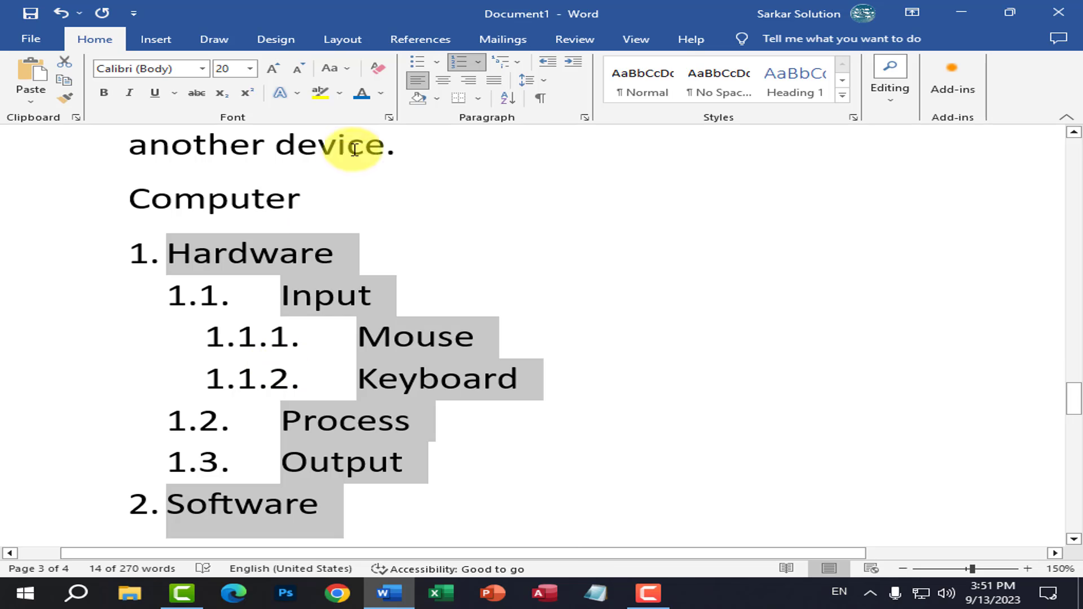
{"action": "left_click", "coordinate": [479, 64]}
{"action": "left_click", "coordinate": [516, 64]}
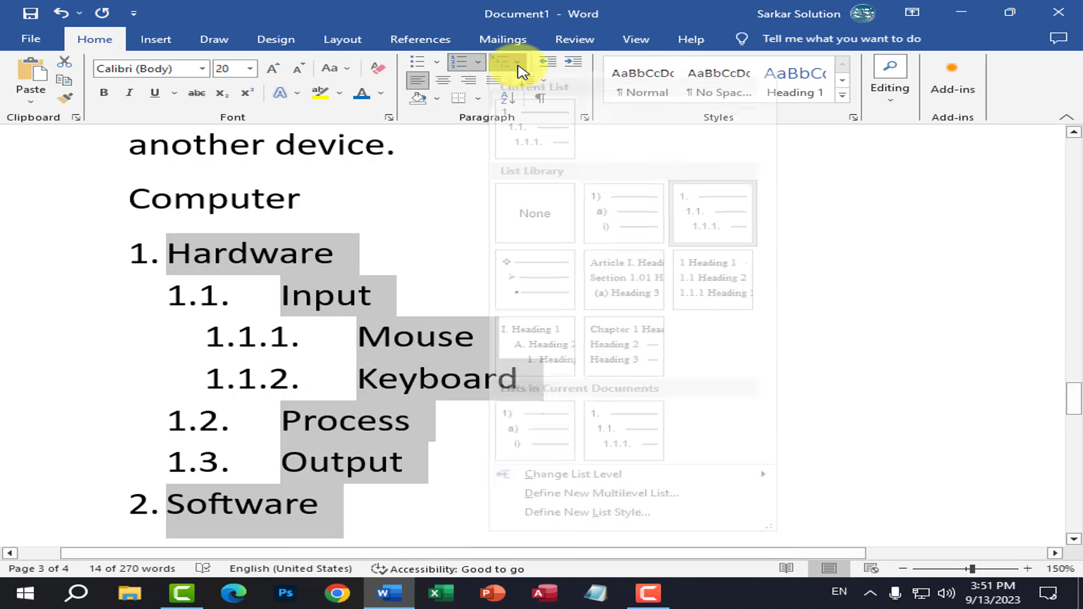
{"action": "left_click", "coordinate": [612, 235]}
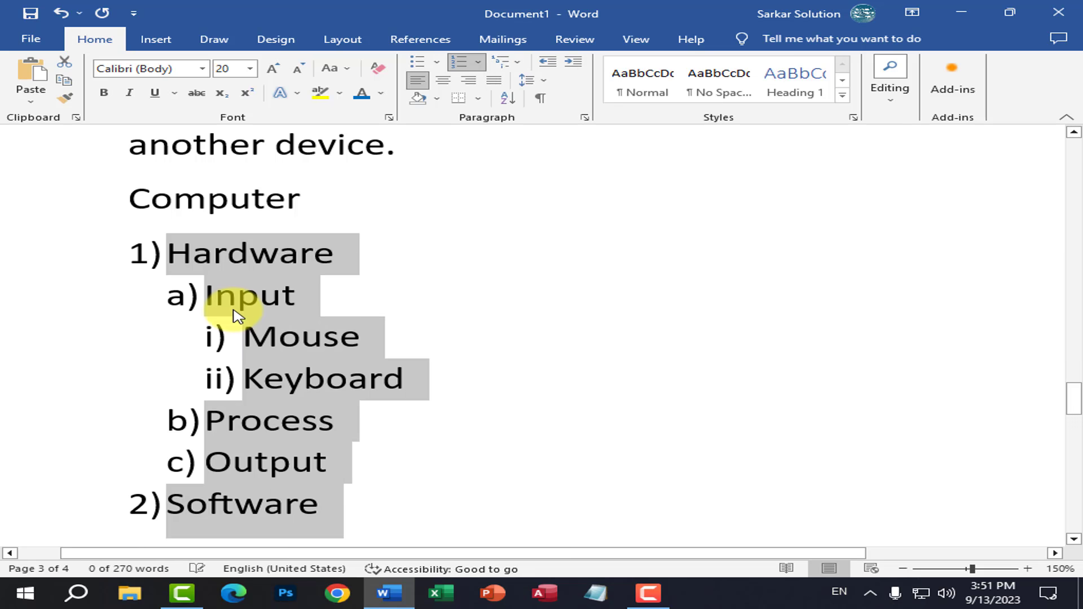
{"action": "scroll", "coordinate": [235, 307], "scroll_direction": "down", "scroll_amount": 2}
{"action": "scroll", "coordinate": [234, 314], "scroll_direction": "up", "scroll_amount": 2}
{"action": "left_click", "coordinate": [310, 373]}
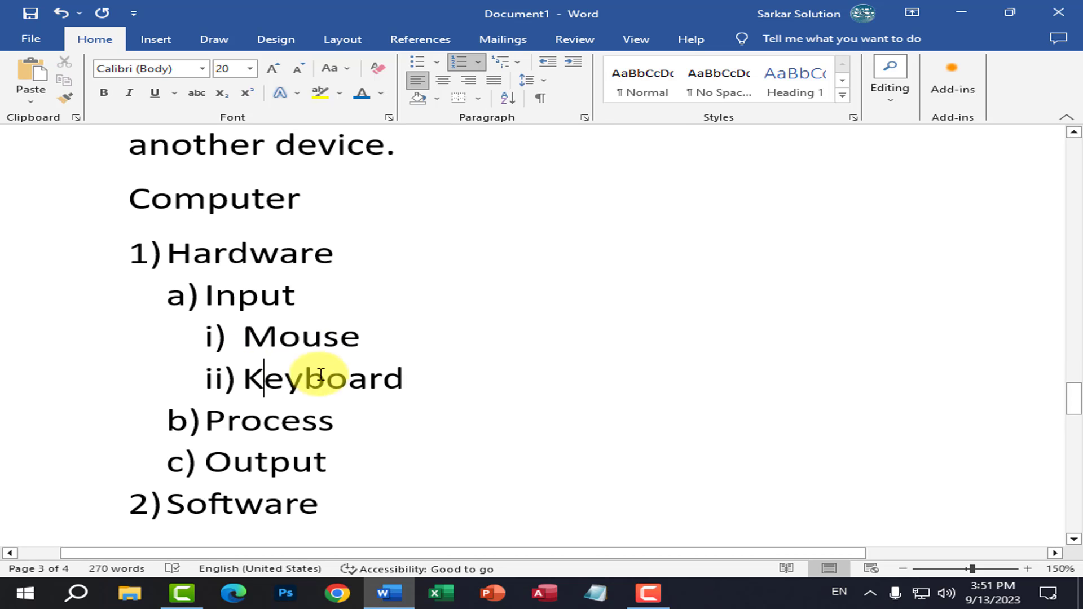
{"action": "left_click", "coordinate": [355, 349]}
- Apply the Heading 1 style to the "Computer" line above the list, and close the Navigation pane
{"action": "scroll", "coordinate": [351, 356], "scroll_direction": "down", "scroll_amount": 4, "text": "ctrl"}
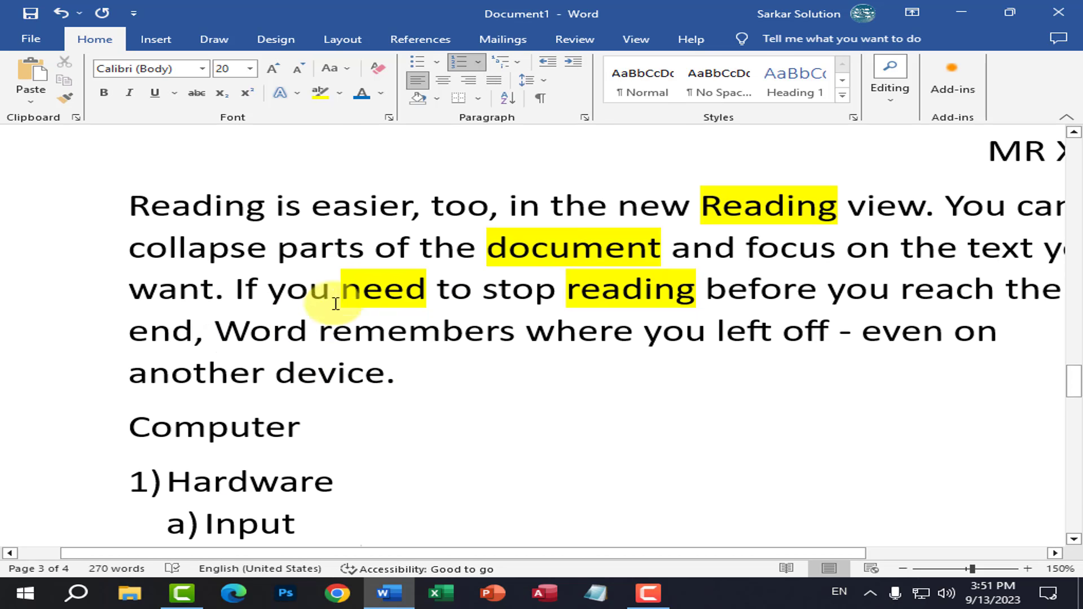
{"action": "scroll", "coordinate": [285, 329], "scroll_direction": "up", "scroll_amount": 2}
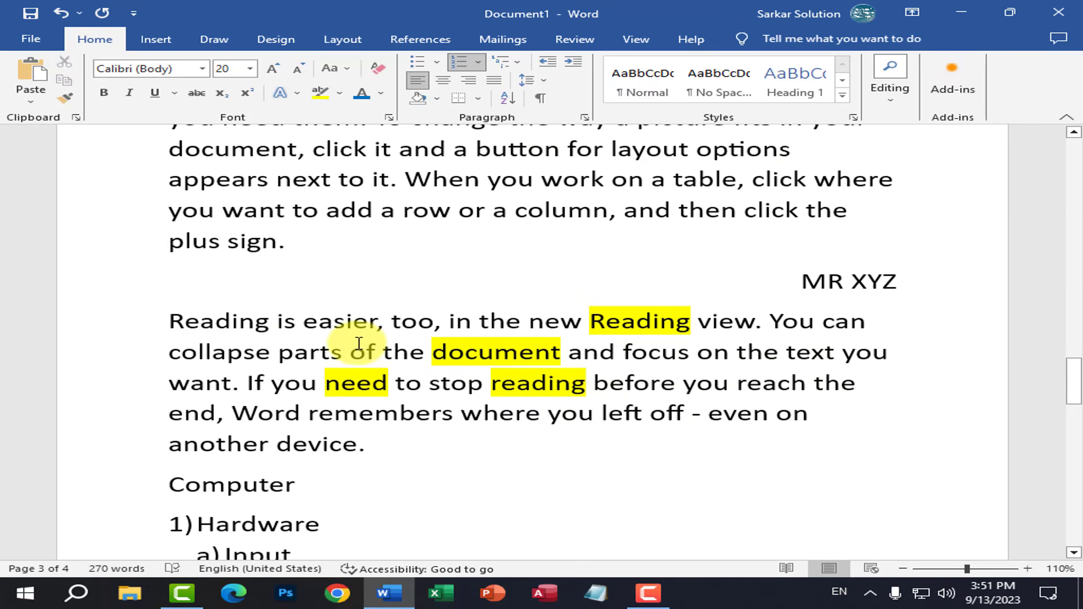
{"action": "left_click", "coordinate": [296, 485]}
{"action": "scroll", "coordinate": [295, 486], "scroll_direction": "down", "scroll_amount": 1}
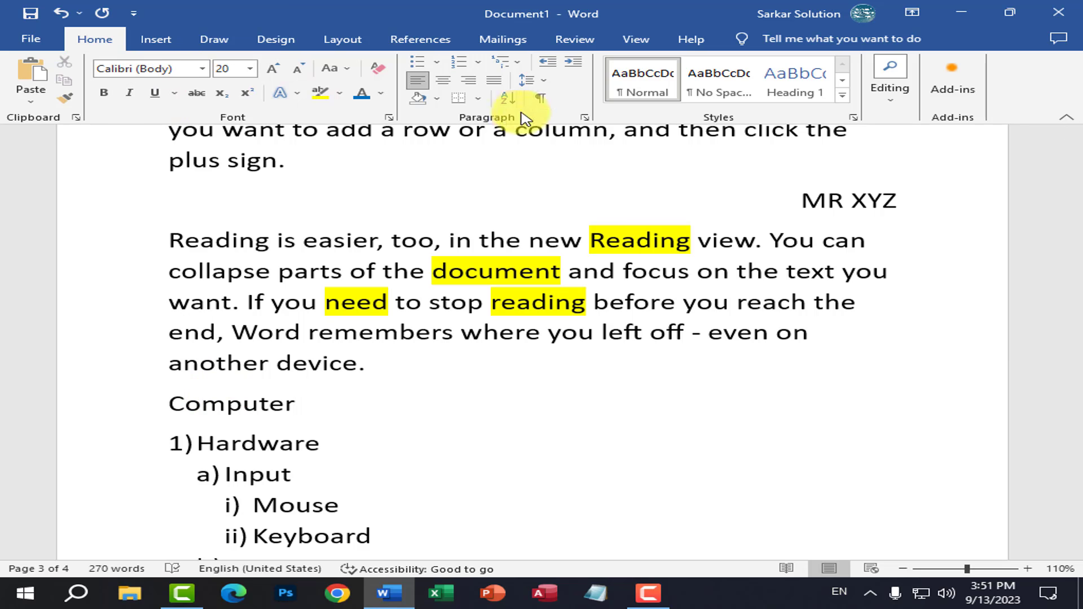
{"action": "left_click", "coordinate": [796, 87]}
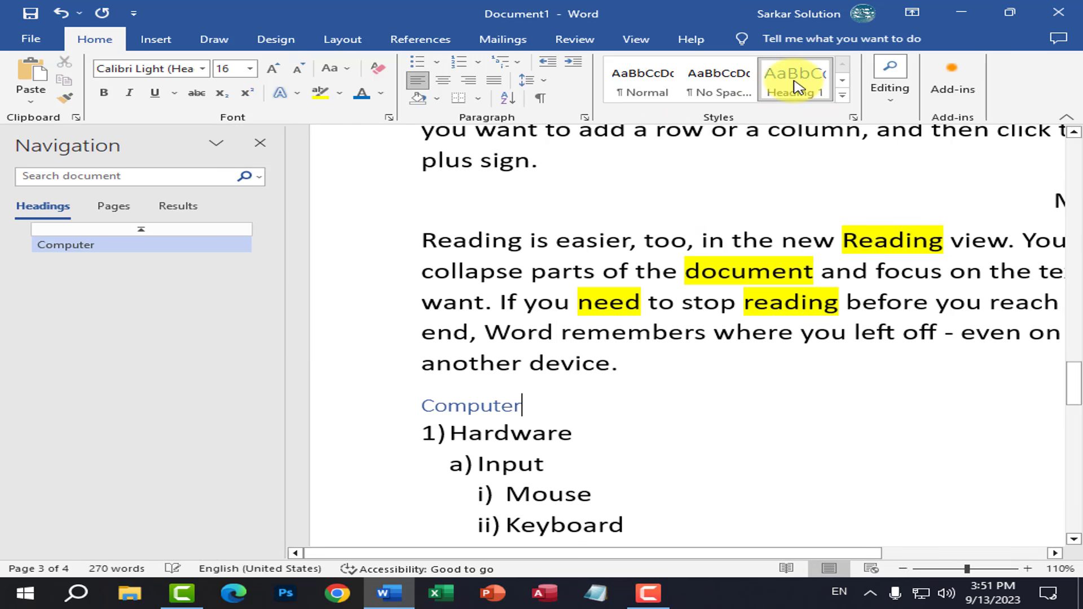
{"action": "left_click", "coordinate": [260, 143]}
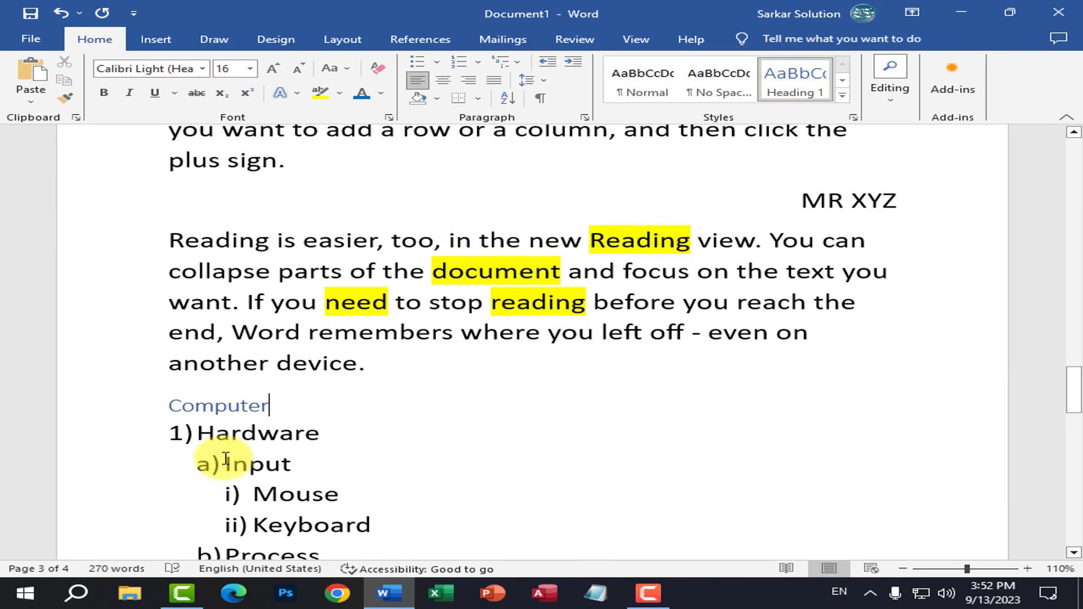
{"action": "scroll", "coordinate": [205, 417], "scroll_direction": "down", "scroll_amount": 3}
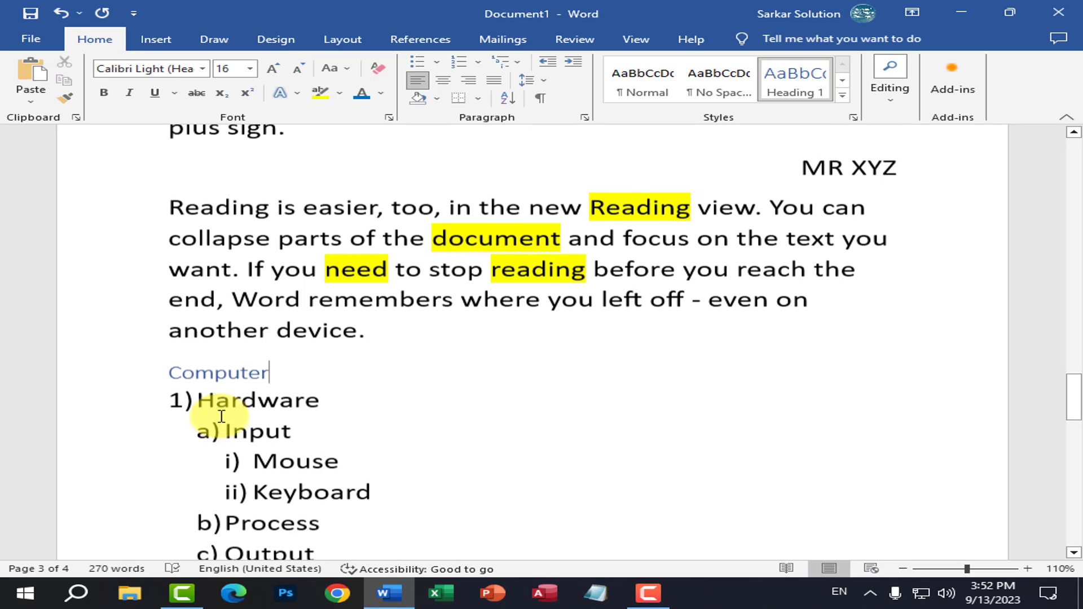
- Apply the Heading 2 style to "Hardware" and the Heading 3 style to "Input" in the list under "Computer"
{"action": "left_click", "coordinate": [257, 352]}
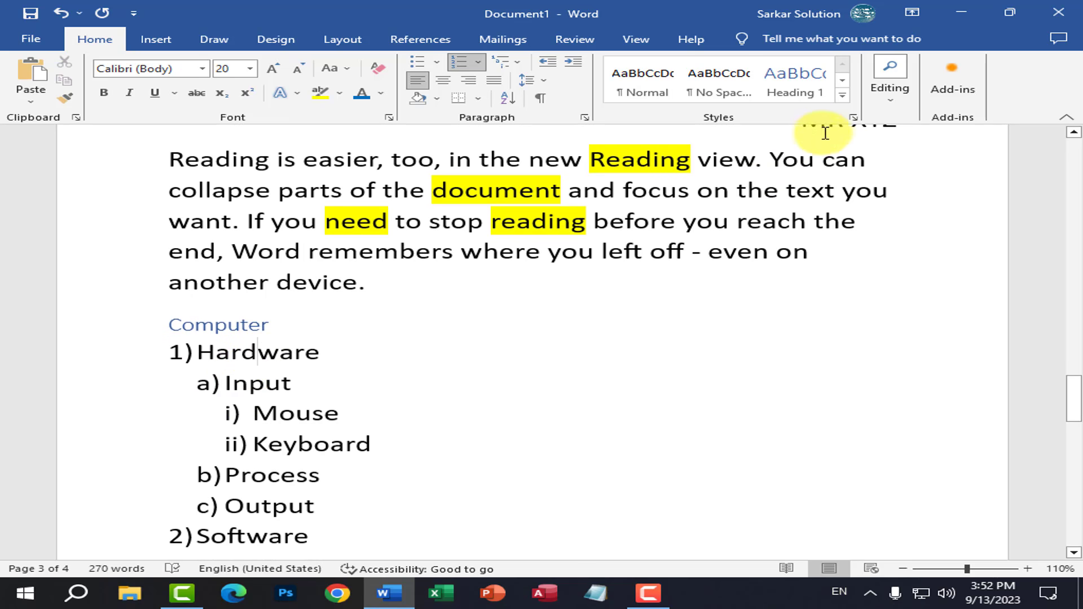
{"action": "left_click", "coordinate": [843, 95]}
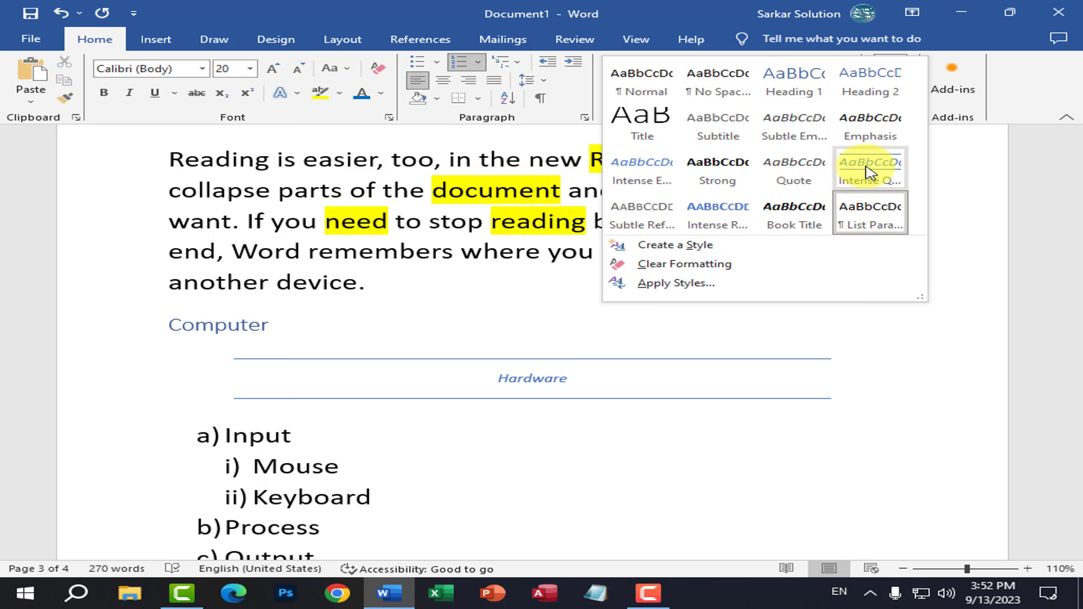
{"action": "left_click", "coordinate": [854, 93]}
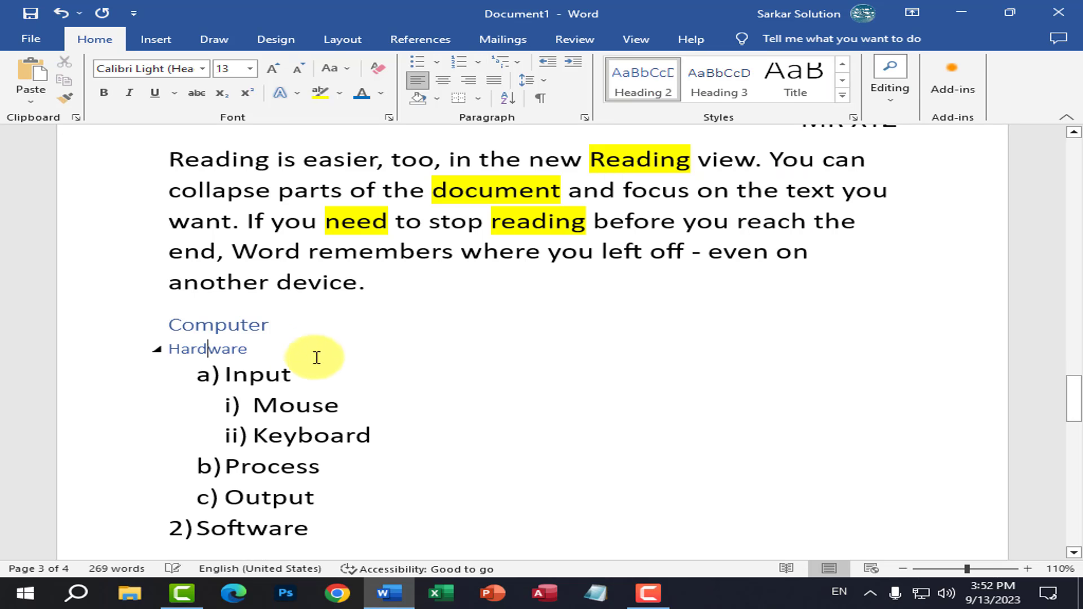
{"action": "left_click", "coordinate": [266, 372]}
{"action": "left_click", "coordinate": [745, 90]}
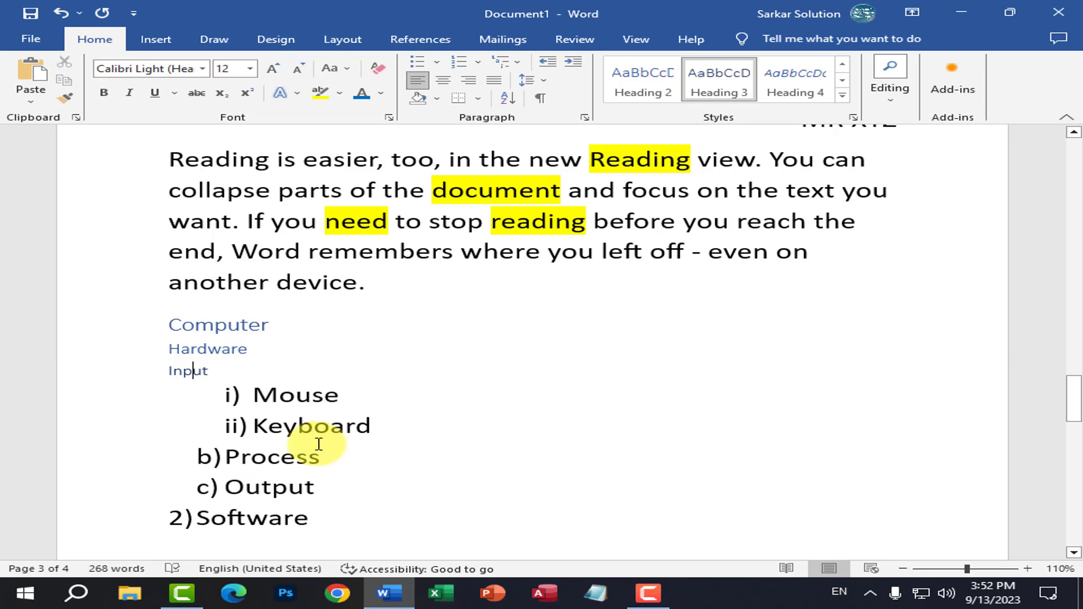
- Apply the Heading 4 style to the "Mouse" and "Keyboard" lines
{"action": "left_click", "coordinate": [326, 396]}
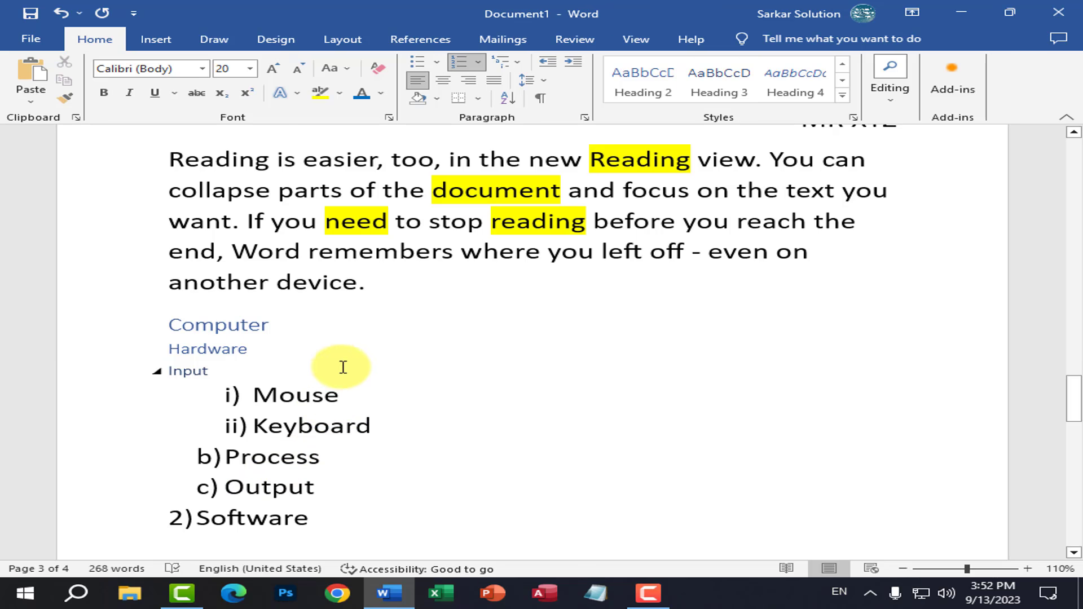
{"action": "left_click", "coordinate": [797, 85]}
{"action": "left_click", "coordinate": [257, 417]}
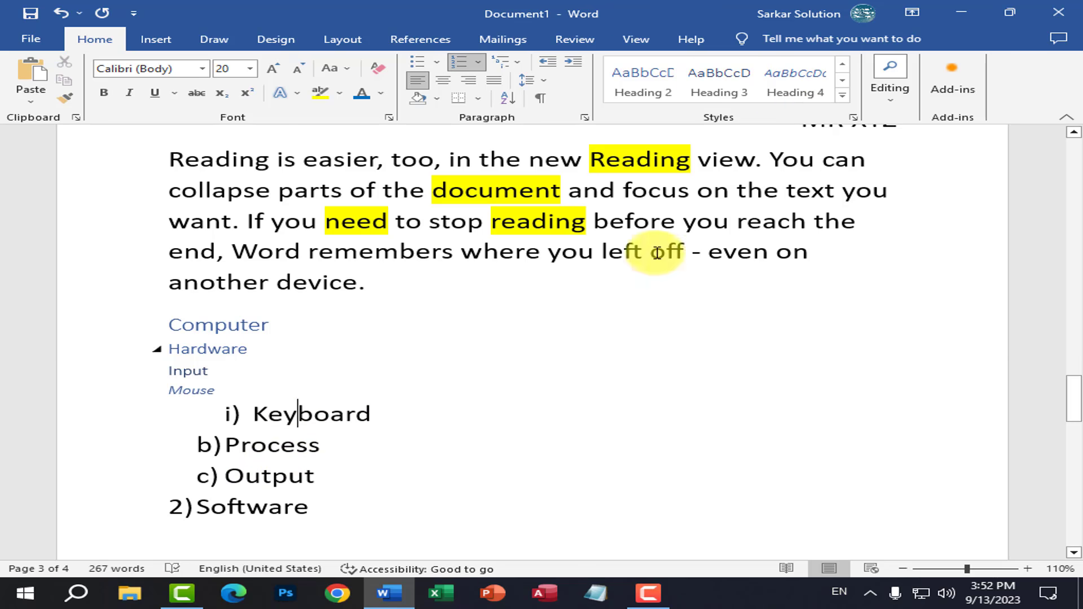
{"action": "left_click", "coordinate": [795, 85]}
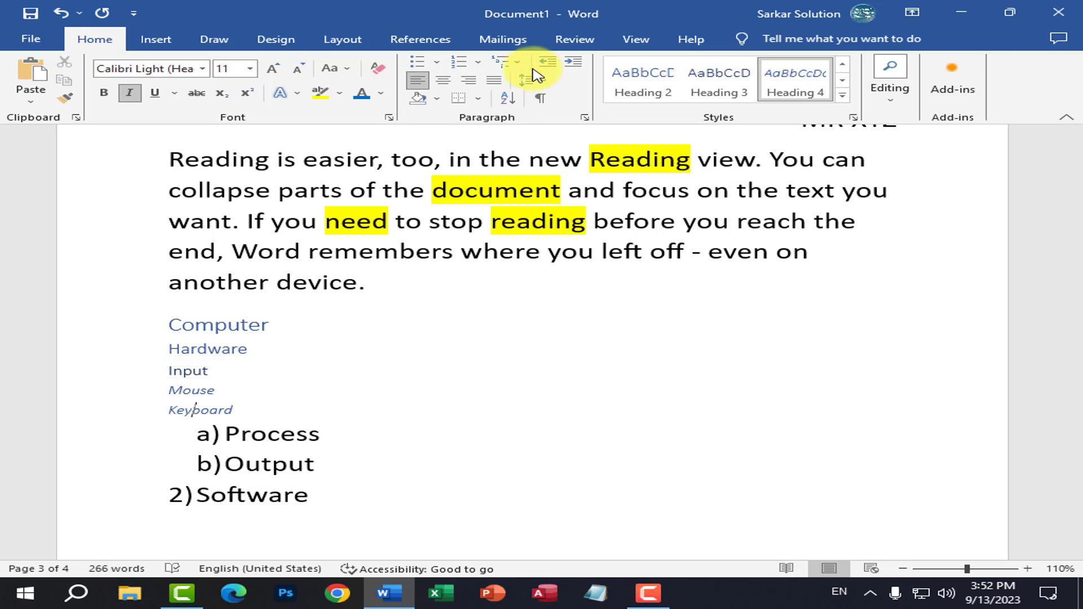
- Check the heading levels in Outline view, and undo the heading styles from "Keyboard" back up to "Computer"
{"action": "left_click", "coordinate": [636, 40]}
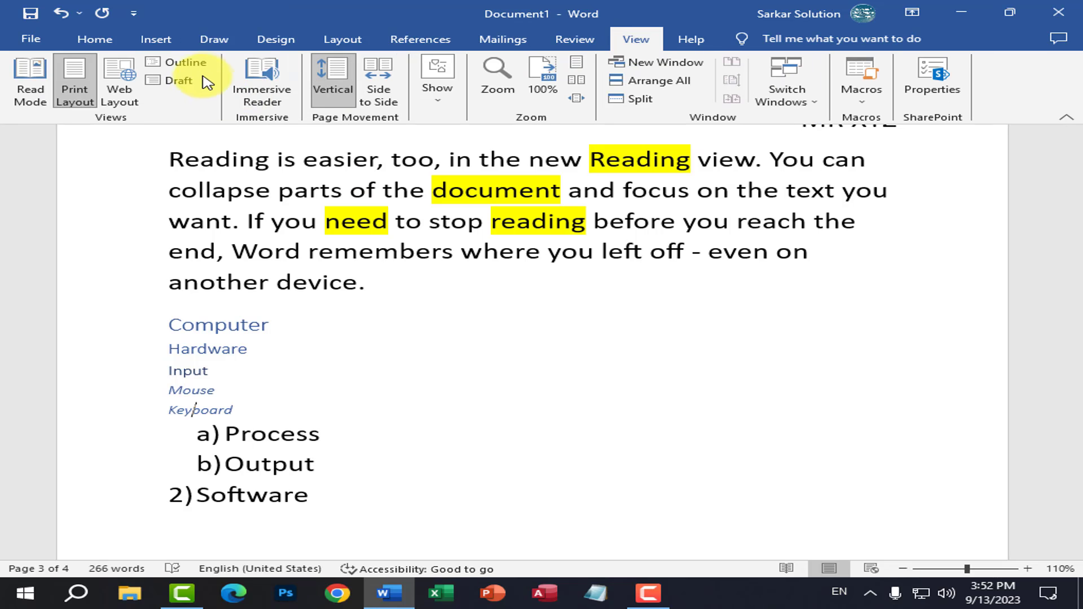
{"action": "left_click", "coordinate": [184, 63]}
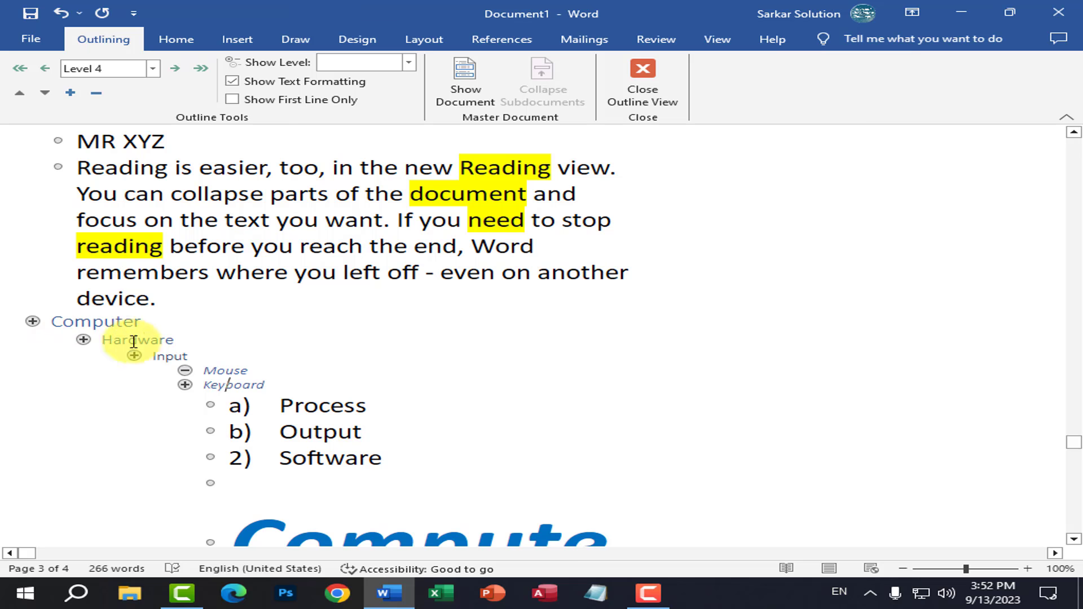
{"action": "left_click", "coordinate": [251, 390]}
{"action": "key", "text": "ctrl+shift+n"}
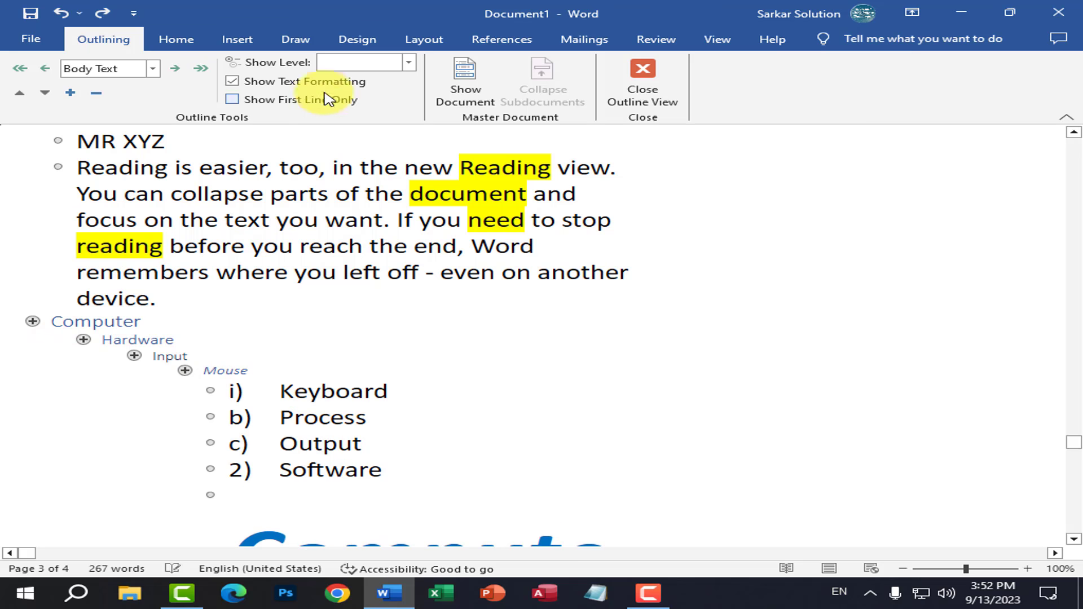
{"action": "left_click", "coordinate": [643, 68]}
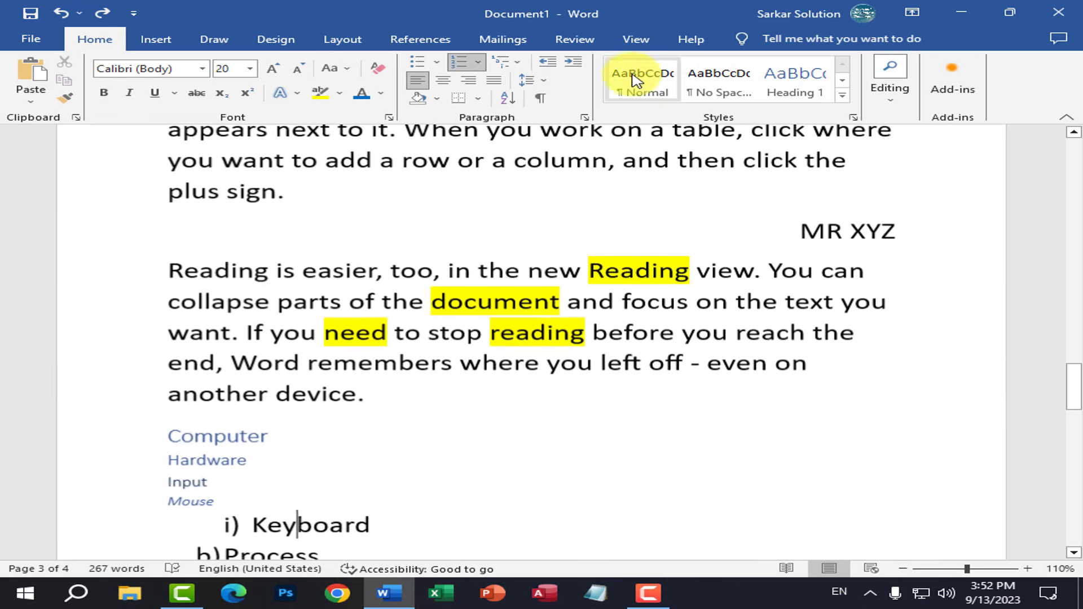
{"action": "left_click", "coordinate": [300, 439]}
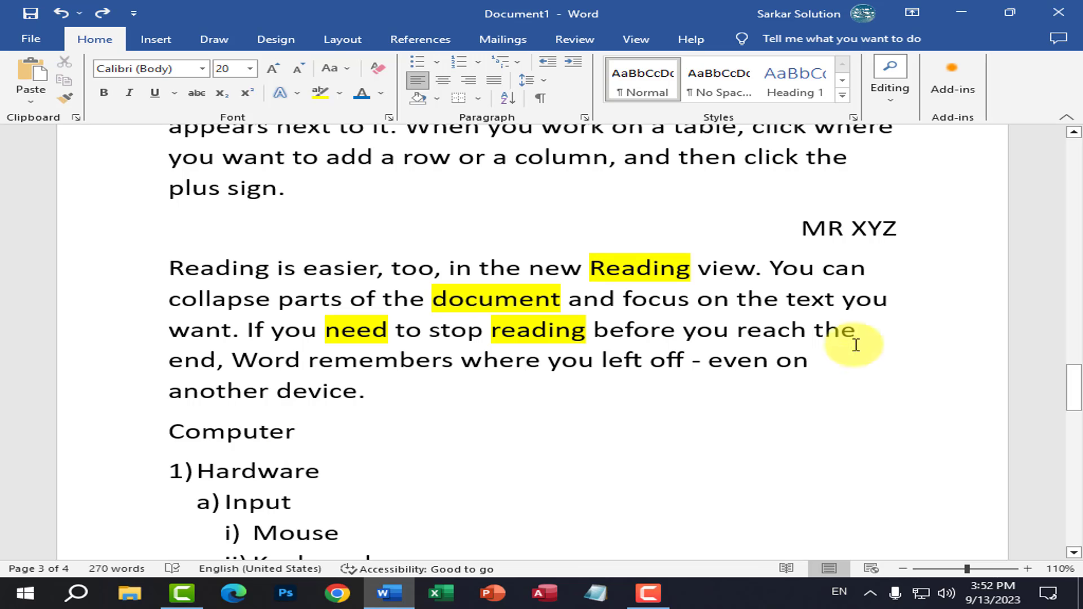
{"action": "left_click", "coordinate": [842, 94]}
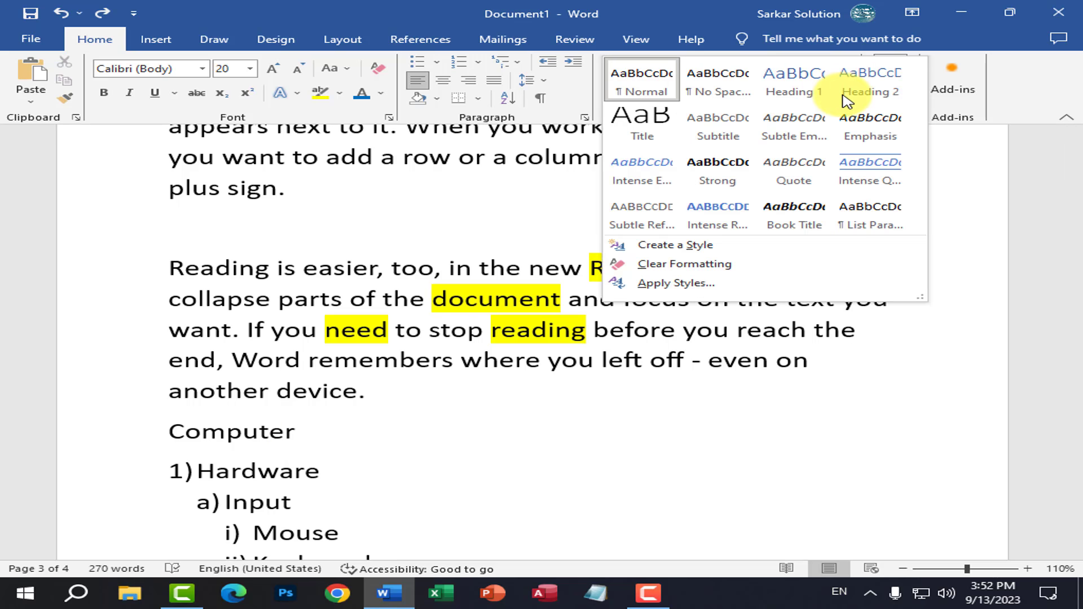
{"action": "left_click", "coordinate": [719, 373]}
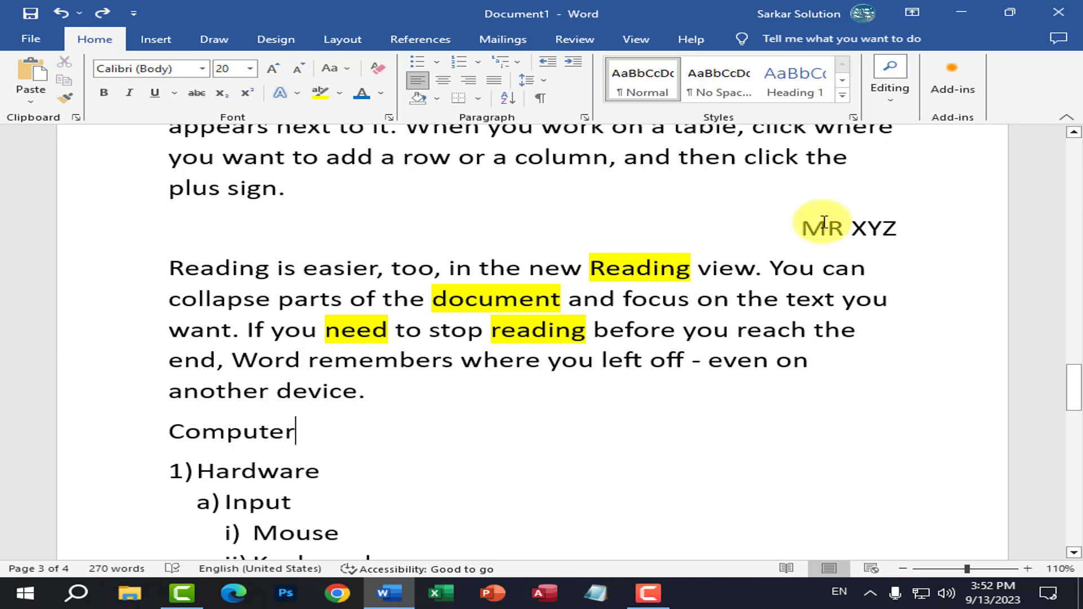
- Search the document for "video" with Advanced Find, keeping the dialog clear of the matched text
{"action": "left_click", "coordinate": [895, 100]}
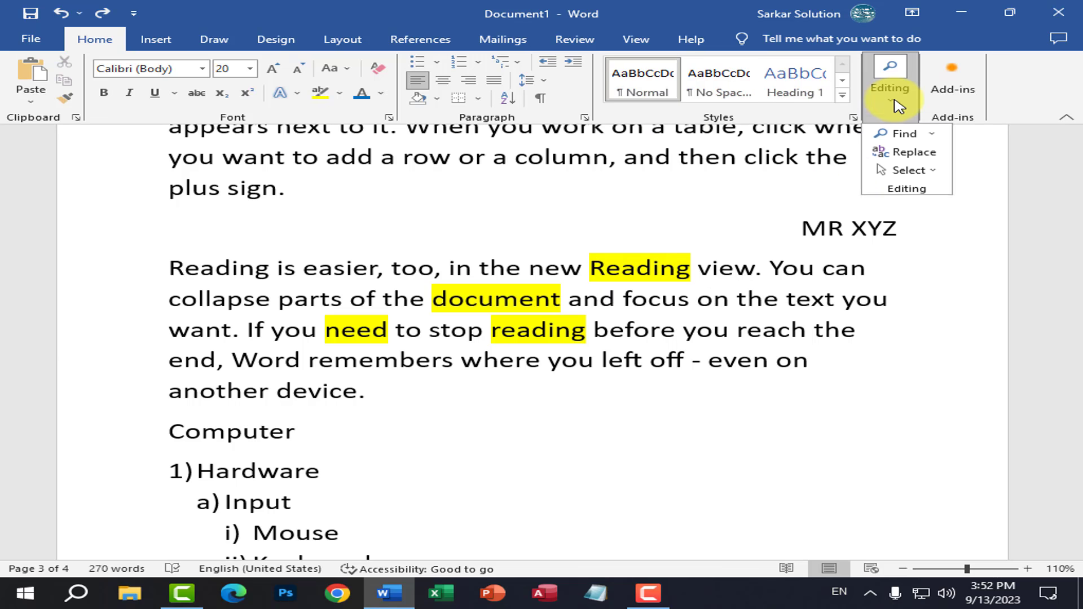
{"action": "left_click", "coordinate": [932, 134]}
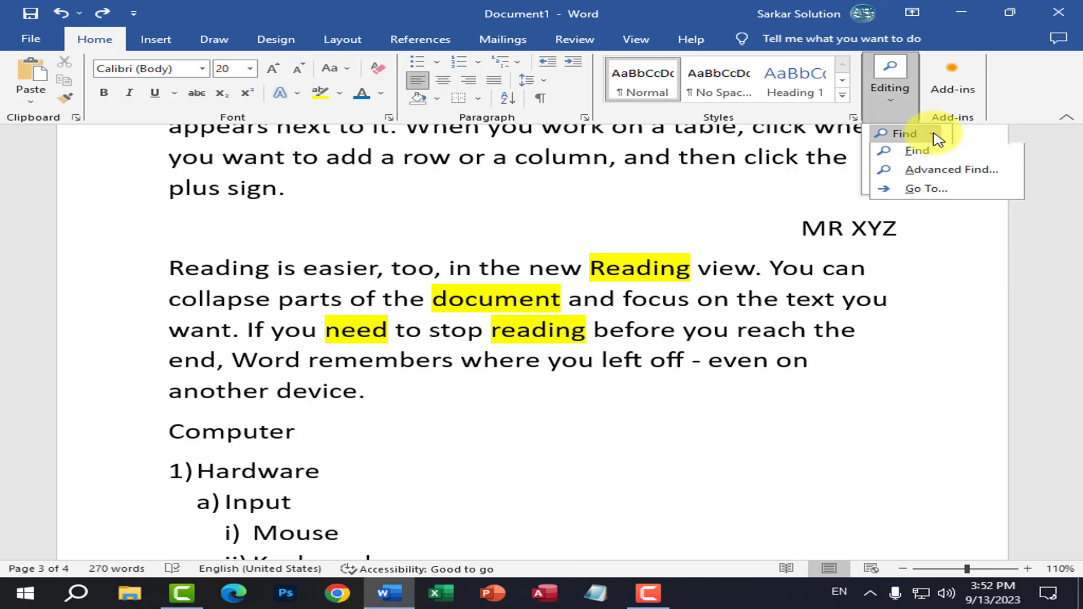
{"action": "left_click", "coordinate": [917, 176]}
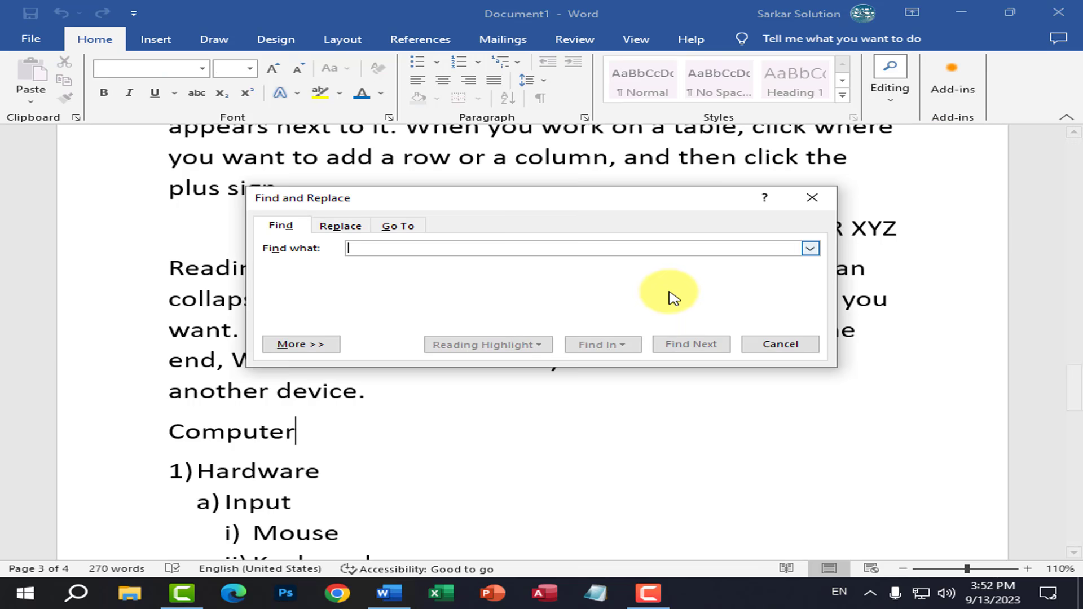
{"action": "type", "text": "video"}
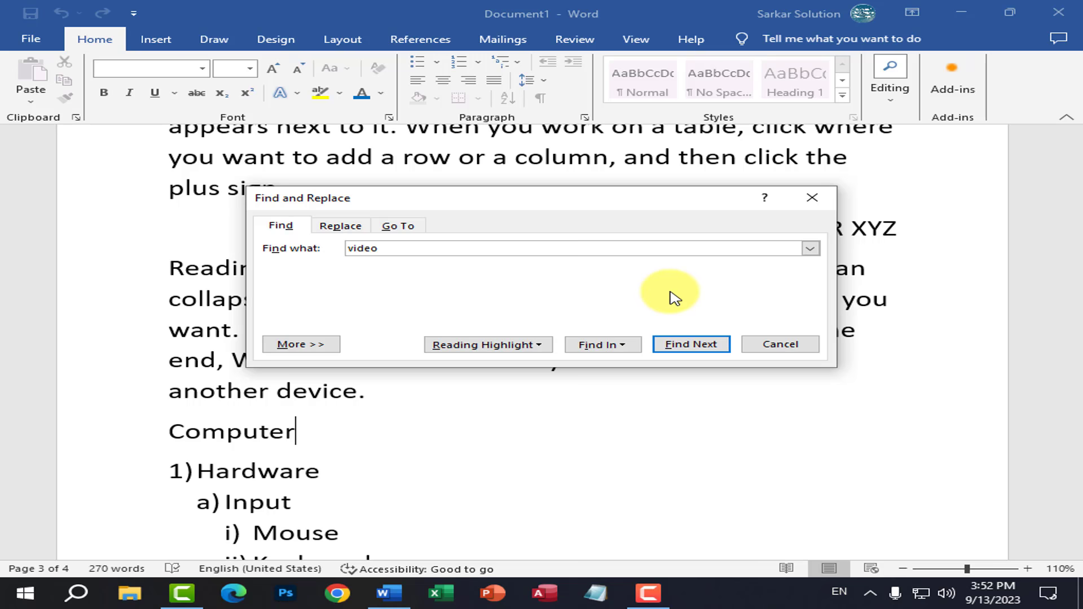
{"action": "key", "text": "Return"}
{"action": "left_click_drag", "start_coordinate": [695, 205], "coordinate": [874, 285]}
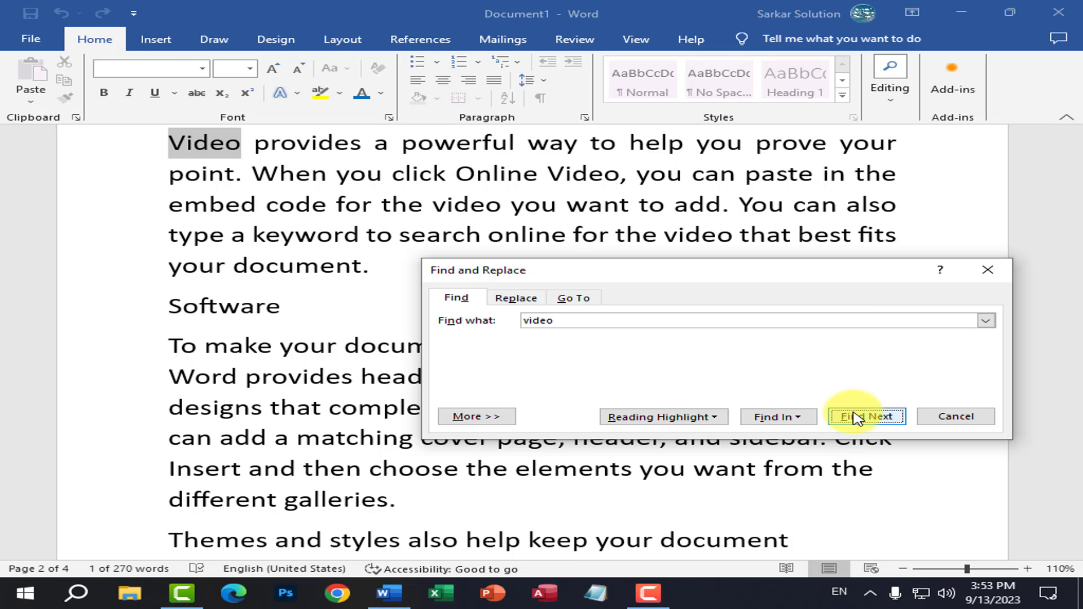
{"action": "left_click_drag", "start_coordinate": [757, 266], "coordinate": [404, 295]}
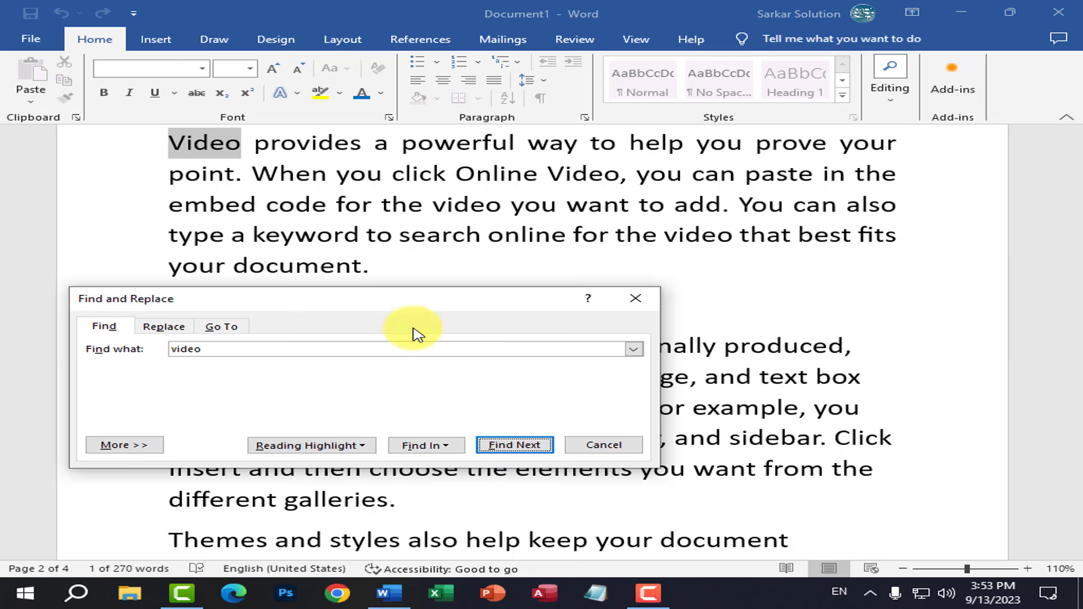
- Go through the remaining "video" matches to the end of the document, and close the search
{"action": "left_click", "coordinate": [520, 450]}
{"action": "left_click", "coordinate": [520, 450]}
{"action": "left_click", "coordinate": [520, 448]}
{"action": "left_click", "coordinate": [521, 448]}
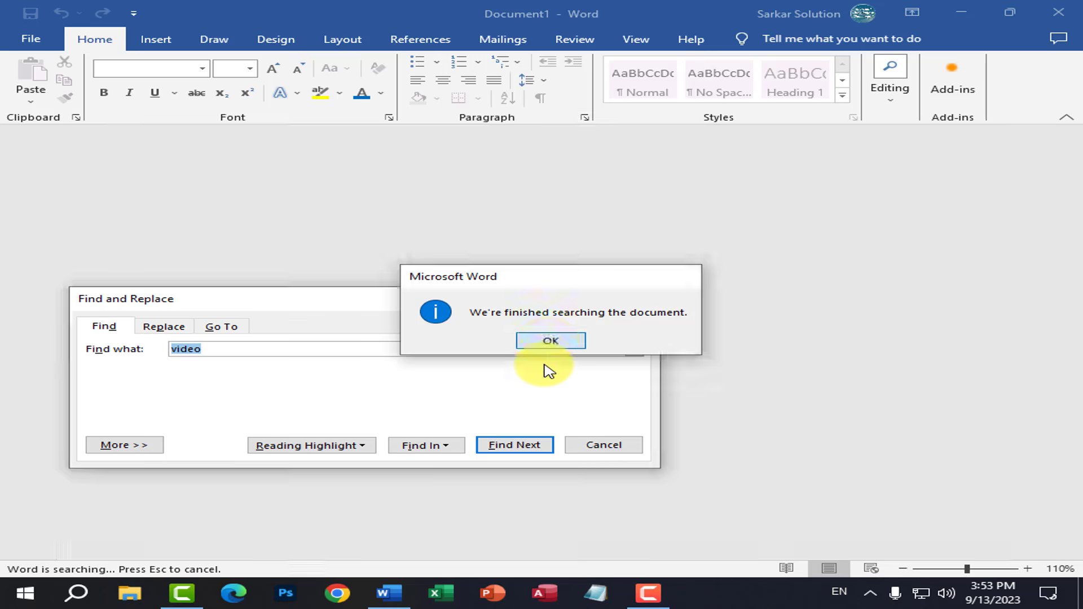
{"action": "left_click", "coordinate": [551, 342]}
{"action": "left_click", "coordinate": [600, 444]}
- Replace every occurrence of "video" in the document with "audio", and close Find and Replace
{"action": "scroll", "coordinate": [506, 356], "scroll_direction": "up", "scroll_amount": 15}
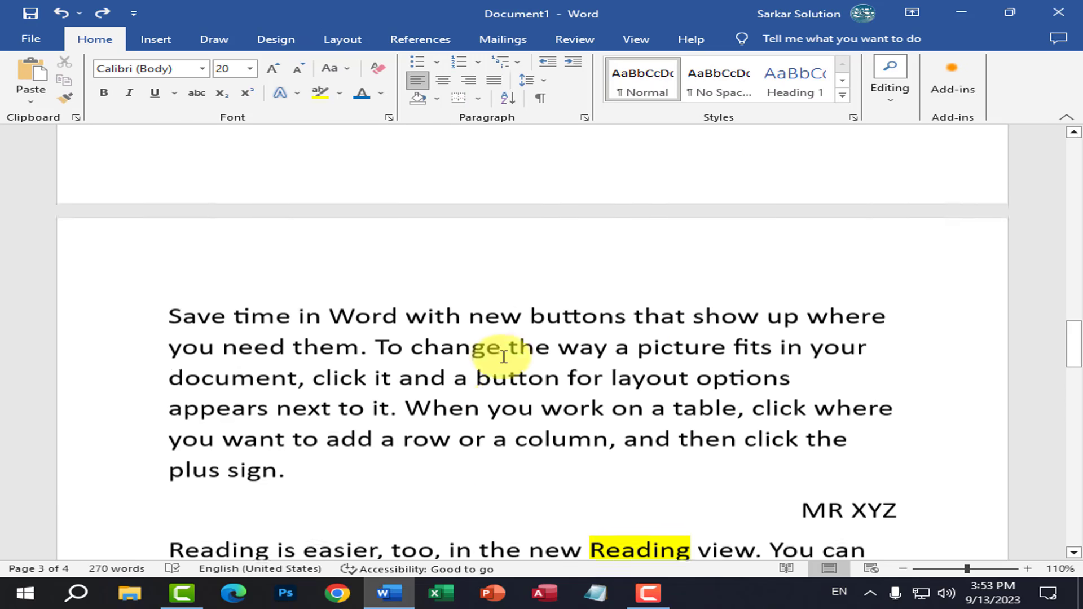
{"action": "scroll", "coordinate": [504, 357], "scroll_direction": "down", "scroll_amount": 3}
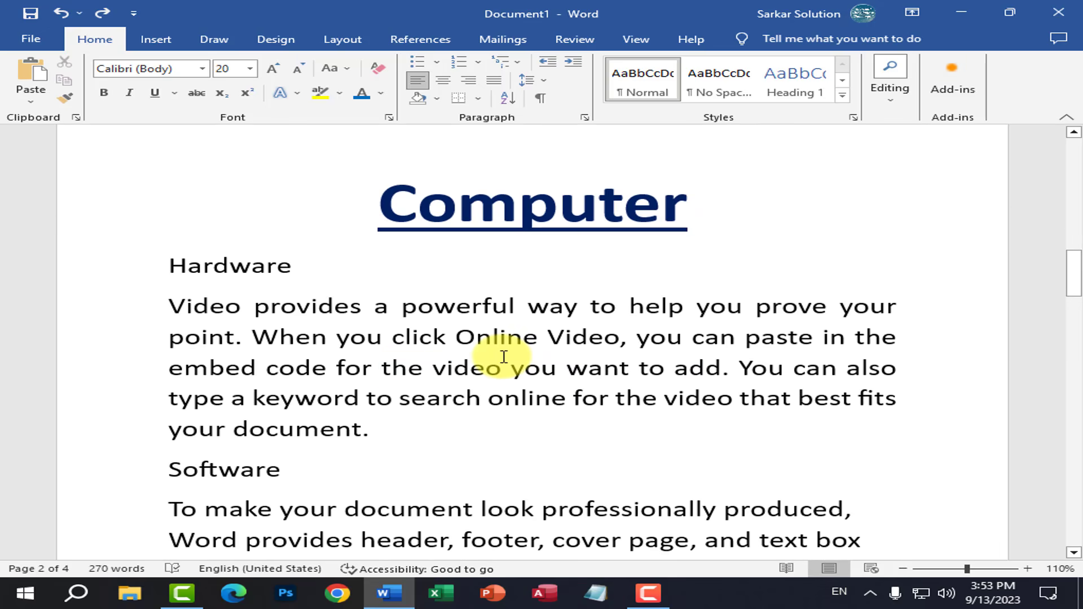
{"action": "left_click", "coordinate": [917, 99]}
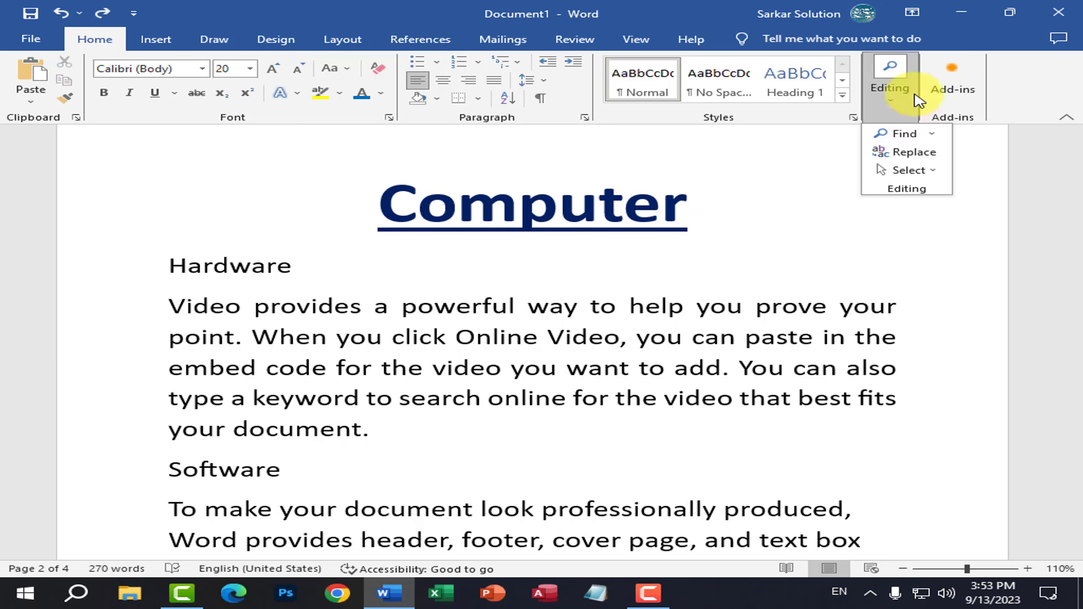
{"action": "left_click", "coordinate": [920, 160]}
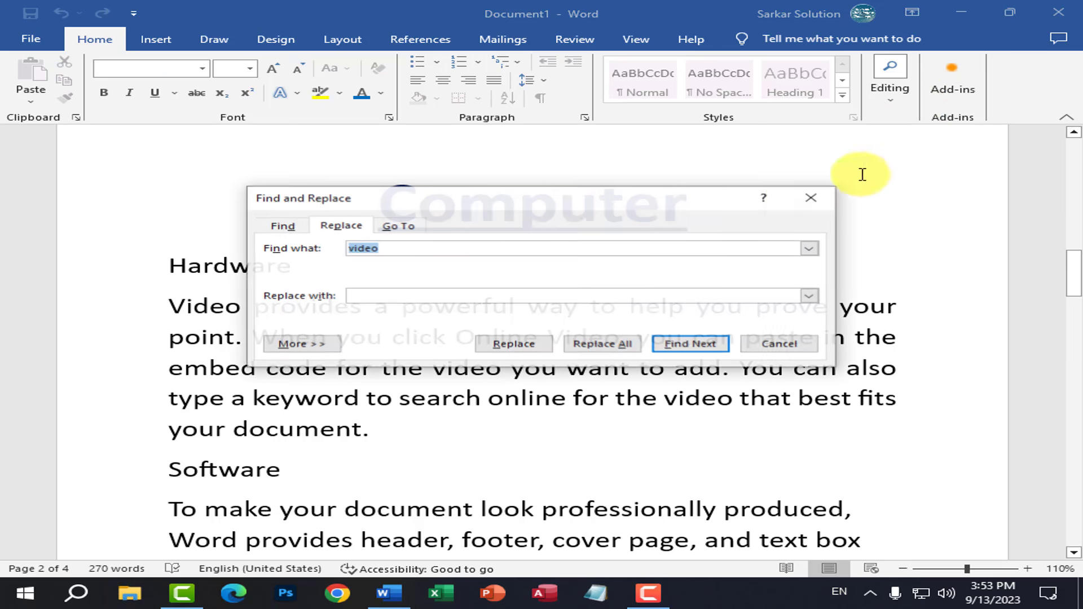
{"action": "left_click", "coordinate": [416, 249]}
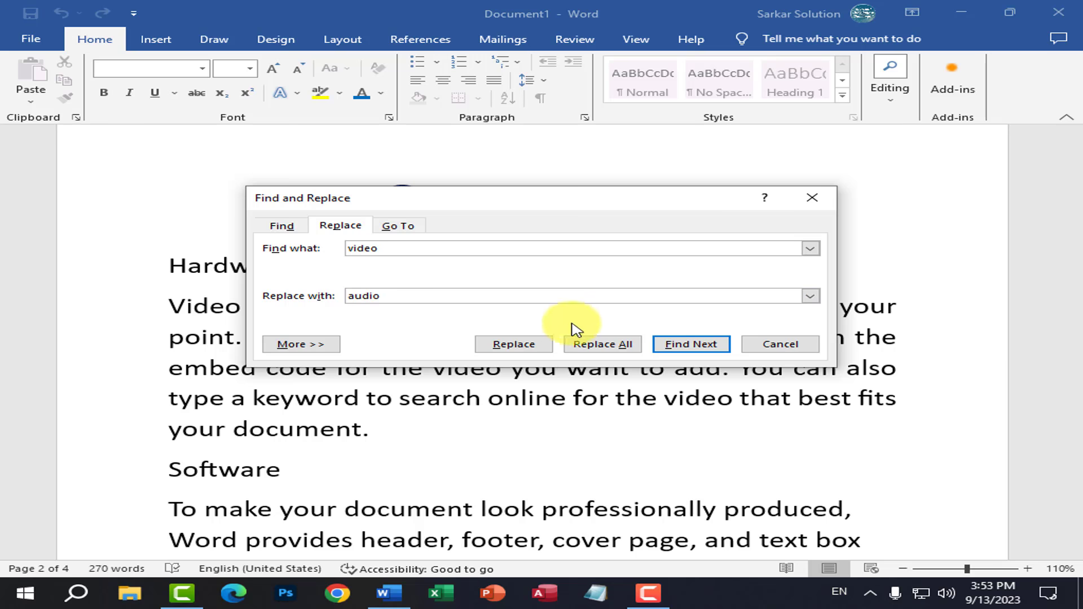
{"action": "left_click", "coordinate": [700, 342]}
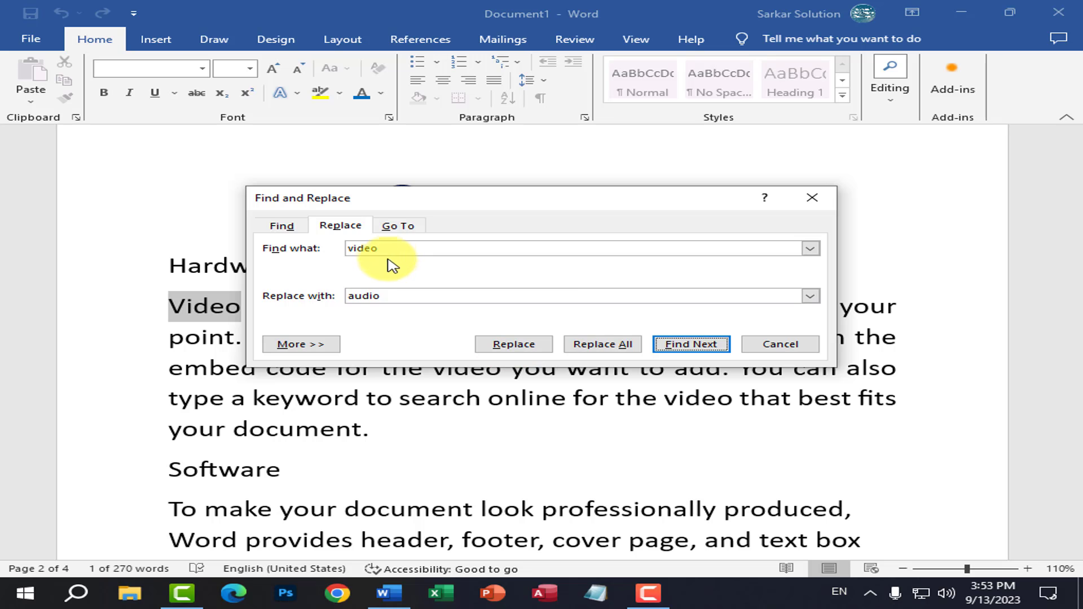
{"action": "left_click_drag", "start_coordinate": [388, 250], "coordinate": [337, 248]}
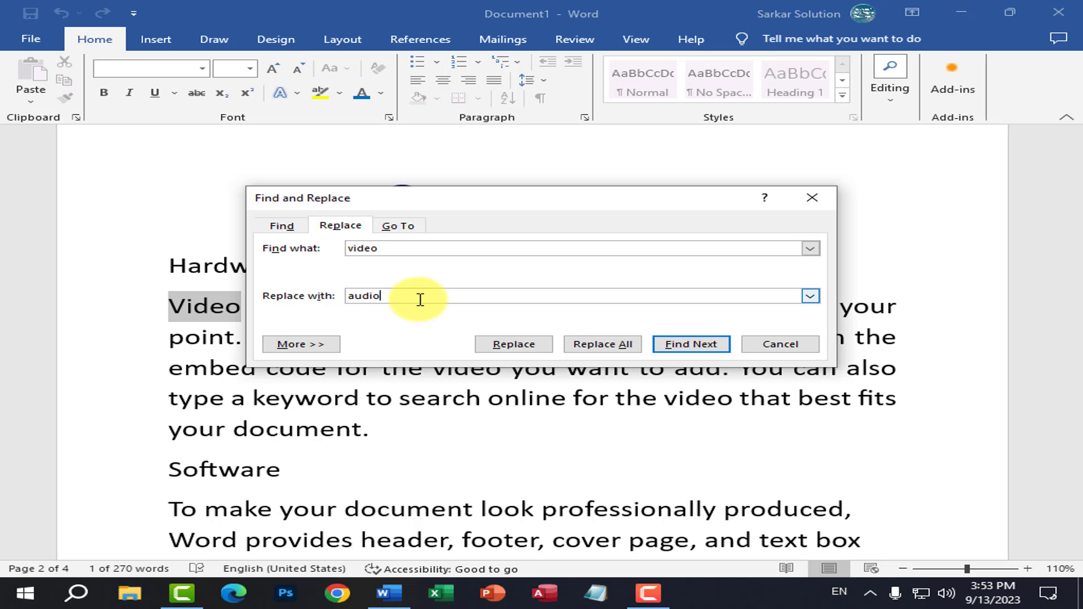
{"action": "left_click_drag", "start_coordinate": [420, 299], "coordinate": [327, 302]}
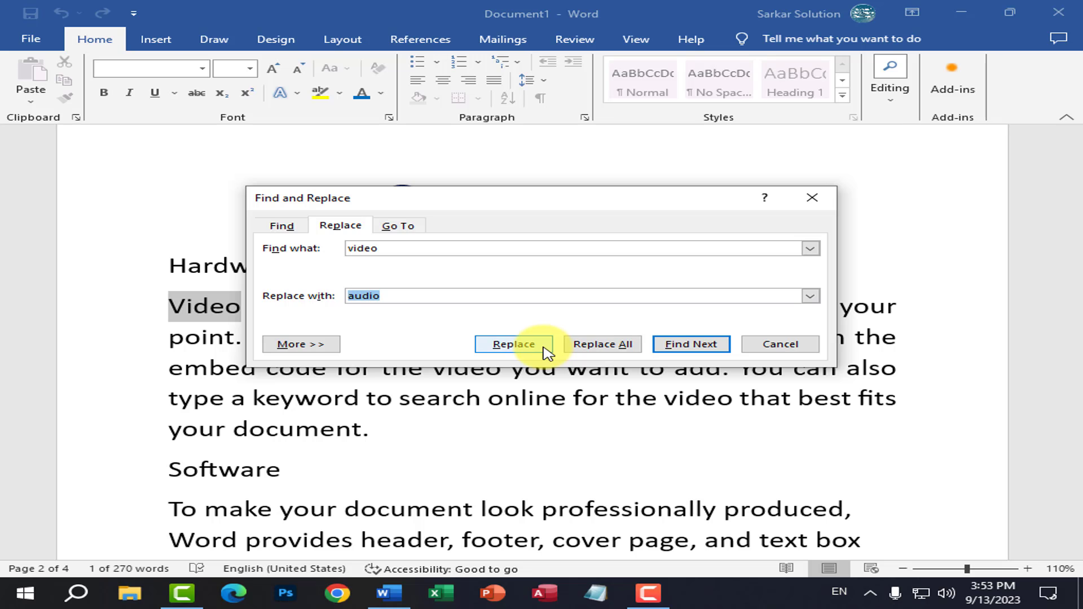
{"action": "left_click", "coordinate": [608, 349]}
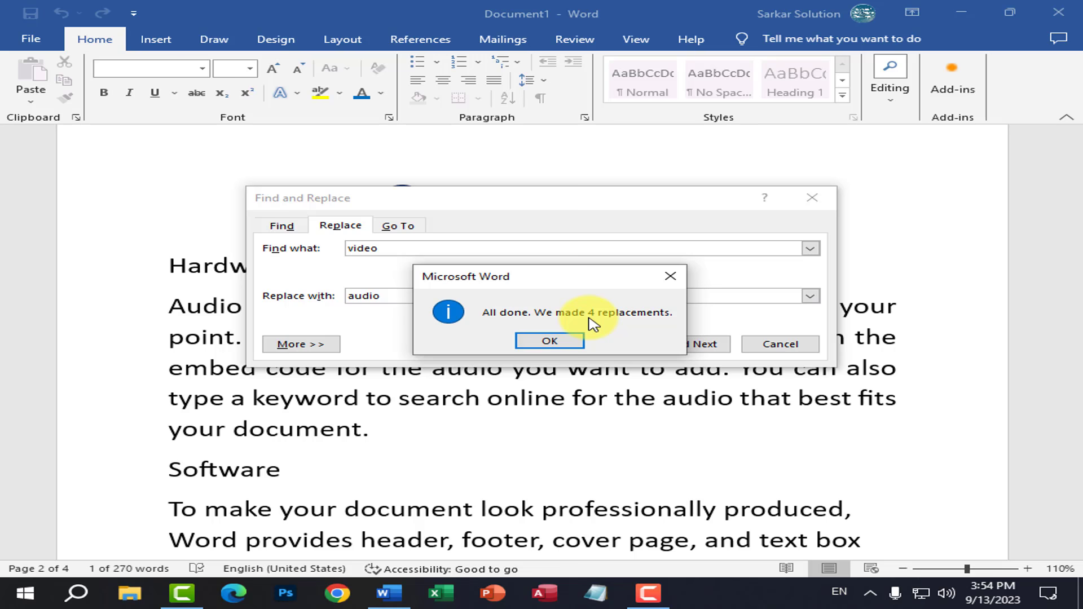
{"action": "left_click", "coordinate": [563, 339]}
{"action": "left_click", "coordinate": [753, 345]}
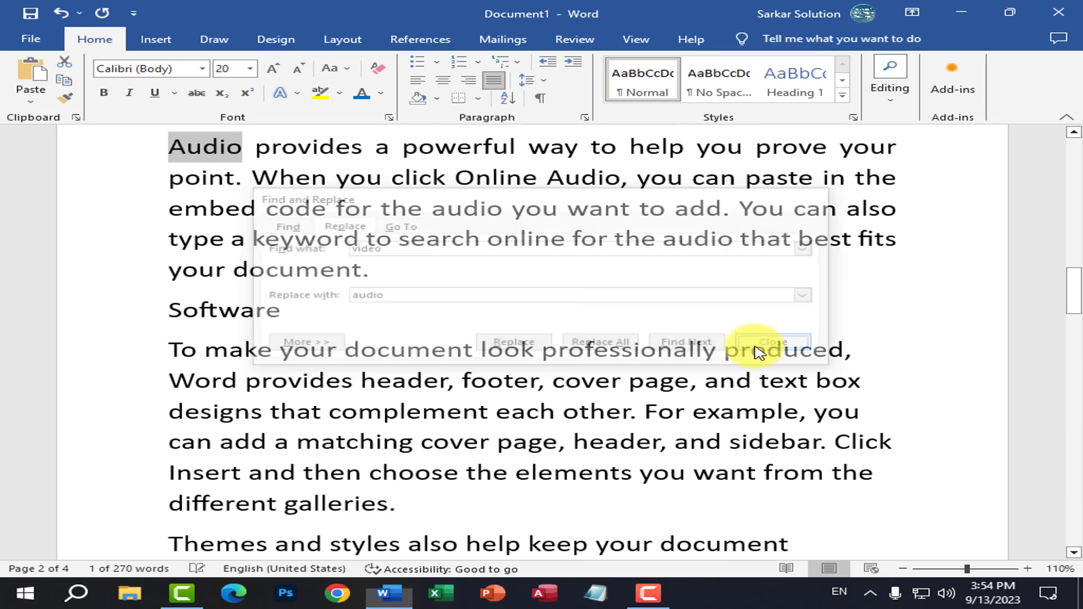
- Check the replaced wording in the Hardware paragraph under the "Computer" title and in the text below it
{"action": "scroll", "coordinate": [412, 338], "scroll_direction": "up", "scroll_amount": 2}
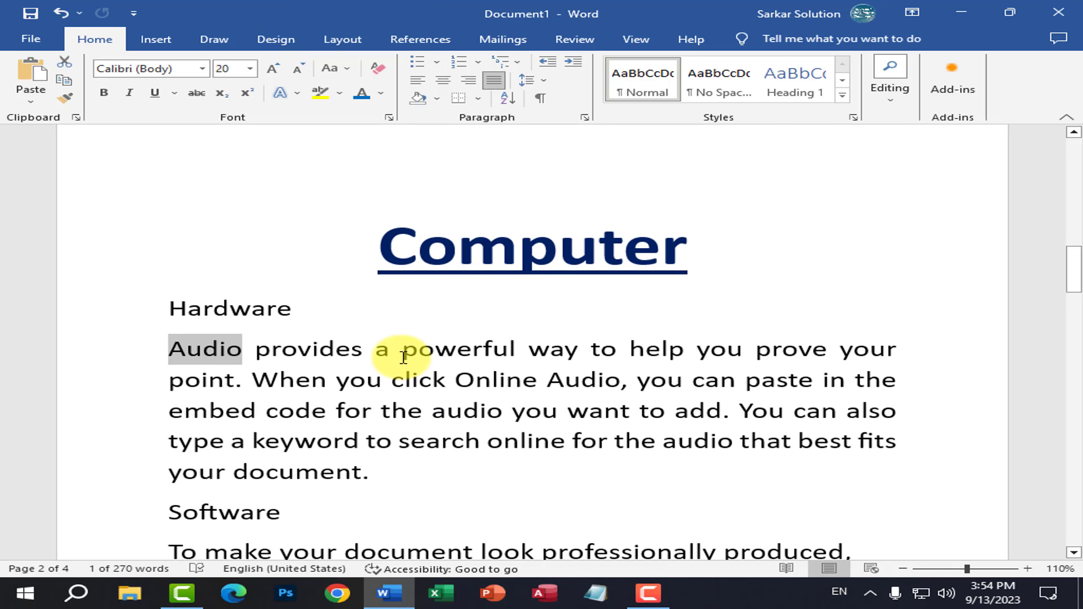
{"action": "left_click", "coordinate": [373, 469]}
{"action": "scroll", "coordinate": [388, 418], "scroll_direction": "down", "scroll_amount": 5}
{"action": "scroll", "coordinate": [387, 418], "scroll_direction": "up", "scroll_amount": 5}
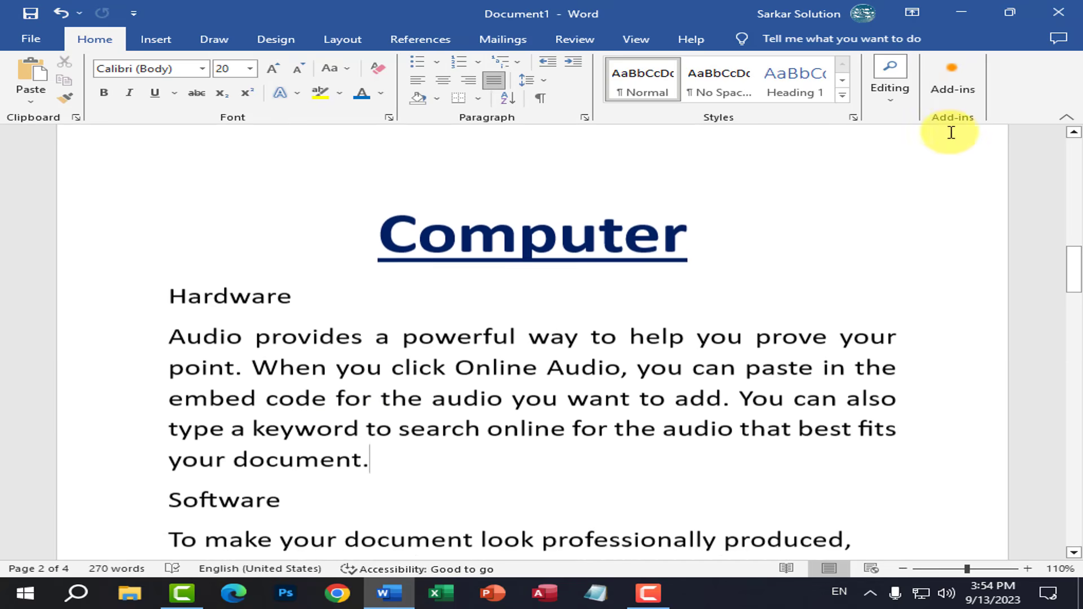
- View the Select options, select the entire document to check the extent of the selection, and clear it
{"action": "left_click", "coordinate": [897, 93]}
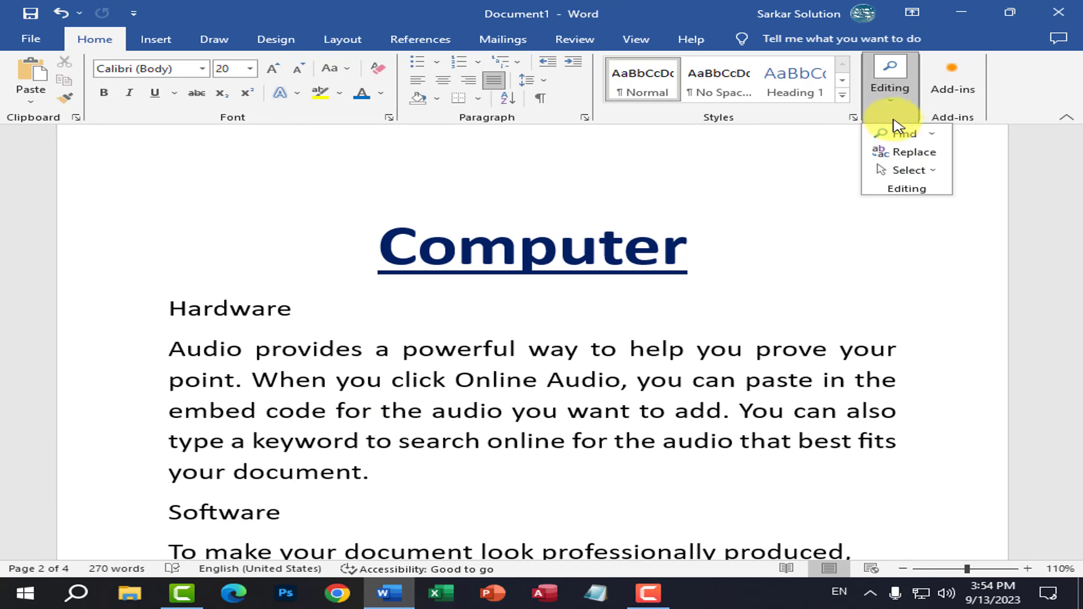
{"action": "left_click", "coordinate": [911, 171]}
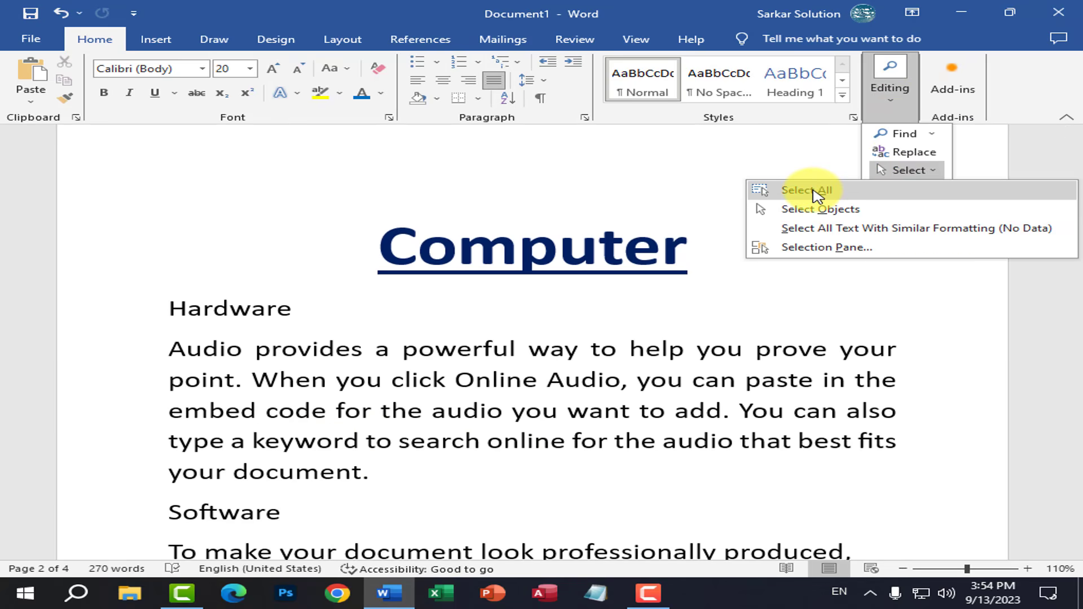
{"action": "left_click", "coordinate": [327, 534]}
{"action": "left_click", "coordinate": [355, 480]}
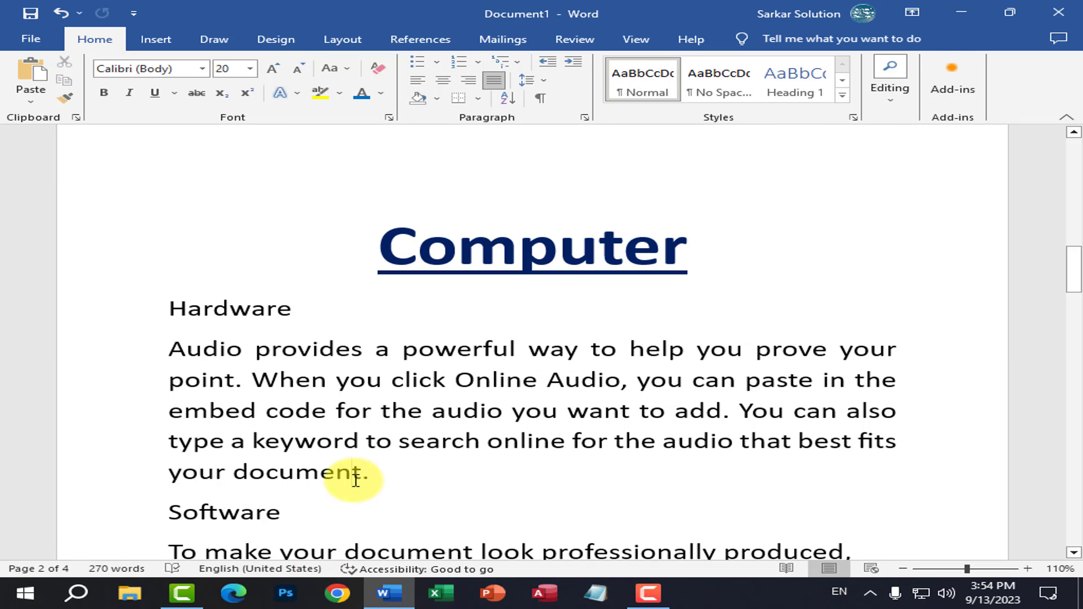
{"action": "key", "text": "ctrl+a"}
{"action": "scroll", "coordinate": [423, 476], "scroll_direction": "down", "scroll_amount": 15}
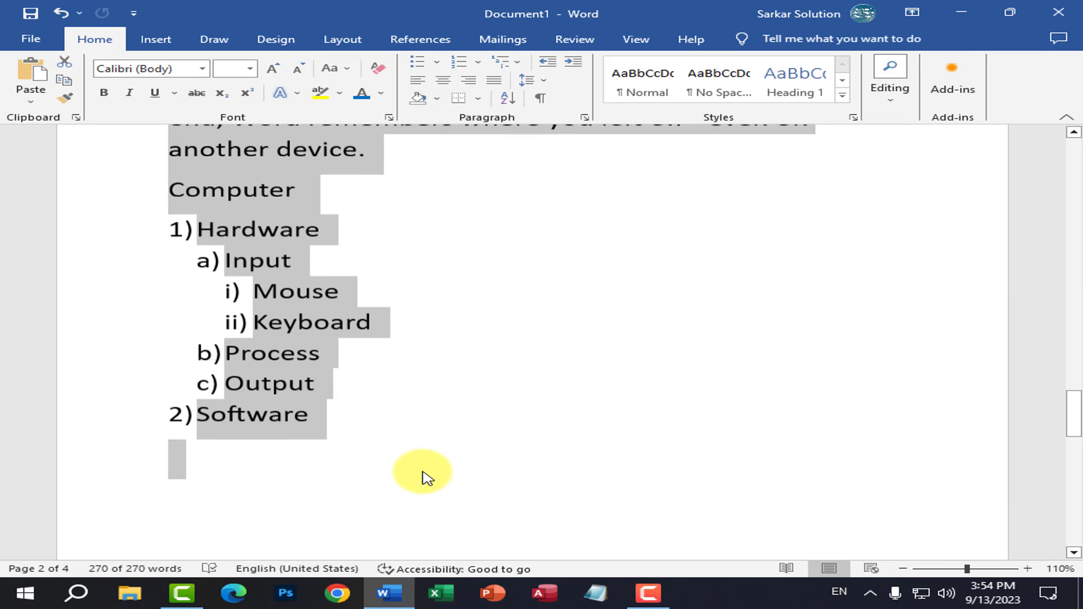
{"action": "scroll", "coordinate": [428, 471], "scroll_direction": "up", "scroll_amount": 8}
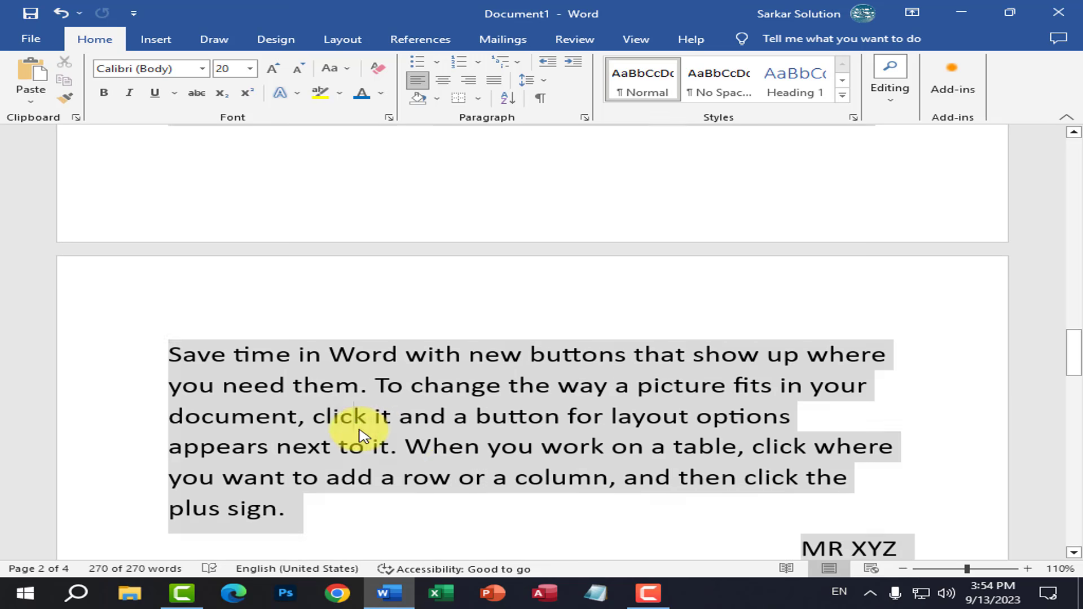
{"action": "left_click", "coordinate": [360, 430]}
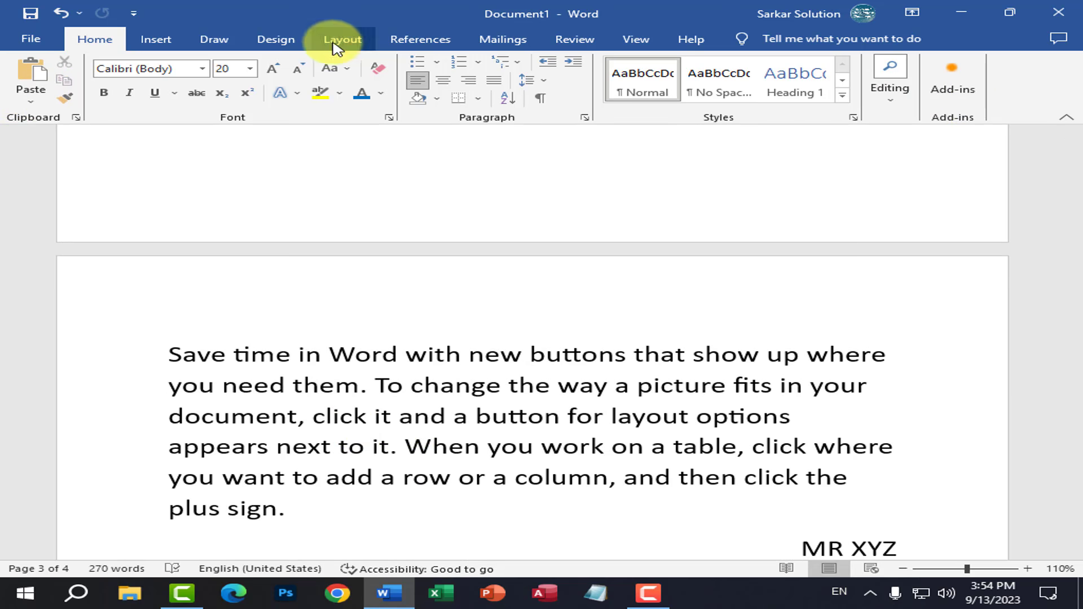
{"action": "left_click", "coordinate": [160, 48]}
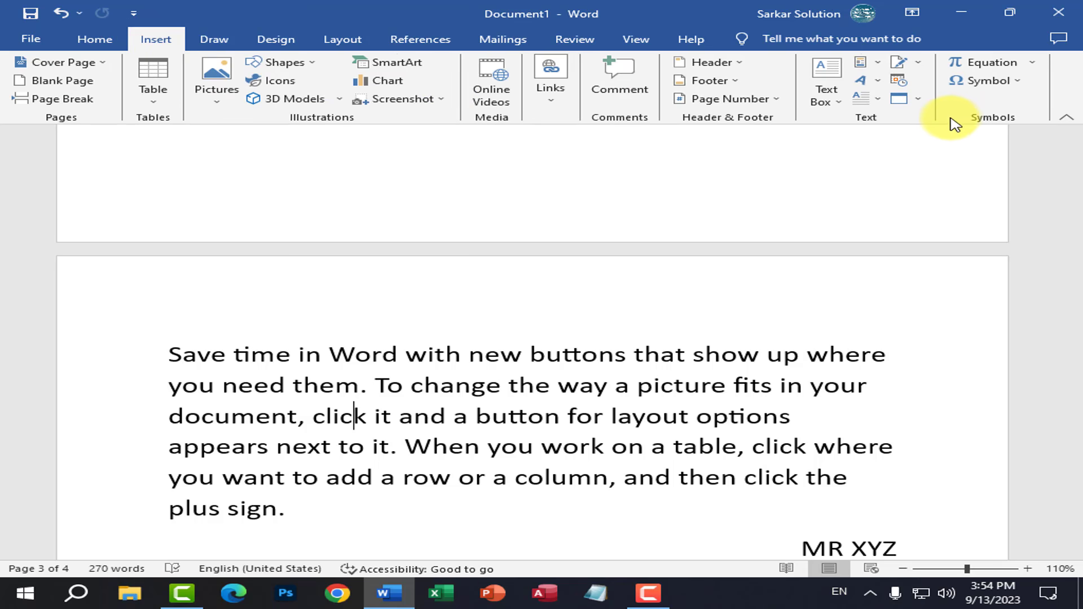
{"action": "left_click", "coordinate": [93, 39]}
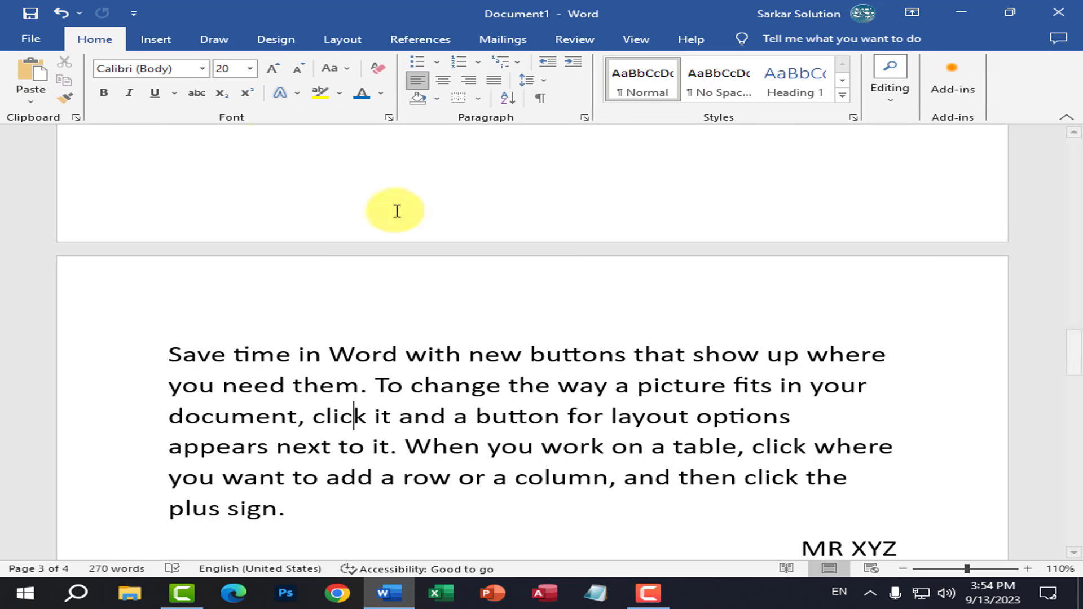
{"action": "scroll", "coordinate": [406, 361], "scroll_direction": "down", "scroll_amount": 3}
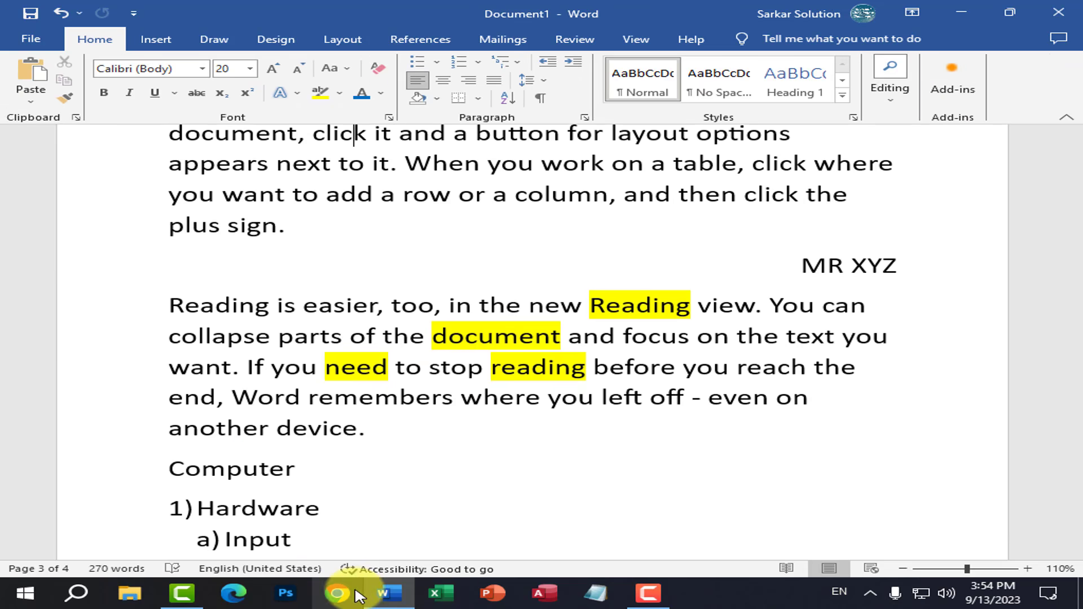
- Switch to Chrome and open the playlists of the Sarkar Study Waves Education YouTube channel
{"action": "left_click", "coordinate": [337, 593]}
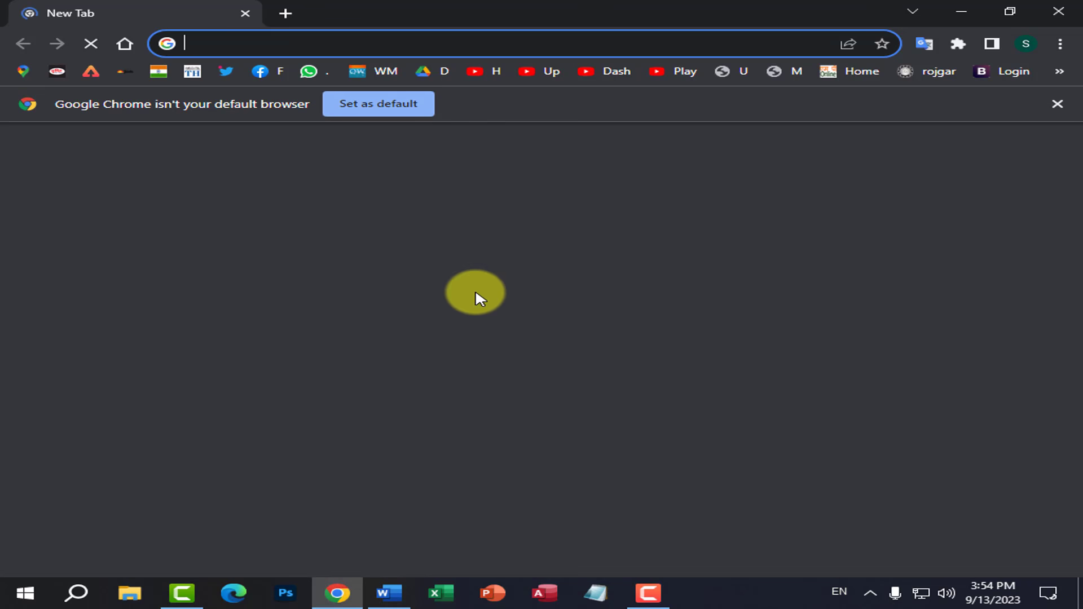
{"action": "left_click", "coordinate": [492, 74]}
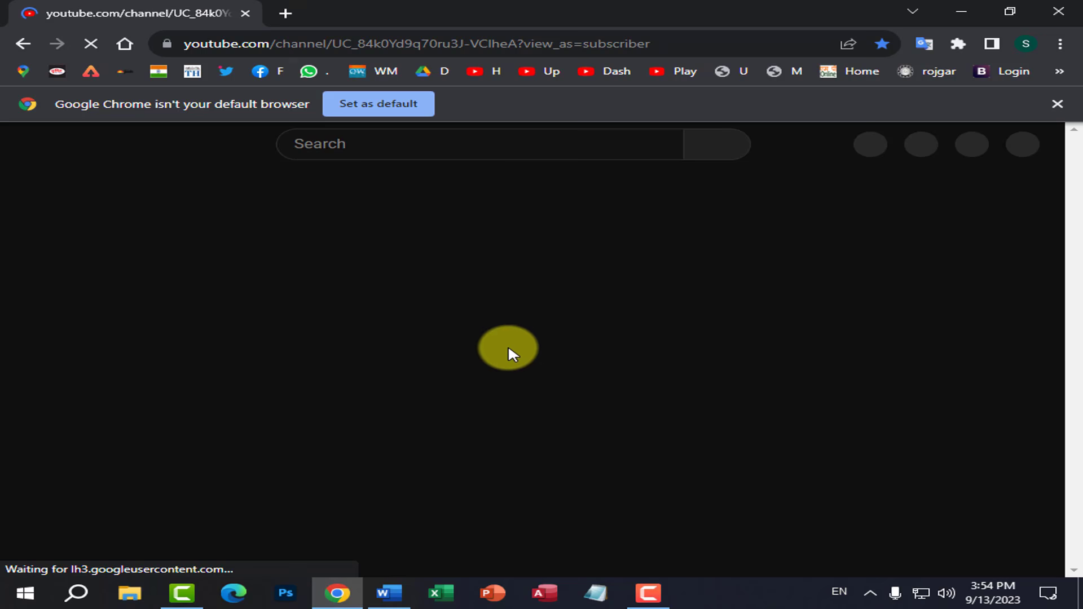
{"action": "scroll", "coordinate": [417, 422], "scroll_direction": "down", "scroll_amount": 1}
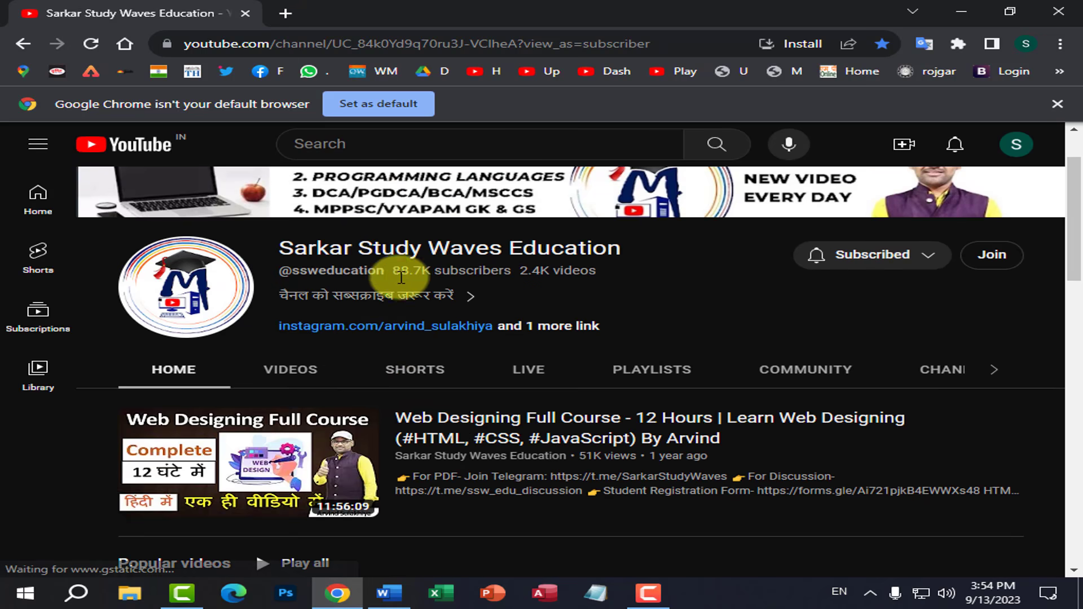
{"action": "left_click", "coordinate": [649, 377]}
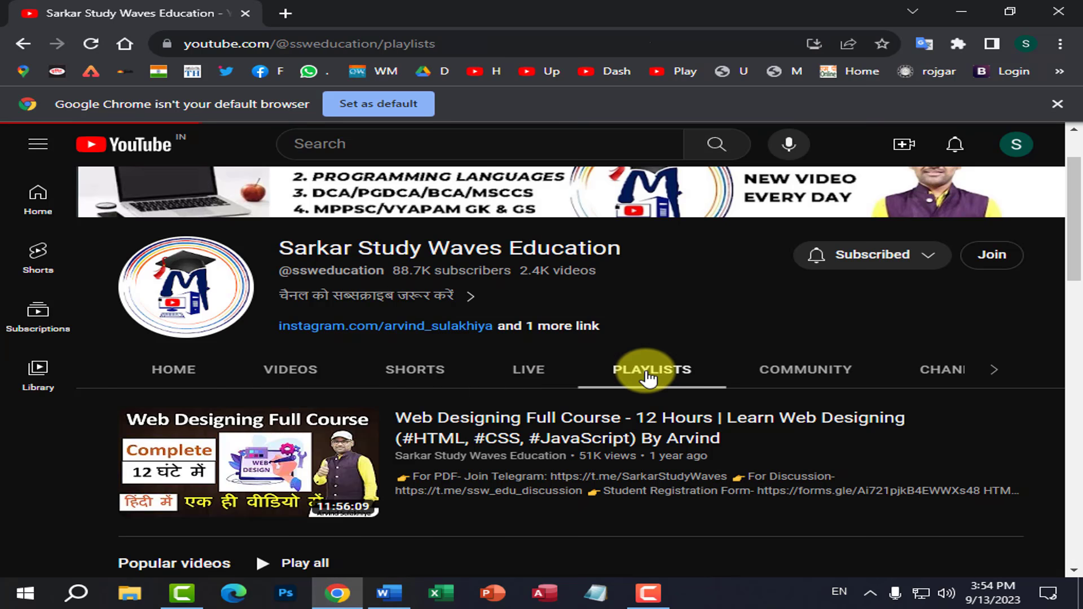
- Find the "PGDCA & DCA First Semester MCU Syllabus" playlist among the channel's playlists and open it
{"action": "scroll", "coordinate": [647, 375], "scroll_direction": "down", "scroll_amount": 8}
{"action": "scroll", "coordinate": [646, 375], "scroll_direction": "down", "scroll_amount": 11}
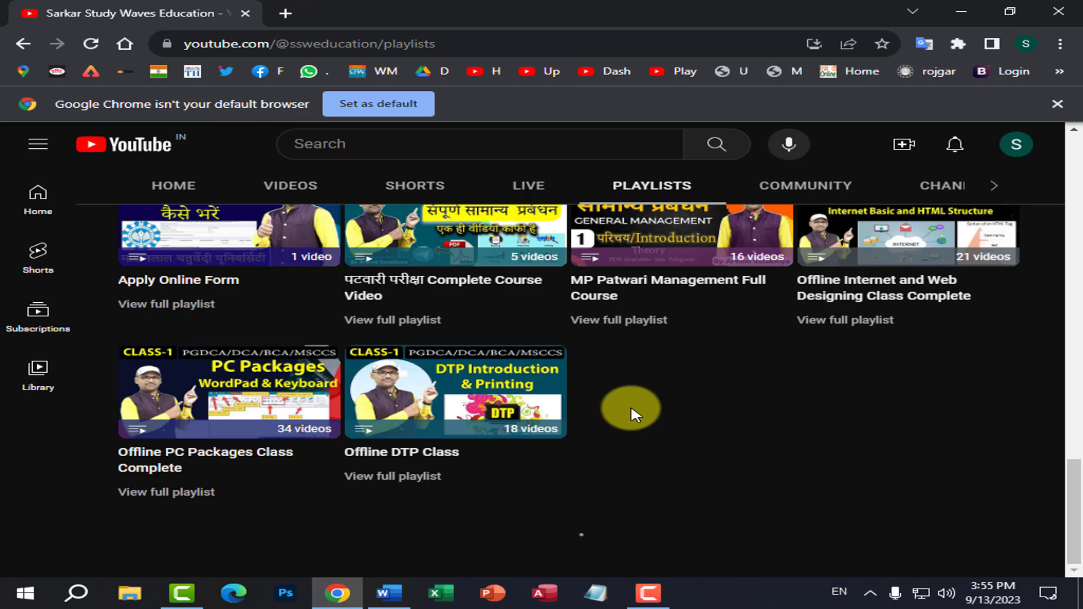
{"action": "scroll", "coordinate": [632, 393], "scroll_direction": "up", "scroll_amount": 4}
{"action": "scroll", "coordinate": [631, 394], "scroll_direction": "down", "scroll_amount": 6}
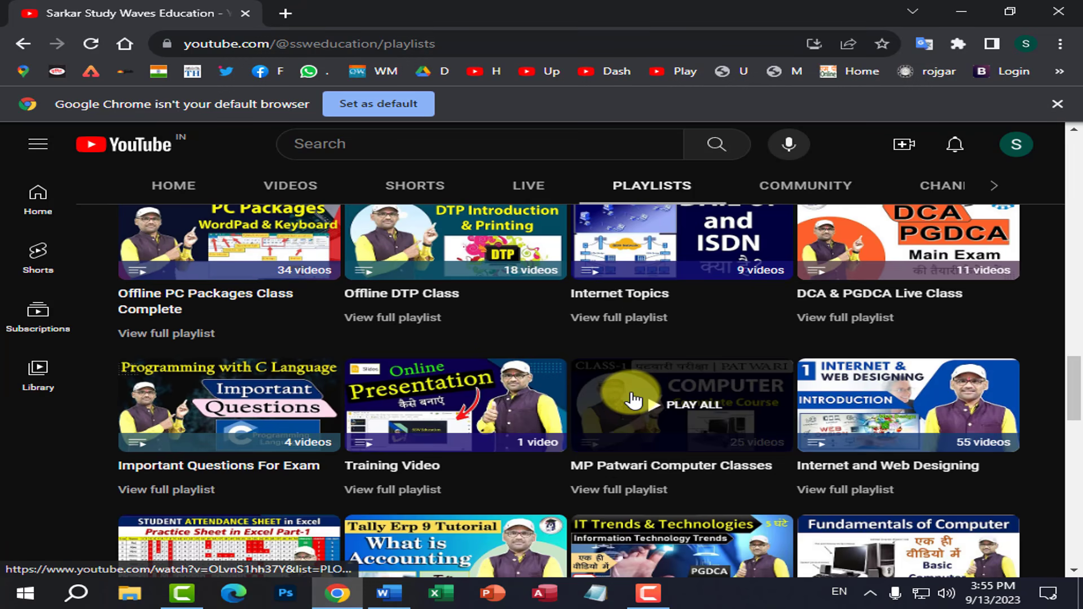
{"action": "scroll", "coordinate": [634, 400], "scroll_direction": "down", "scroll_amount": 3}
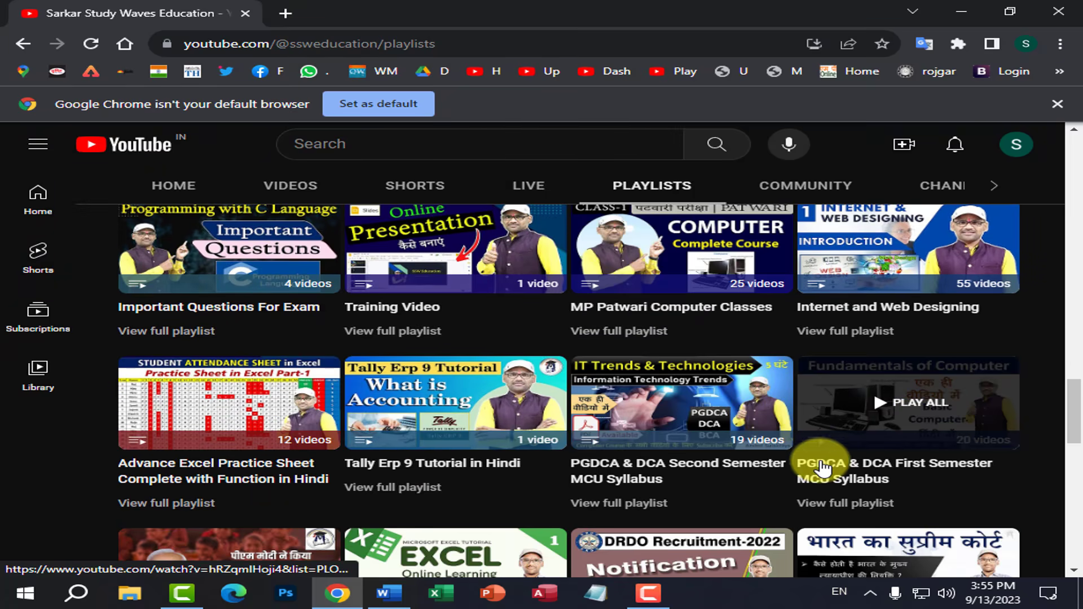
{"action": "left_click", "coordinate": [910, 396]}
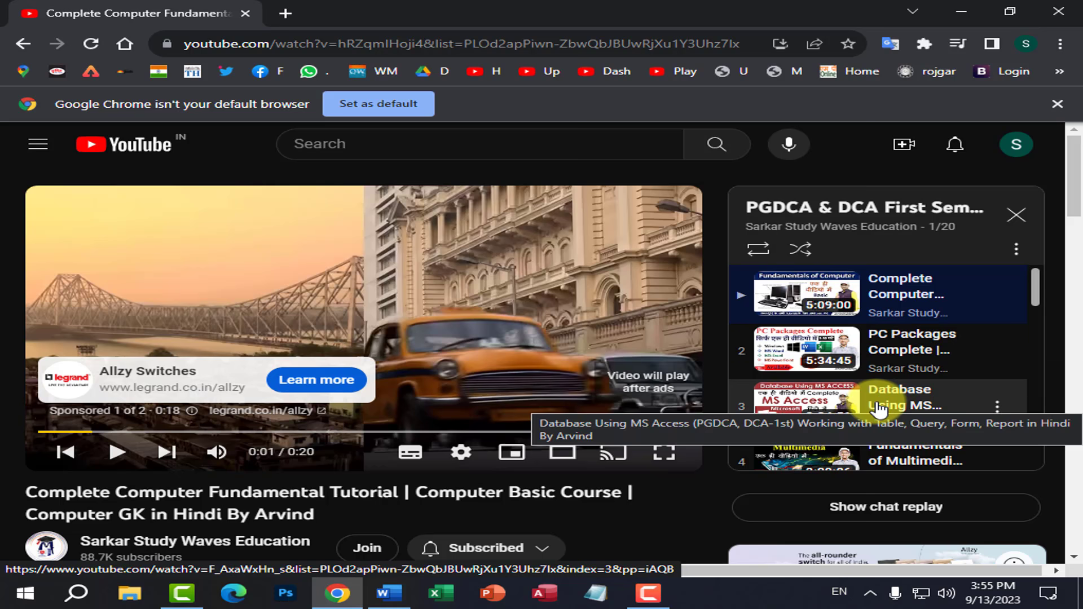
- Look through the videos listed in the PGDCA & DCA First Semester playlist, and collapse the list
{"action": "scroll", "coordinate": [879, 409], "scroll_direction": "down", "scroll_amount": 3}
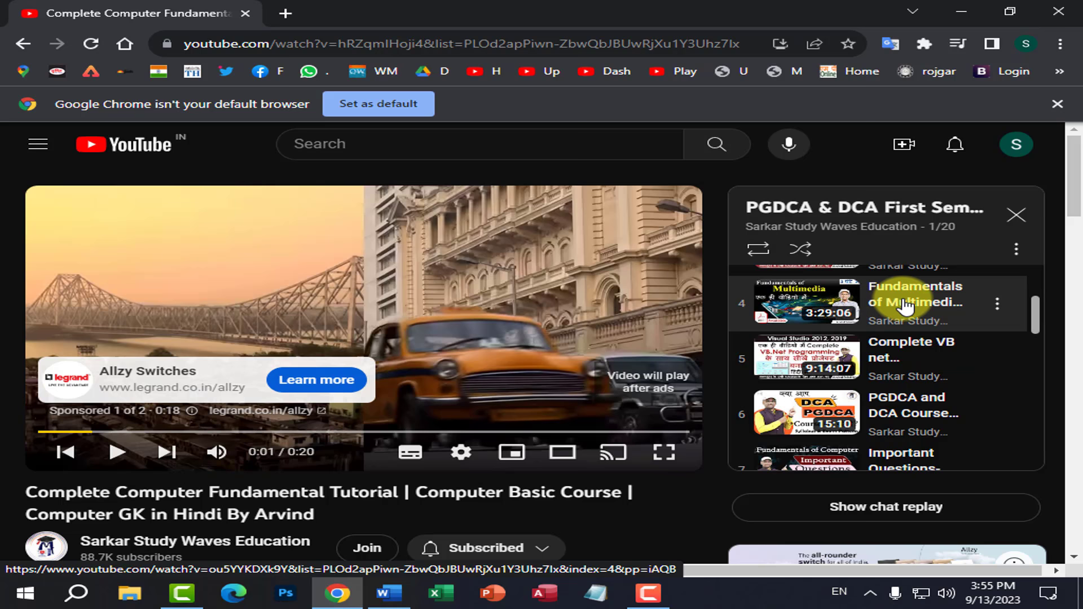
{"action": "scroll", "coordinate": [903, 308], "scroll_direction": "down", "scroll_amount": 3}
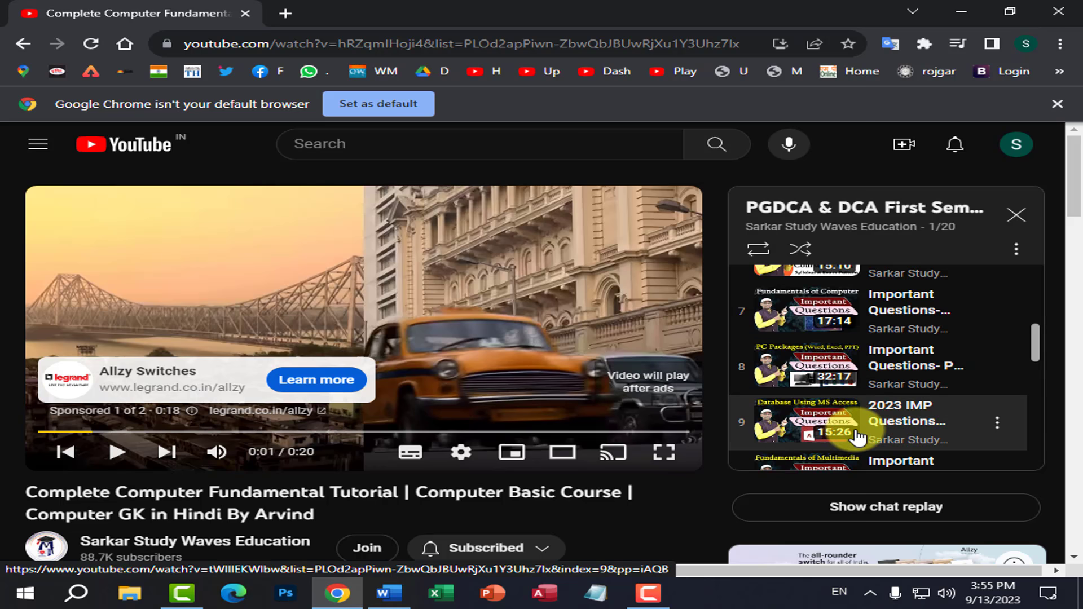
{"action": "scroll", "coordinate": [855, 434], "scroll_direction": "down", "scroll_amount": 1}
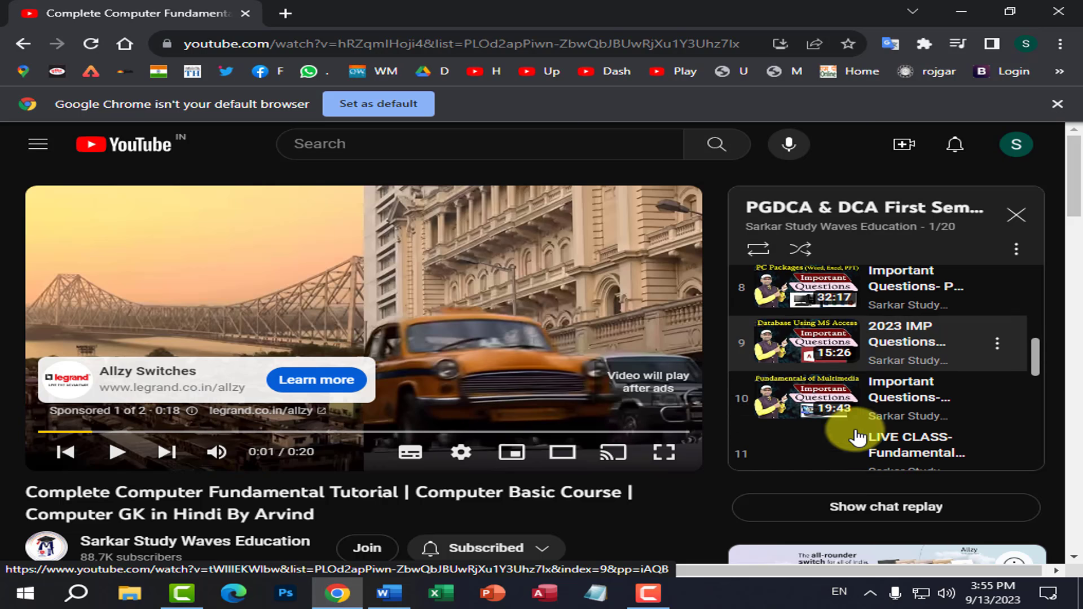
{"action": "scroll", "coordinate": [812, 395], "scroll_direction": "up", "scroll_amount": 1}
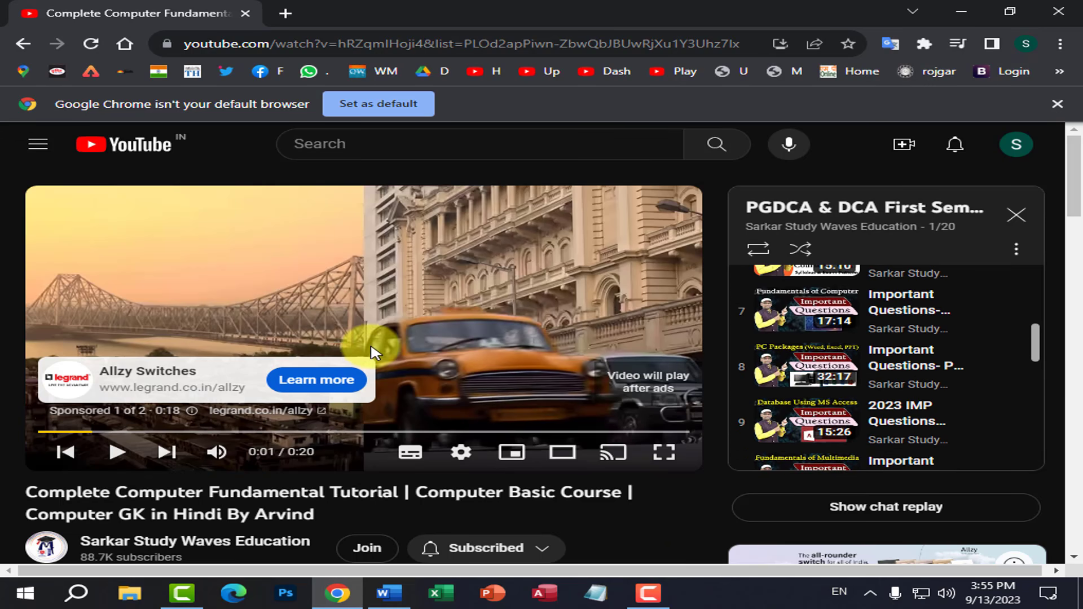
{"action": "scroll", "coordinate": [751, 372], "scroll_direction": "up", "scroll_amount": 1}
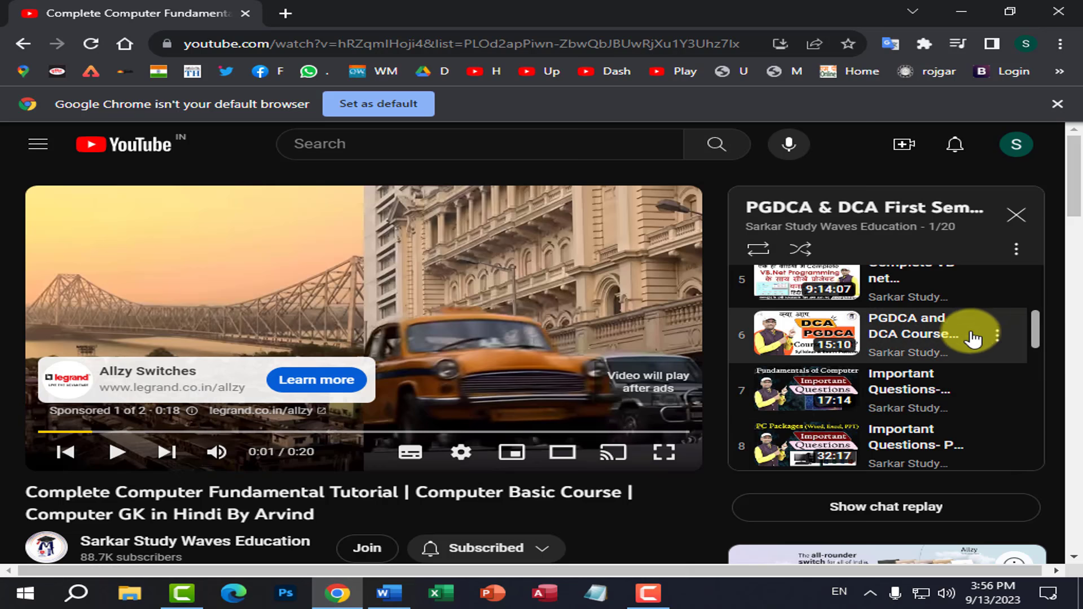
{"action": "scroll", "coordinate": [967, 339], "scroll_direction": "down", "scroll_amount": 4}
{"action": "scroll", "coordinate": [954, 341], "scroll_direction": "up", "scroll_amount": 7}
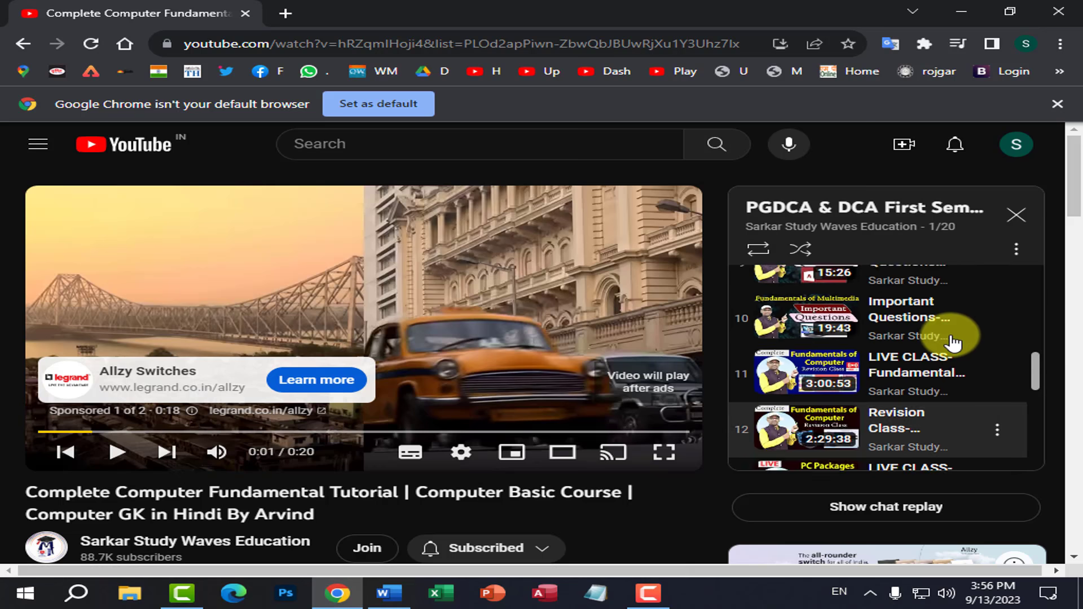
{"action": "left_click", "coordinate": [1016, 216]}
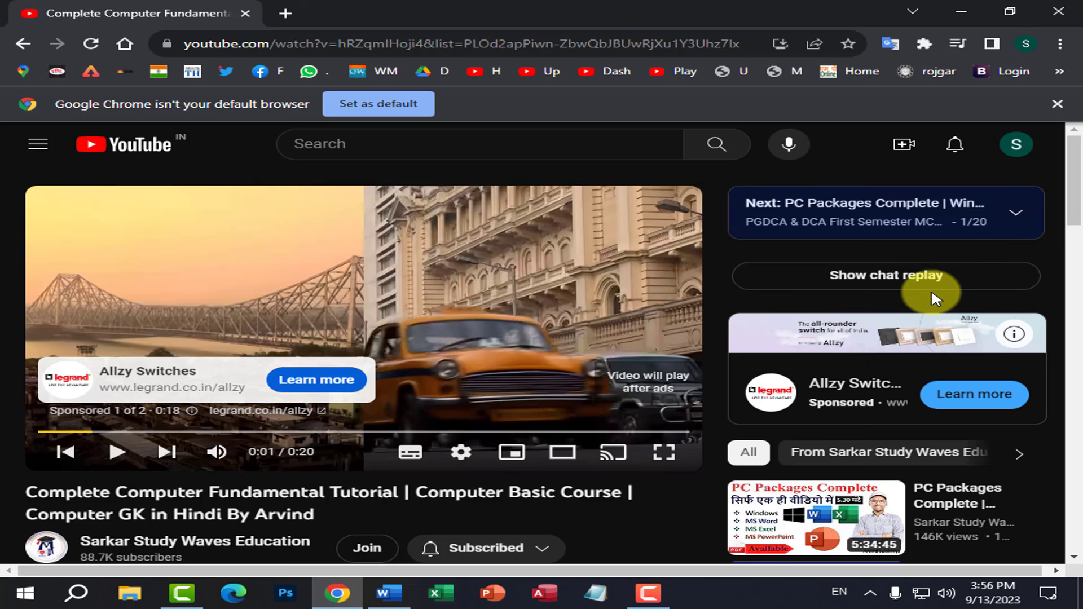